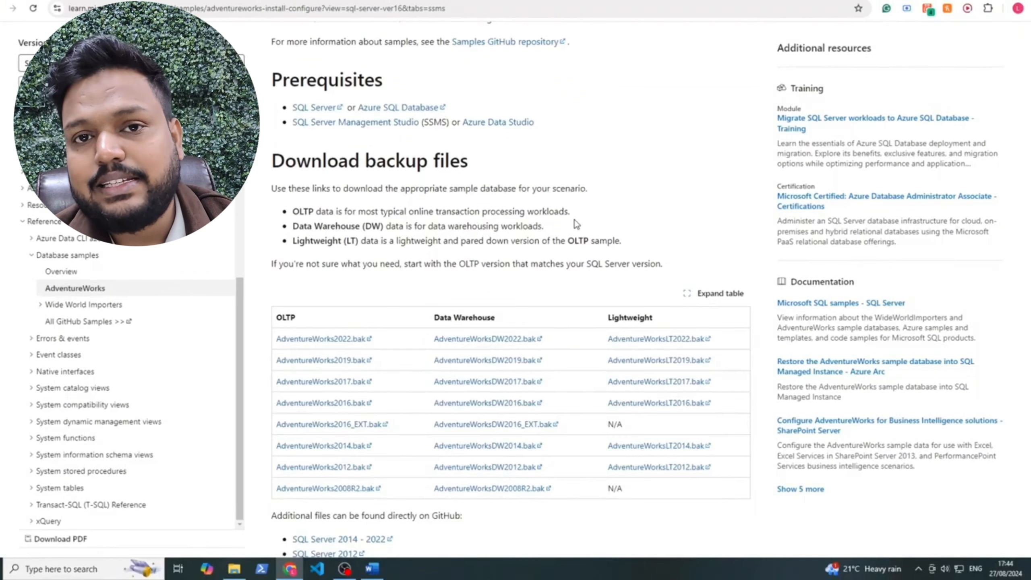
Download the 8.1 MB AdventureWorksLT2022.bak from the Lightweight column and confirm it finished
drag(671, 317, 278, 312)
click(336, 295)
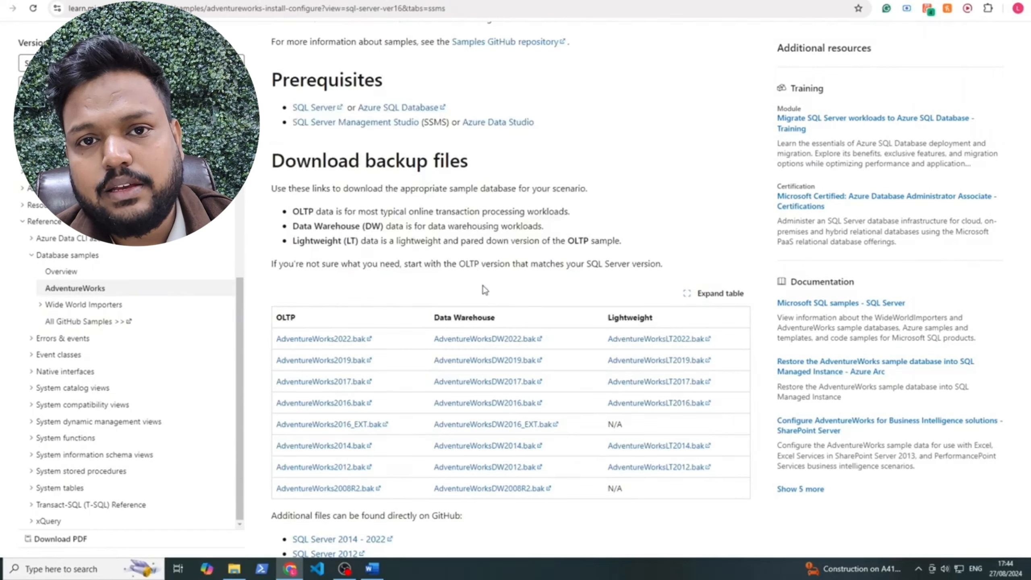
double_click(625, 317)
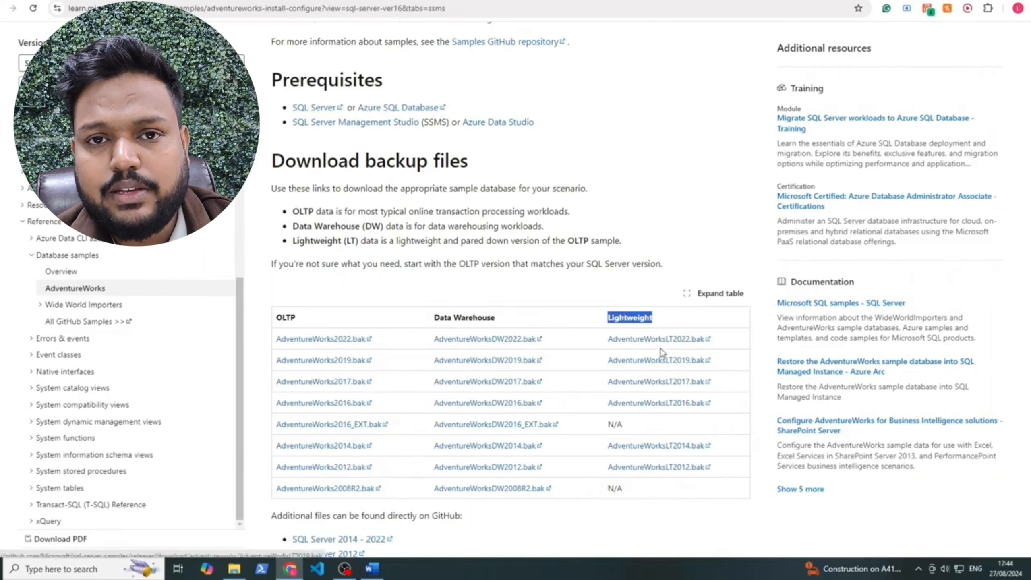
drag(608, 338, 718, 339)
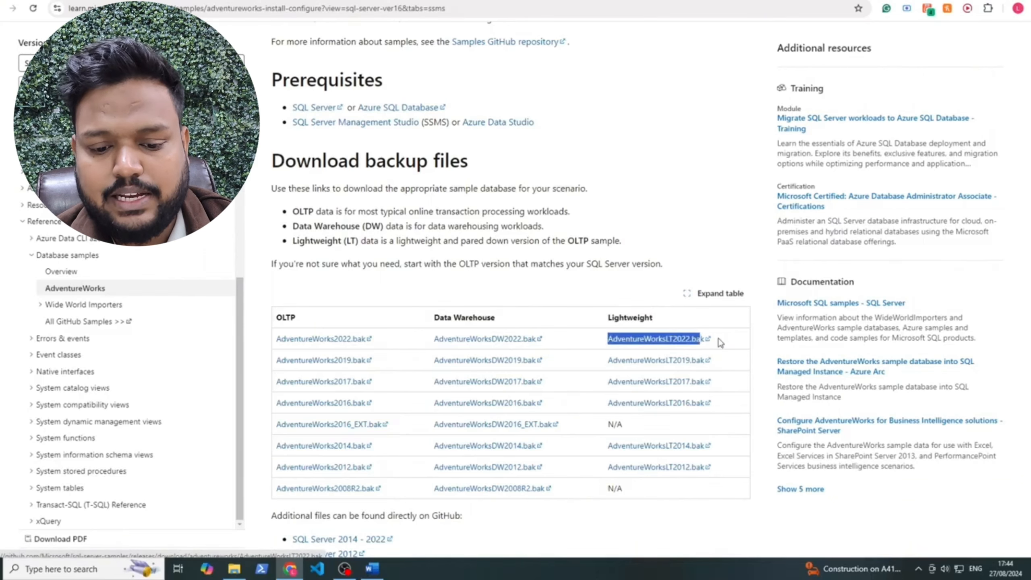
click(684, 341)
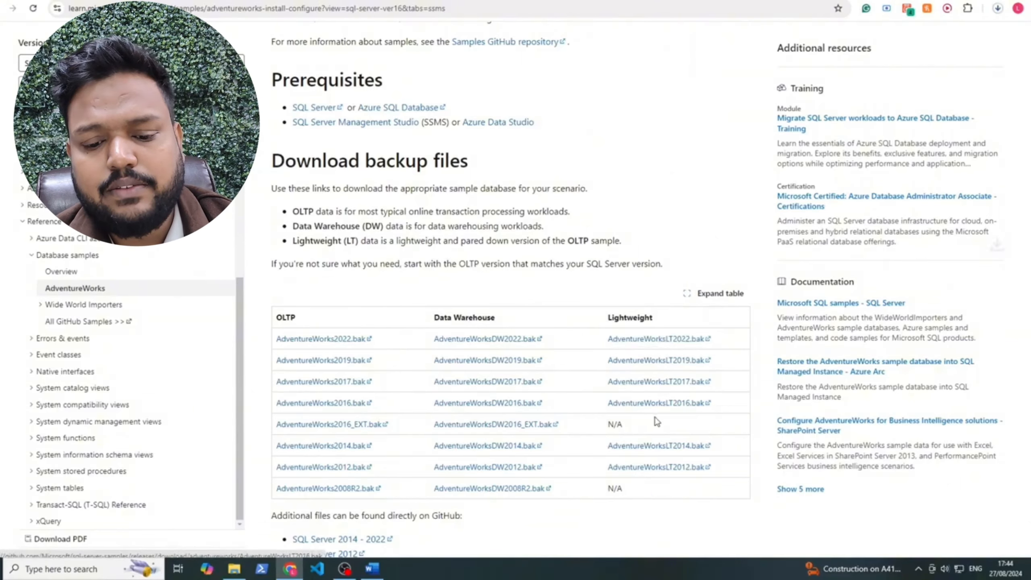
click(997, 9)
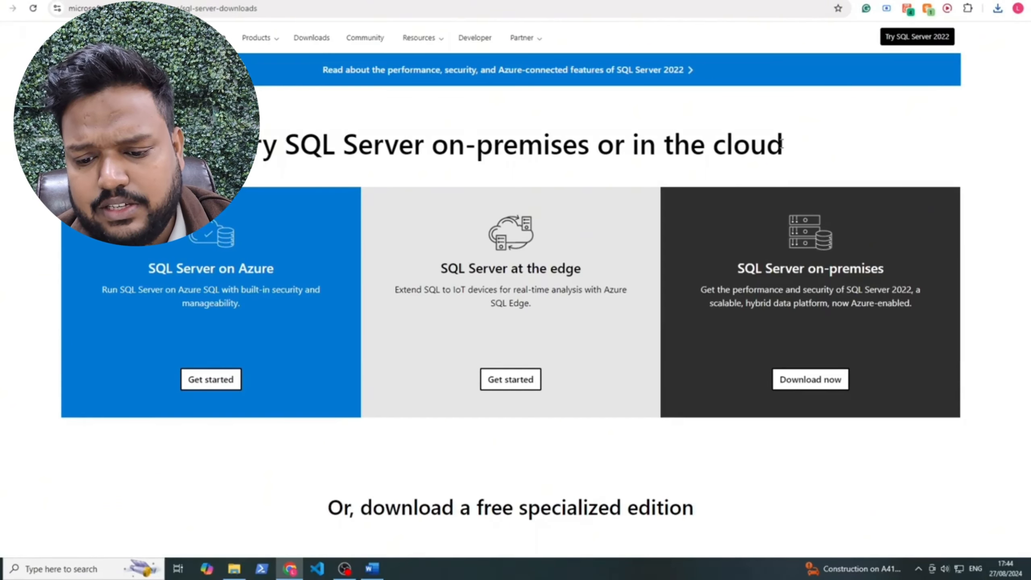
Download the free SQL Server 2022 Express edition installer
scroll(348, 151, down, 1)
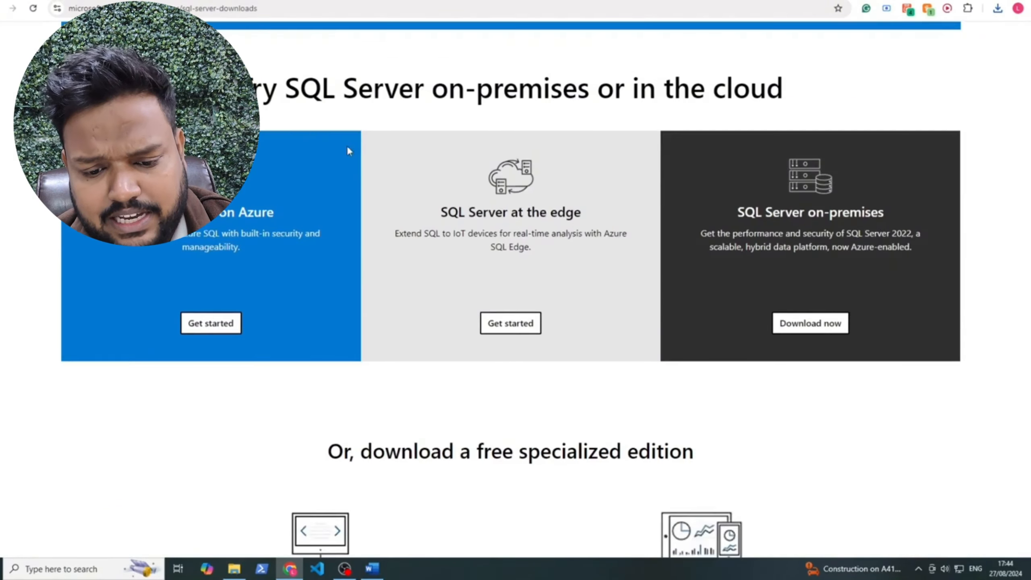
drag(240, 89, 384, 90)
click(410, 91)
scroll(479, 380, down, 2)
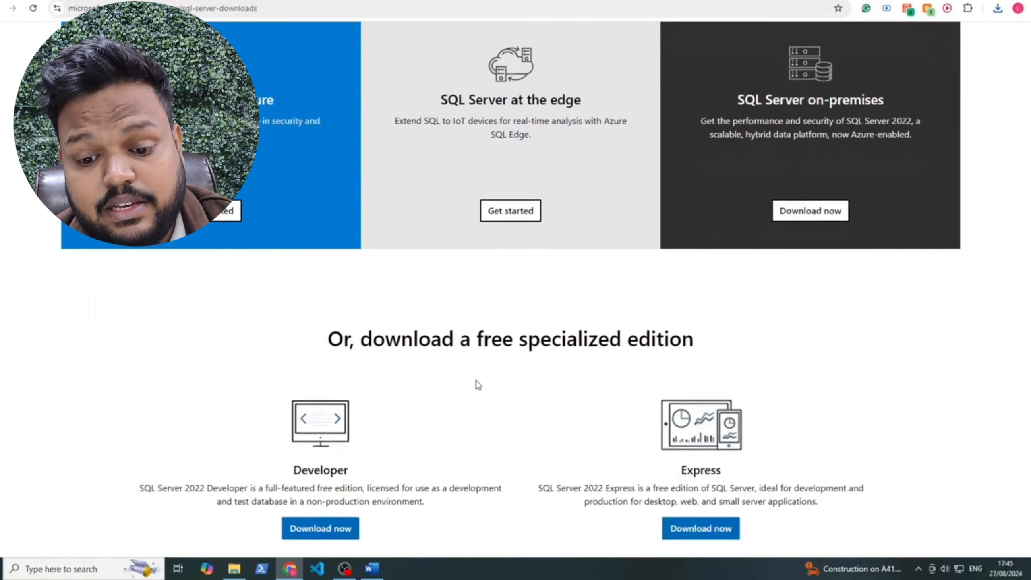
scroll(625, 361, down, 2)
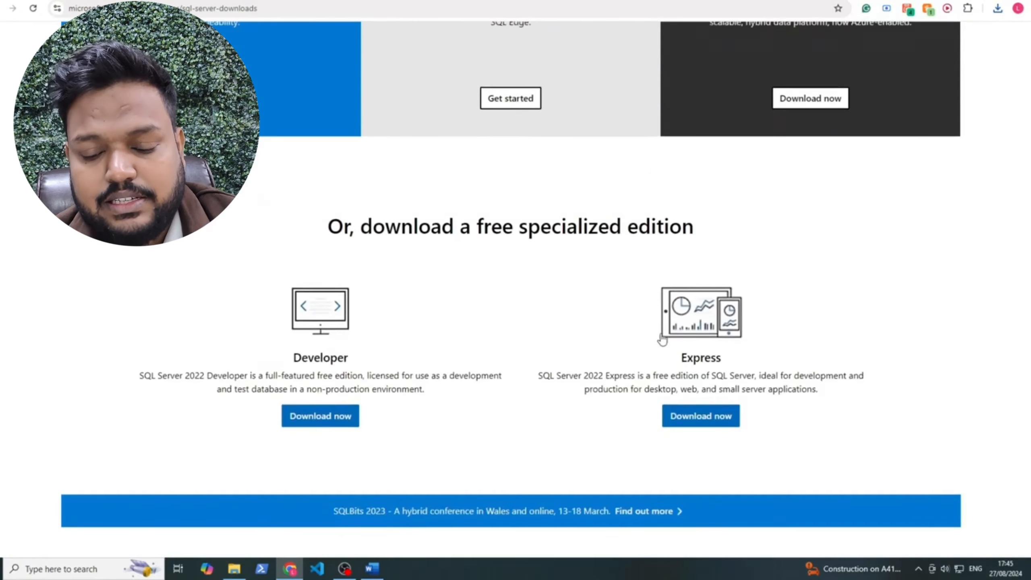
drag(831, 398, 539, 377)
click(540, 378)
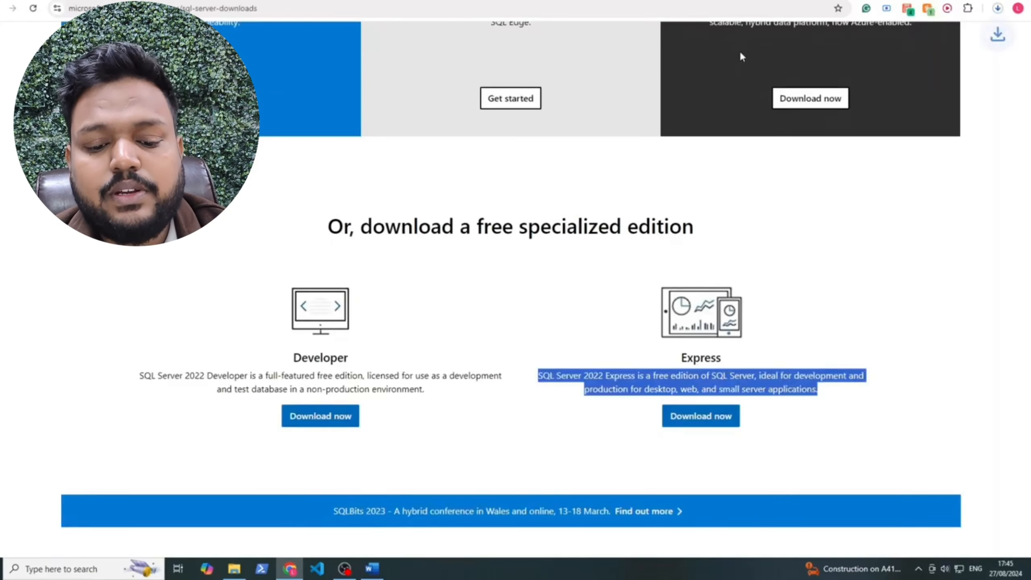
click(852, 448)
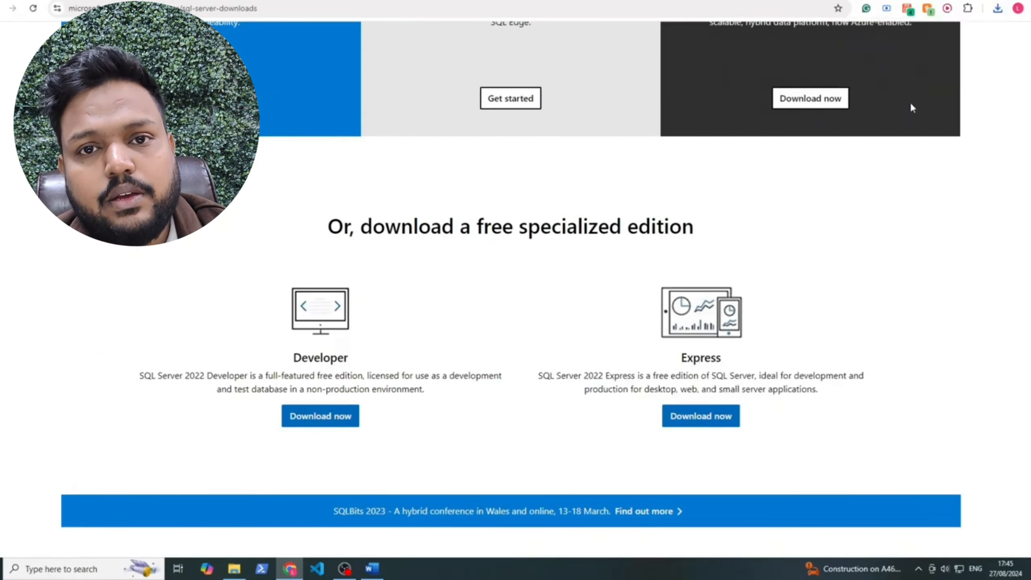
Launch the Express installer, choose Basic installation, then quit the installer
click(998, 8)
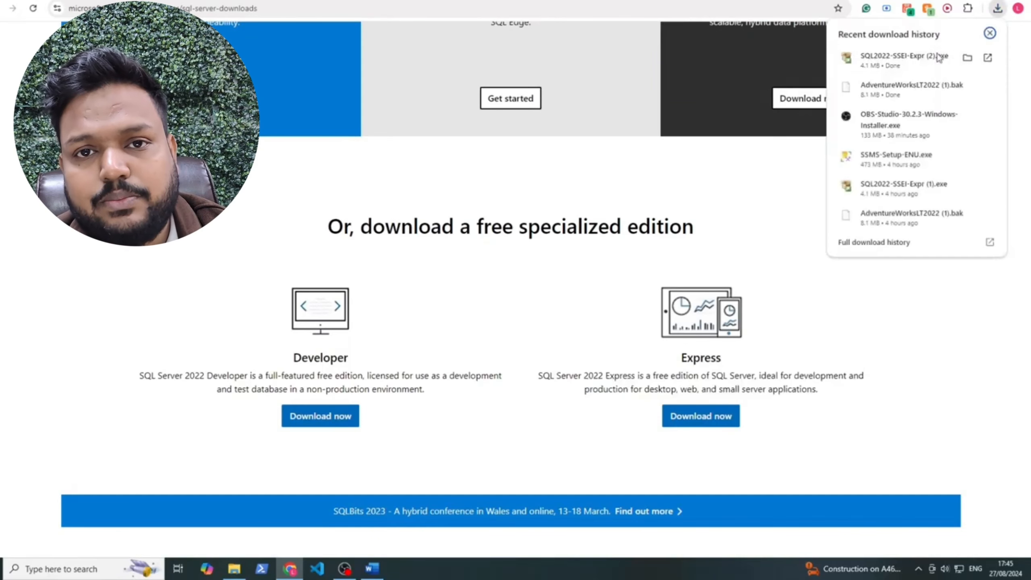
click(897, 56)
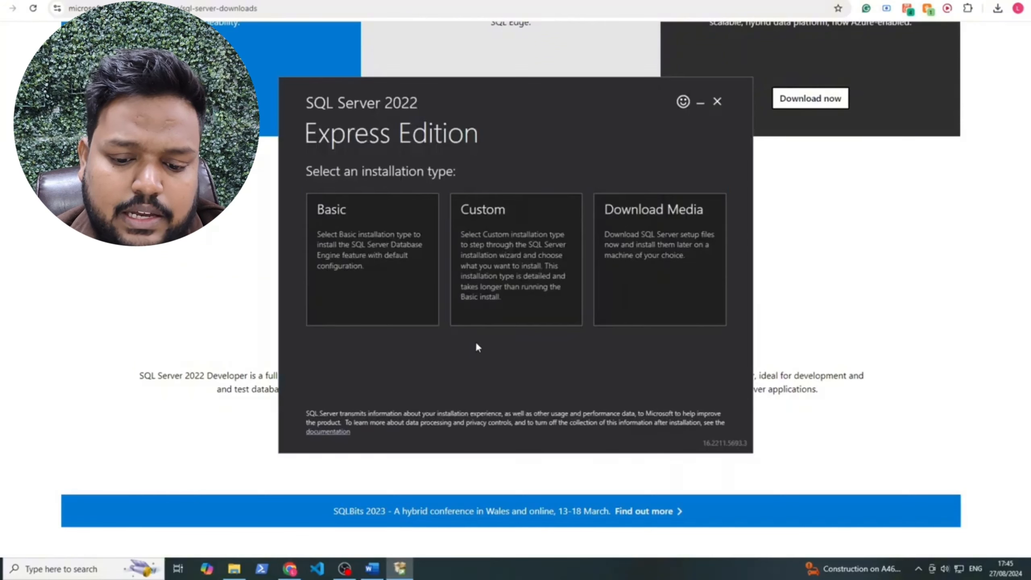
click(434, 302)
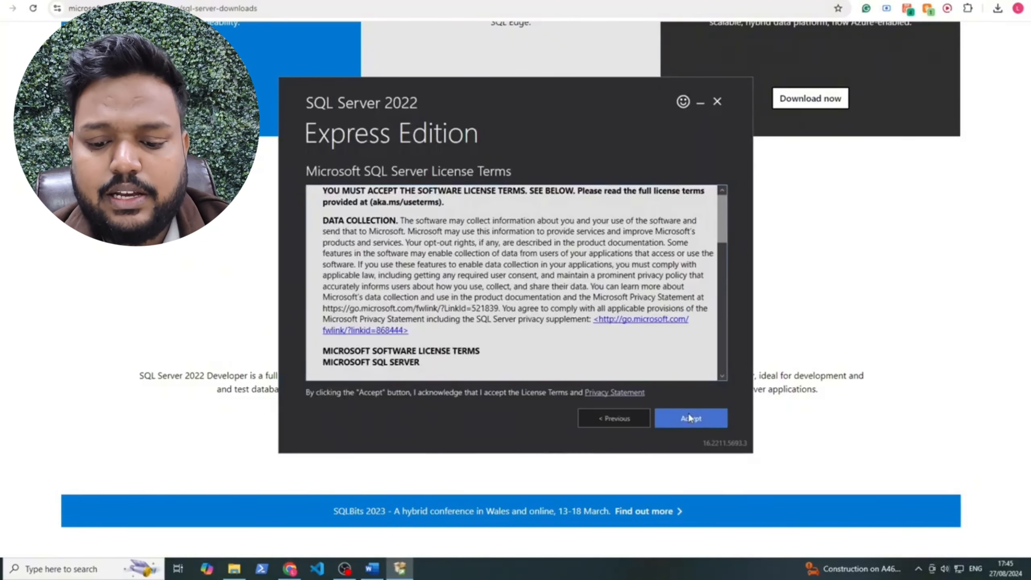
click(717, 99)
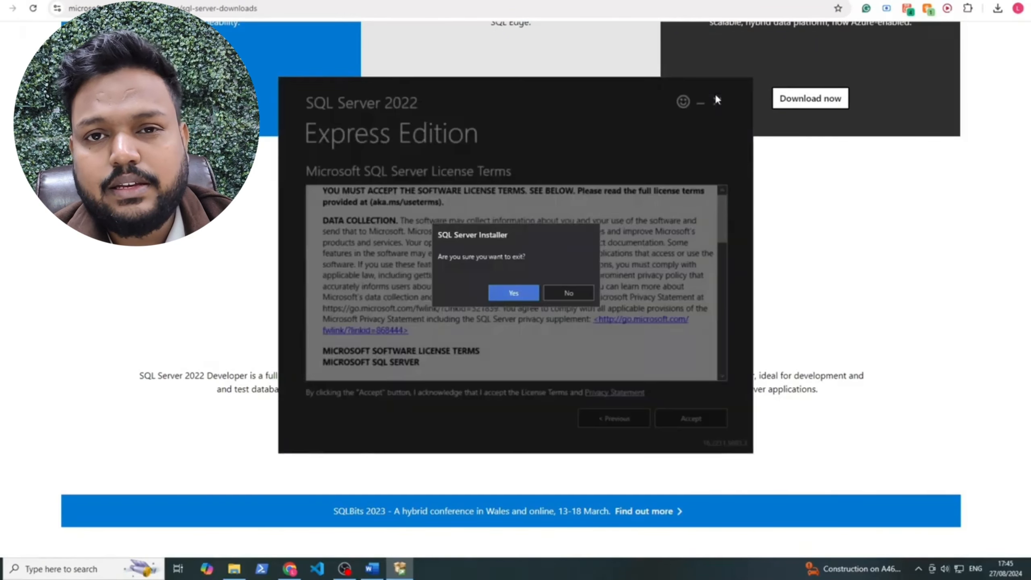
click(505, 298)
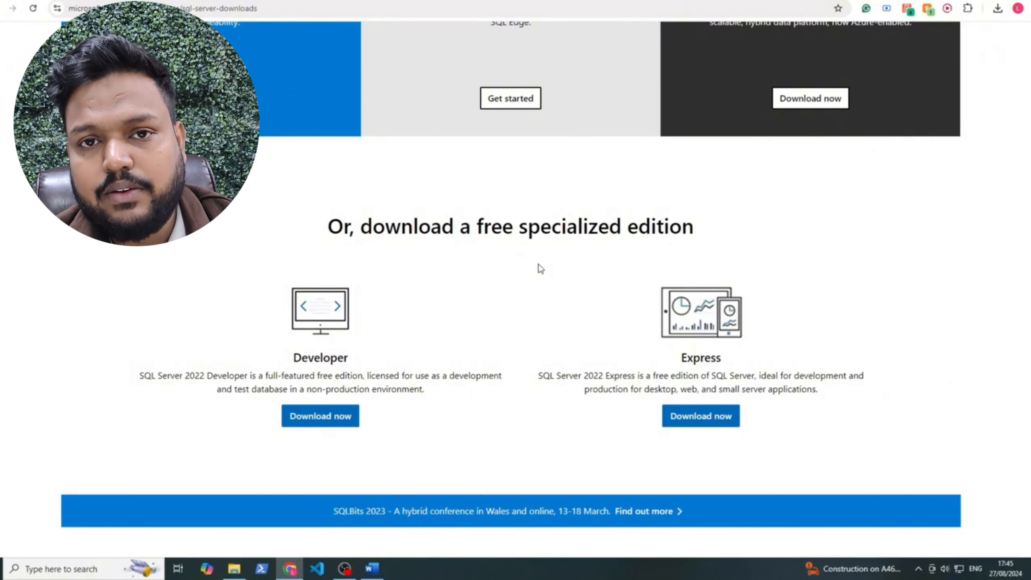
Review the Download SSMS page and what SQL Server Management Studio is used for
click(724, 1)
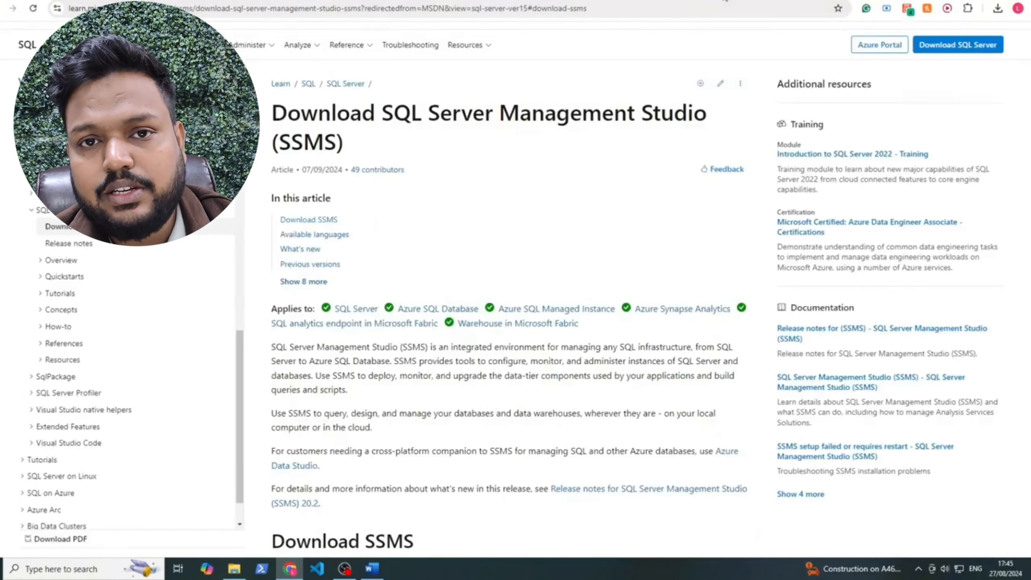
double_click(299, 145)
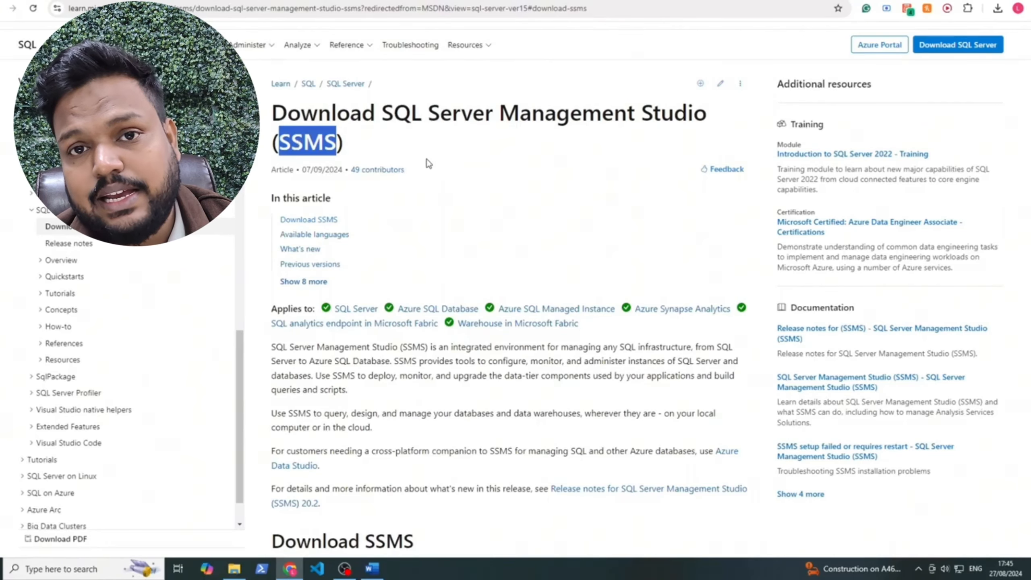
click(527, 196)
scroll(513, 247, up, 1)
scroll(514, 246, down, 3)
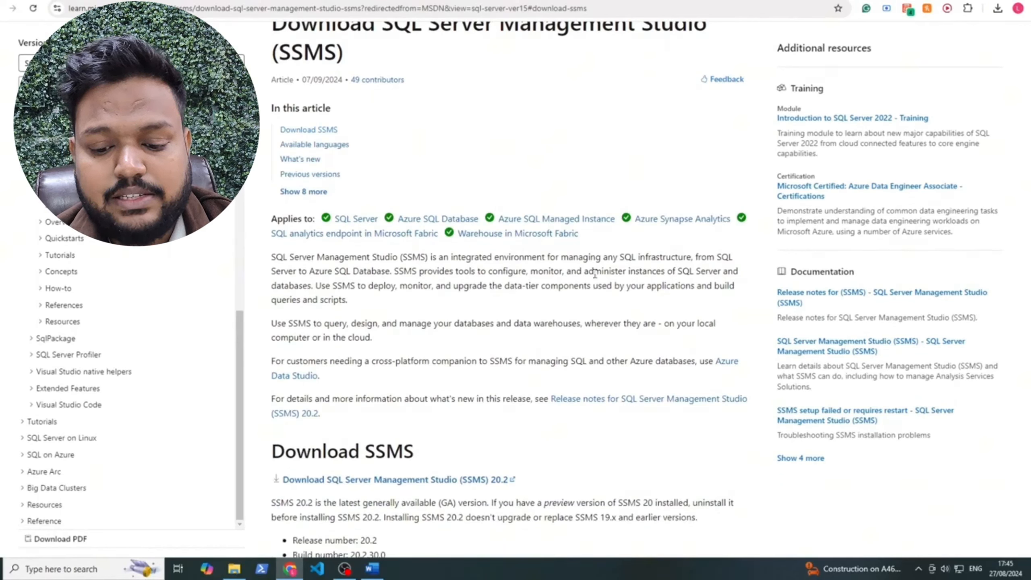
drag(488, 270, 314, 290)
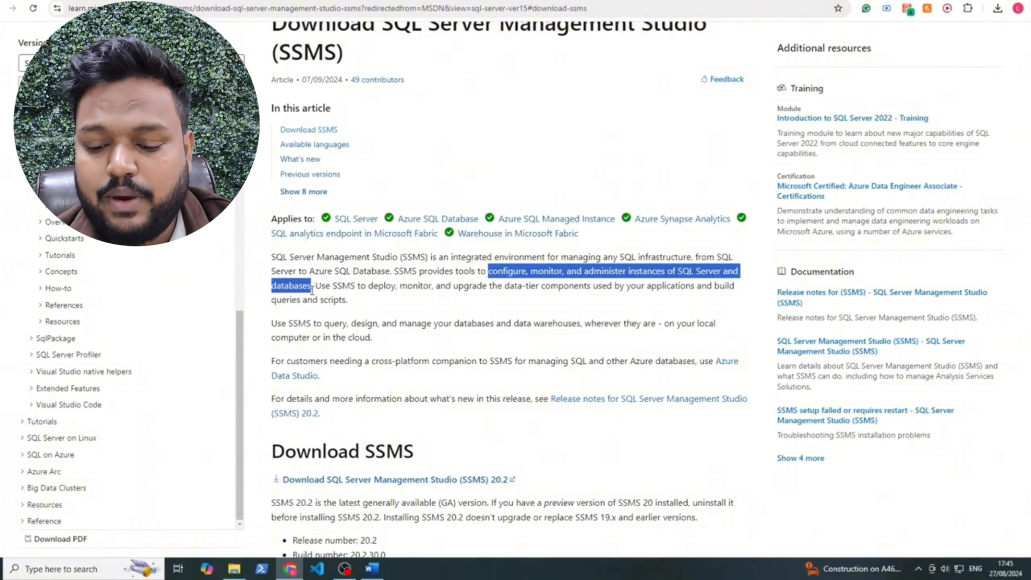
click(363, 281)
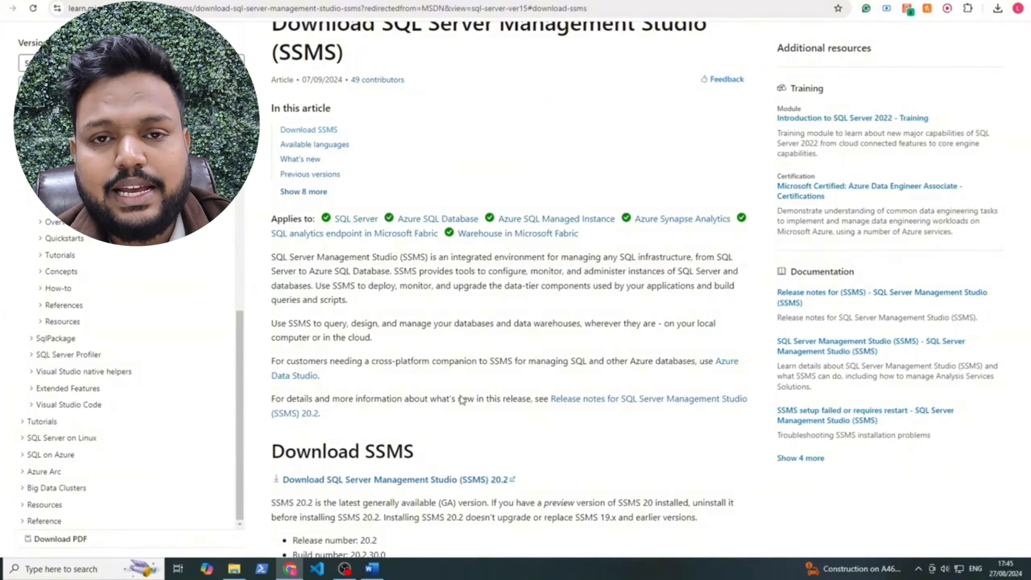
scroll(464, 405, up, 1)
scroll(463, 406, down, 3)
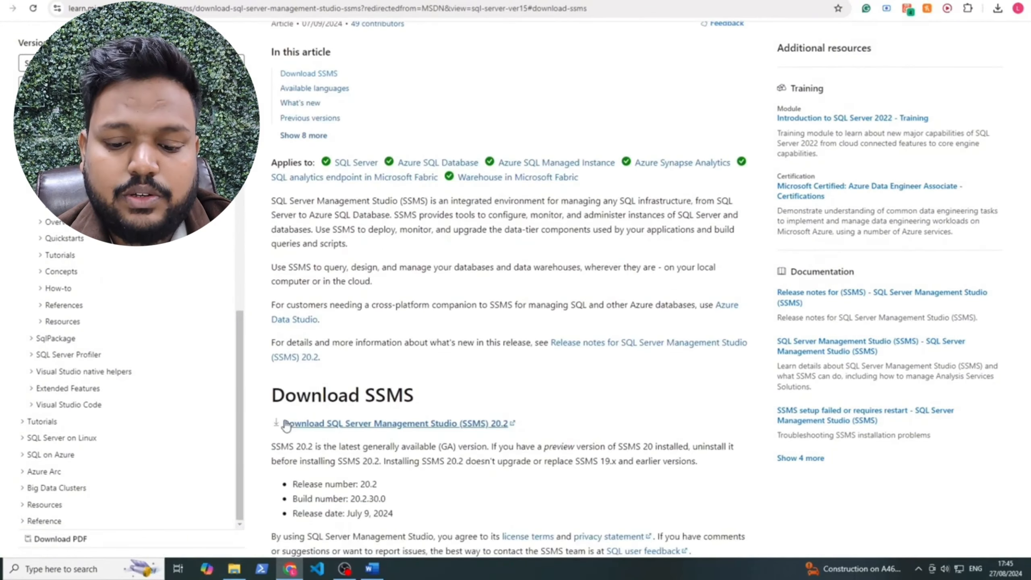
Start the SSMS 20.2 download, then cancel it
click(345, 423)
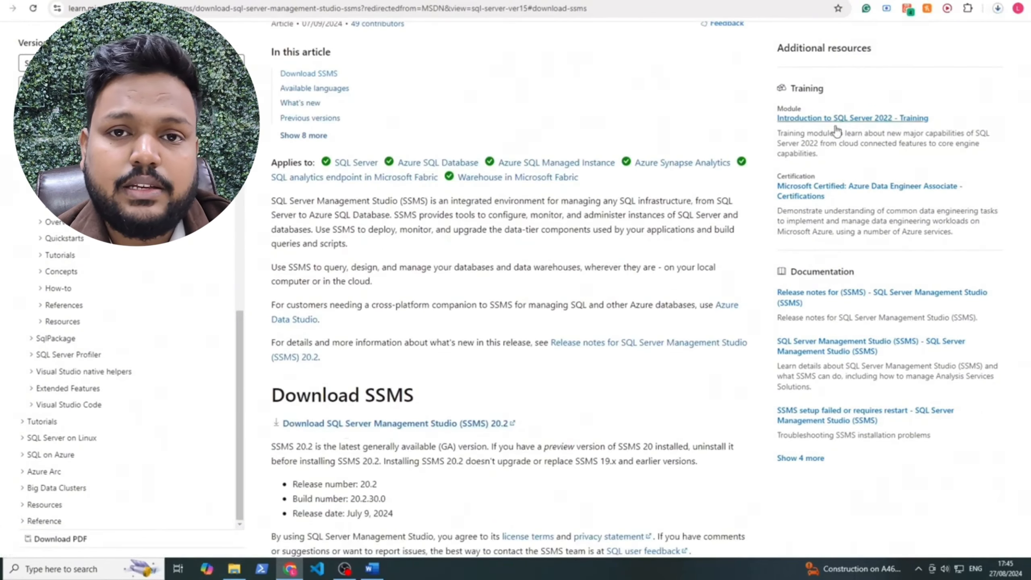
click(996, 8)
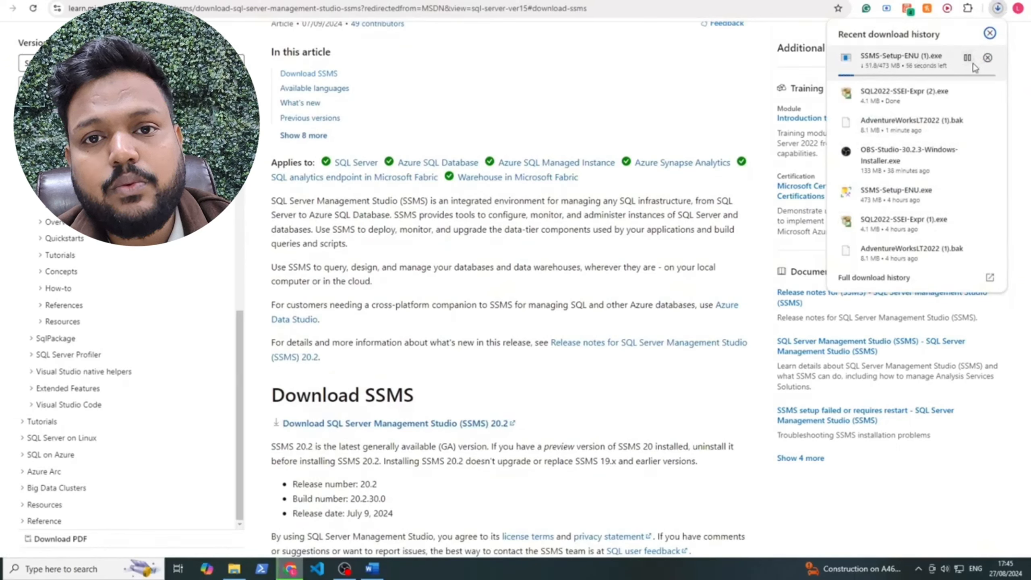
click(987, 57)
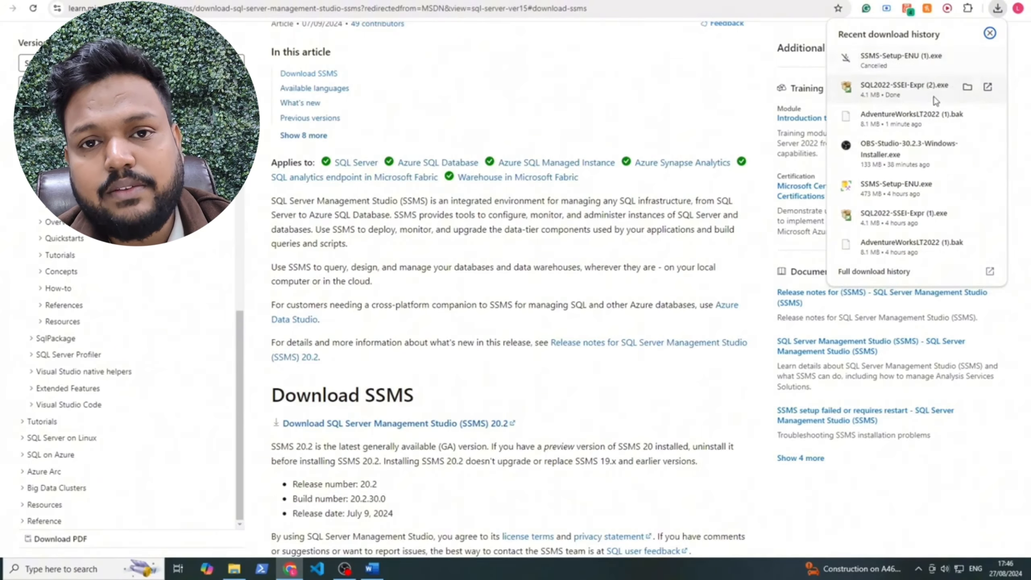
click(669, 98)
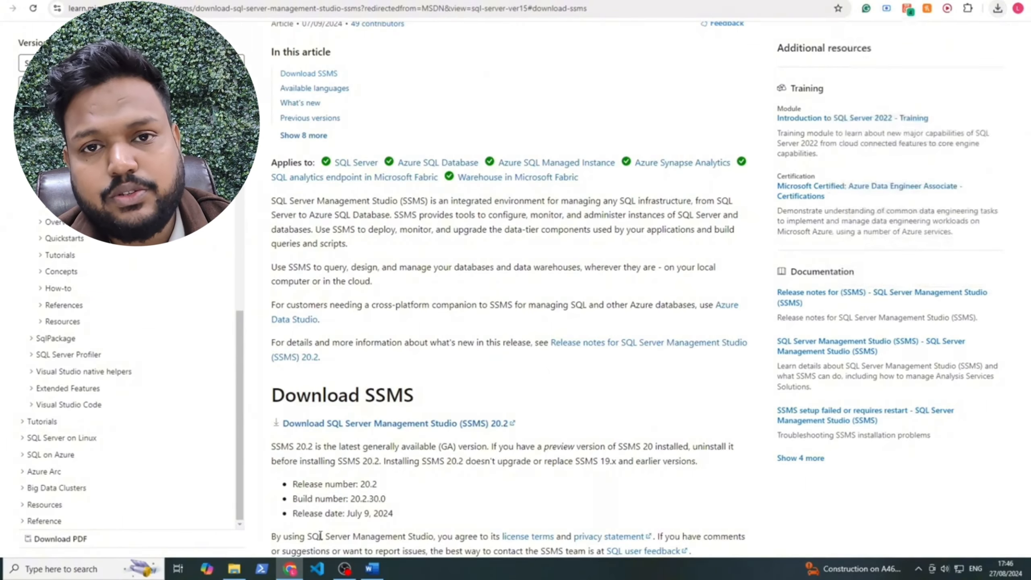
Launch SSMS 20 via Windows search 'ssms' and connect to the local SQLEXPRESS server
click(80, 573)
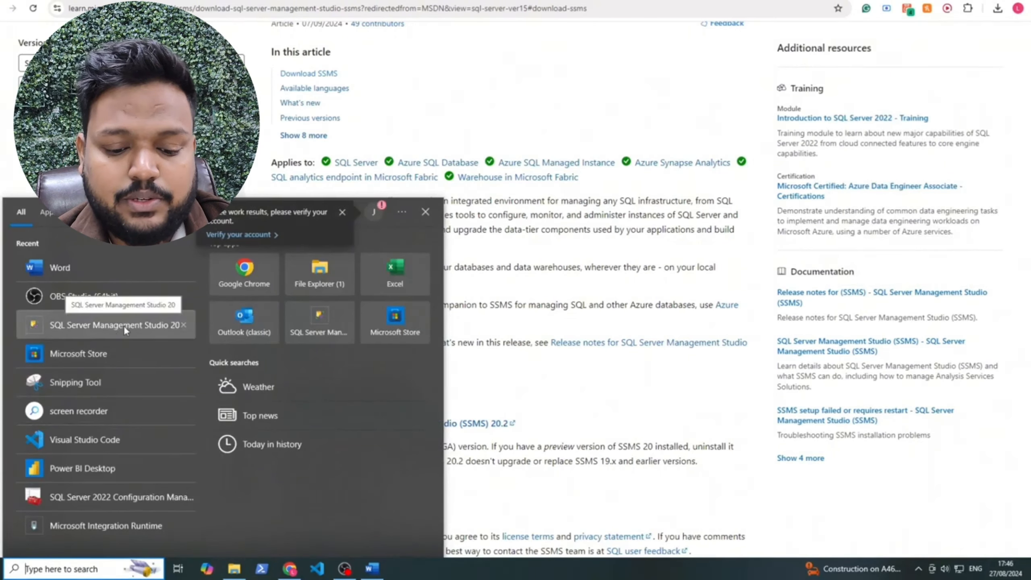
text(ssms)
key(Return)
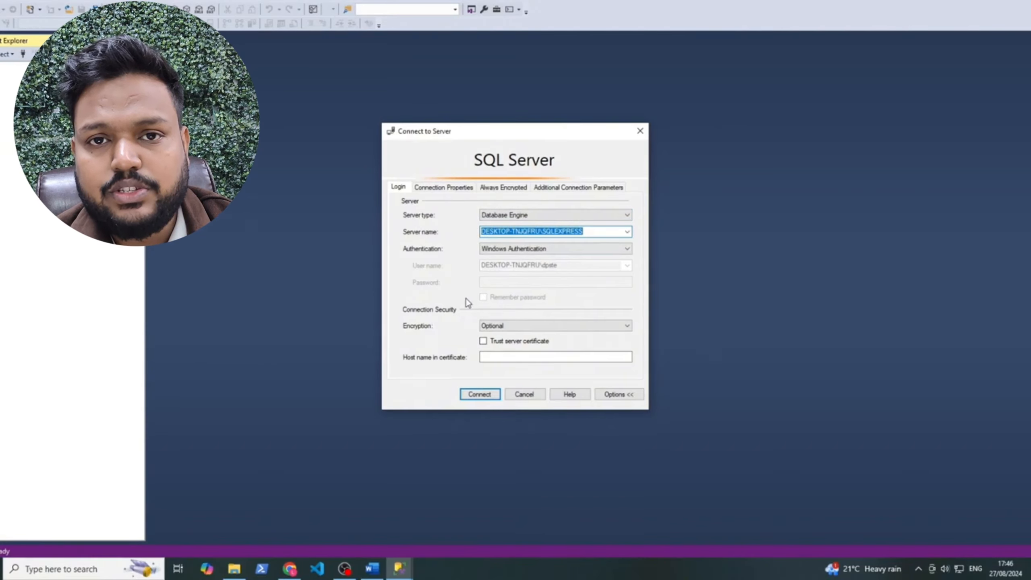
click(492, 395)
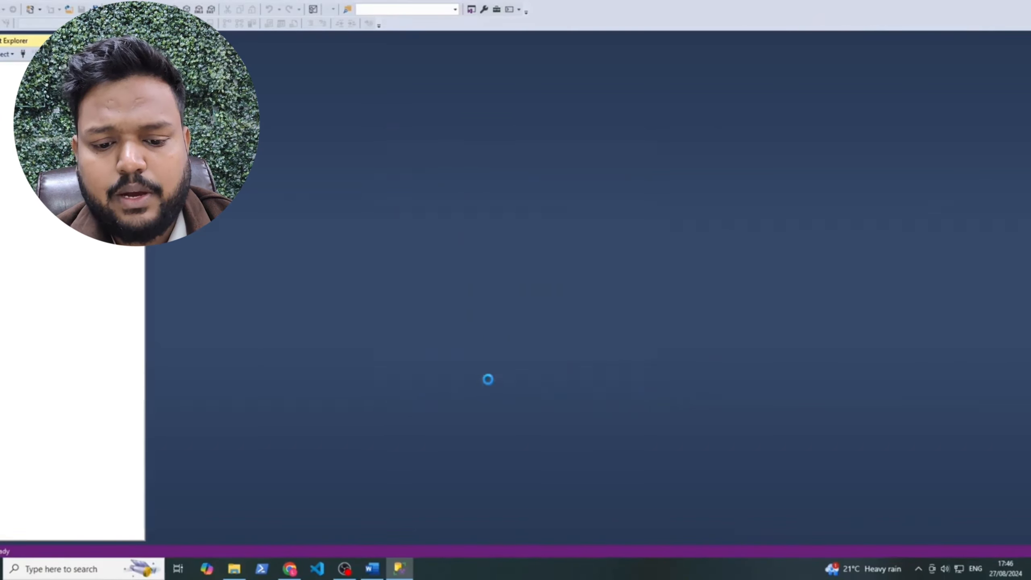
mouse_move(239, 569)
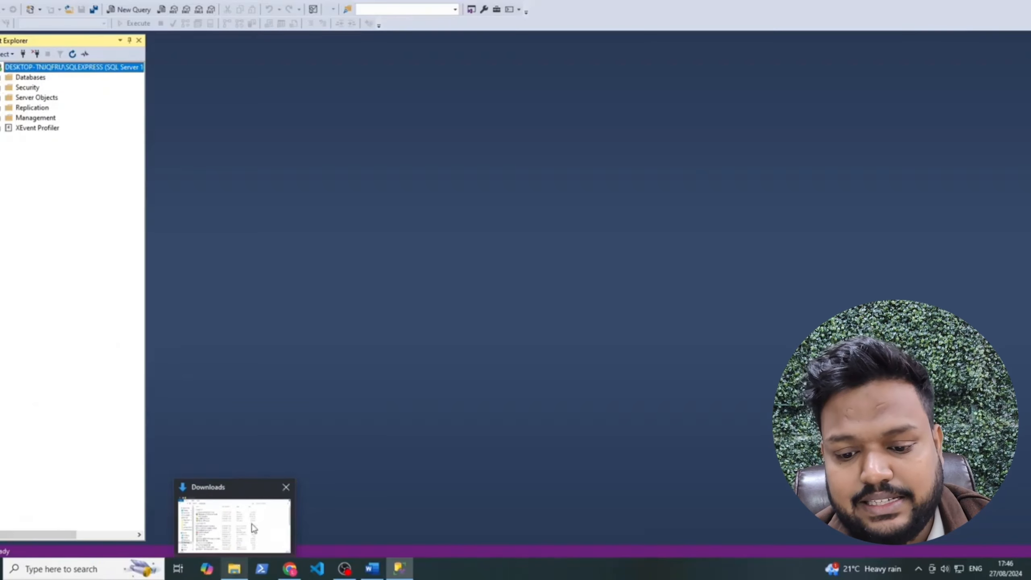
Open This PC in a new window and browse to C:\Program Files\Microsoft SQL Server\MSSQL16.SQLEXPRESS
click(234, 526)
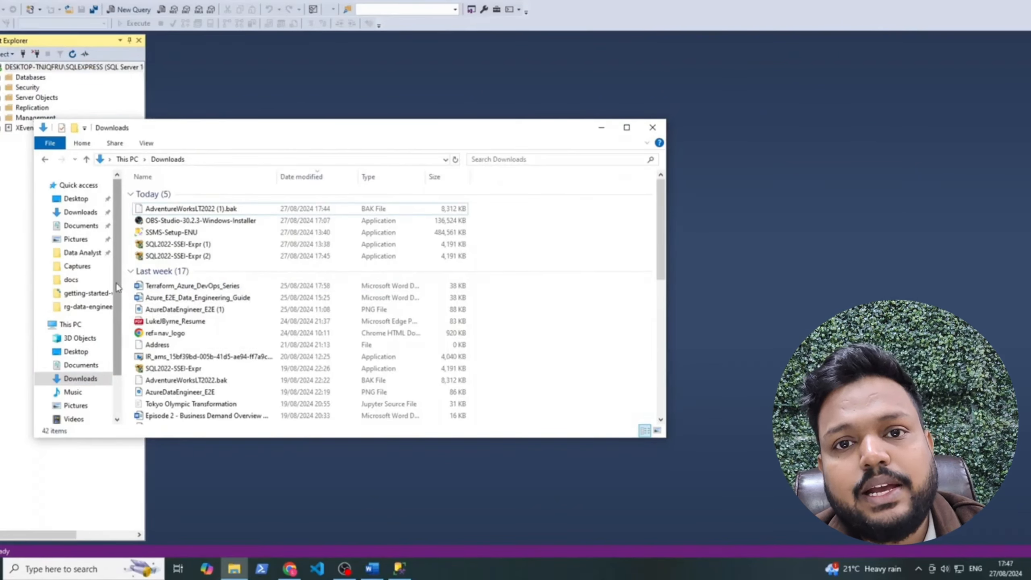
right_click(84, 325)
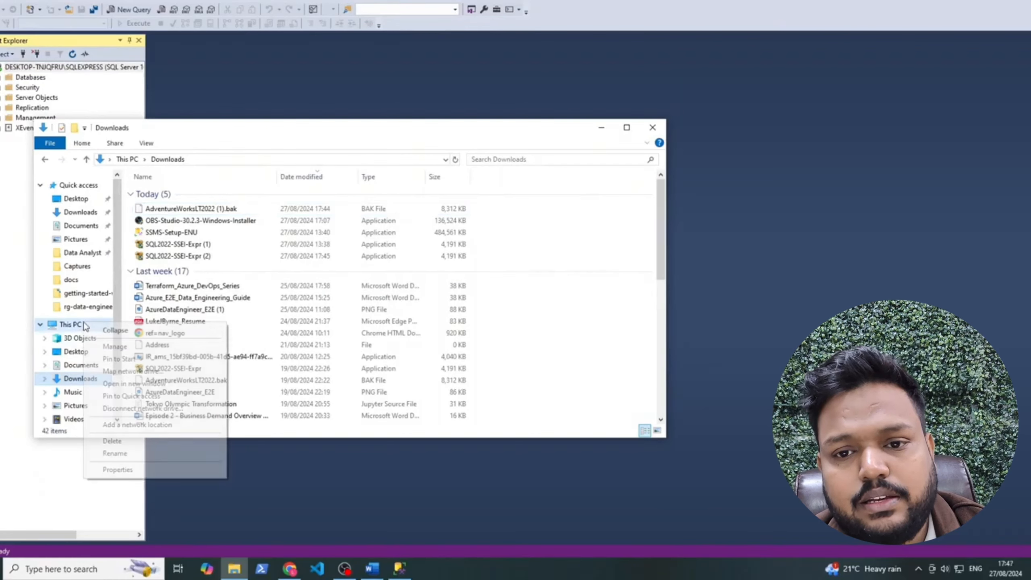
click(110, 383)
drag(342, 151, 589, 120)
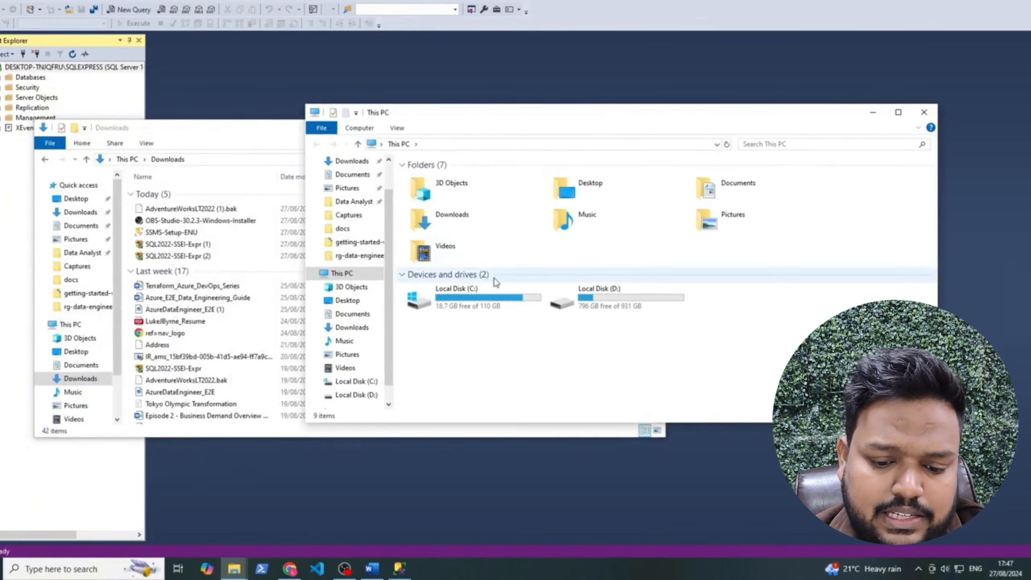
double_click(475, 302)
double_click(456, 275)
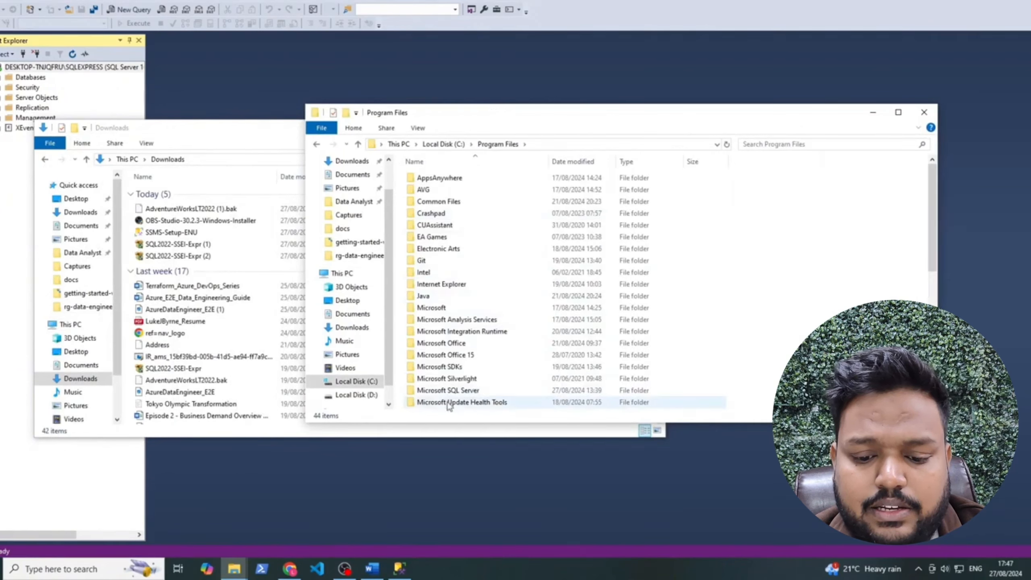
double_click(426, 390)
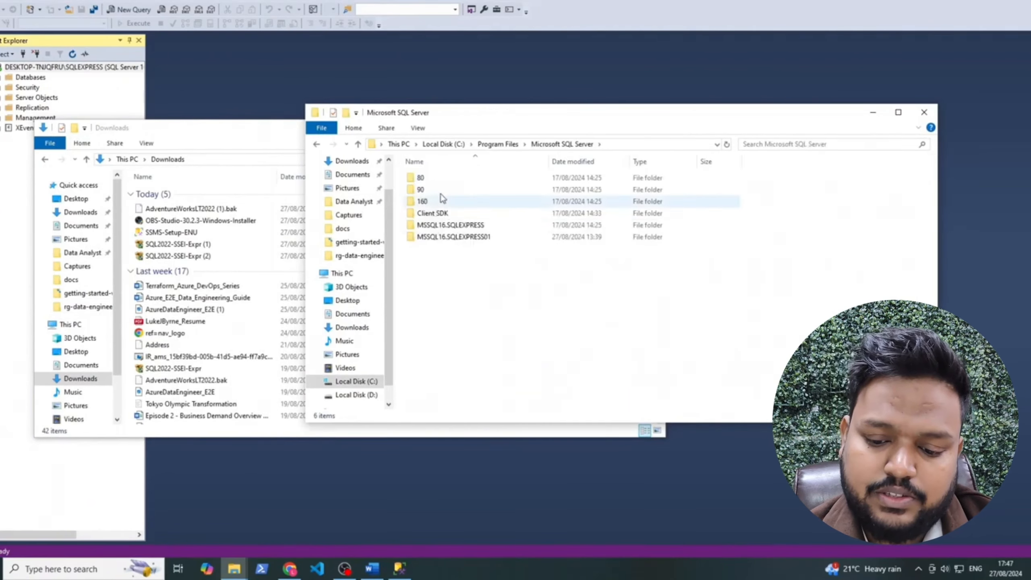
click(468, 228)
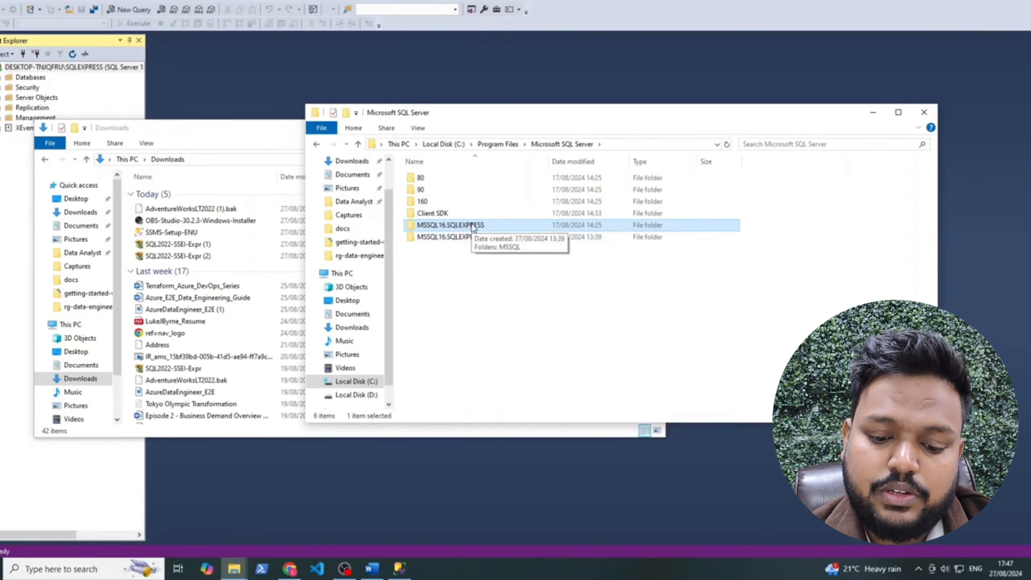
double_click(476, 226)
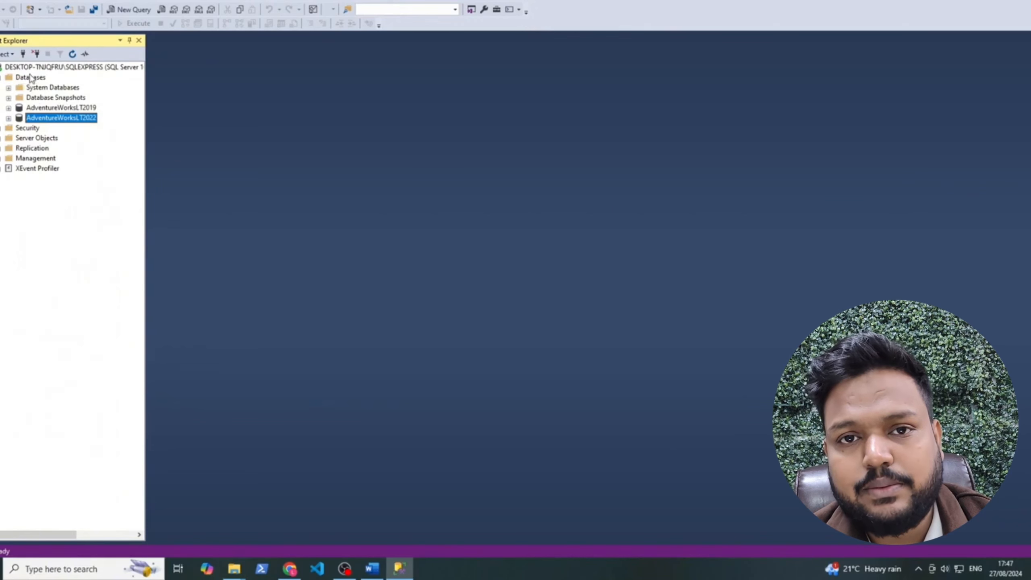
Start a database restore from a Device source and add a backup file, checking the Backup folder path
click(33, 80)
right_click(37, 79)
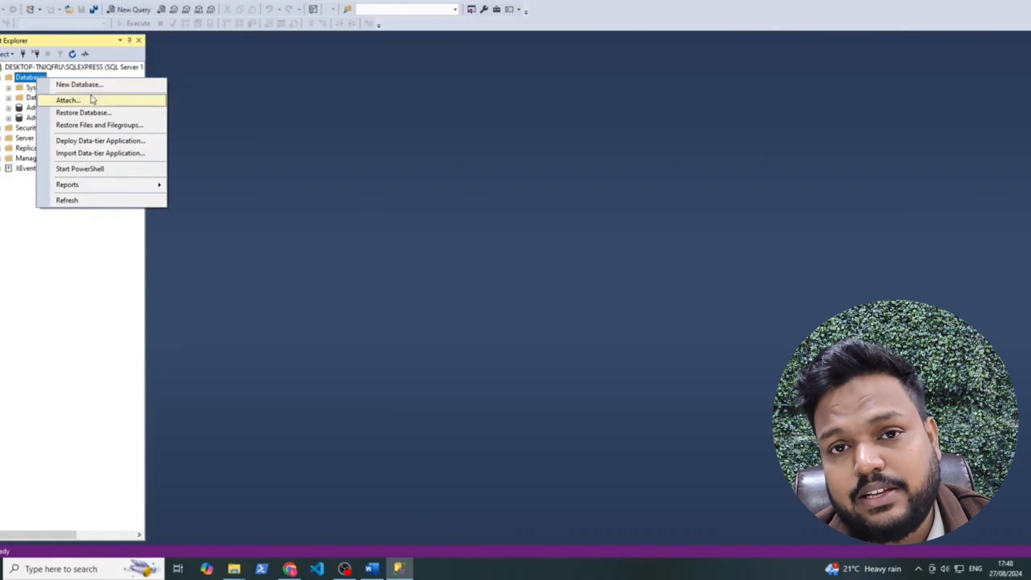
click(103, 117)
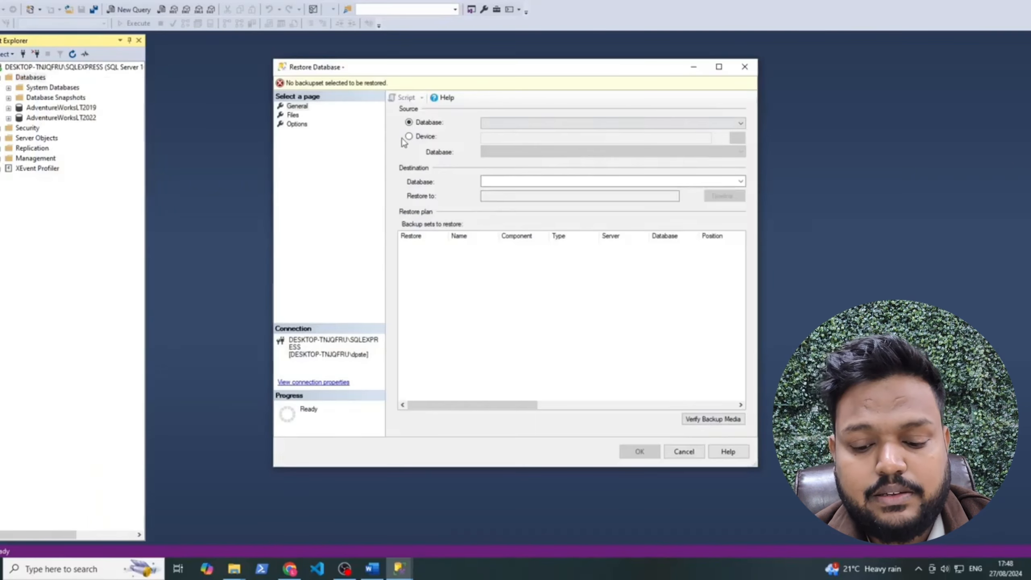
click(409, 136)
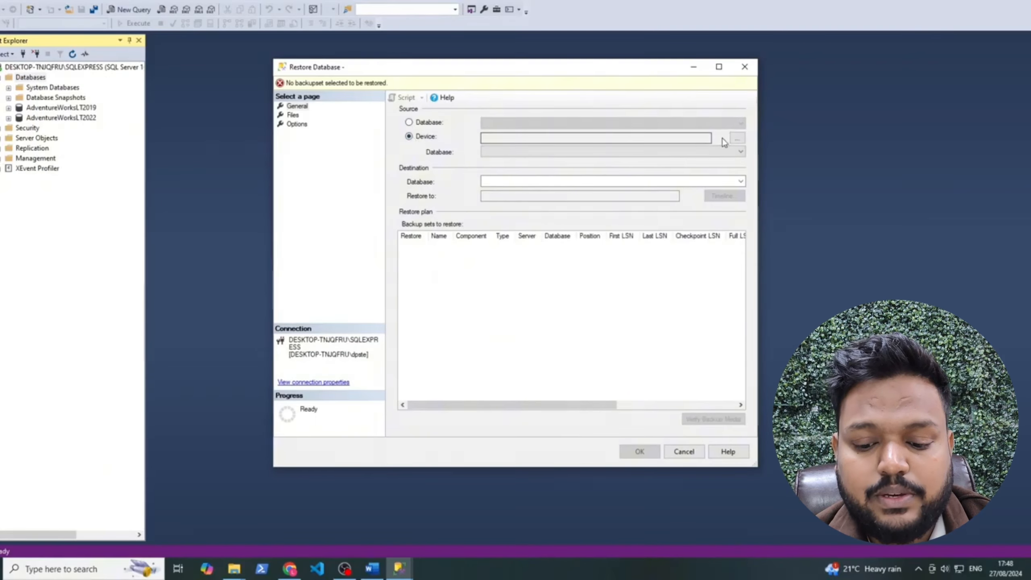
click(737, 139)
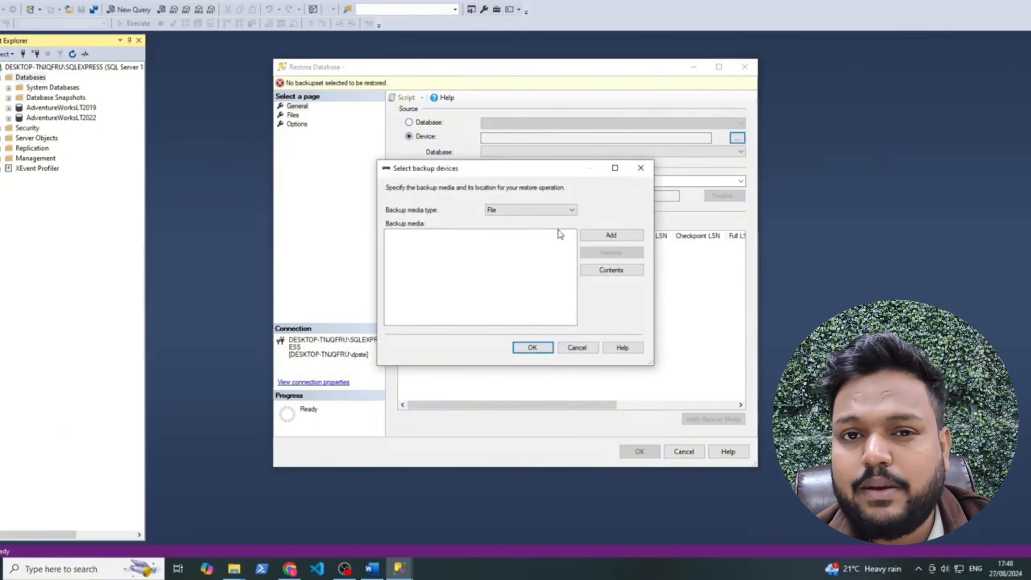
click(611, 235)
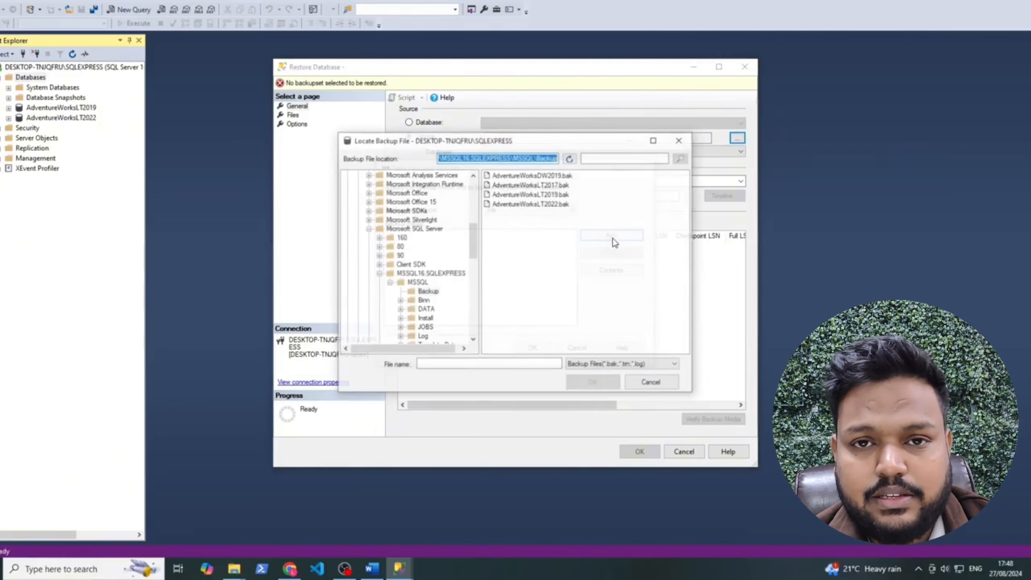
drag(473, 236, 478, 177)
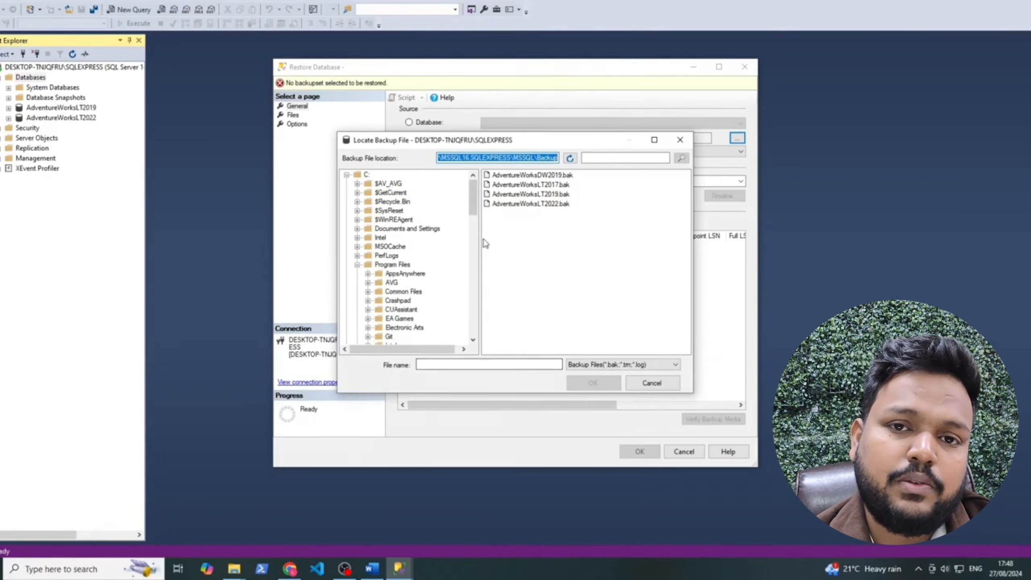
click(476, 157)
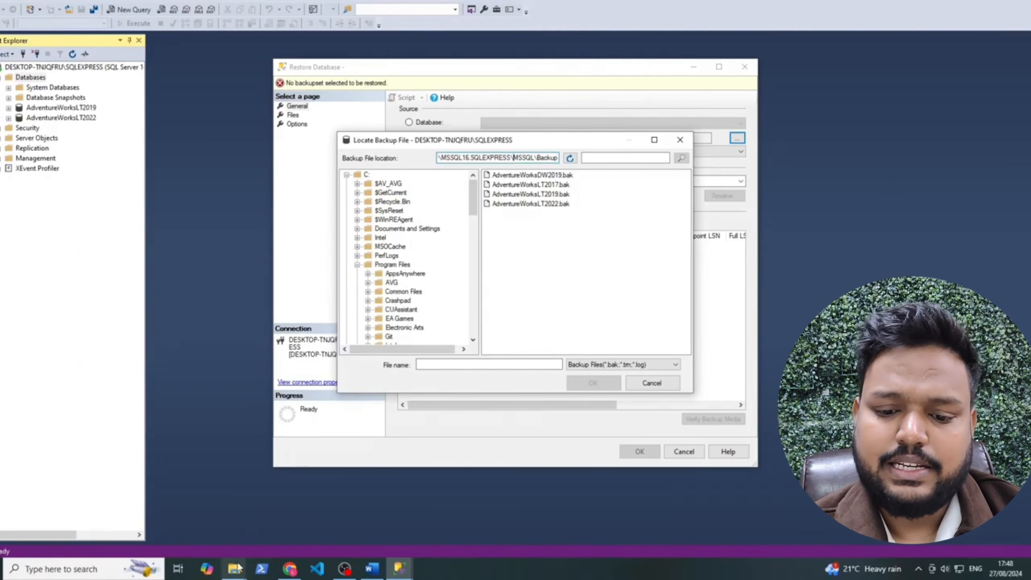
click(234, 569)
click(301, 514)
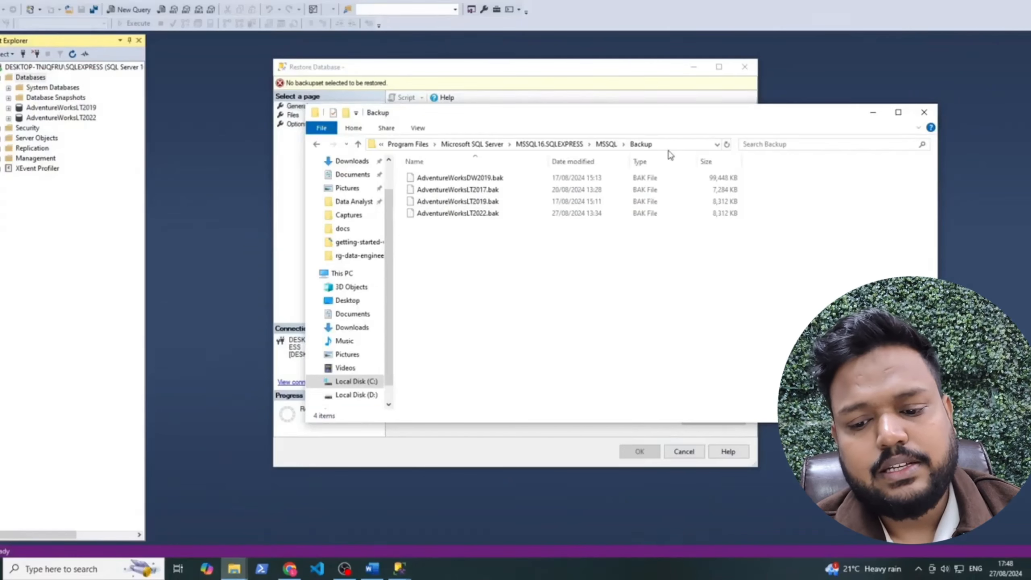
click(666, 144)
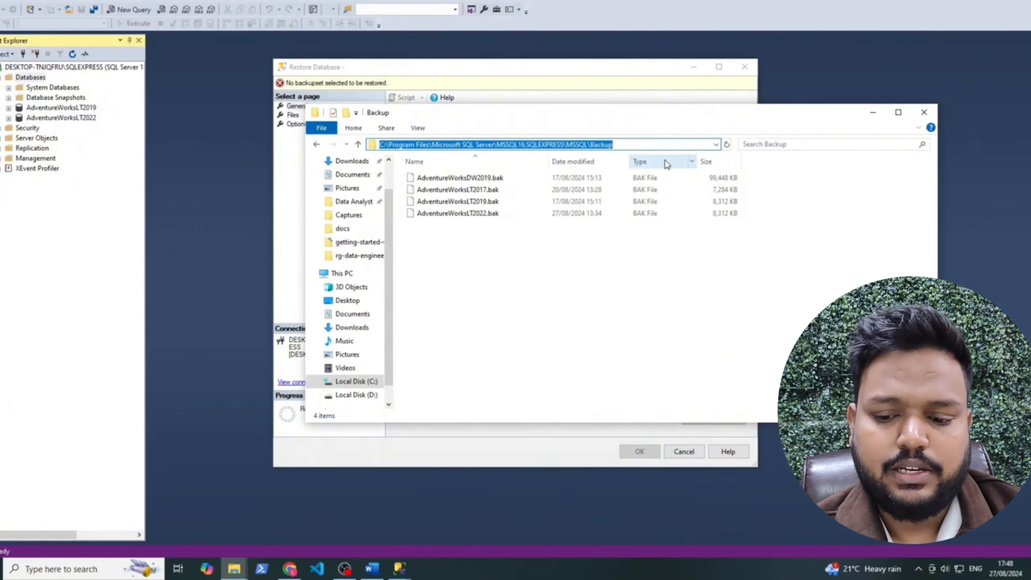
click(575, 90)
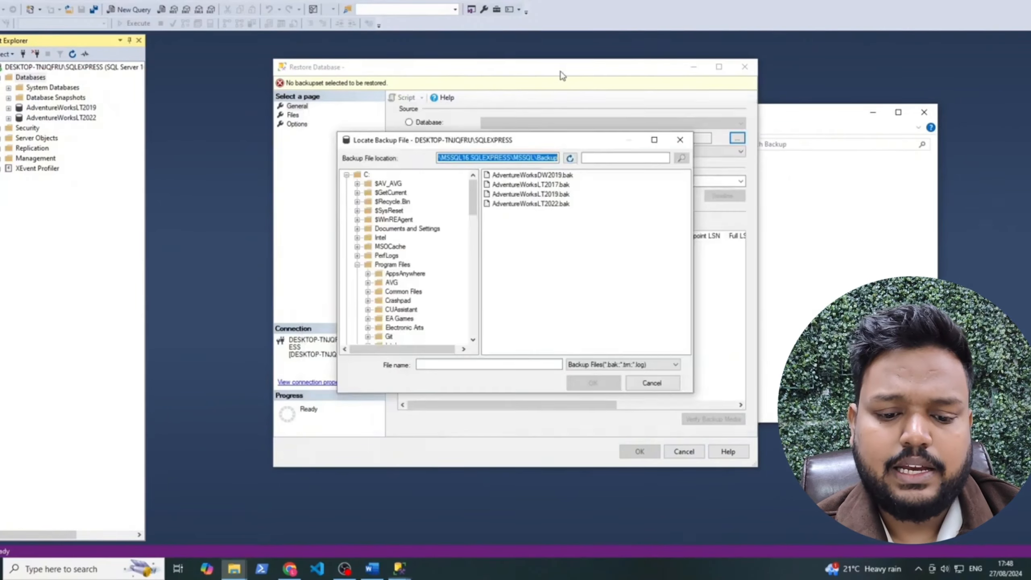
Restore AdventureWorksLT2022 from AdventureWorksLT2022.bak and close the Backup folder window
click(573, 296)
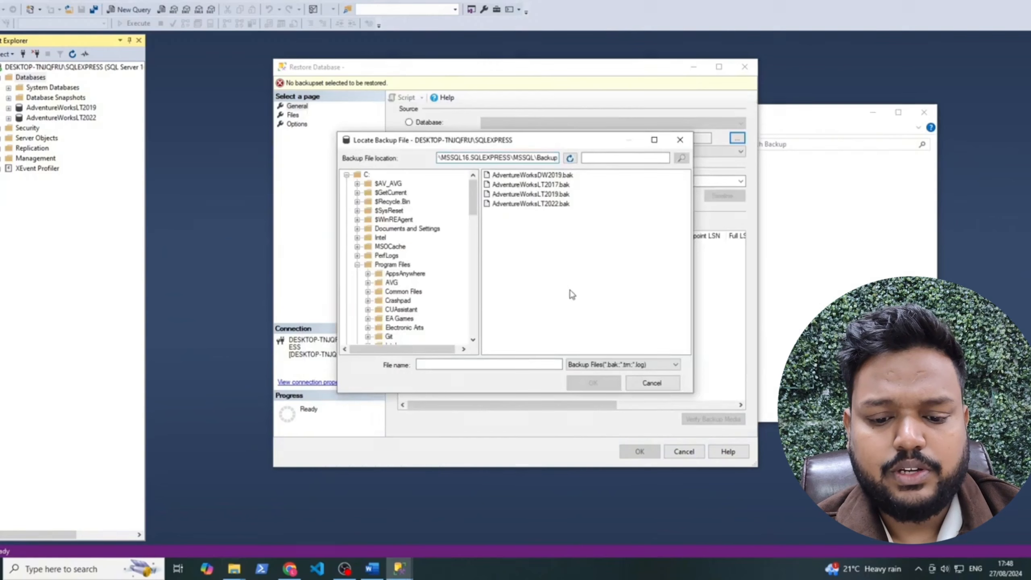
click(548, 203)
click(603, 388)
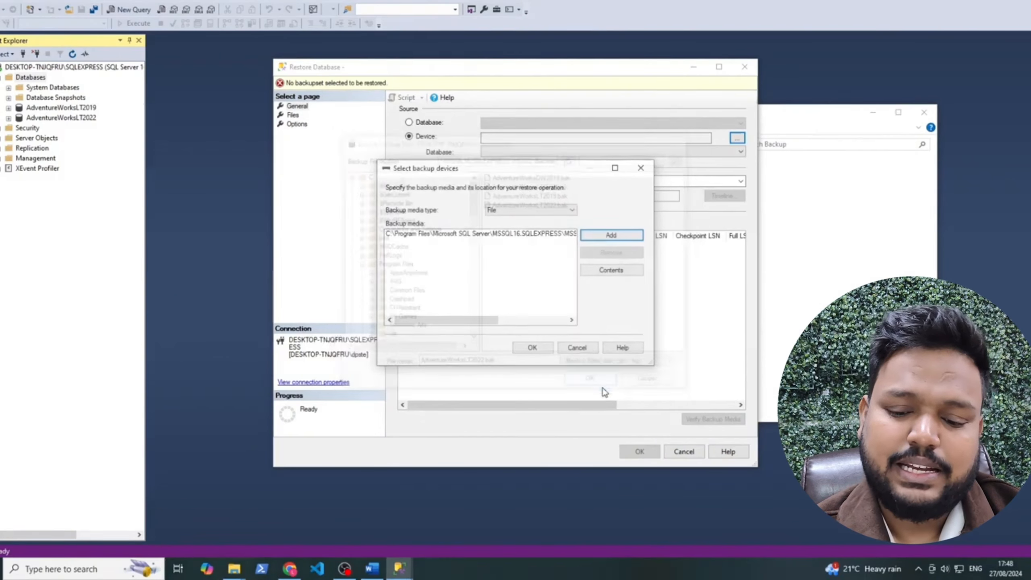
click(544, 349)
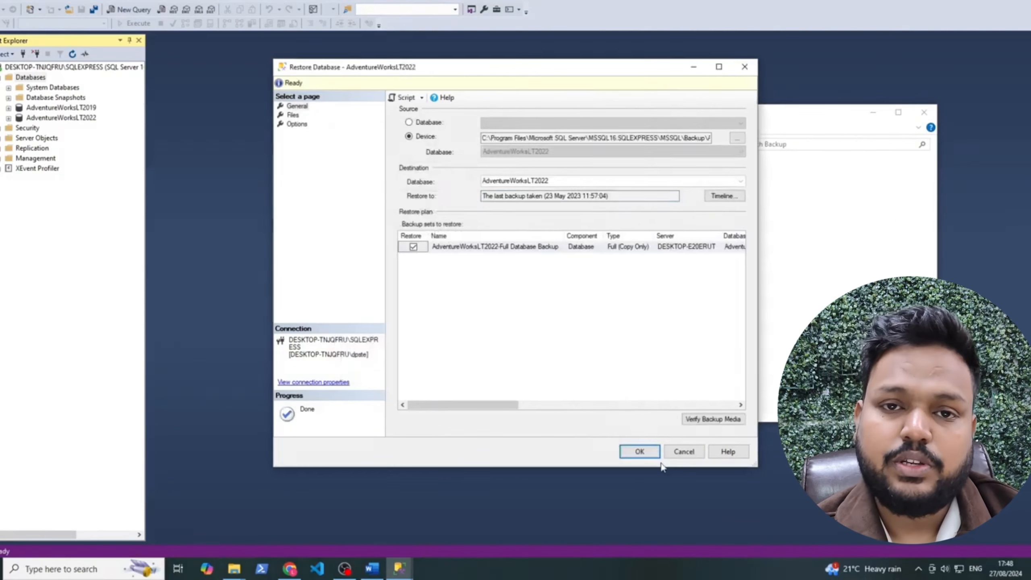
click(652, 454)
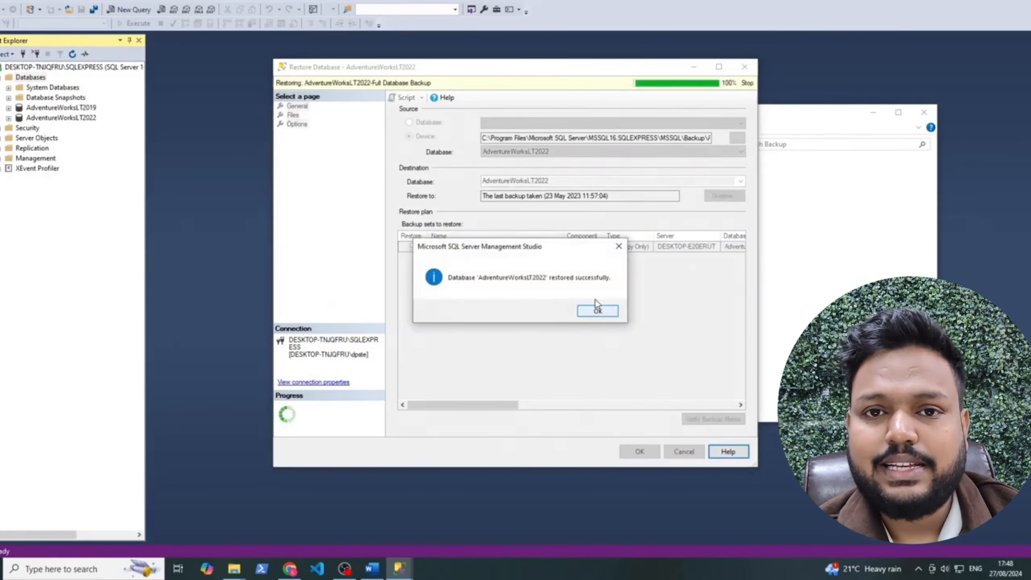
click(595, 313)
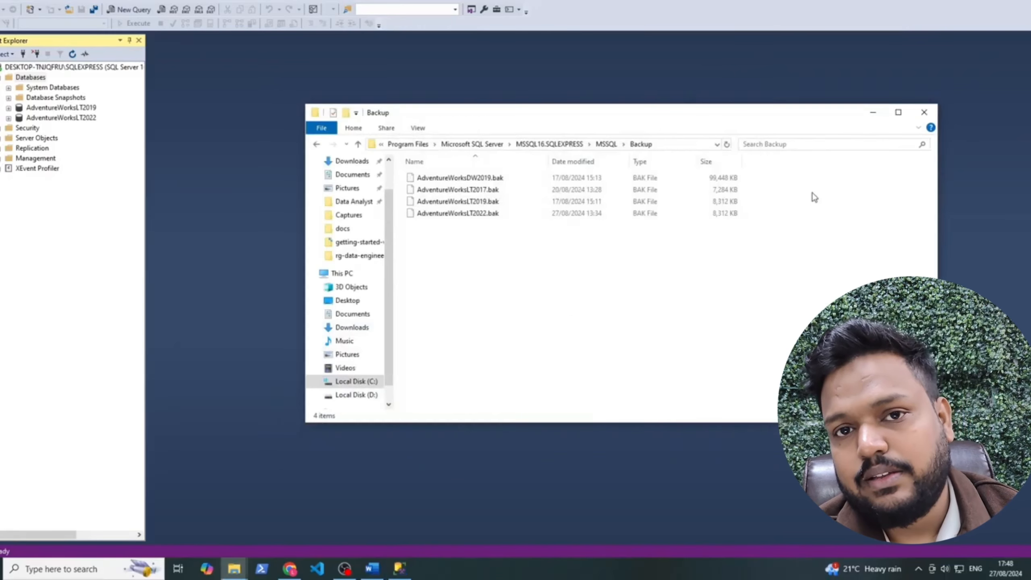
click(924, 111)
Expand AdventureWorksLT2022's tables and run Select Top 1000 Rows on SalesLT.Customer
click(73, 118)
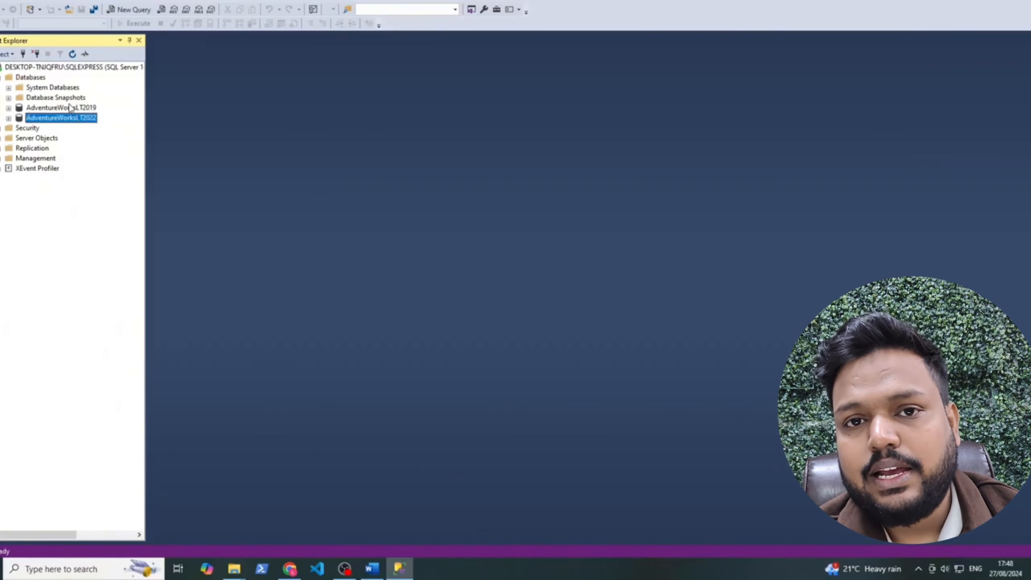
click(8, 118)
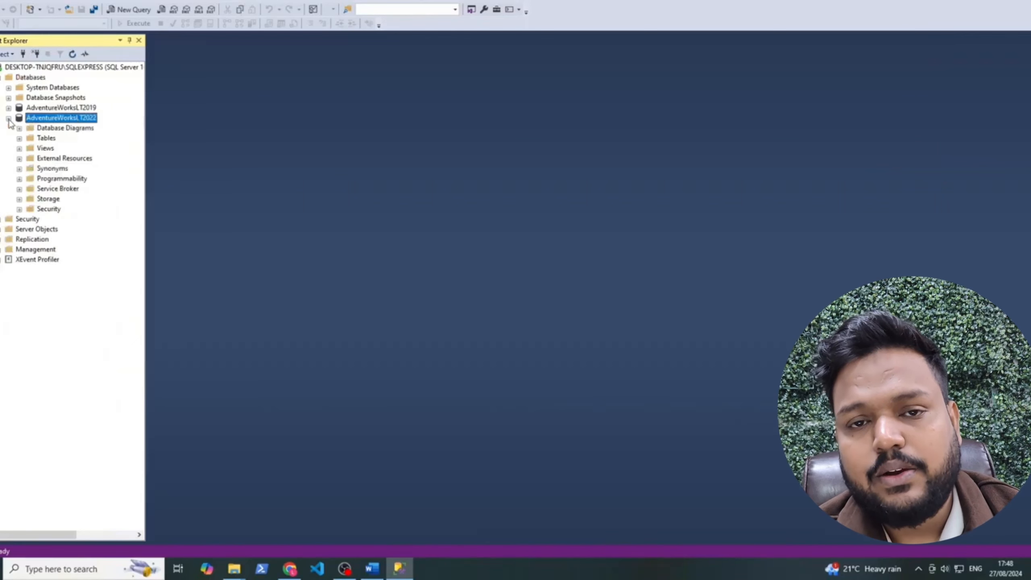
click(19, 138)
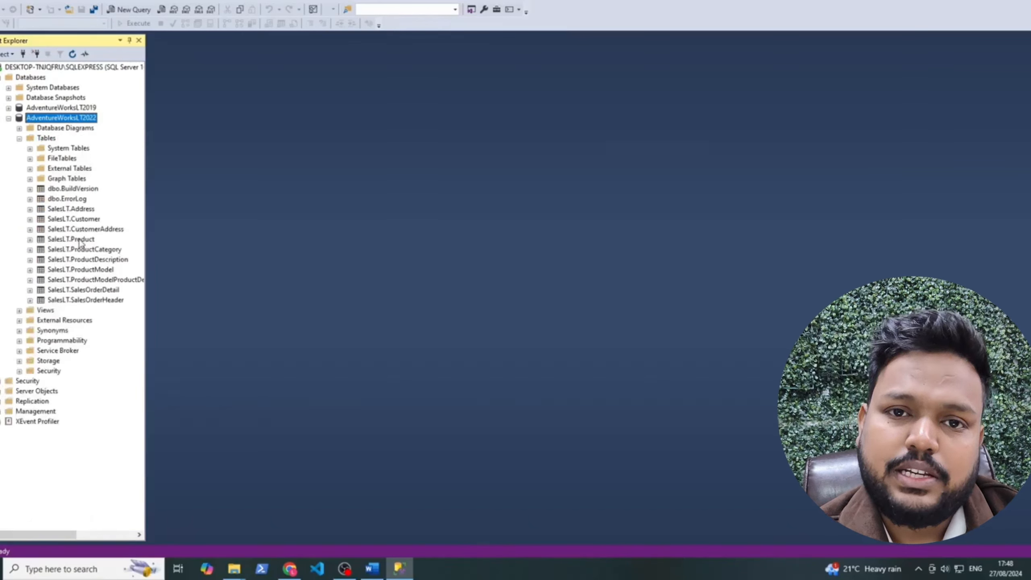
click(80, 220)
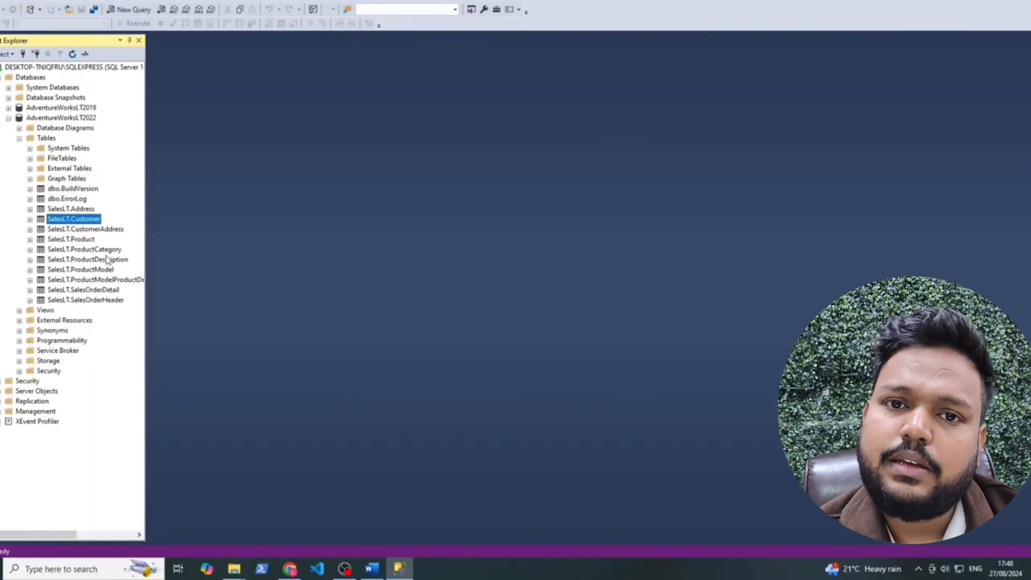
right_click(72, 220)
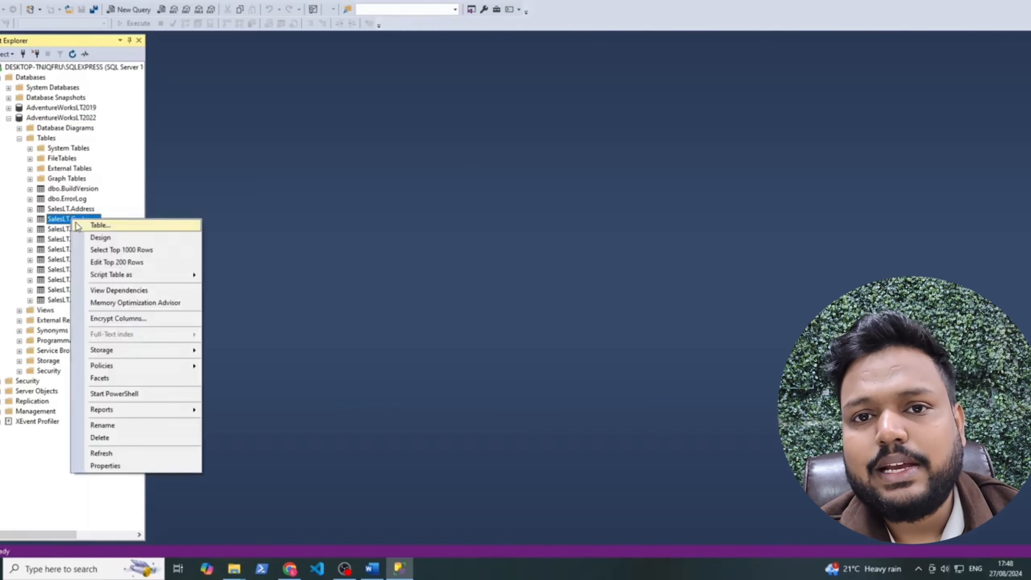
click(80, 250)
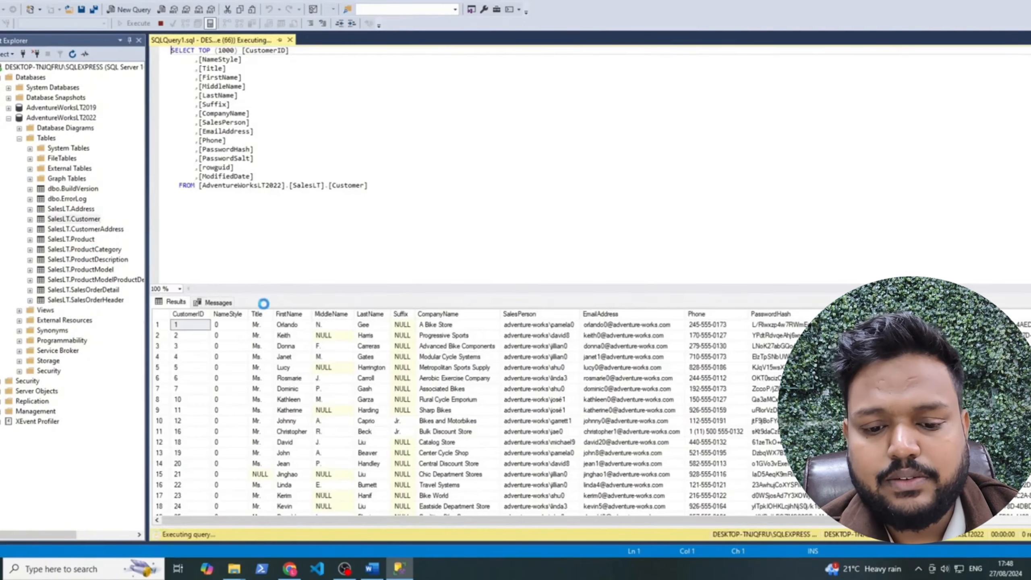
Delete the Title-through-Phone column lines from the Customer query and run it
click(90, 221)
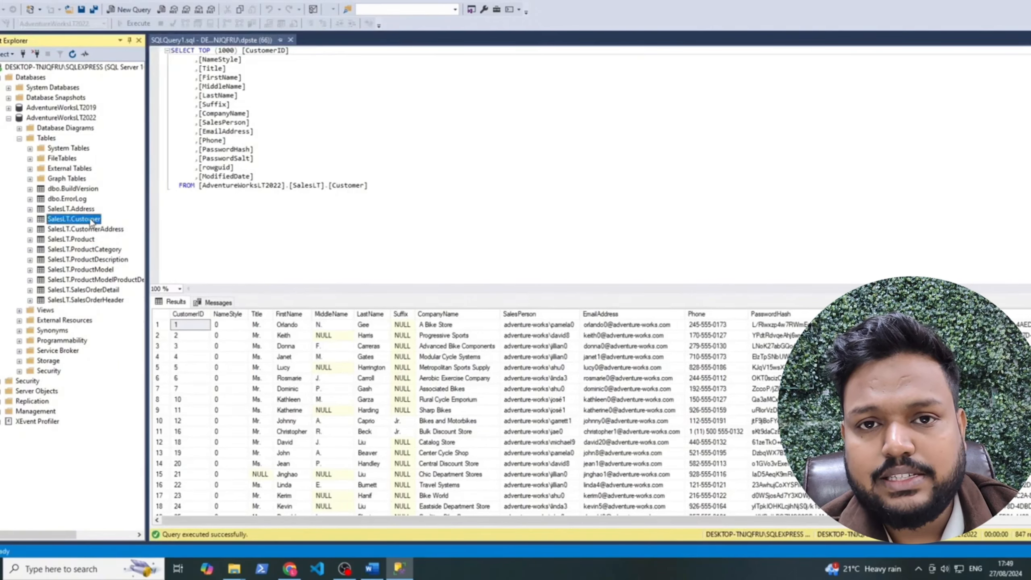
right_click(92, 222)
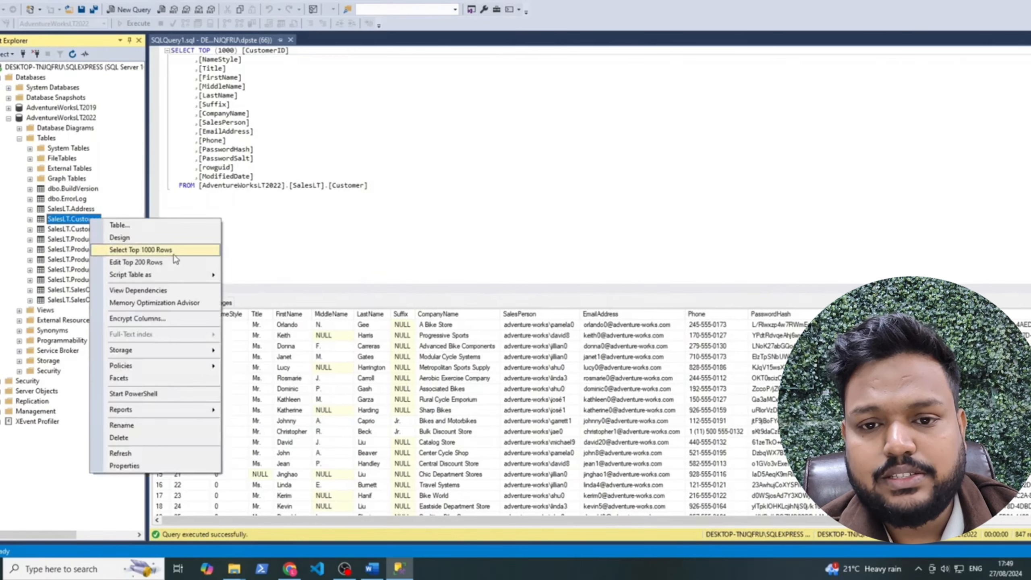
click(308, 212)
drag(308, 211, 279, 143)
click(231, 86)
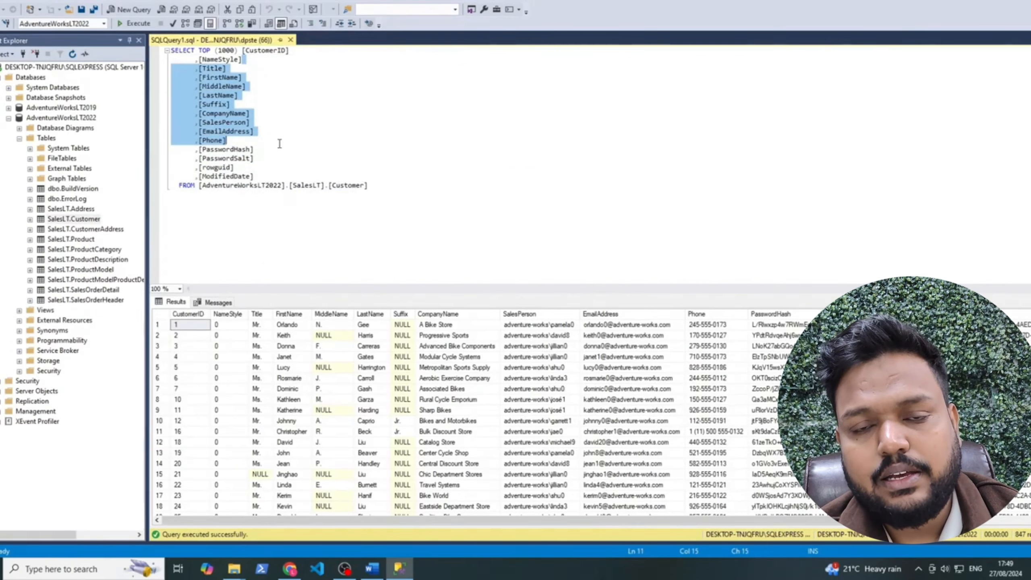
key(Delete)
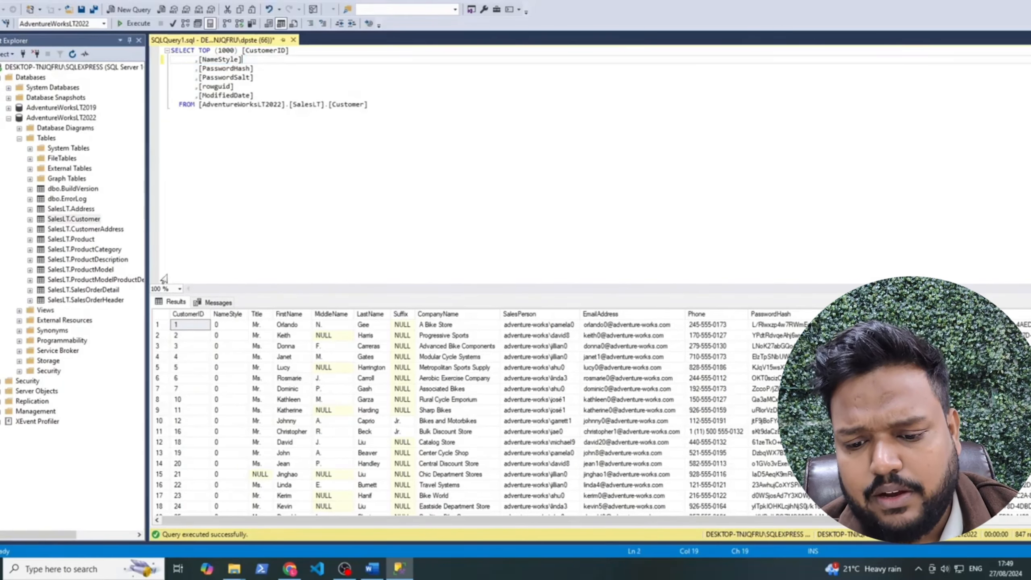
click(134, 23)
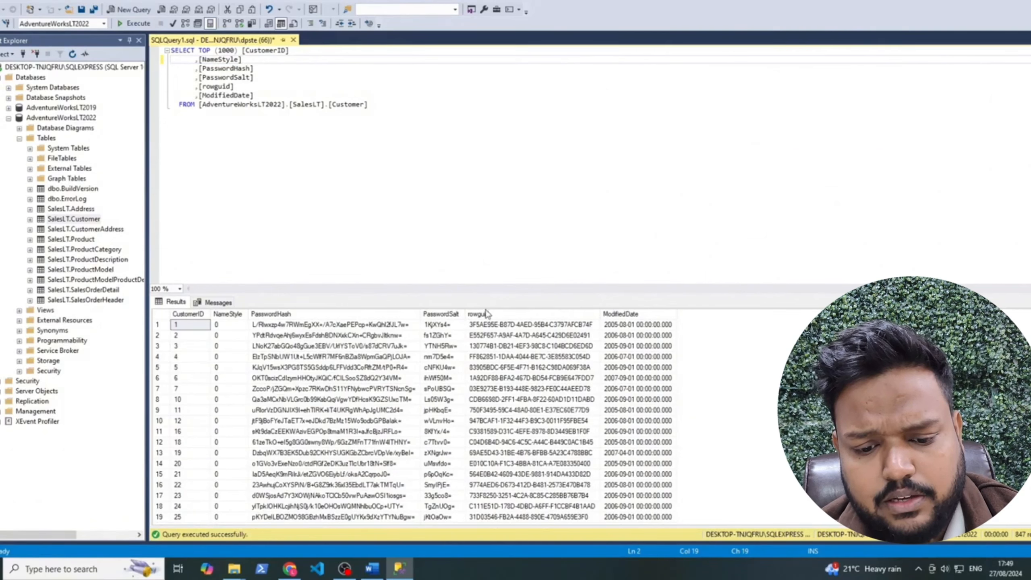
Alias [PasswordHash] as Hash and rerun the query
click(265, 70)
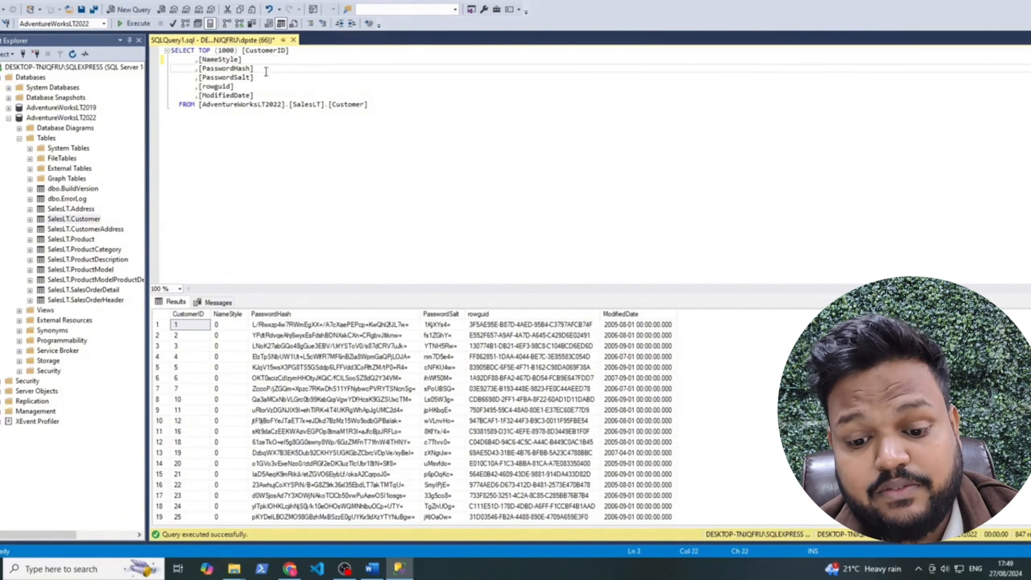
text(as Hash)
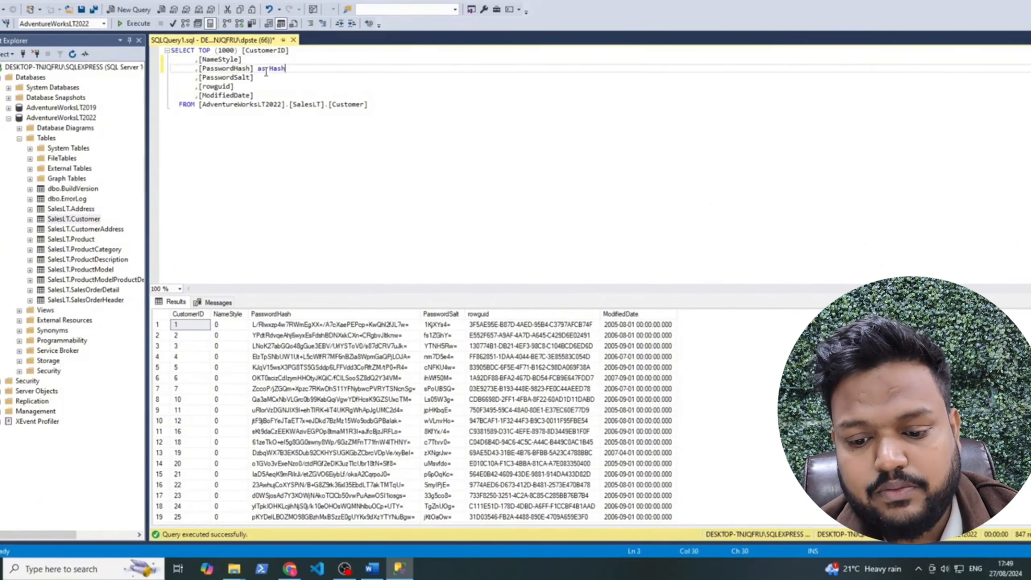
click(134, 23)
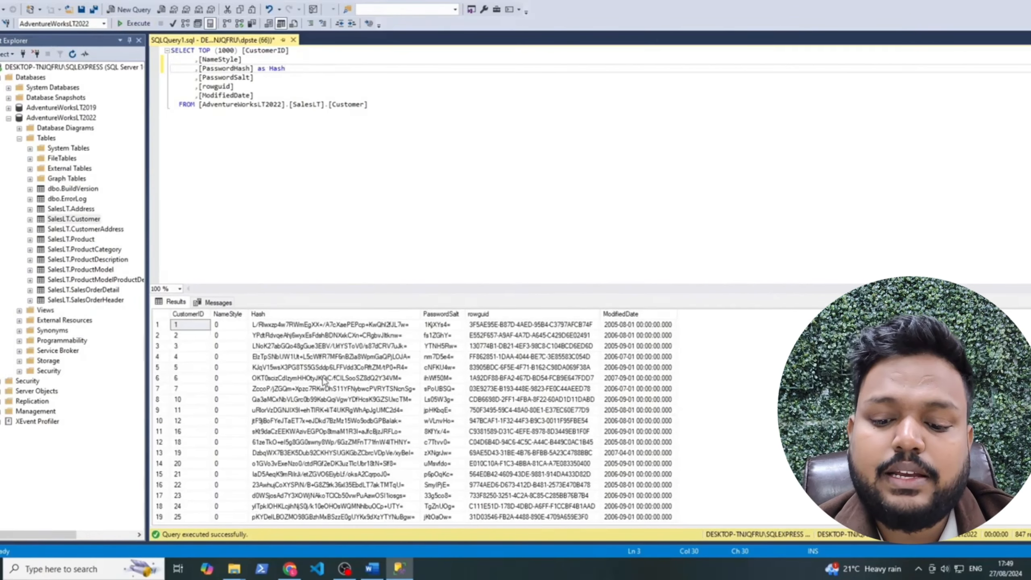
click(285, 311)
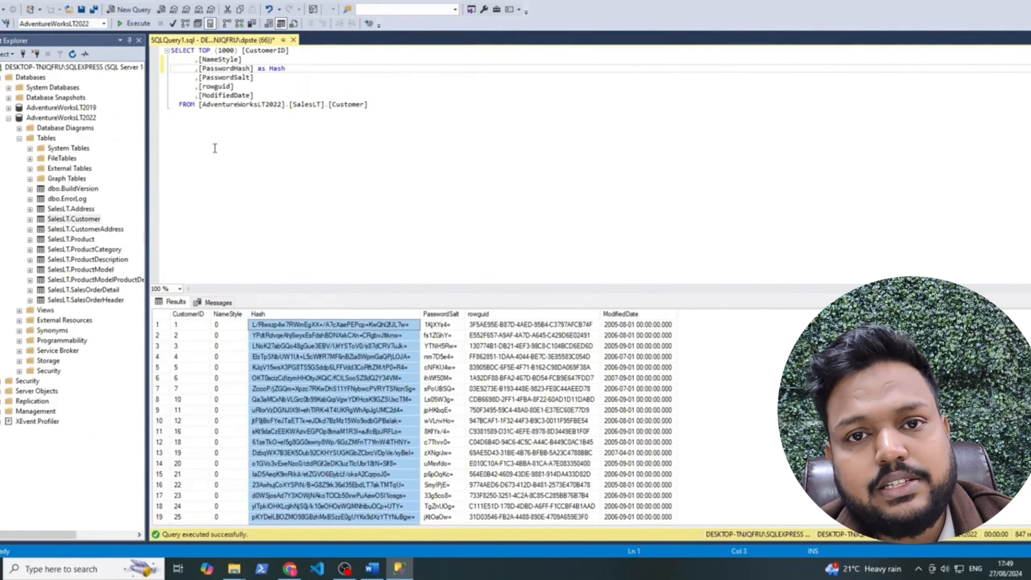
click(235, 136)
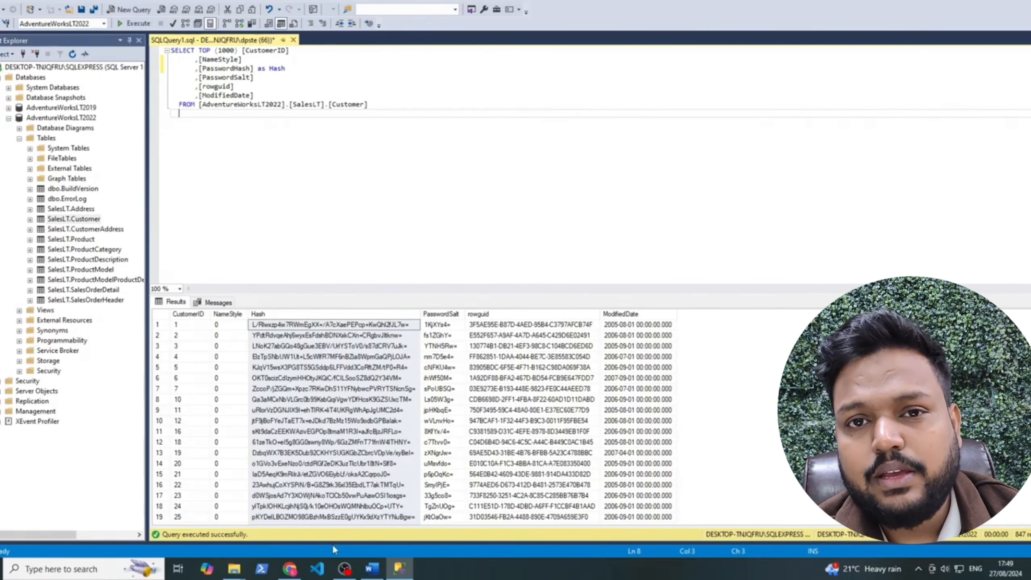
click(290, 570)
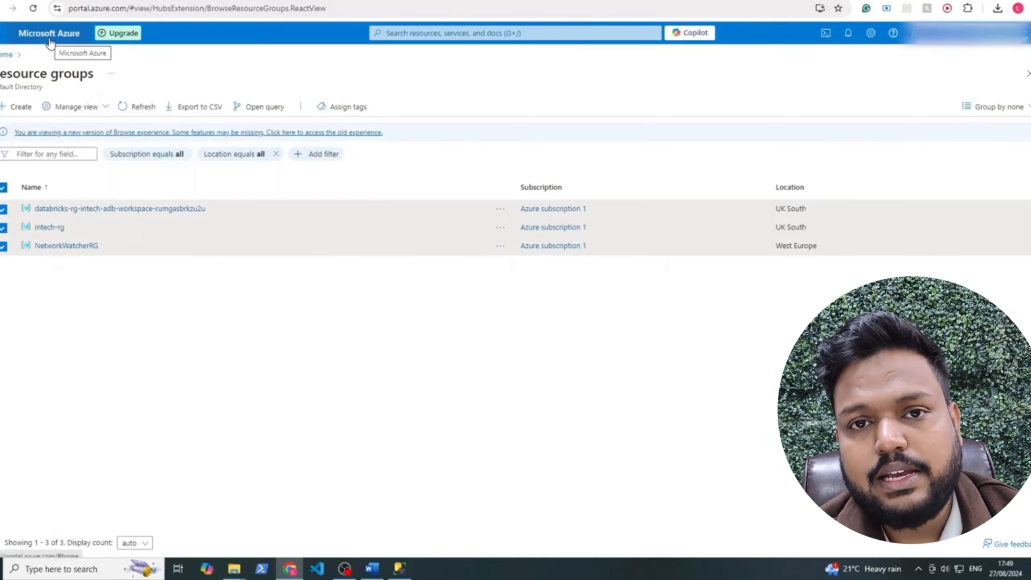
Return to the Azure portal home and sign in again with another account
click(50, 41)
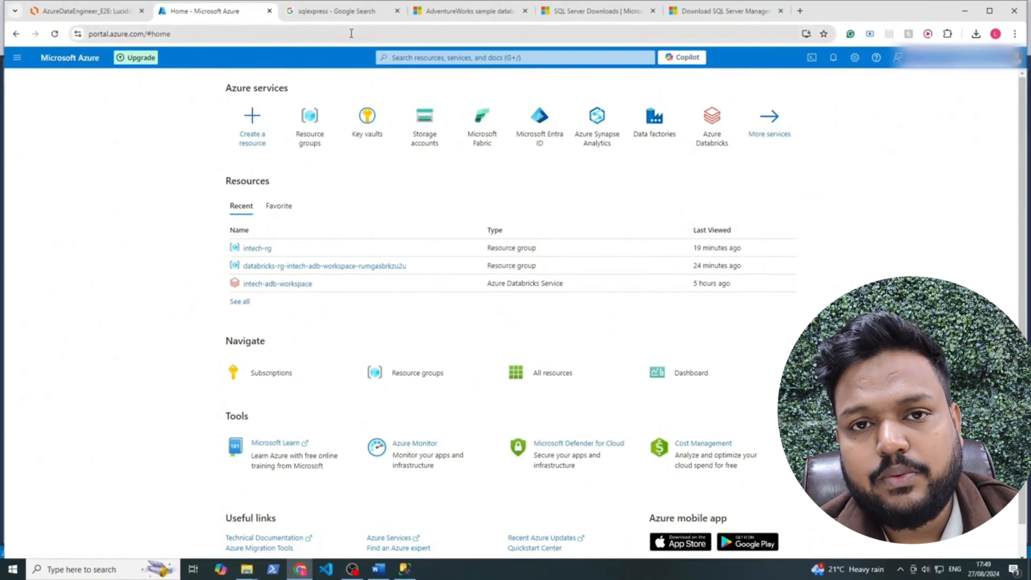
drag(144, 34, 94, 36)
click(132, 141)
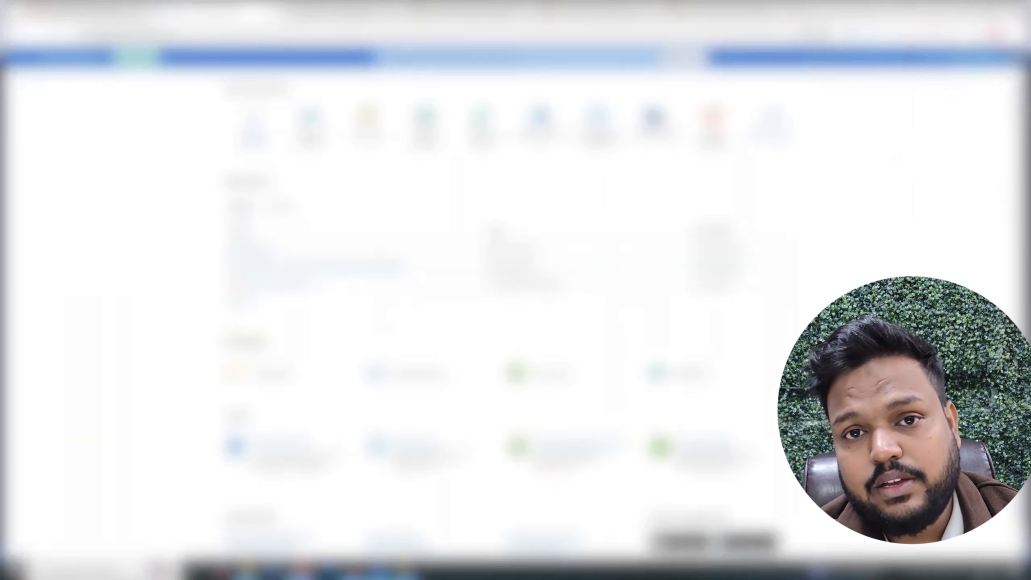
click(983, 58)
click(925, 189)
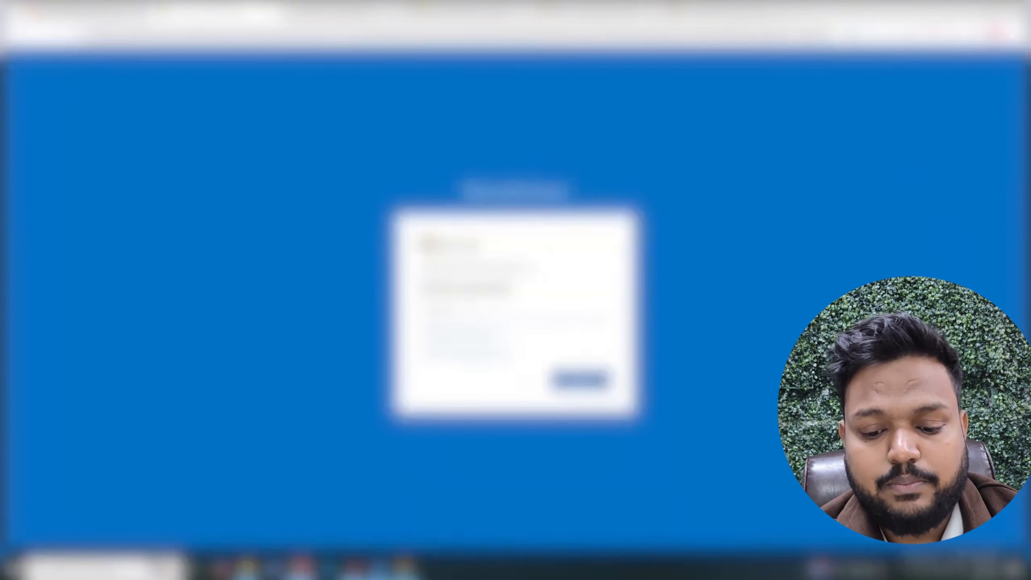
right_click(474, 318)
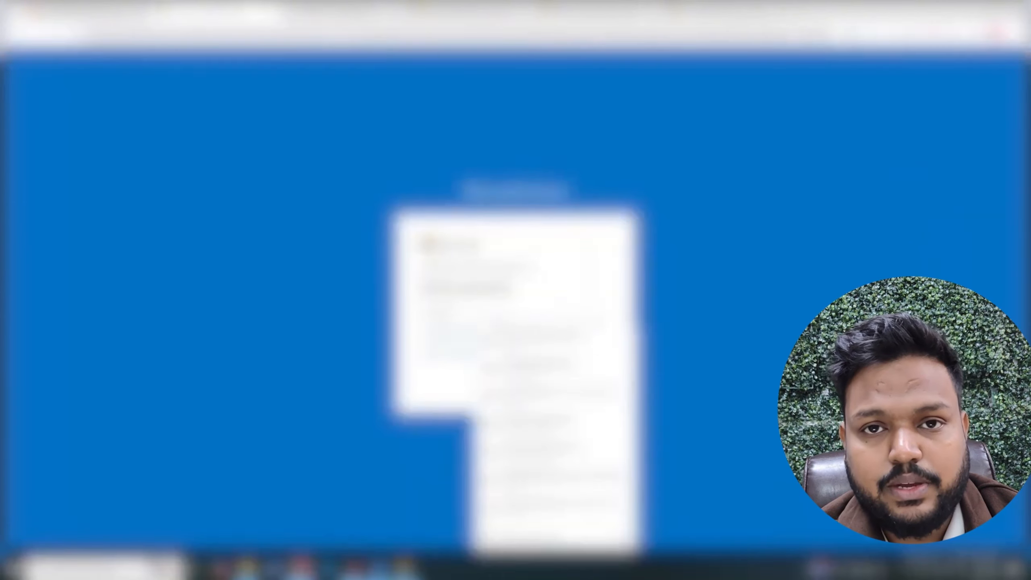
click(527, 446)
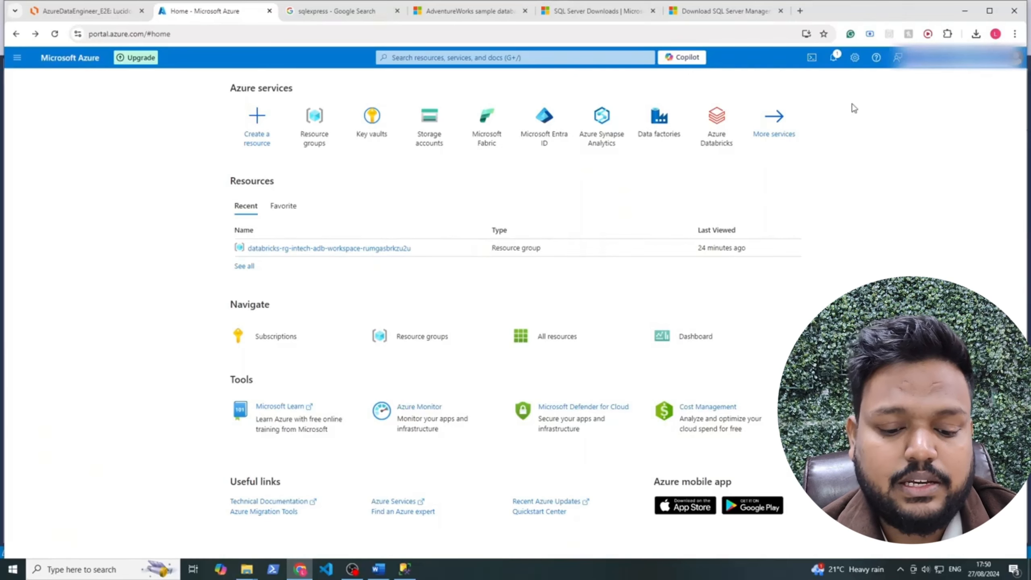
Check the remaining-credit notification, then search 'resource' and open Resource groups
click(833, 57)
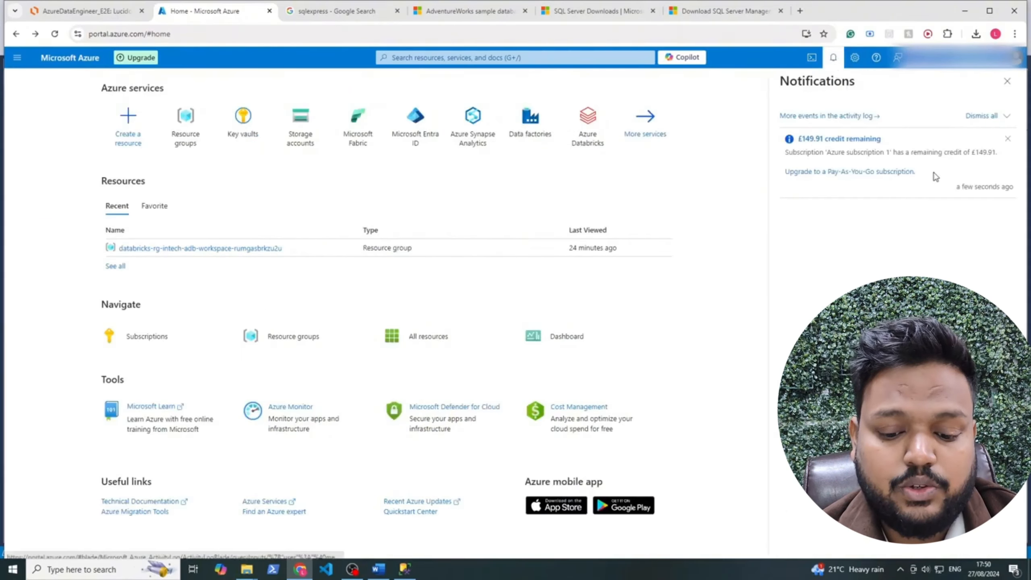
drag(931, 176, 787, 140)
click(418, 58)
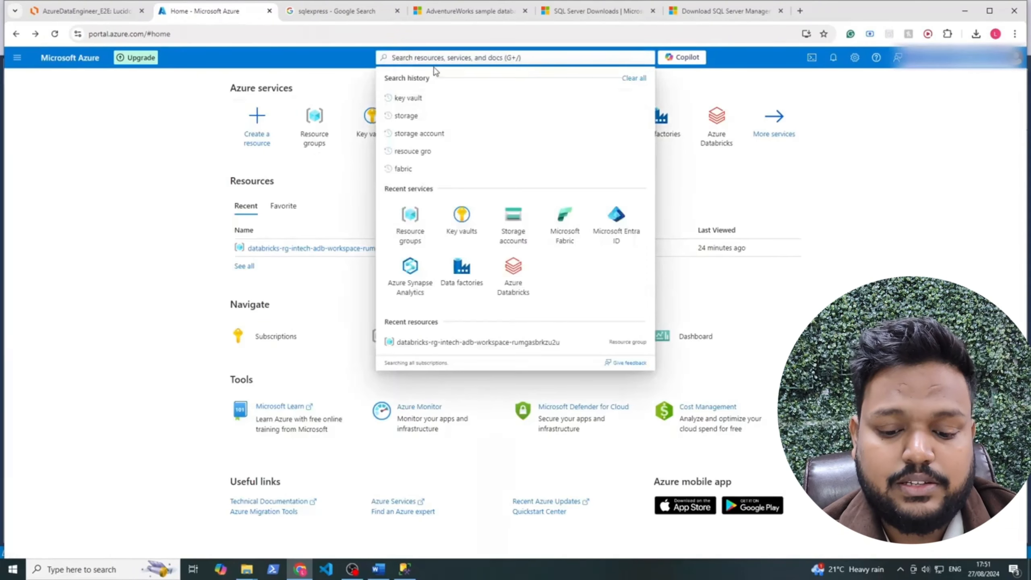
text(resource)
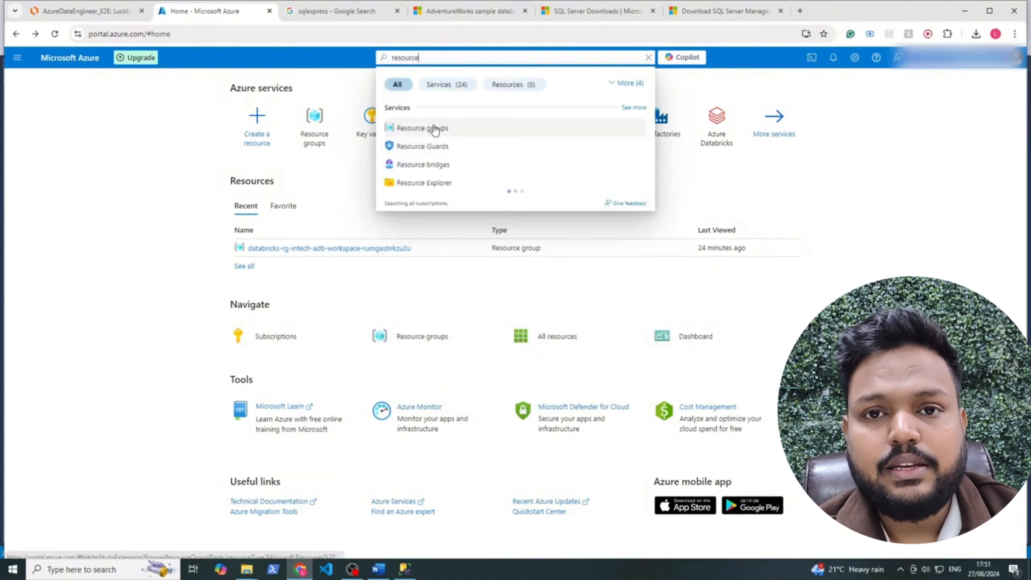
click(431, 129)
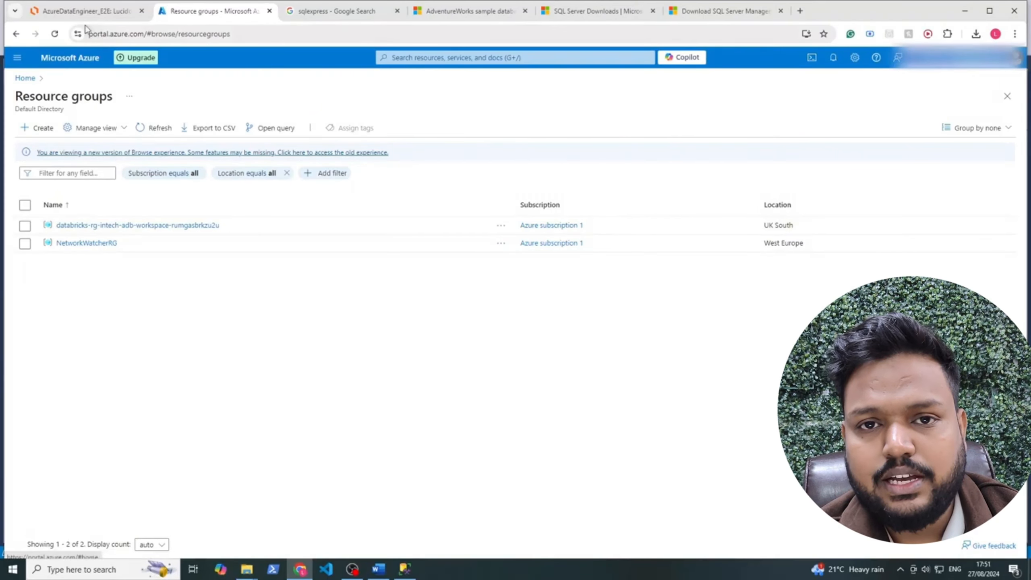
click(86, 11)
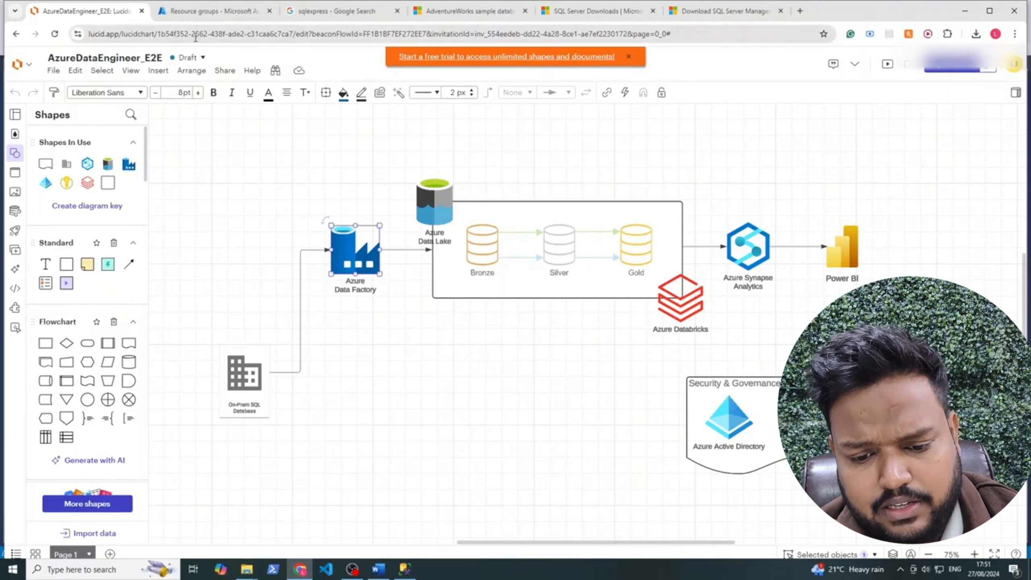
click(203, 12)
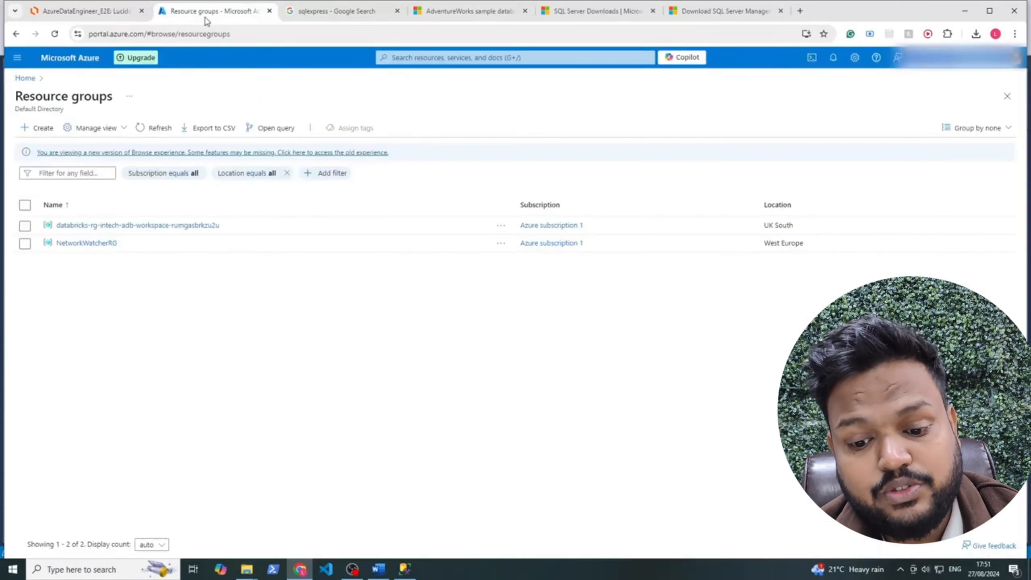
Start a new resource group under Azure subscription 1
click(44, 132)
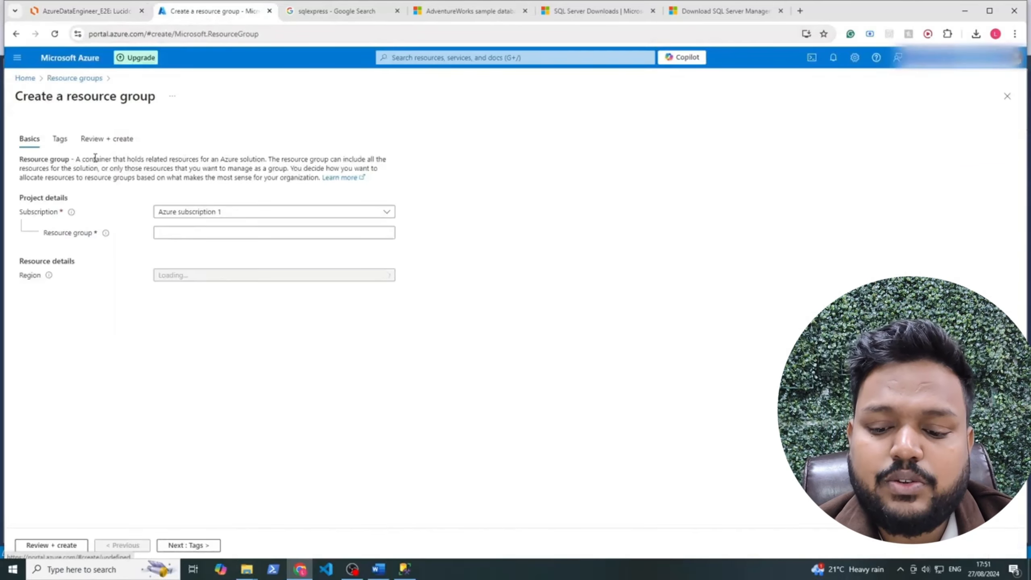
click(187, 212)
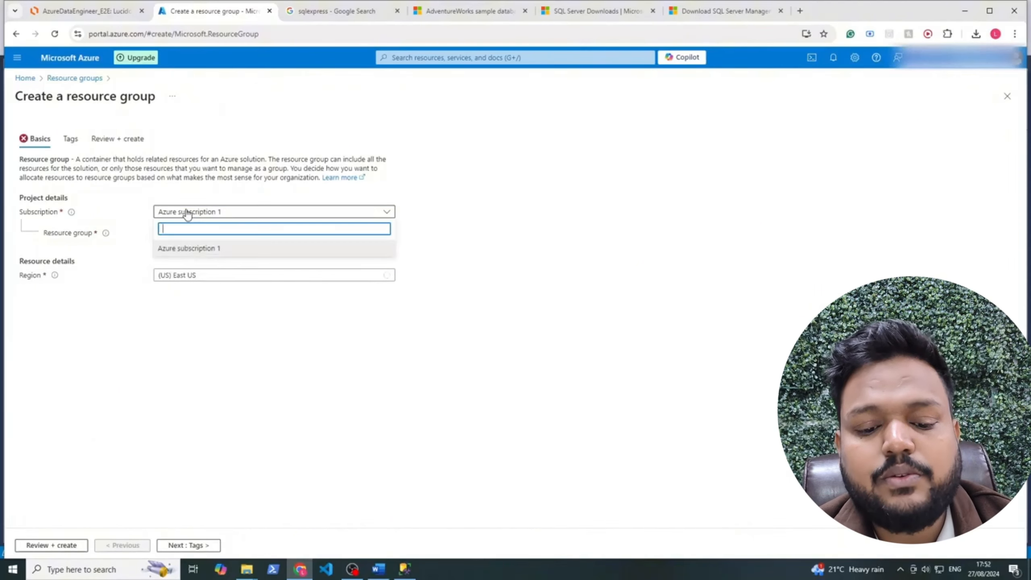
click(191, 249)
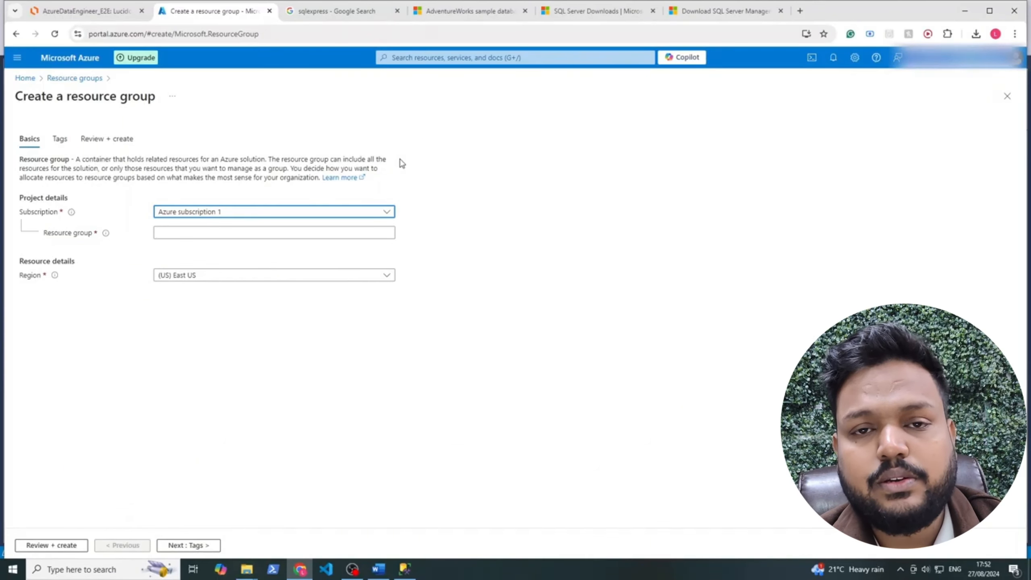
Name the resource group intech-rg and set its region to (Europe) UK South
click(234, 235)
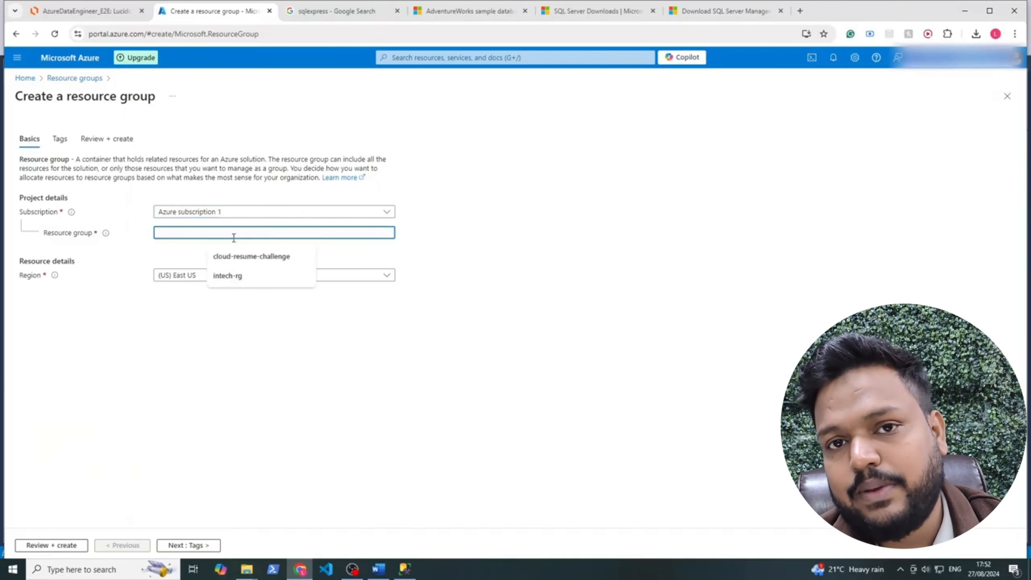
text(in)
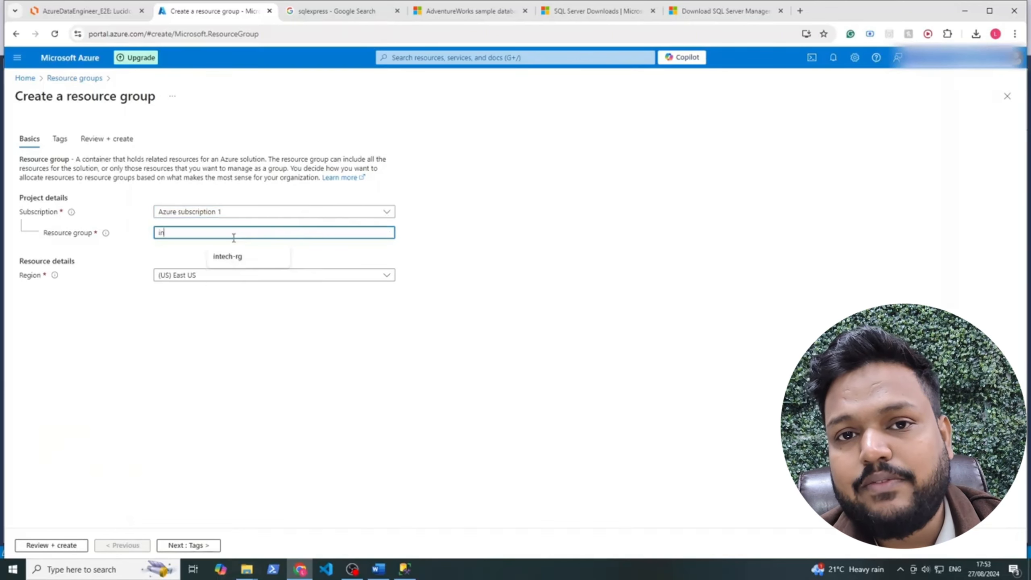
text(tech)
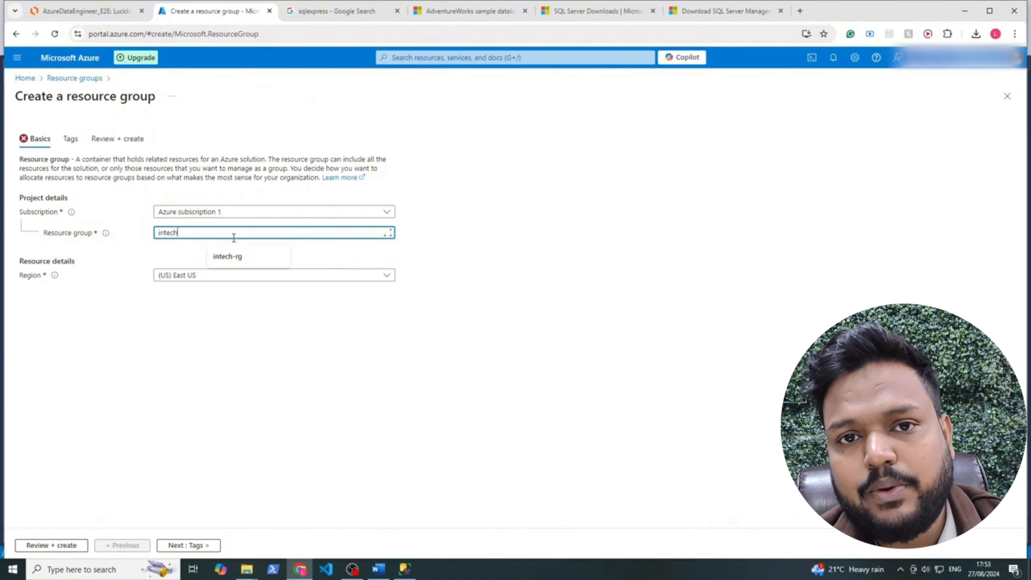
text(-rg)
click(177, 322)
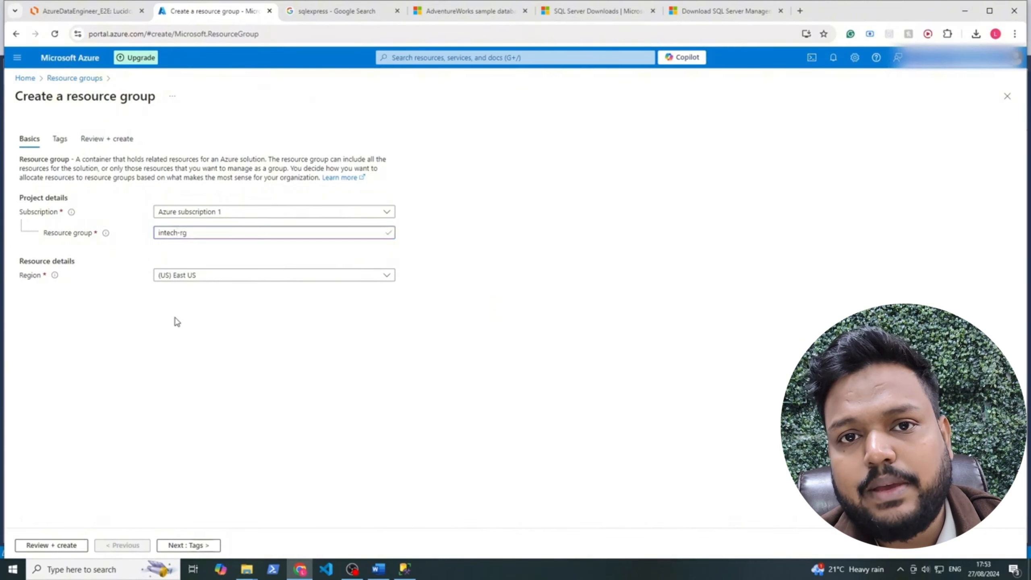
click(177, 275)
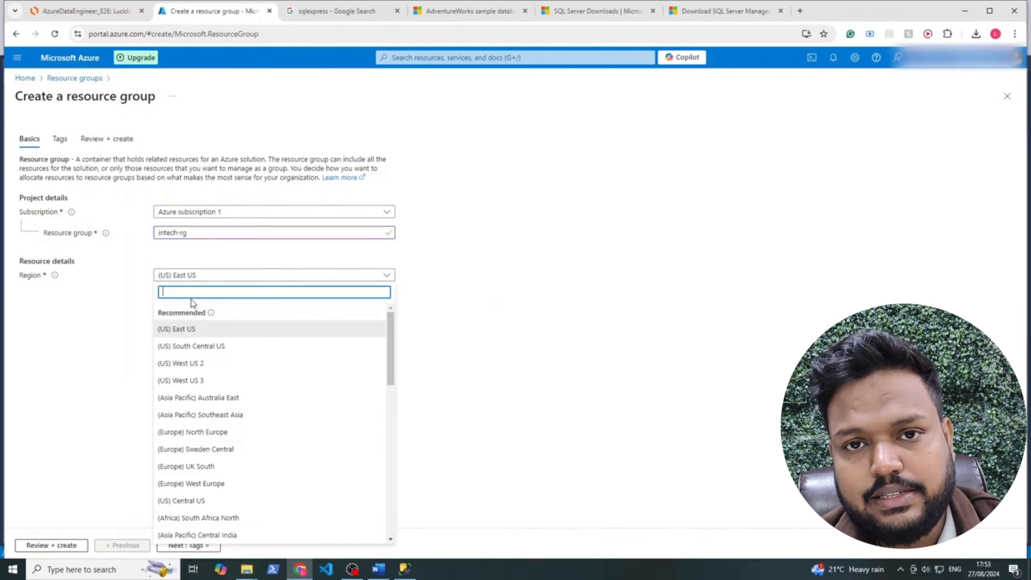
text(uk)
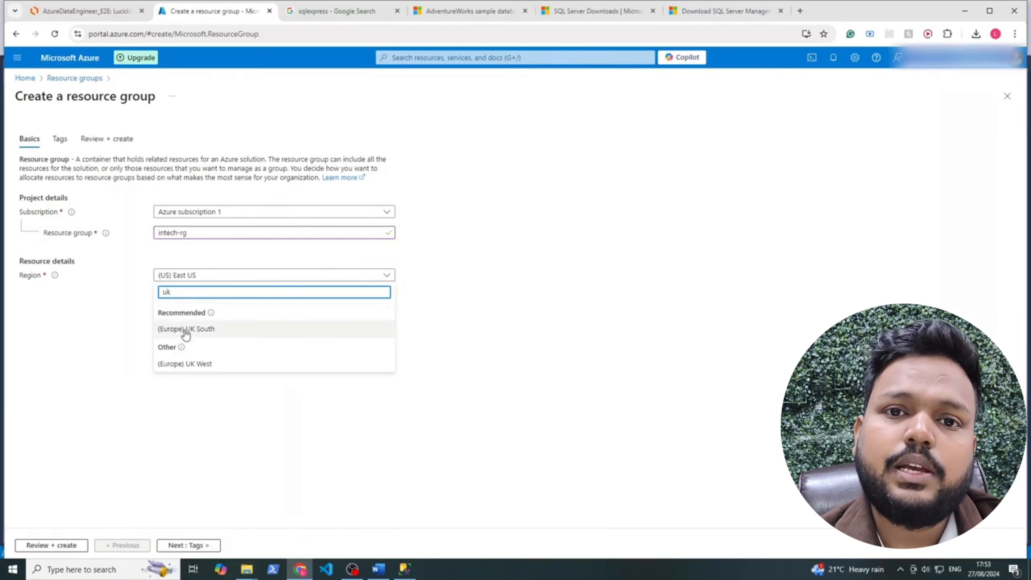
click(201, 329)
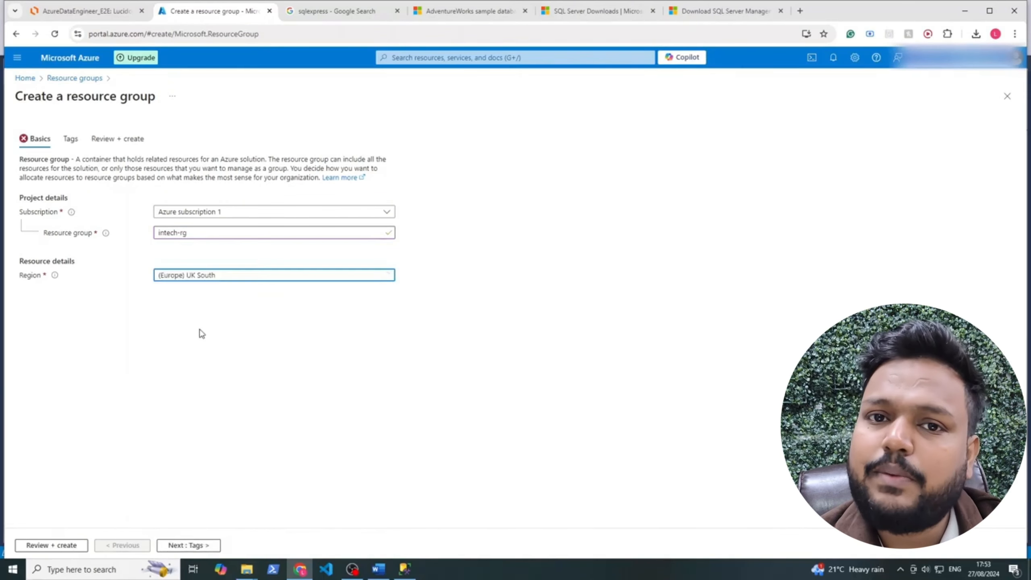
click(185, 545)
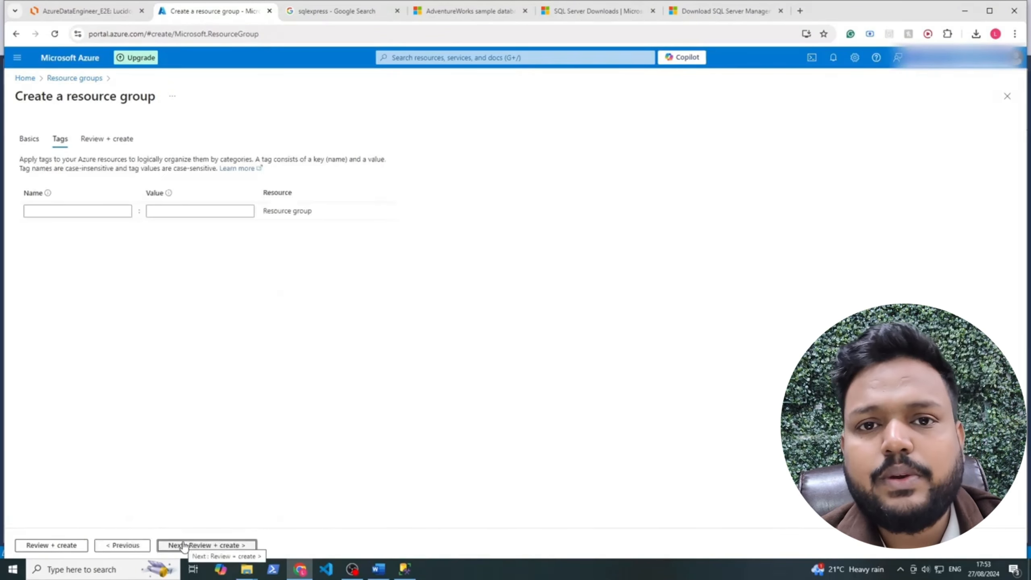
Review and create intech-rg, then open it and begin adding a Marketplace resource
click(192, 545)
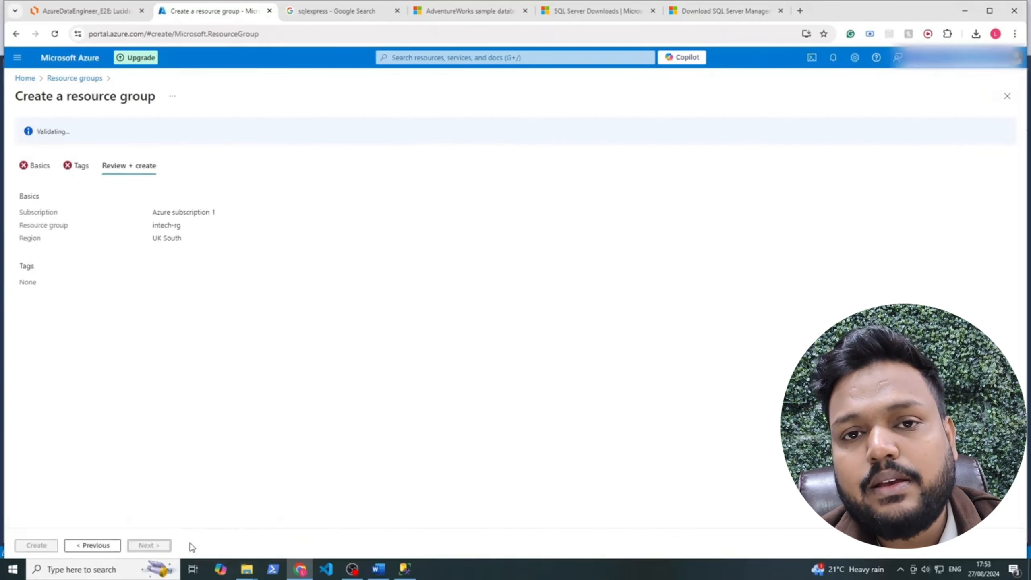
drag(92, 135, 27, 143)
click(36, 545)
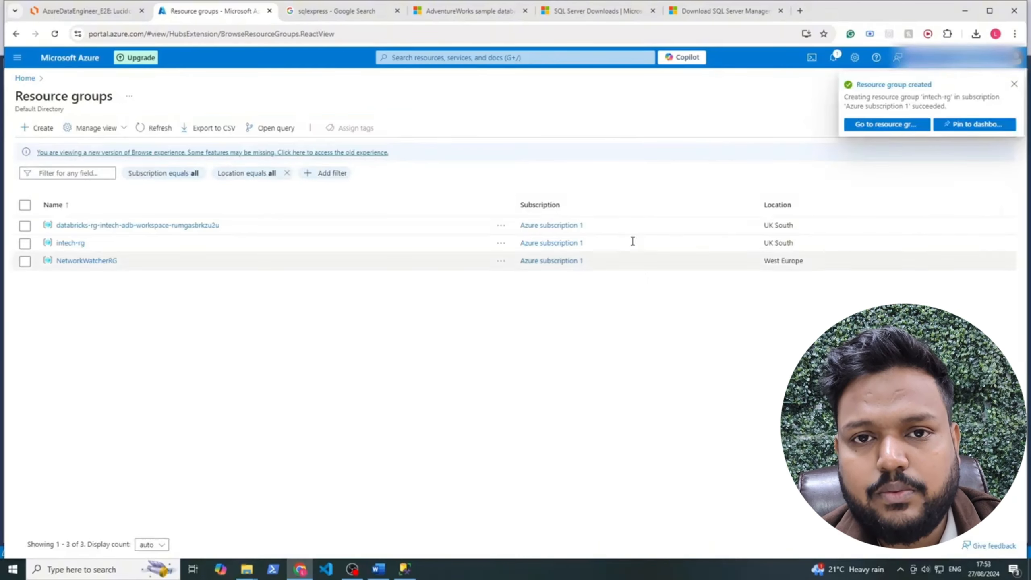
click(880, 123)
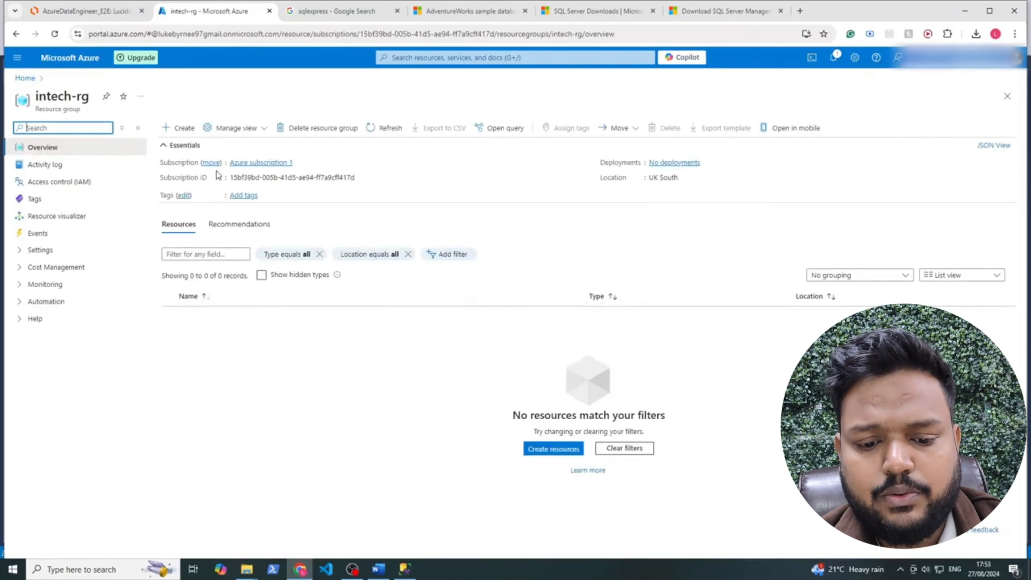
click(177, 128)
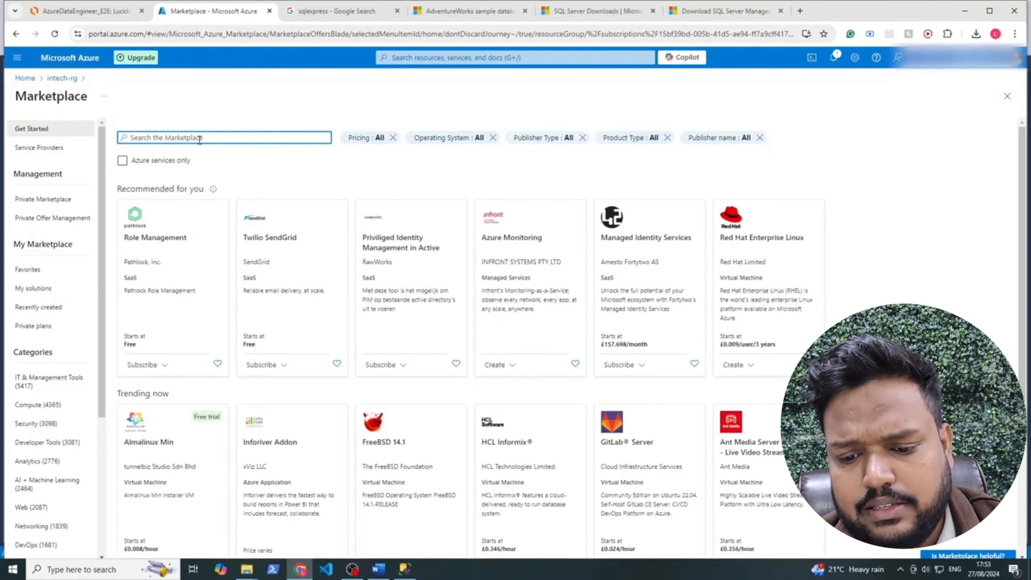
Filter the Marketplace to Azure services only, search for Data Factory, and start creating one
drag(12, 97, 84, 97)
click(105, 156)
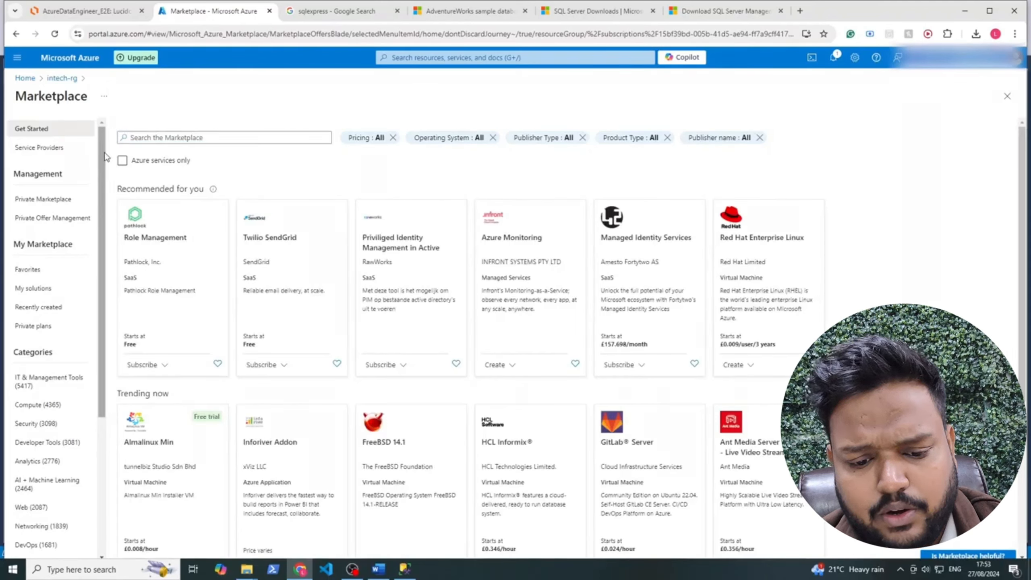
click(125, 162)
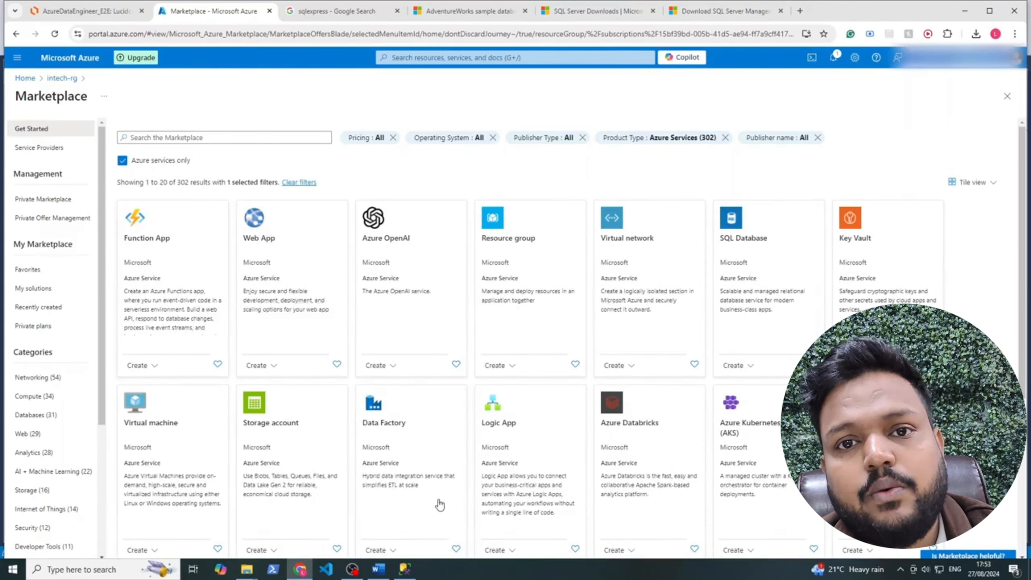
click(240, 138)
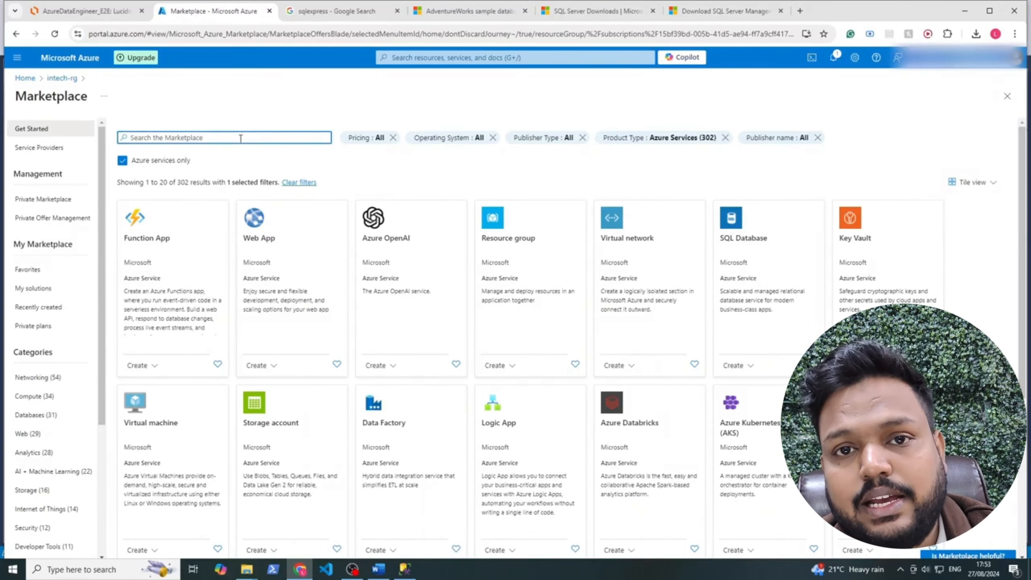
text(data fun)
key(BackSpace)
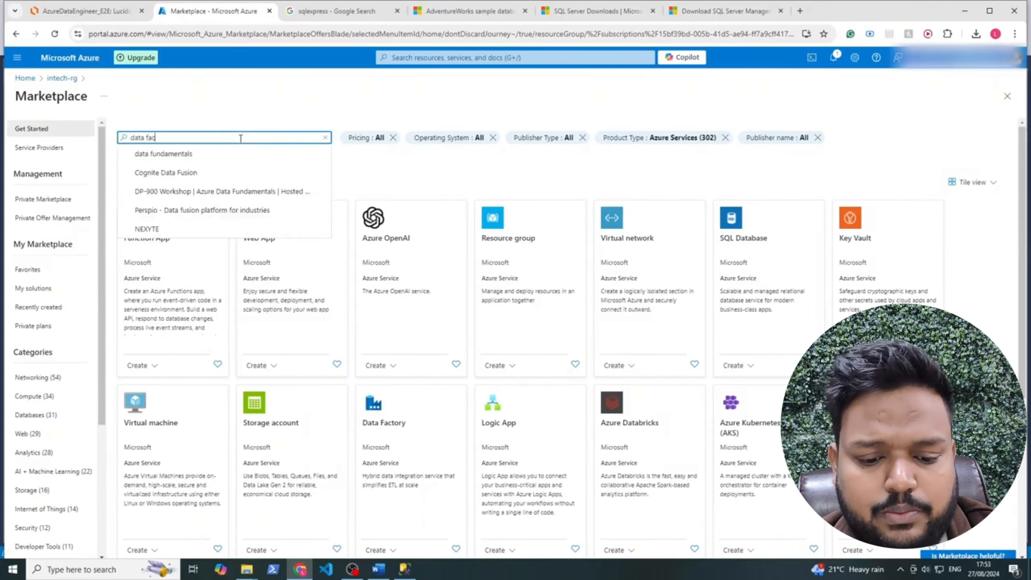
key(Return)
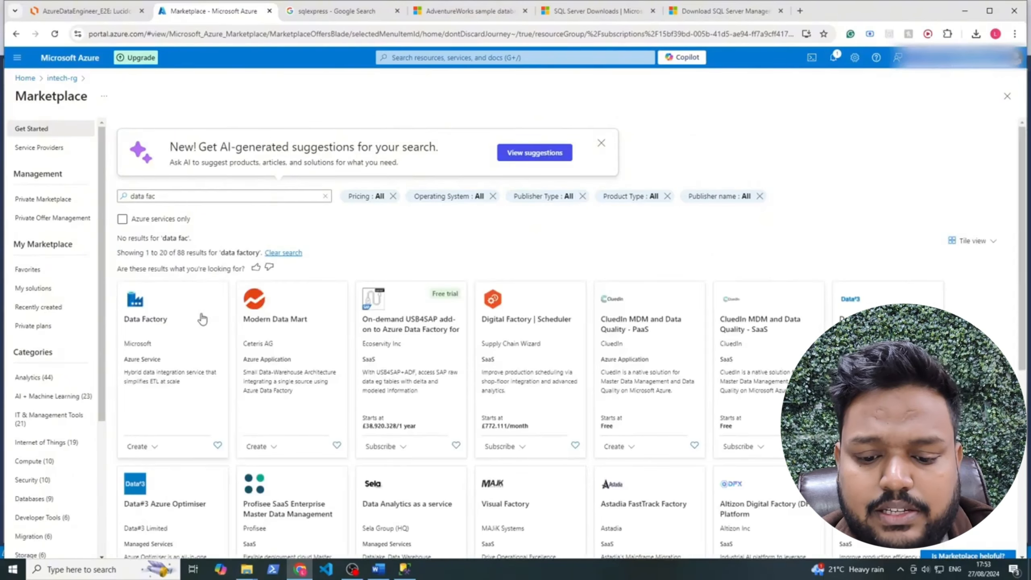
click(149, 447)
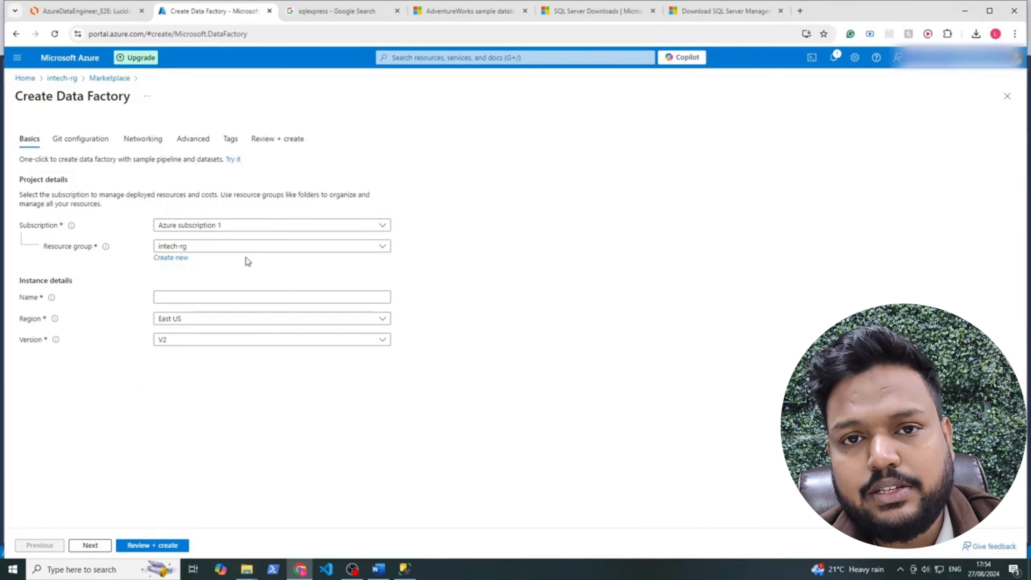
Name the data factory intech-df and set its region to UK South
click(194, 298)
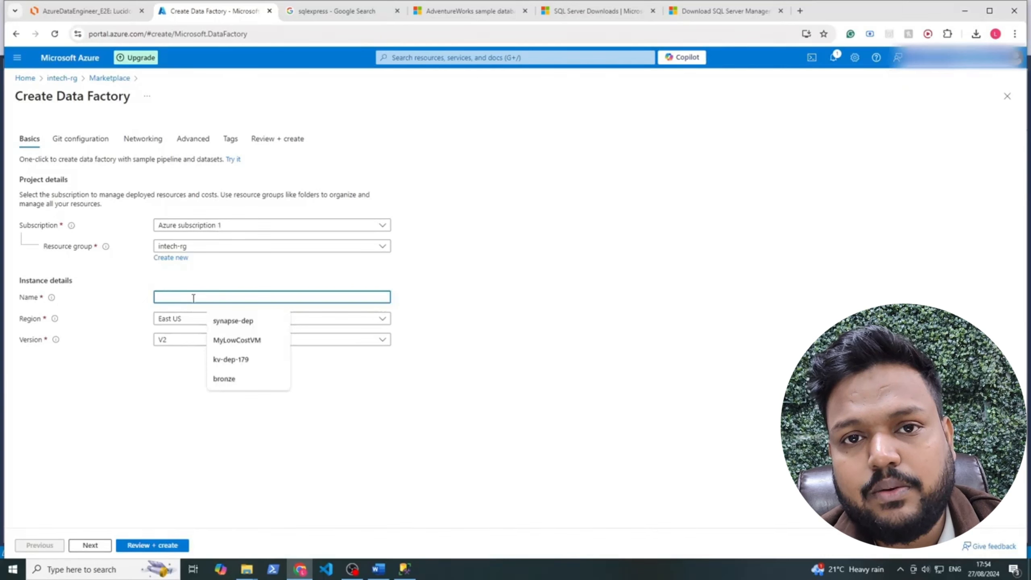
text(iuntech-df)
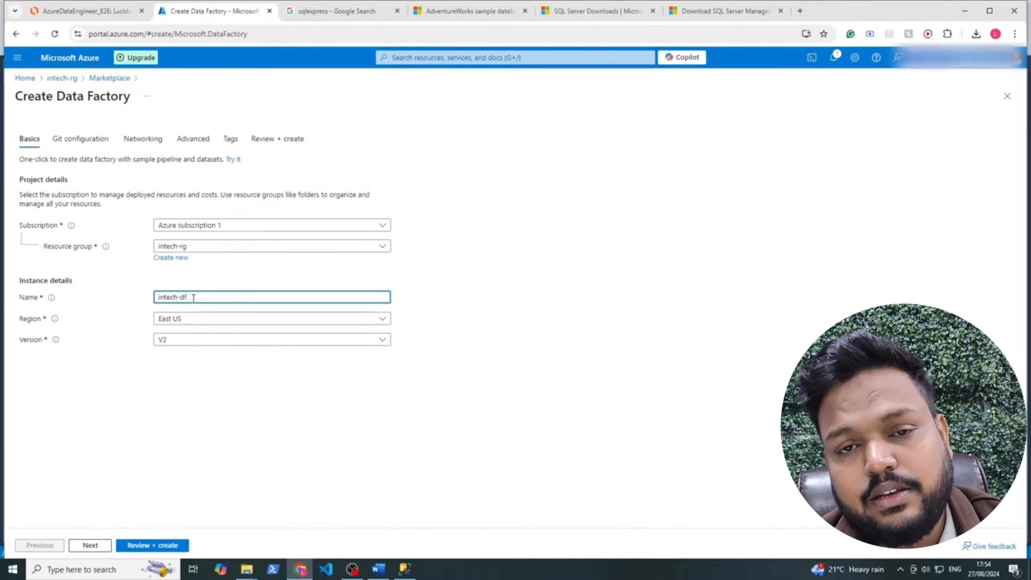
click(187, 319)
text(uk)
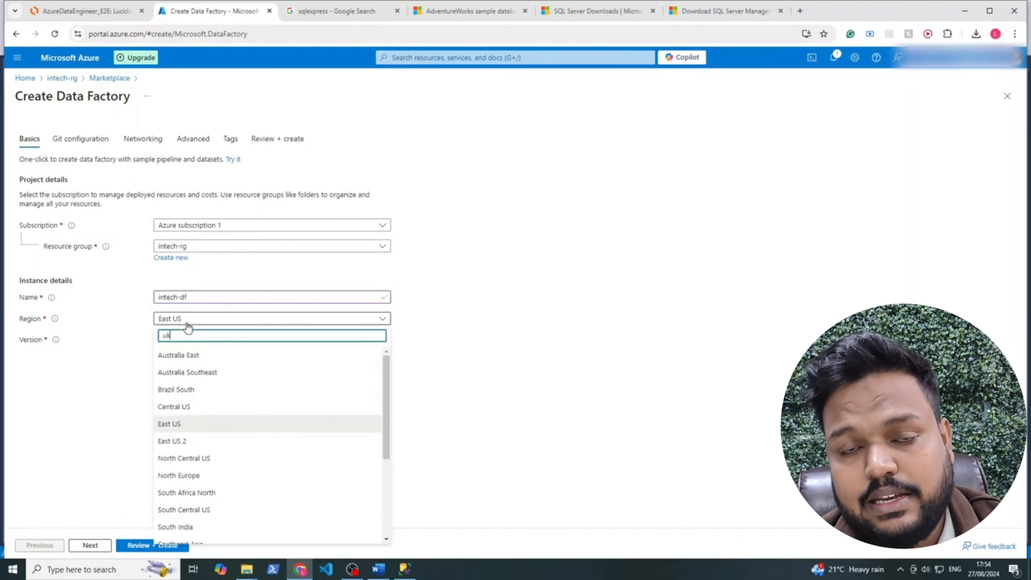
click(190, 356)
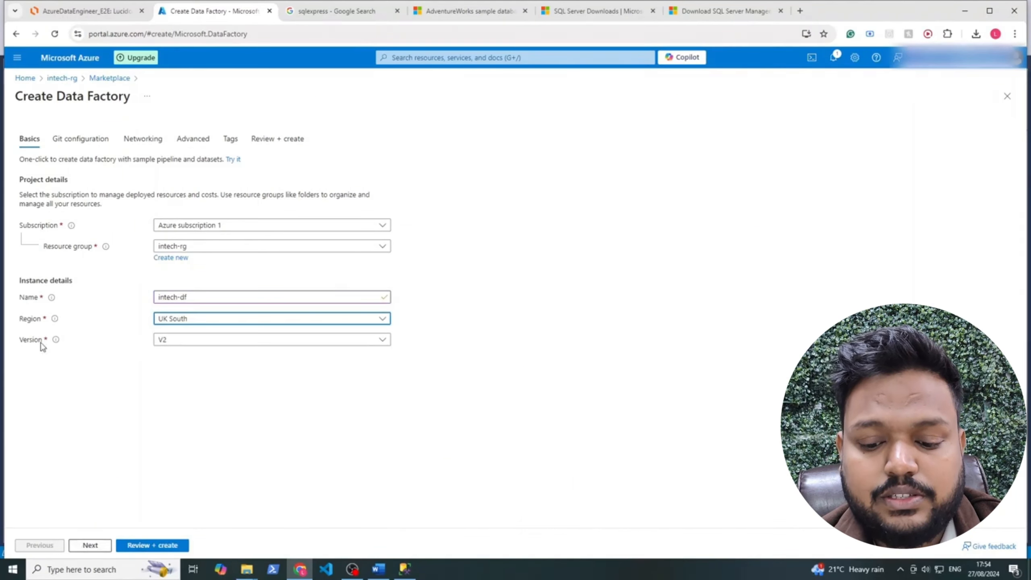
Pass the Git, networking, encryption and tags tabs, create the factory, and view its overview
click(95, 547)
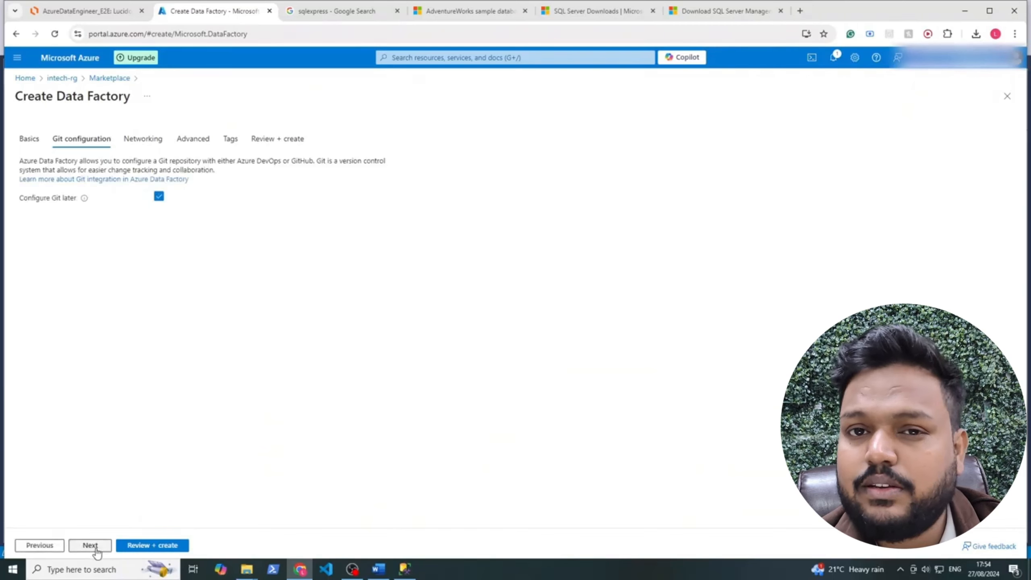
click(90, 545)
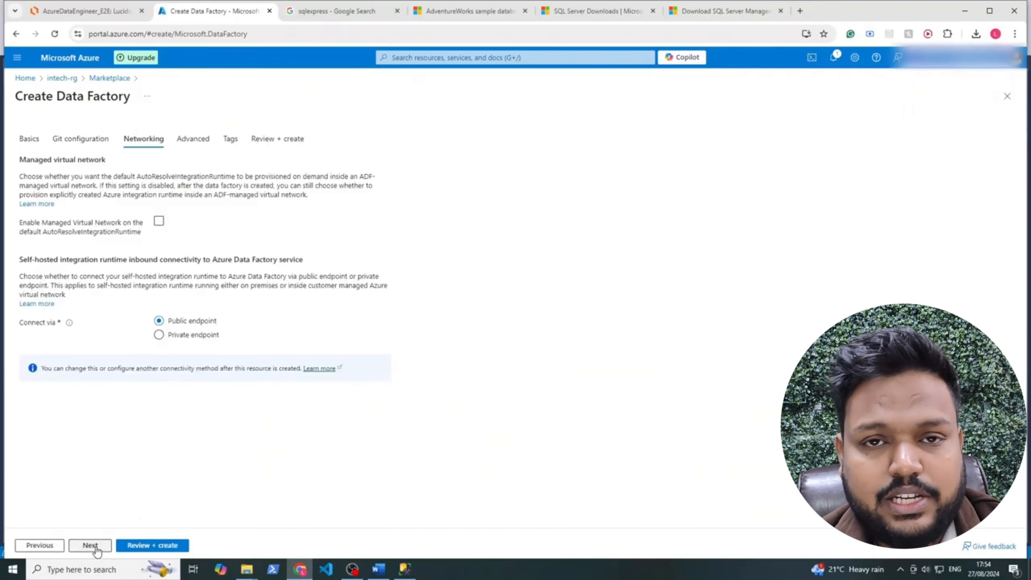
click(90, 546)
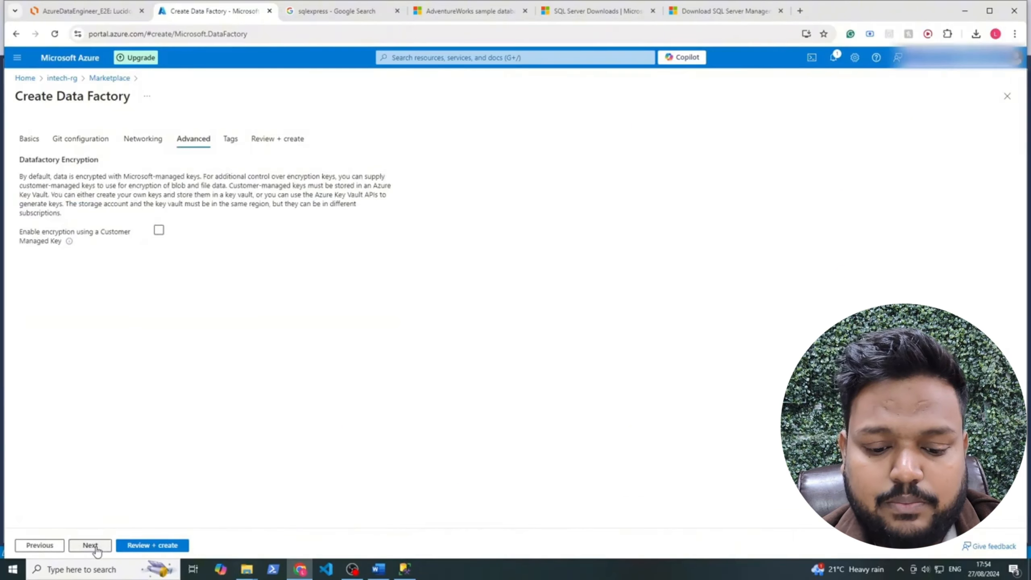
click(90, 545)
click(91, 545)
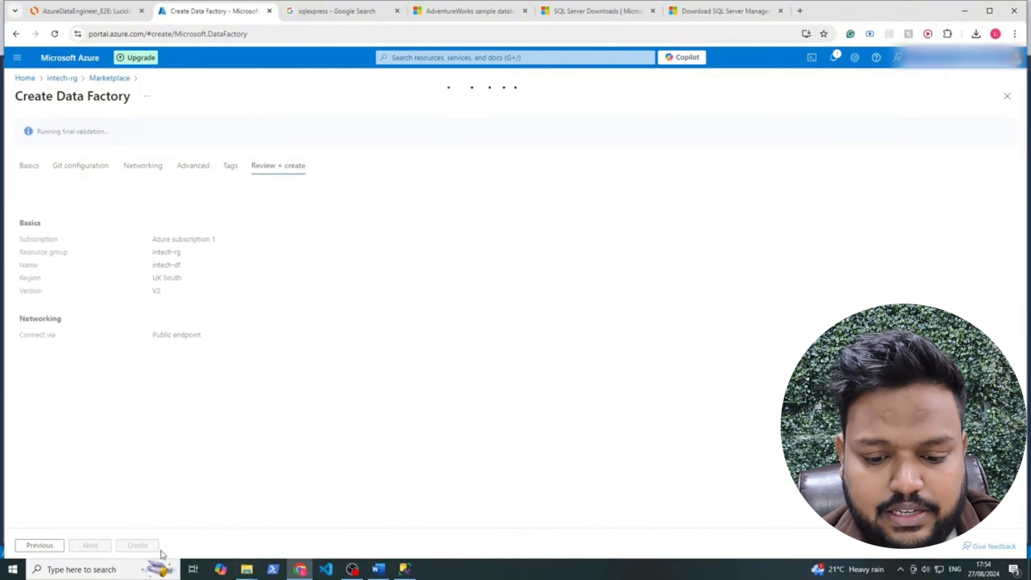
click(143, 548)
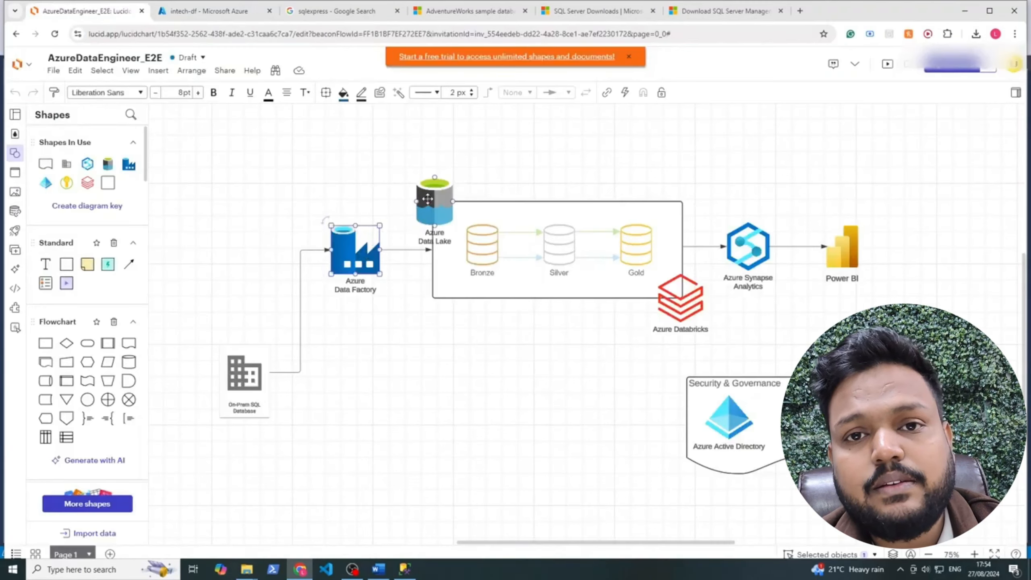
click(429, 195)
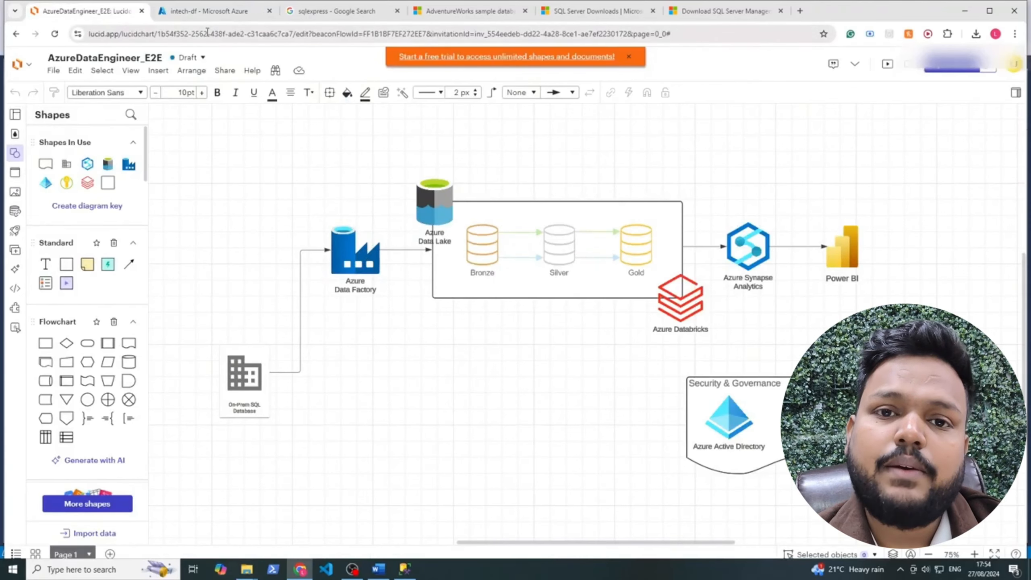
click(243, 11)
Search the portal for 'data lake' and open the Storage accounts service
click(399, 56)
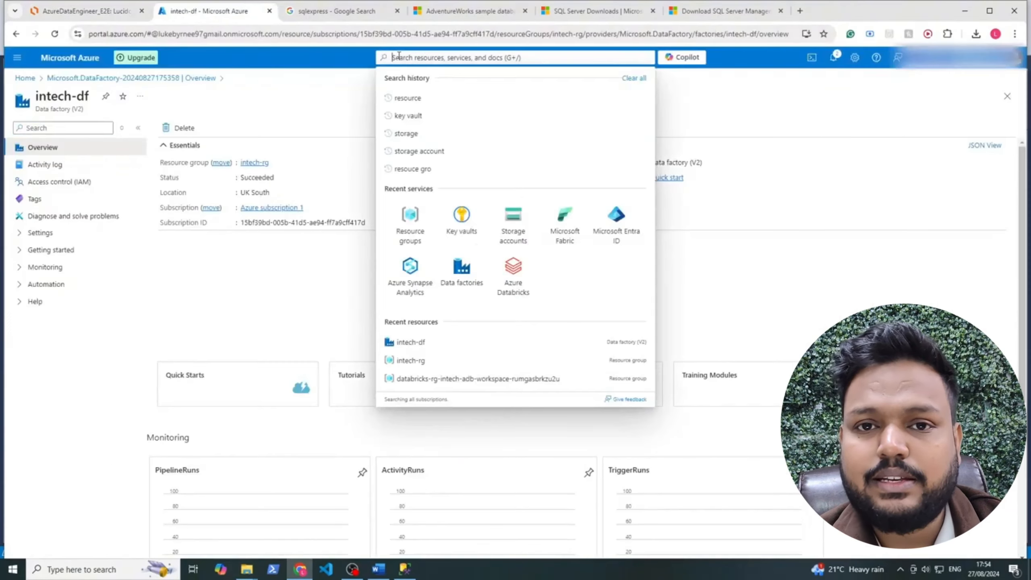
text(data lake)
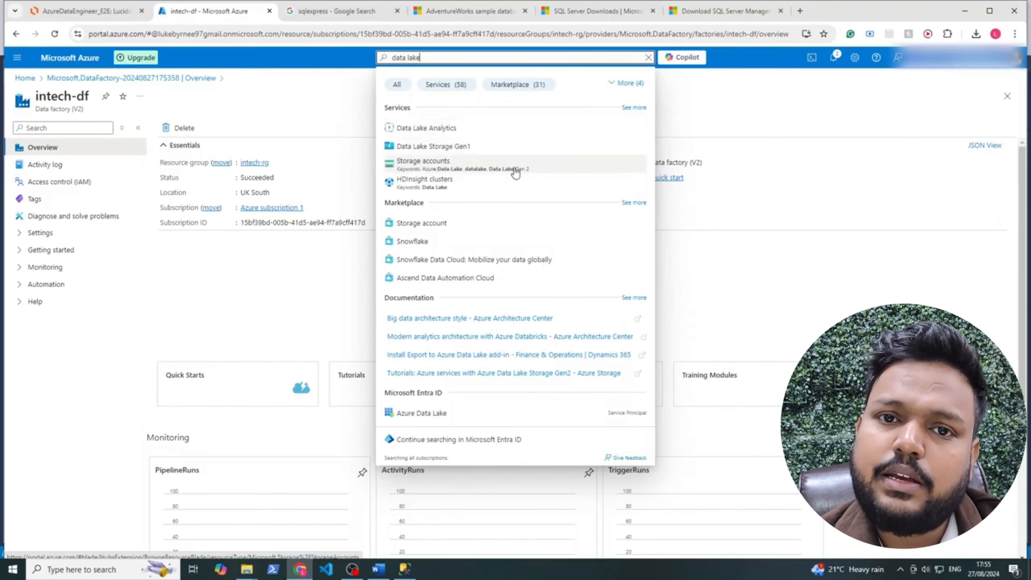
click(496, 164)
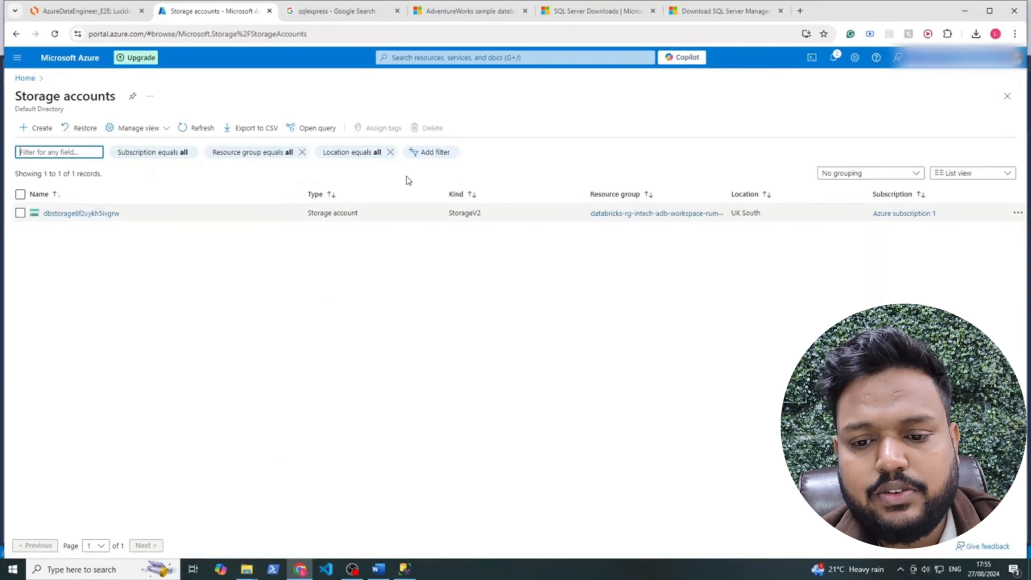
Google 'data lake' for a definition, then begin a new storage account in Azure
click(796, 12)
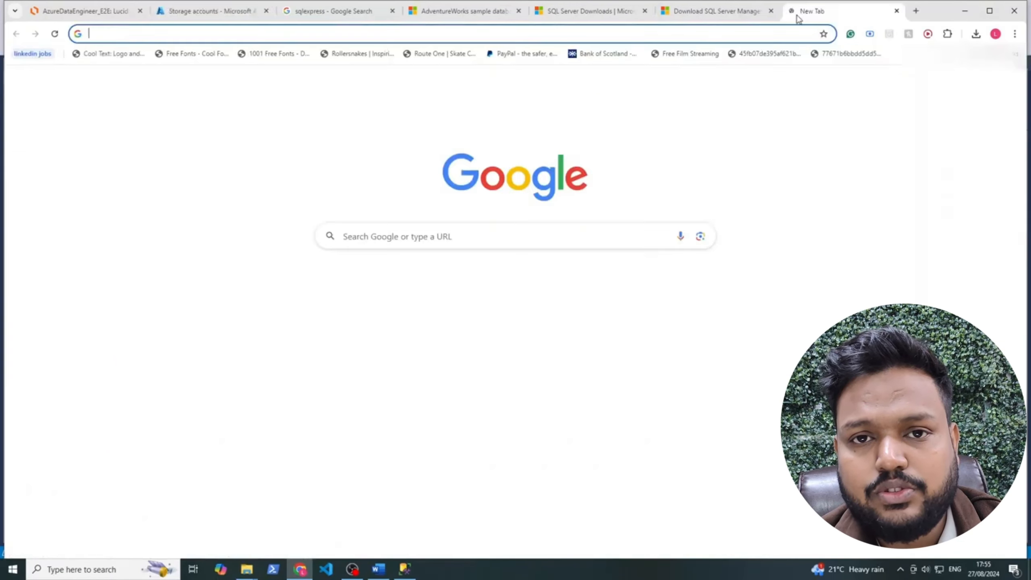
text(data la)
key(Return)
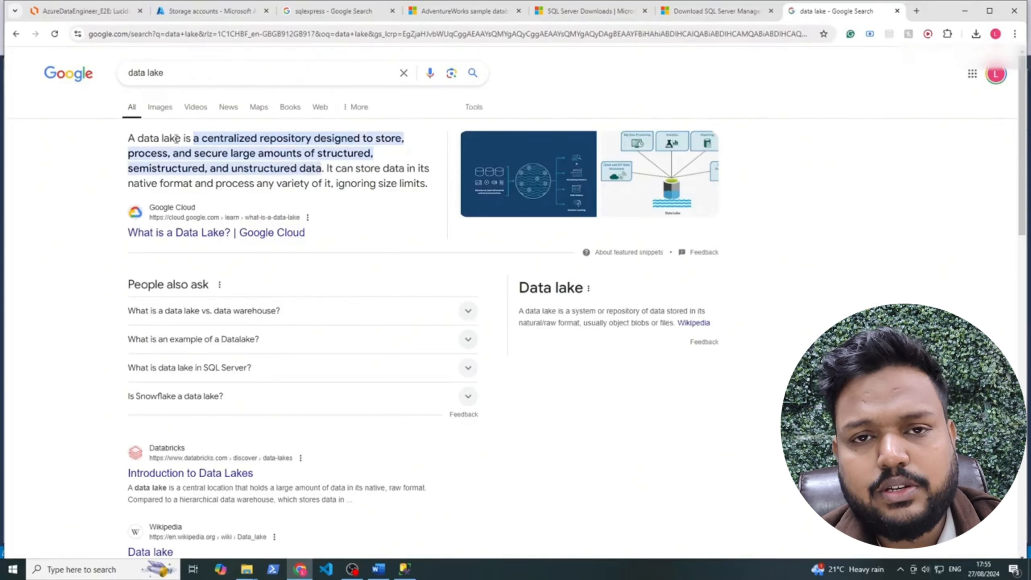
drag(276, 138, 359, 138)
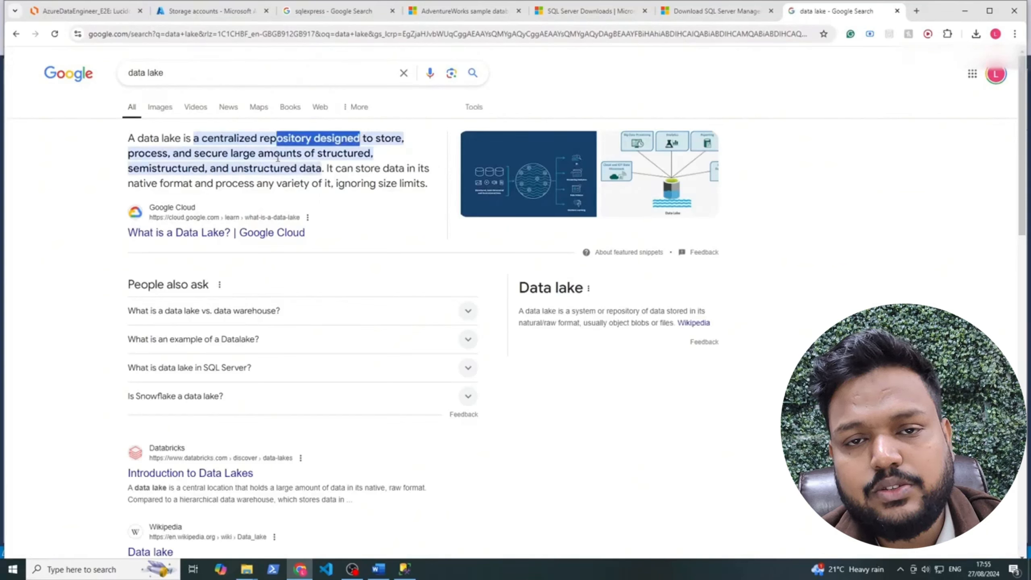
click(176, 164)
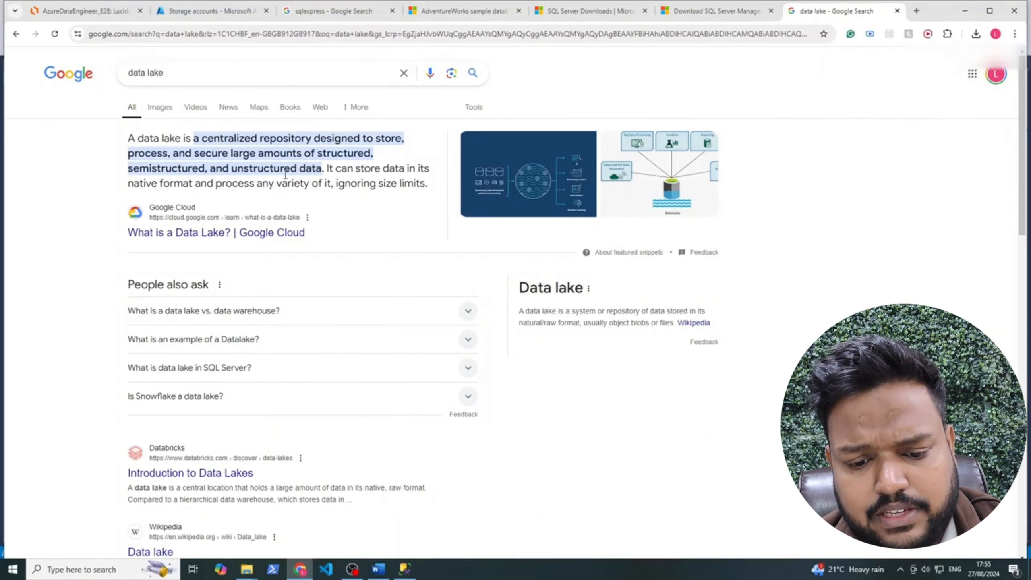
click(211, 11)
click(45, 128)
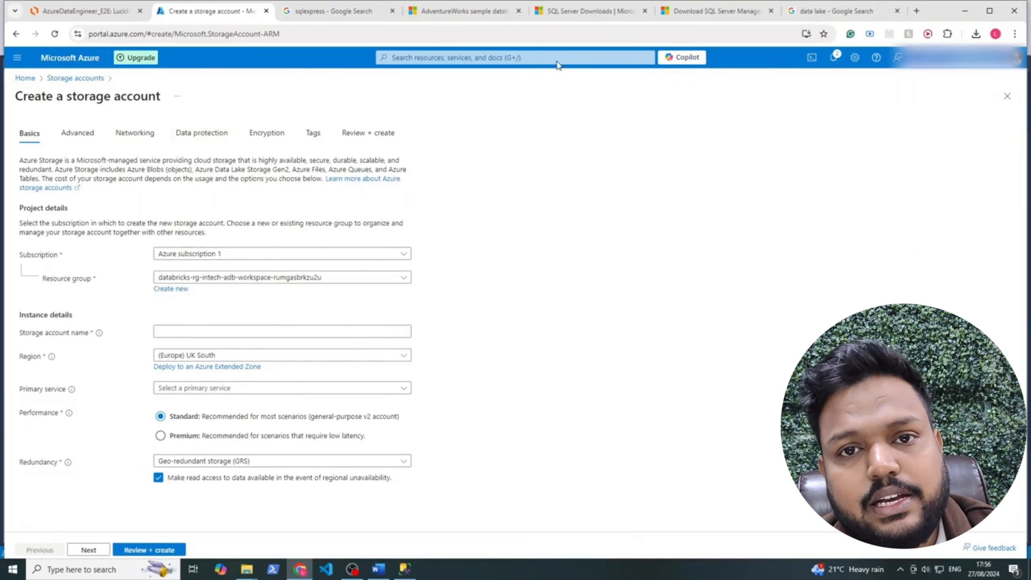
Google 'azure storage account', read the storage account FAQ answer, and return to the form
click(836, 10)
key(ctrl+a)
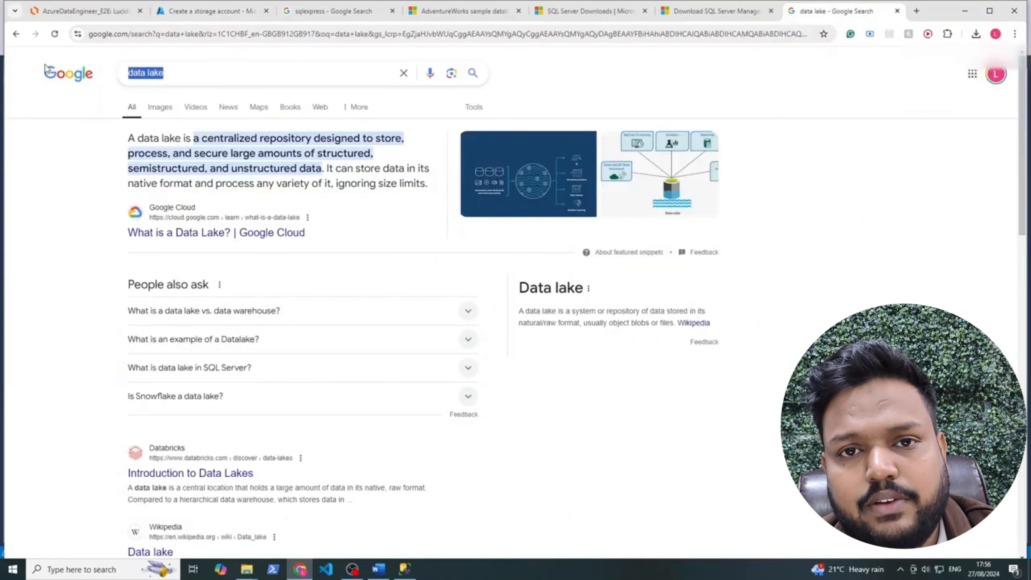
text(azure storage account)
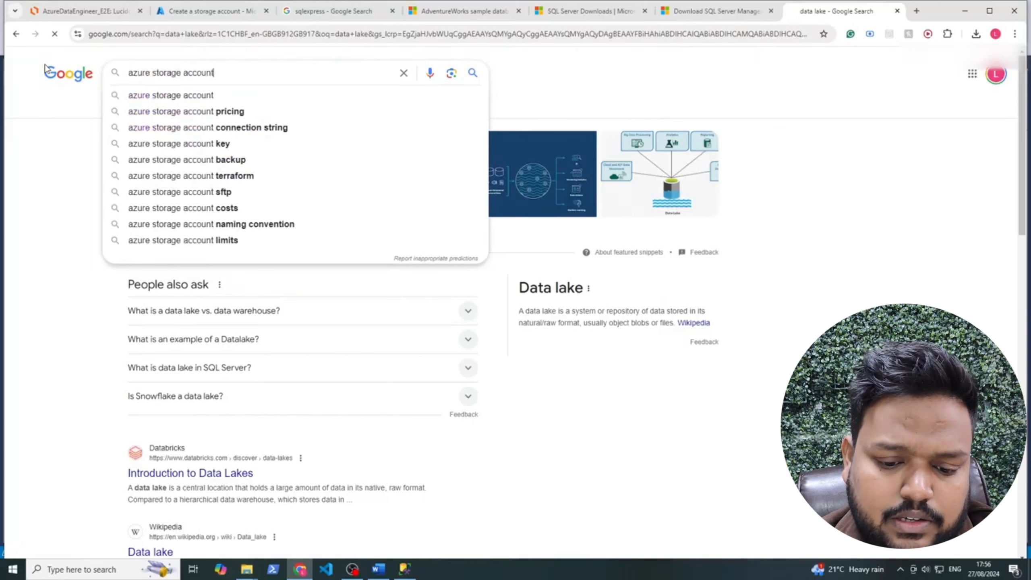
key(Return)
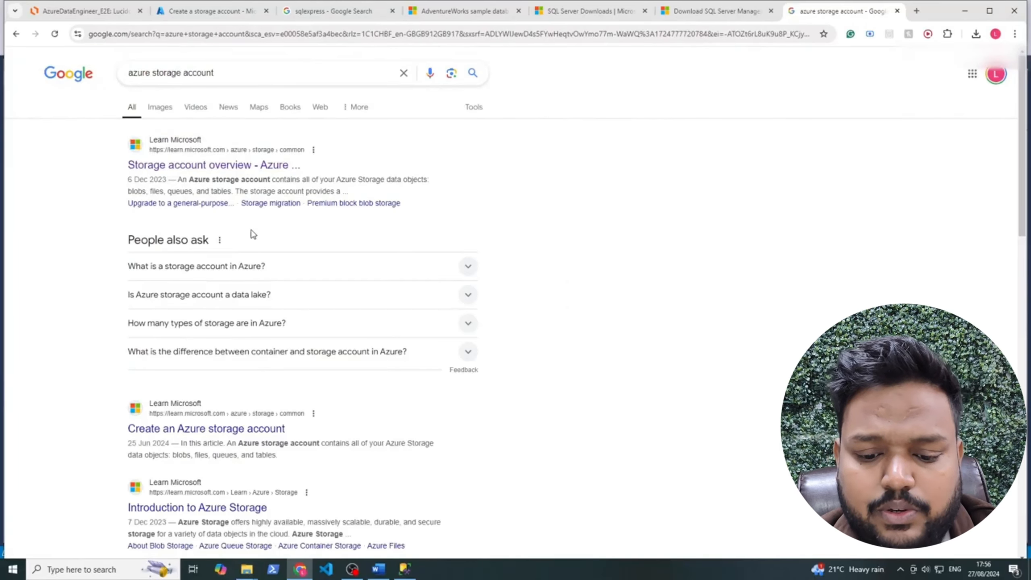
click(234, 267)
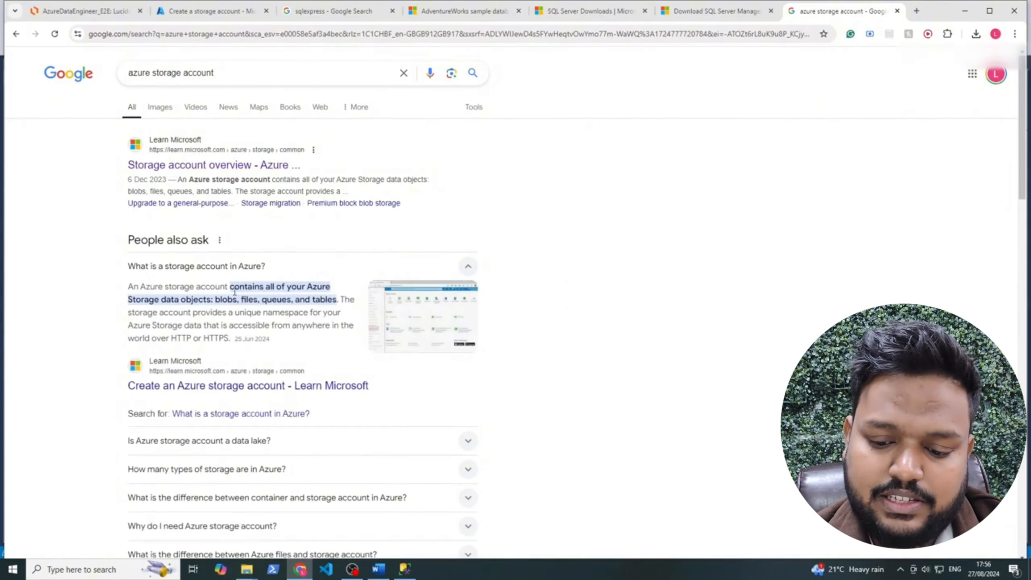
mouse_move(241, 289)
mouse_down()
mouse_move(317, 289)
mouse_move(205, 301)
mouse_move(234, 300)
mouse_up()
click(239, 300)
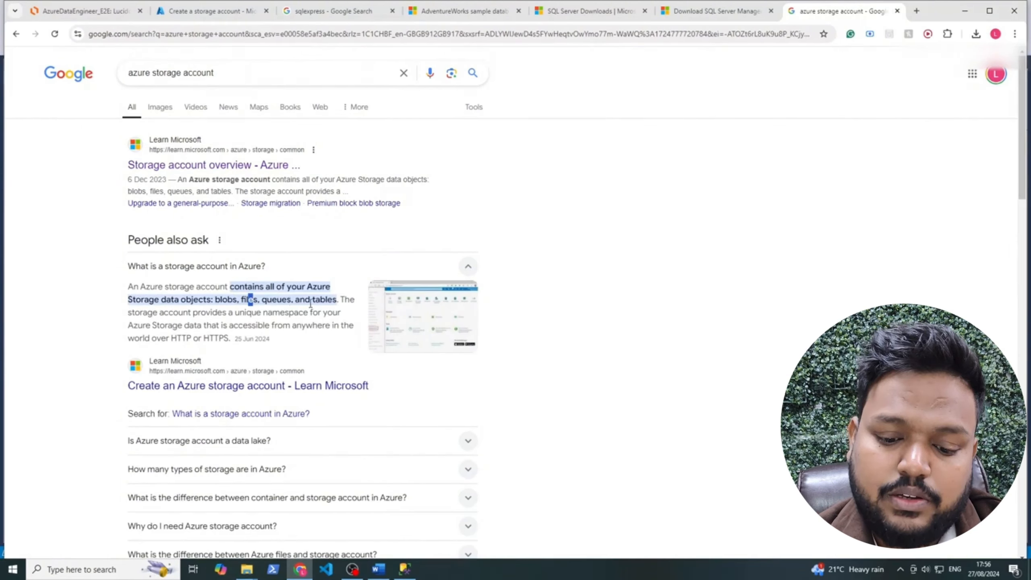
click(243, 16)
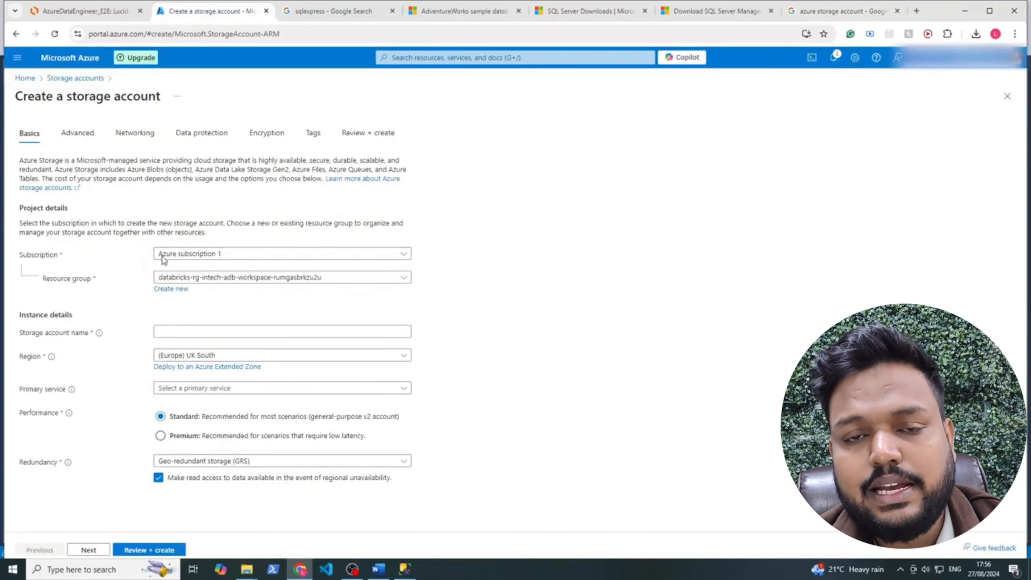
Choose resource group intech-rg and enter intechsg as the storage account name
click(211, 277)
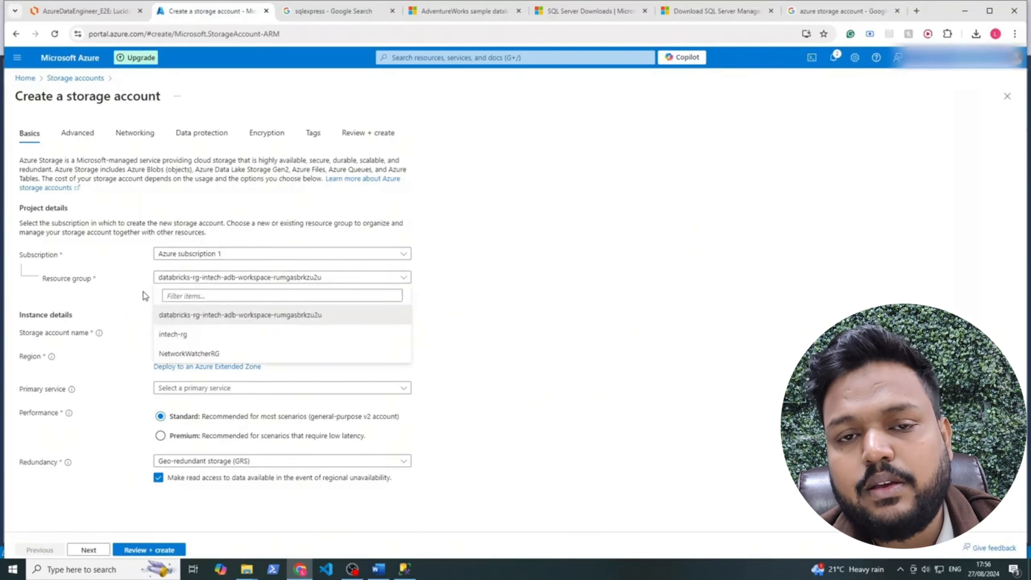
click(185, 340)
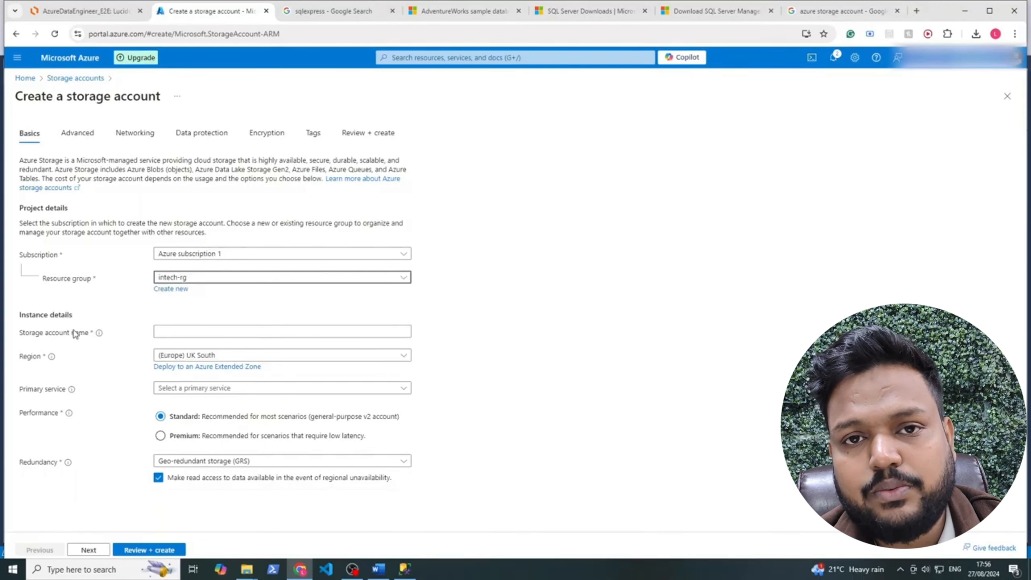
click(170, 332)
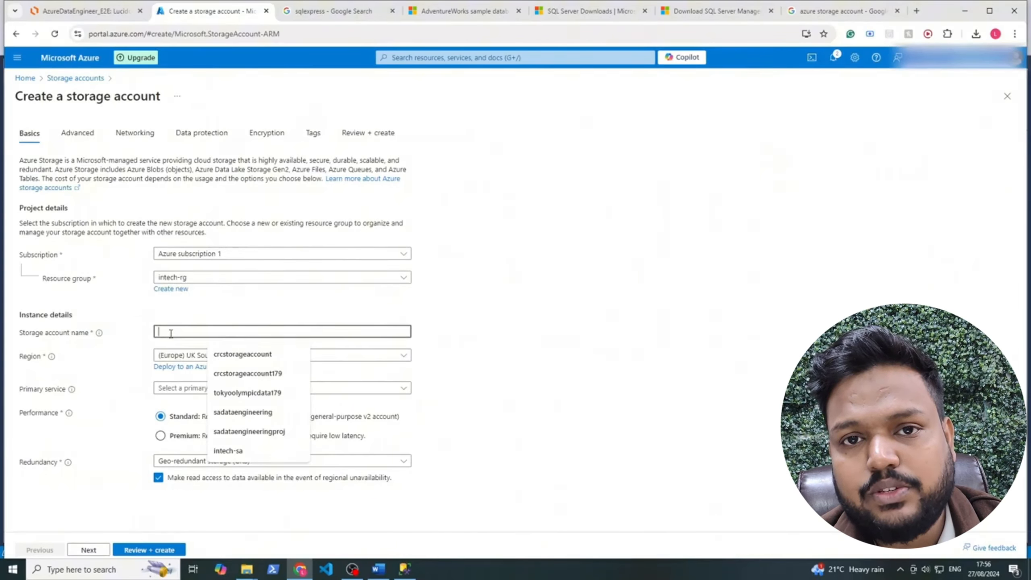
text(intech-sg)
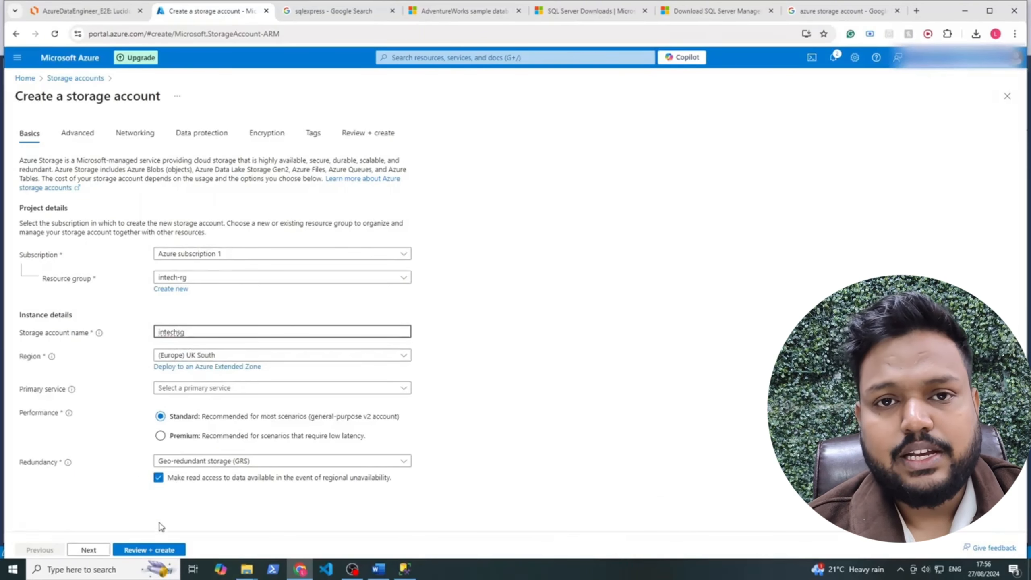
click(86, 550)
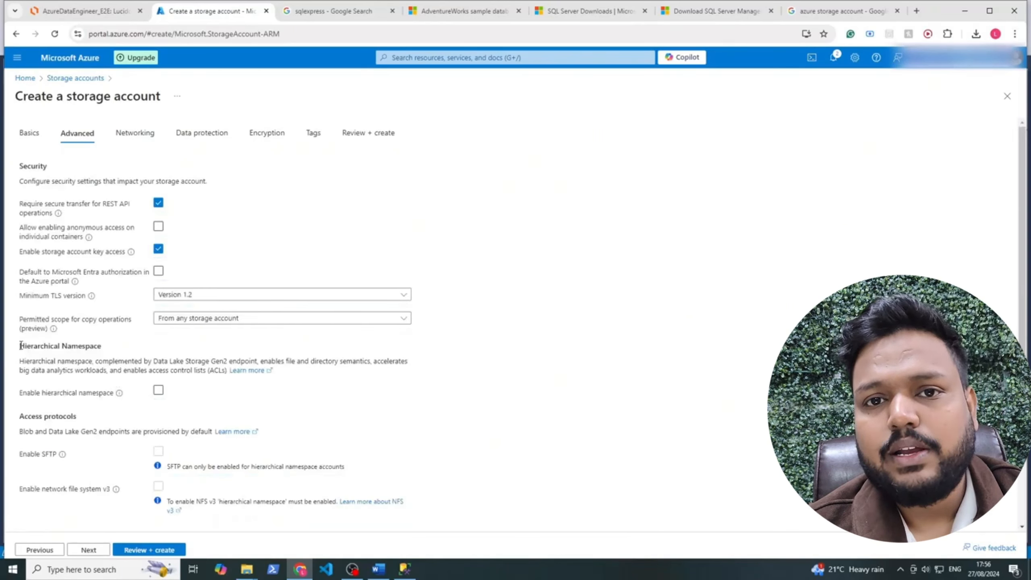
Read the Hierarchical Namespace description about Data Lake Storage Gen2
drag(20, 345, 104, 349)
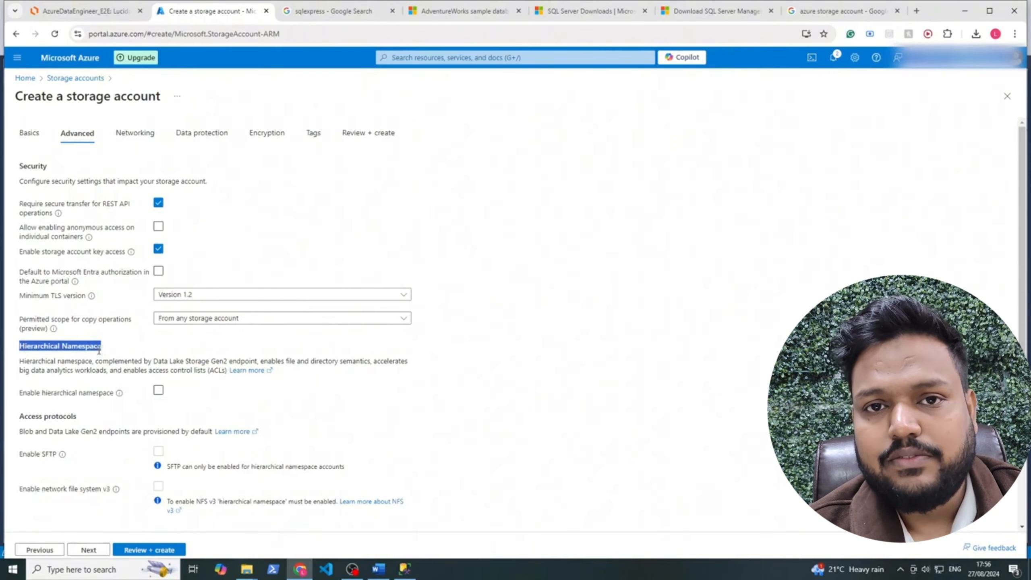
click(93, 360)
drag(18, 363, 158, 356)
drag(181, 362, 227, 371)
click(482, 343)
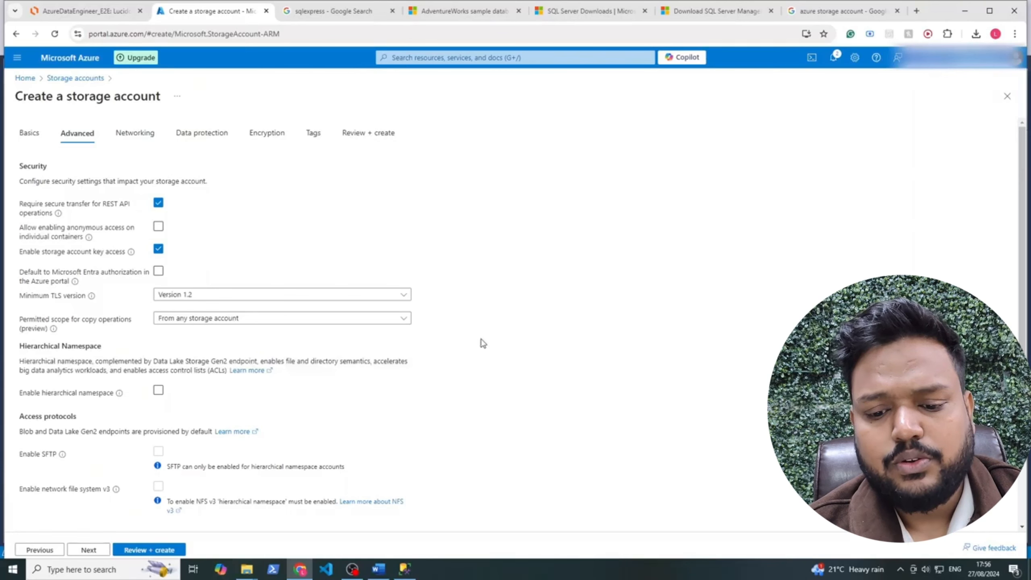
Enable hierarchical namespace, then review and create the intechsg storage account
click(158, 391)
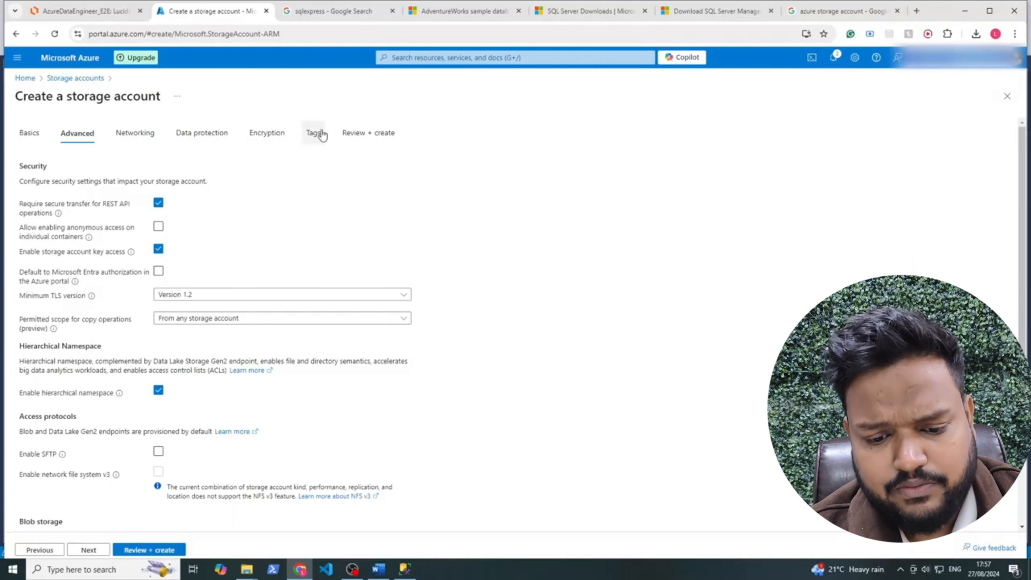
click(170, 550)
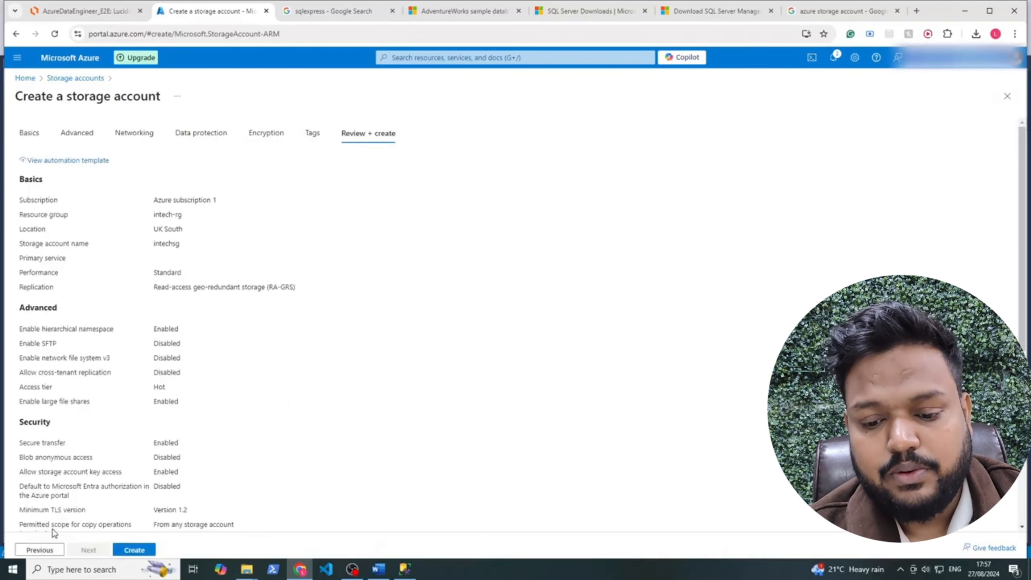
click(131, 551)
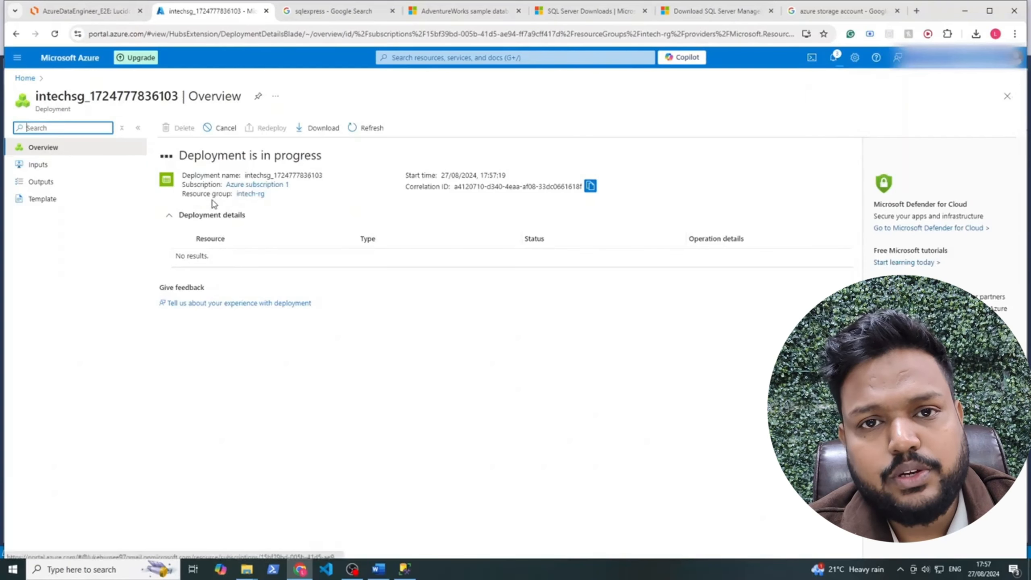
Check intech-rg and its deployment notifications, then switch to the AzureDataEngineer_E2E diagram
click(250, 194)
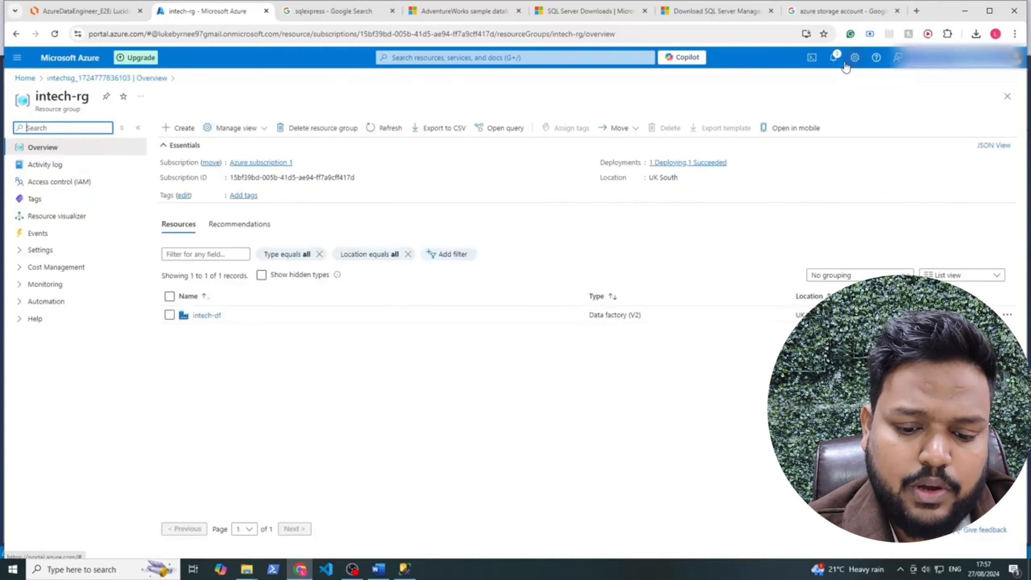
click(834, 60)
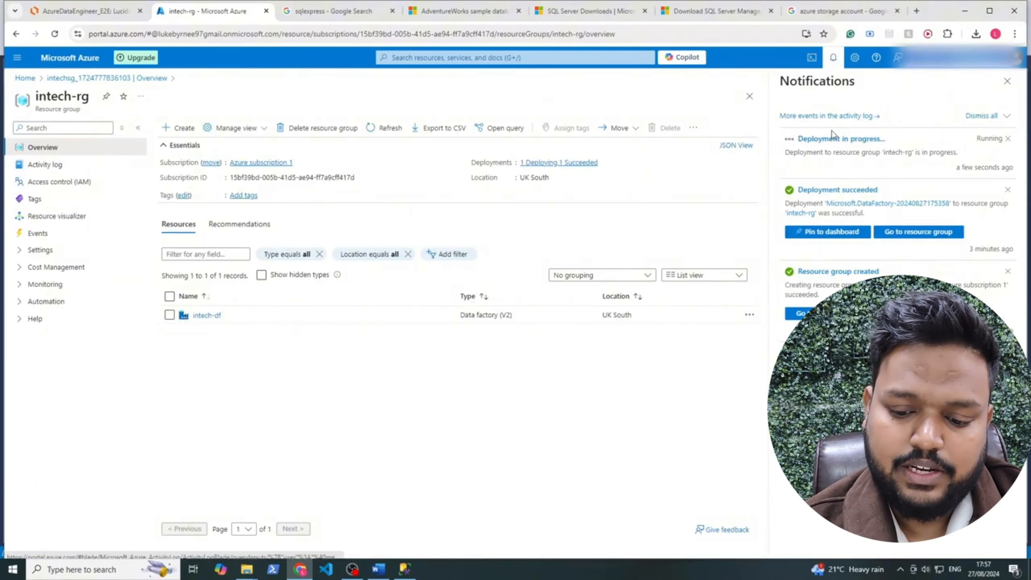
click(831, 59)
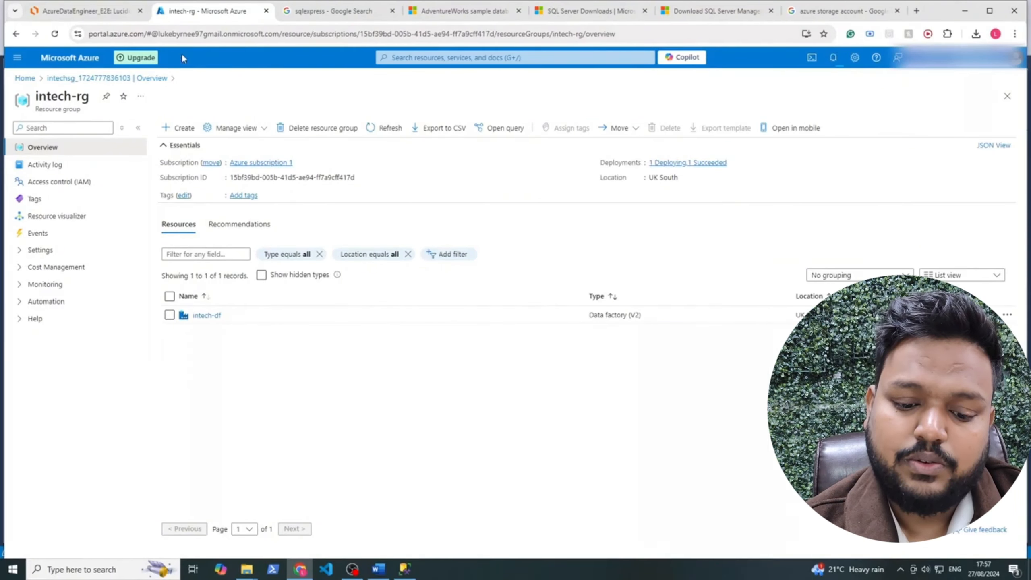
click(85, 11)
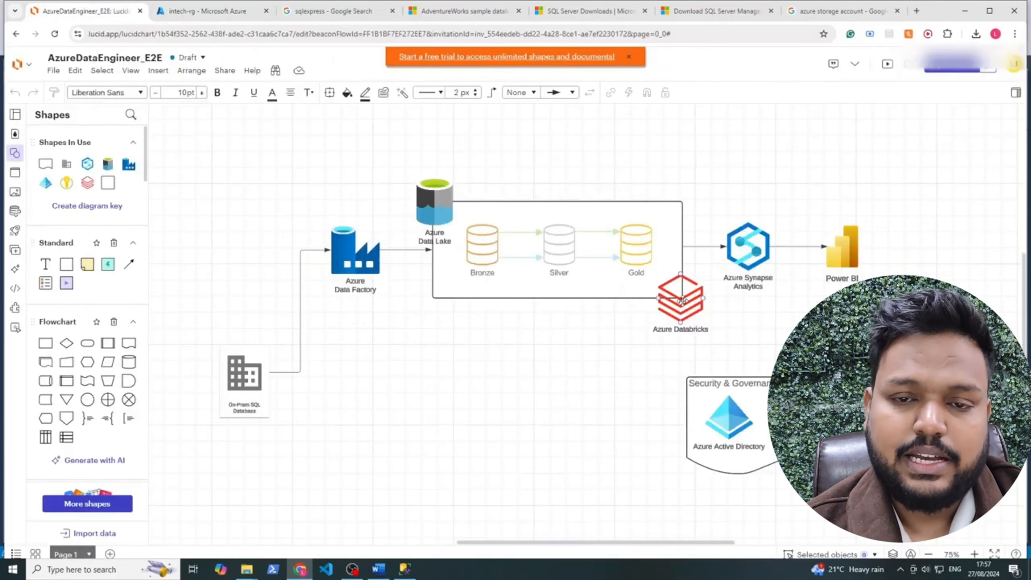
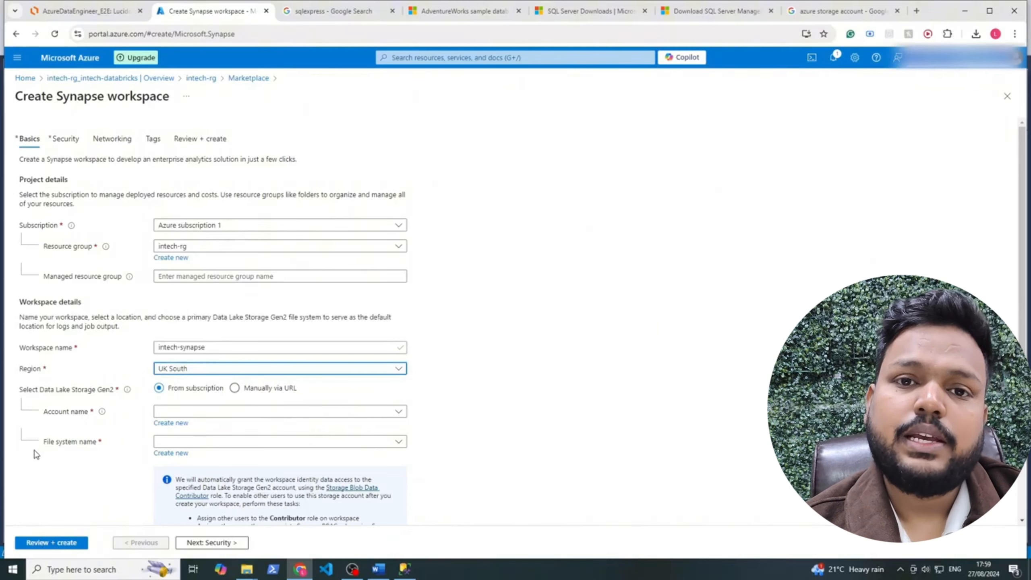
Leave the intech-synapse (UK South) workspace form and bring up the Lucidchart architecture diagram
drag(20, 392, 118, 396)
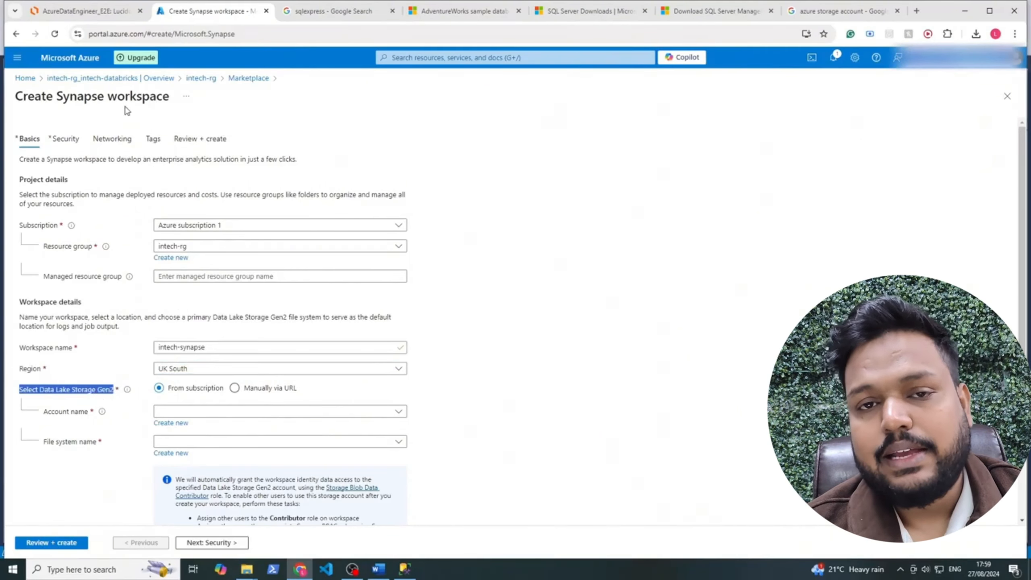
click(105, 12)
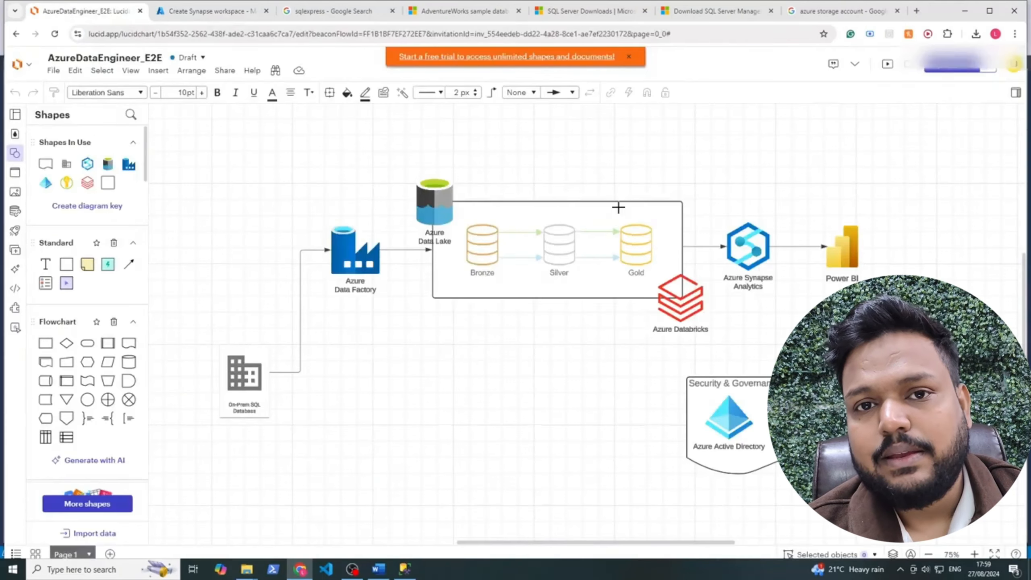
Select the Azure Synapse Analytics icon in the architecture diagram
click(748, 242)
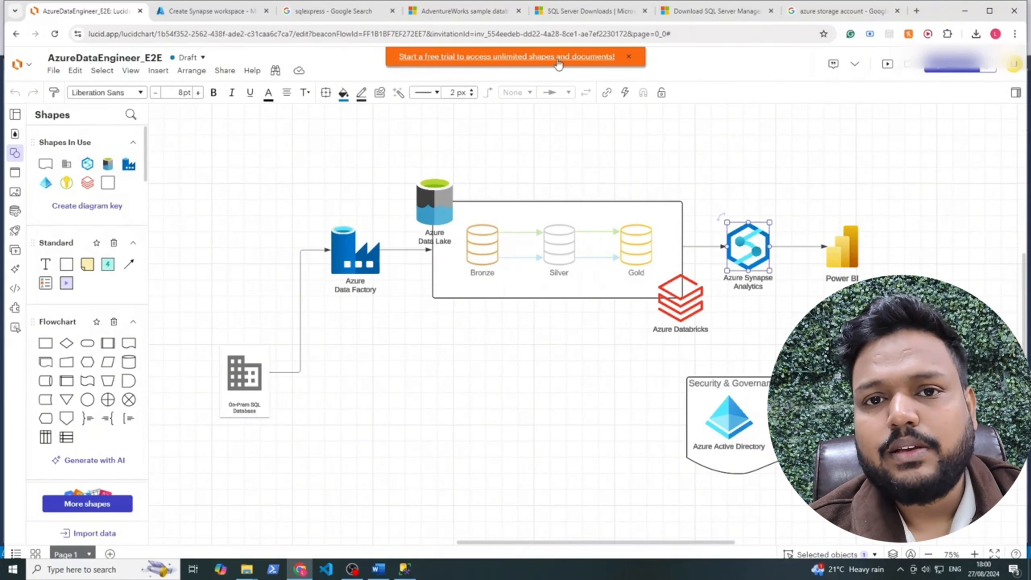
Choose intechsg as the workspace's Data Lake Storage Gen2 account
click(221, 11)
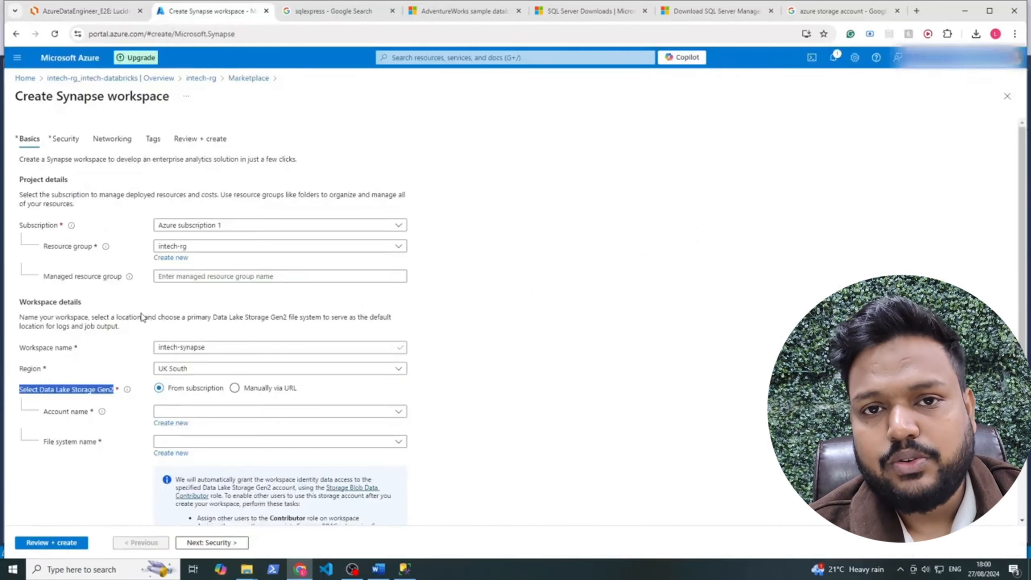
click(201, 411)
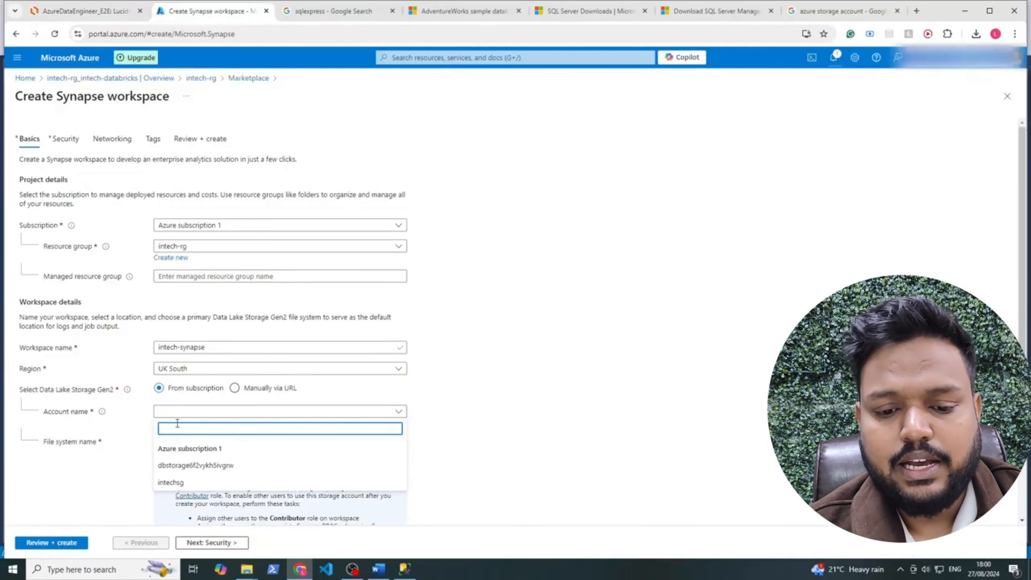
drag(159, 449, 227, 450)
click(227, 449)
click(172, 483)
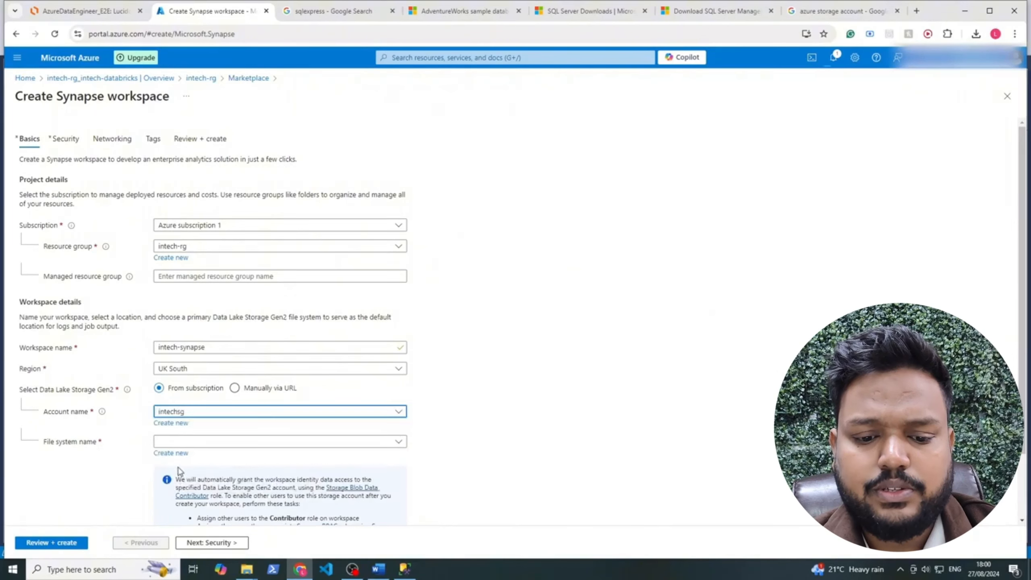
Create a new file system named synapse-fs and continue to the Security settings
click(183, 442)
click(487, 443)
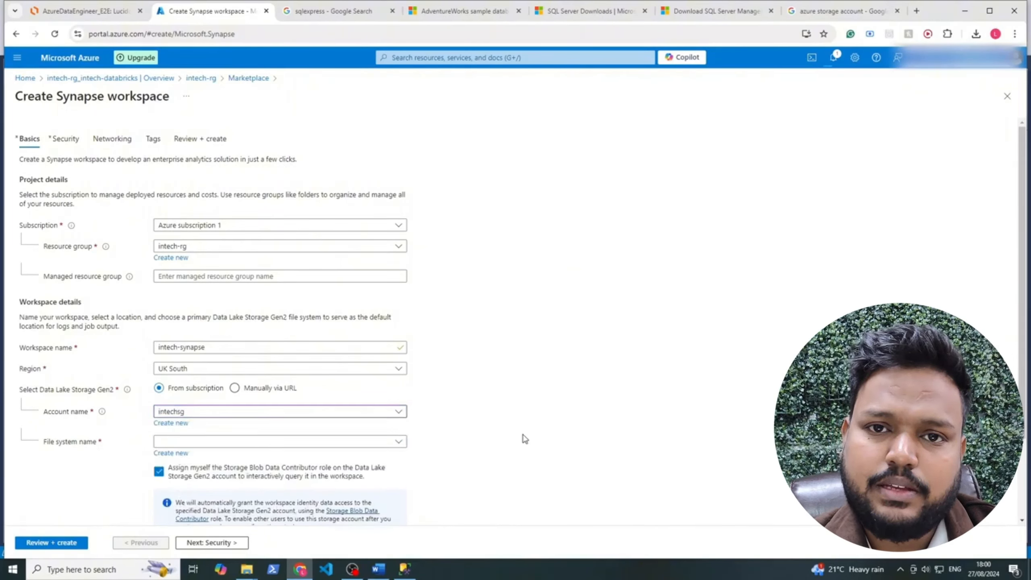
click(175, 456)
click(221, 514)
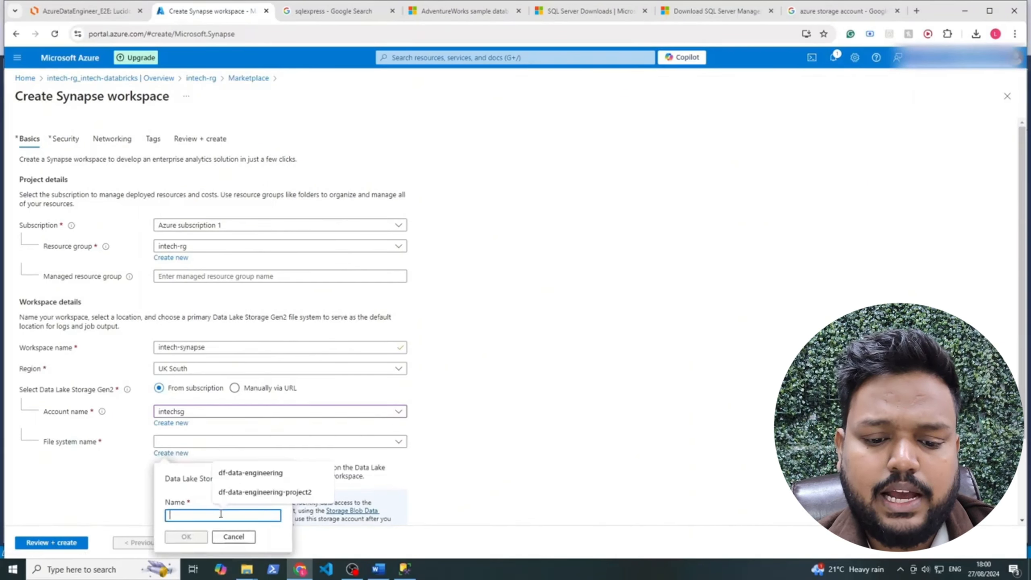
text(synapse-fs)
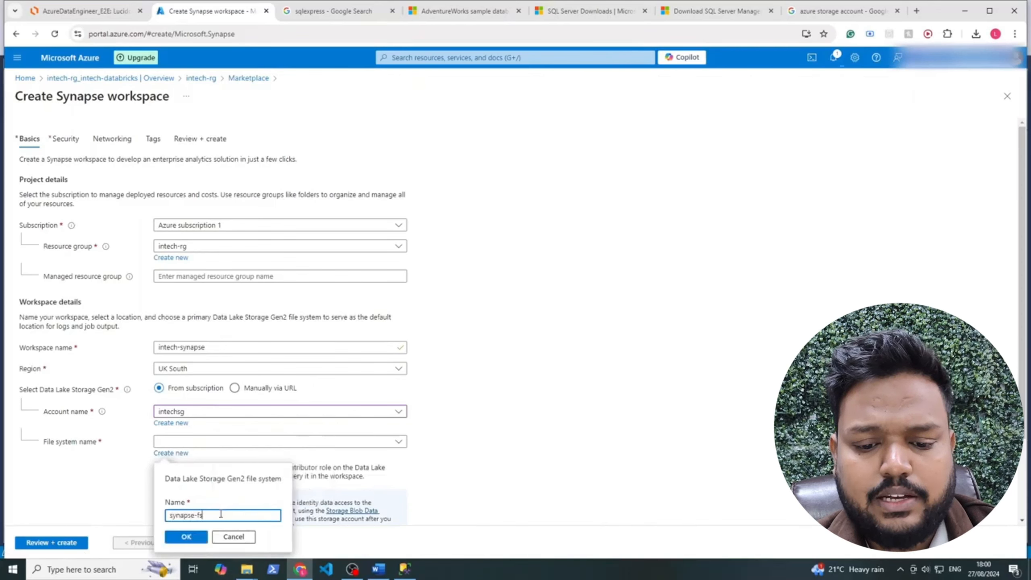
click(202, 536)
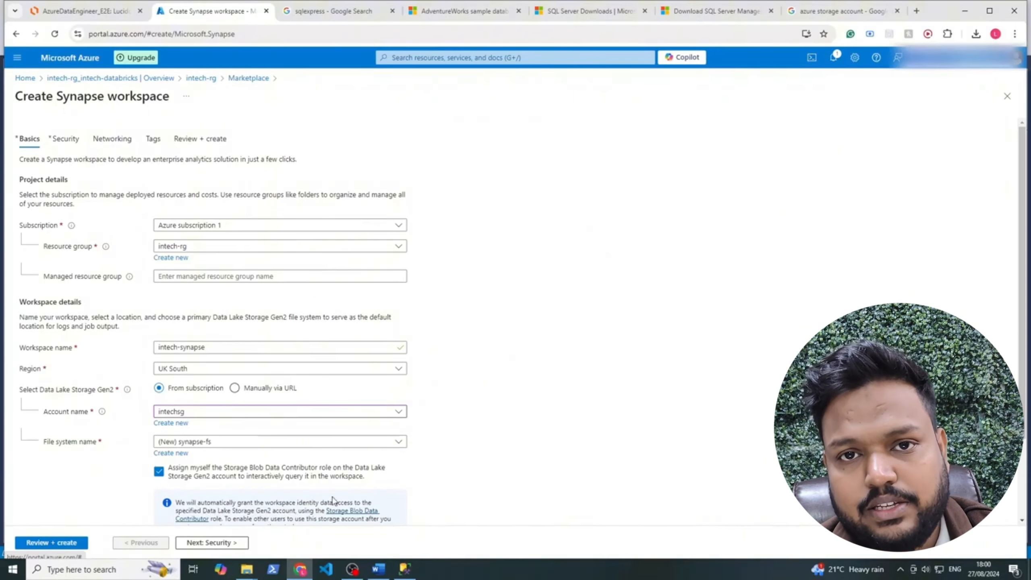
drag(172, 467, 384, 487)
click(593, 410)
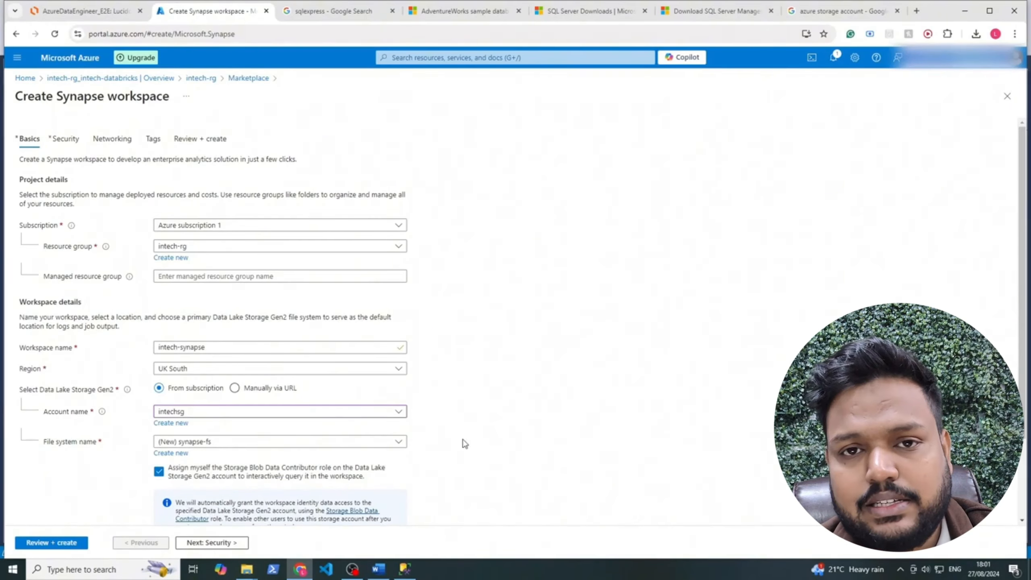
click(219, 544)
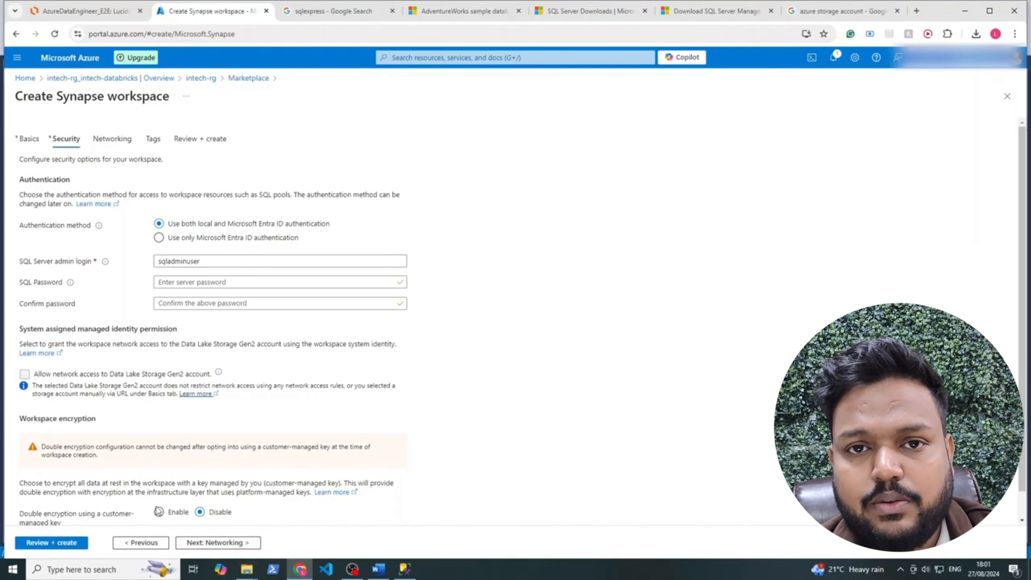
Step through Networking and Tags, pass validation, and create the intech-synapse workspace
click(197, 543)
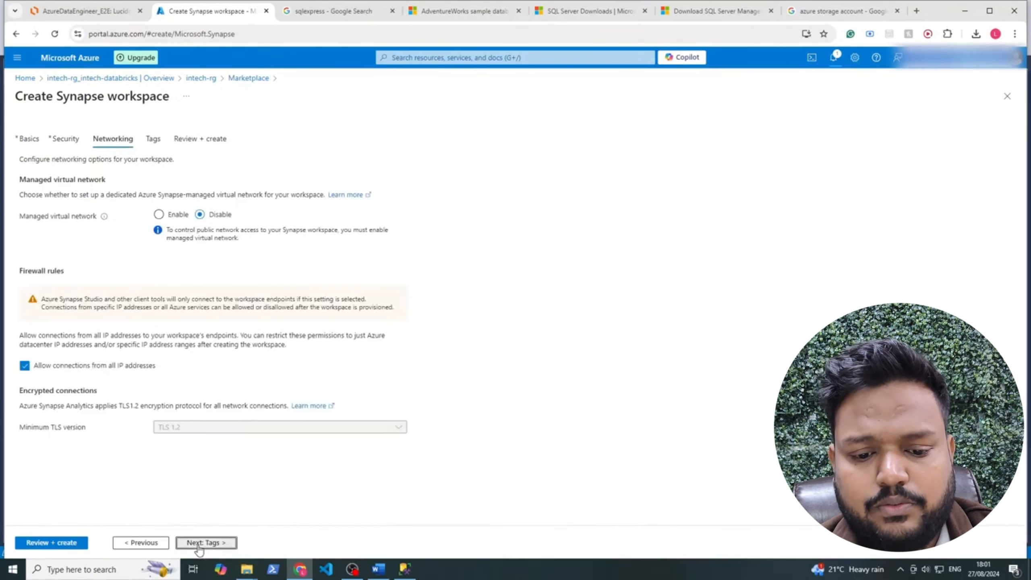
click(199, 543)
click(209, 544)
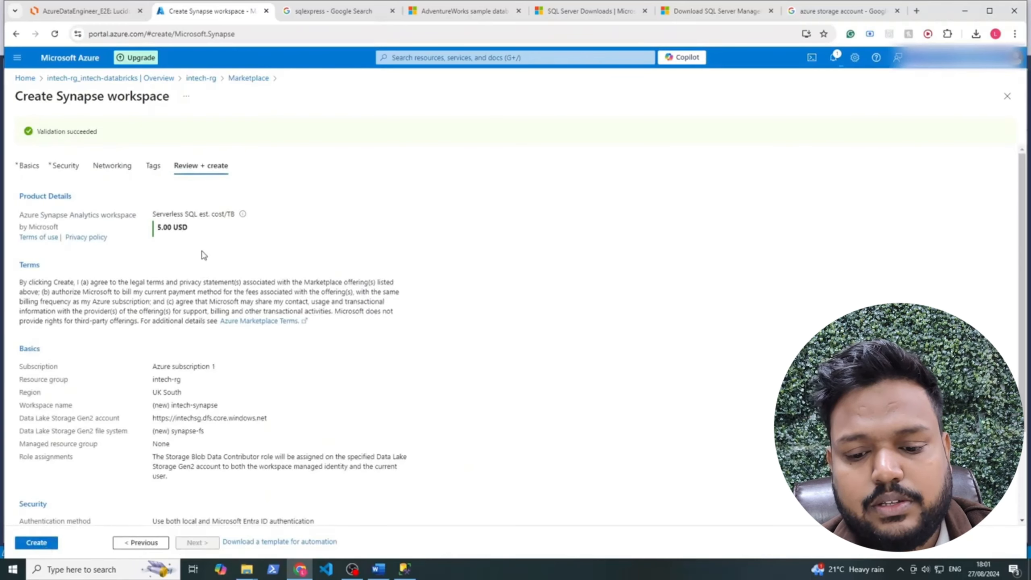
drag(196, 230, 160, 223)
click(220, 240)
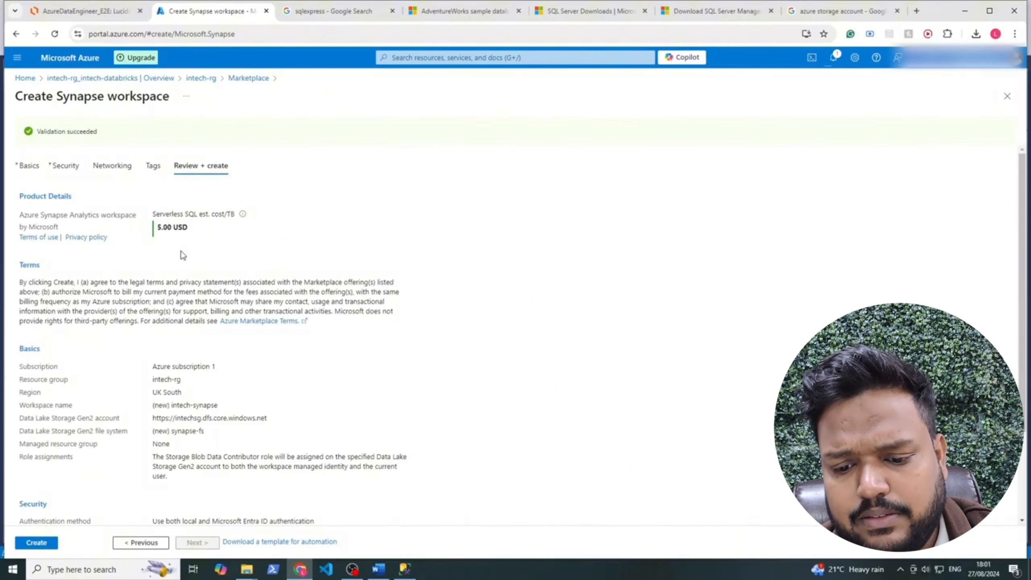
click(31, 543)
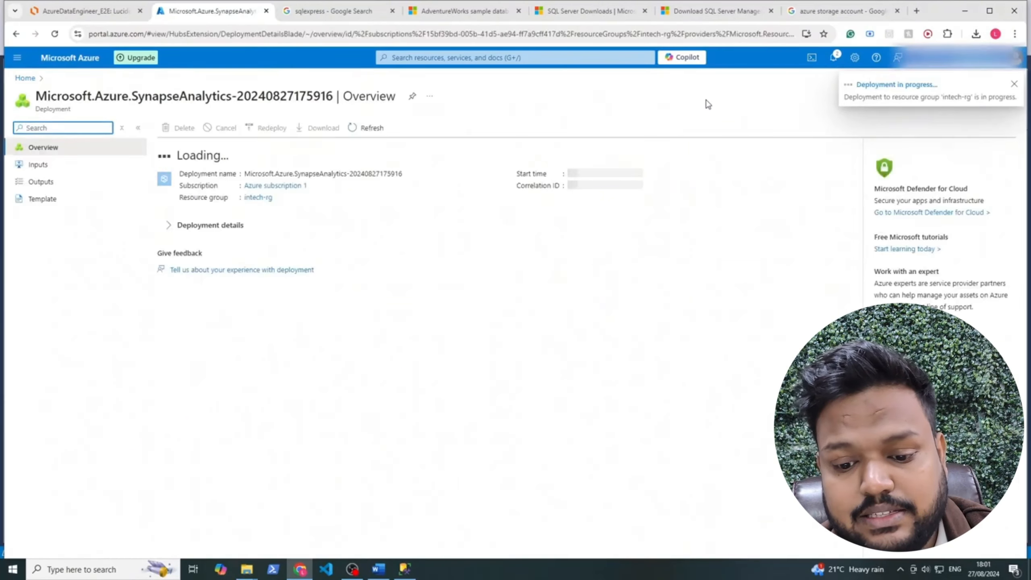
Open the intech-rg resource group and the intechsg storage account, checking the diagram
click(259, 197)
click(121, 11)
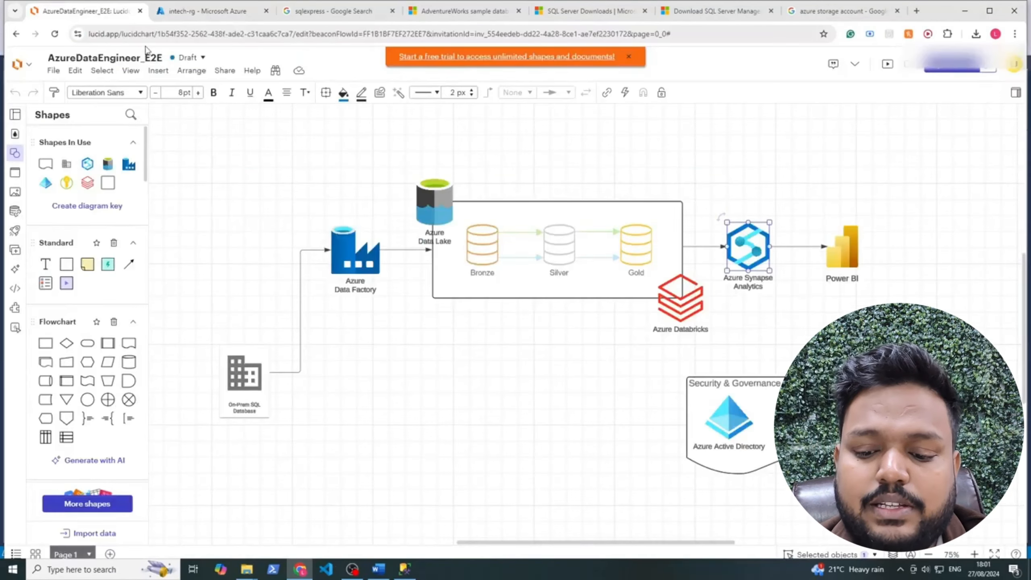
drag(270, 128, 877, 357)
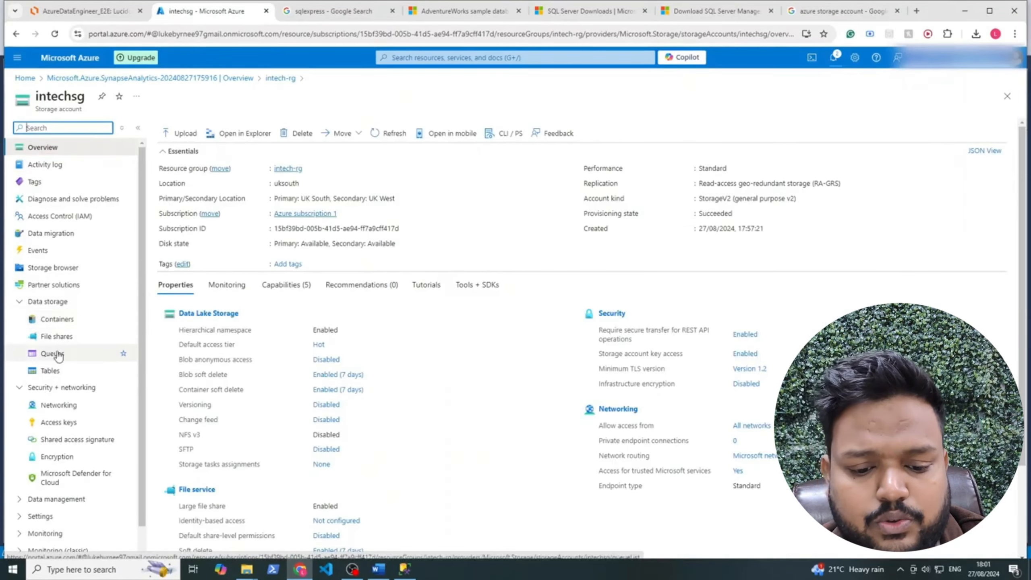
Review the intechsg containers ($logs, synapse-fs), then return to the Lucidchart diagram
click(84, 323)
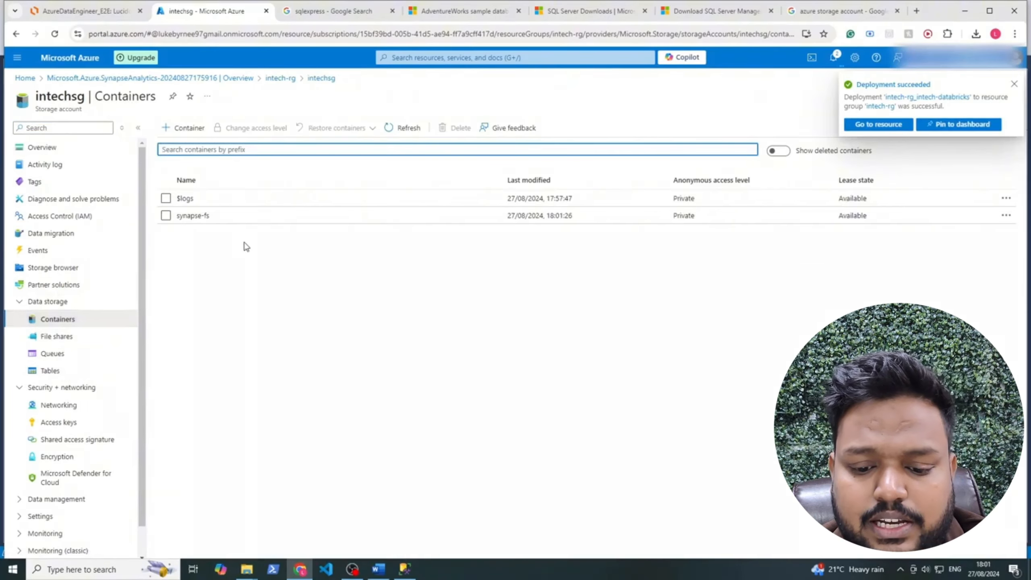
drag(212, 217, 172, 218)
click(225, 249)
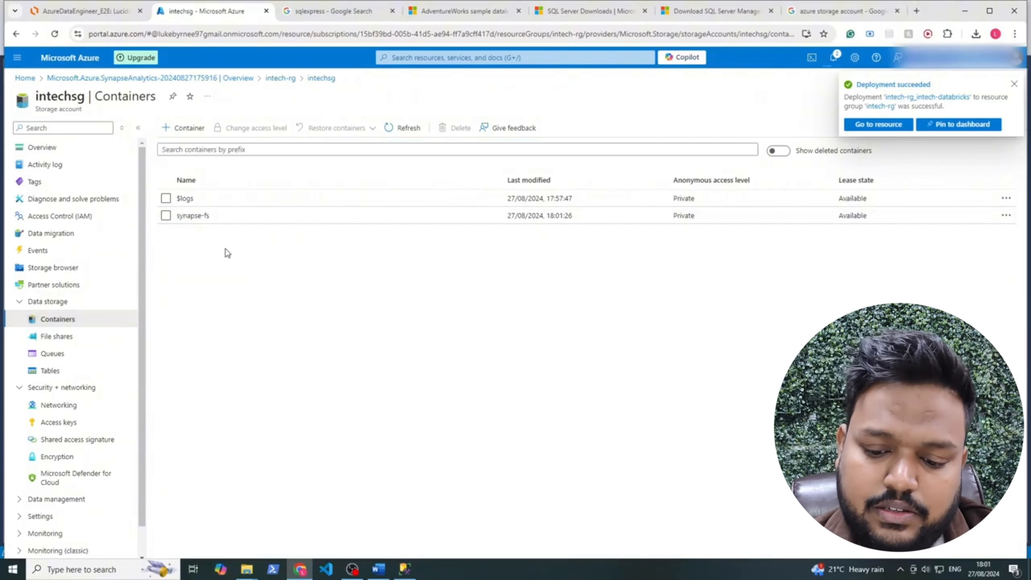
double_click(187, 198)
click(325, 298)
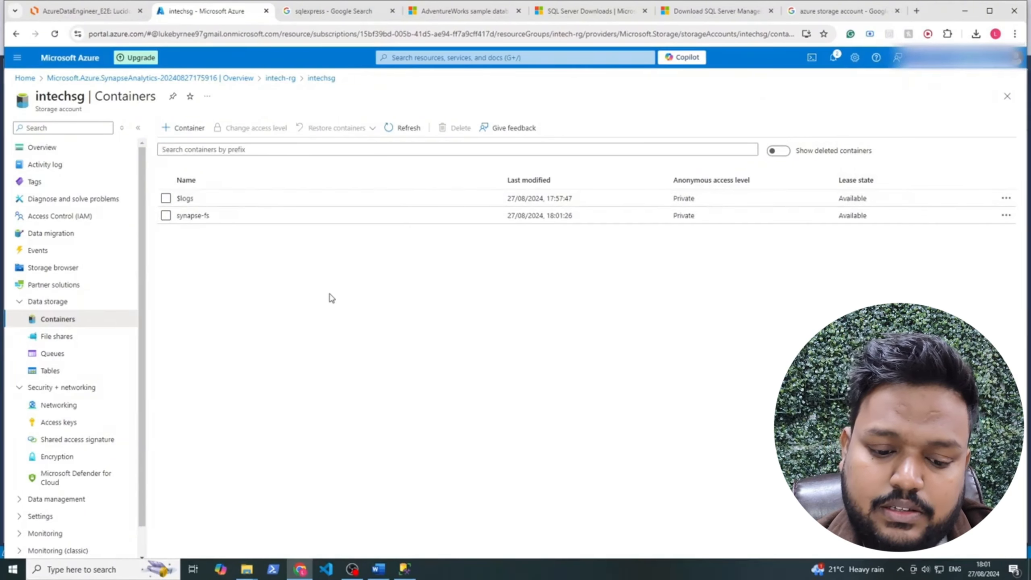
click(118, 16)
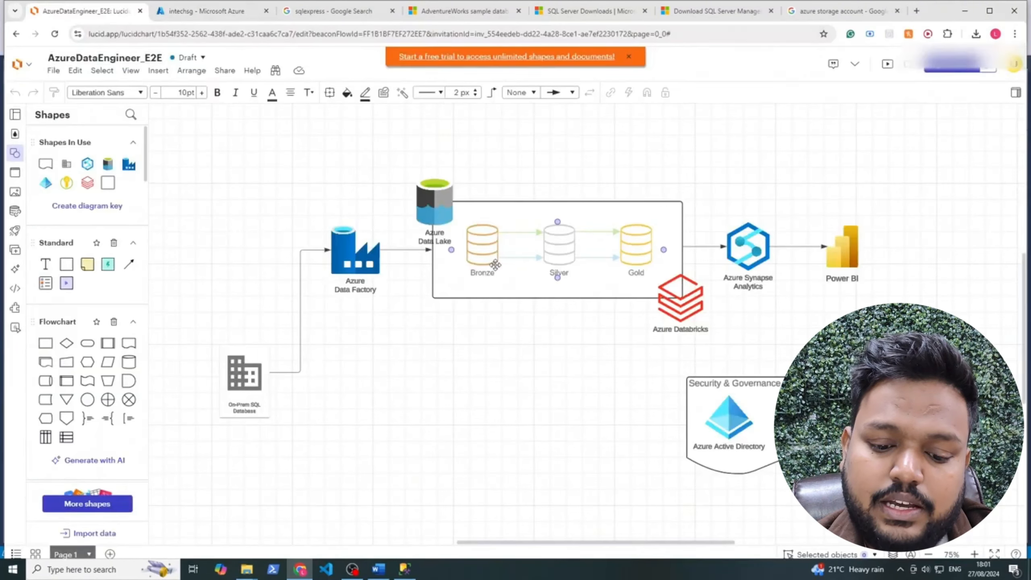
Add bronze, silver and gold containers to intechsg, then check the architecture diagram
click(212, 13)
click(173, 129)
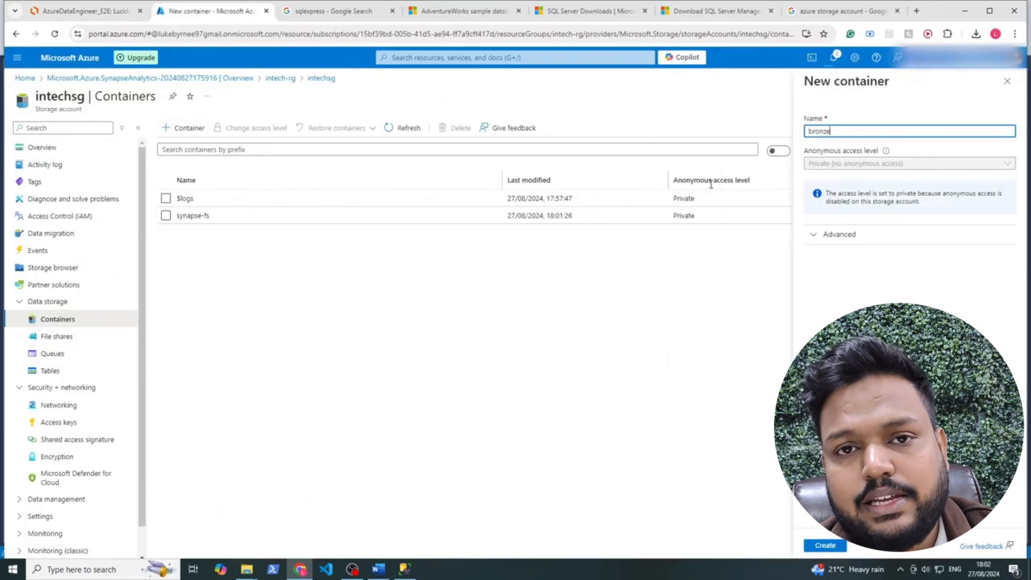
click(825, 545)
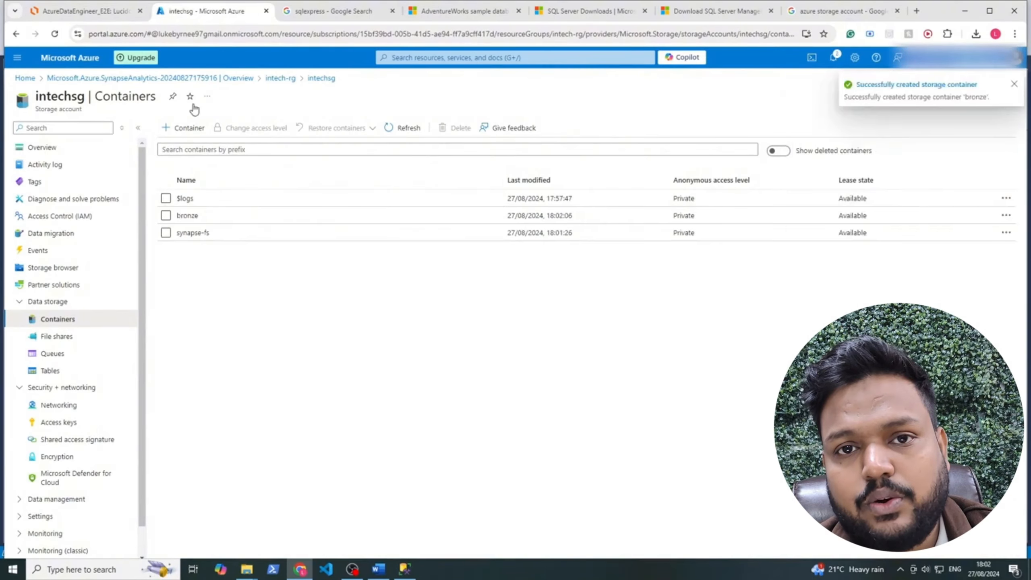
click(185, 128)
text(silver)
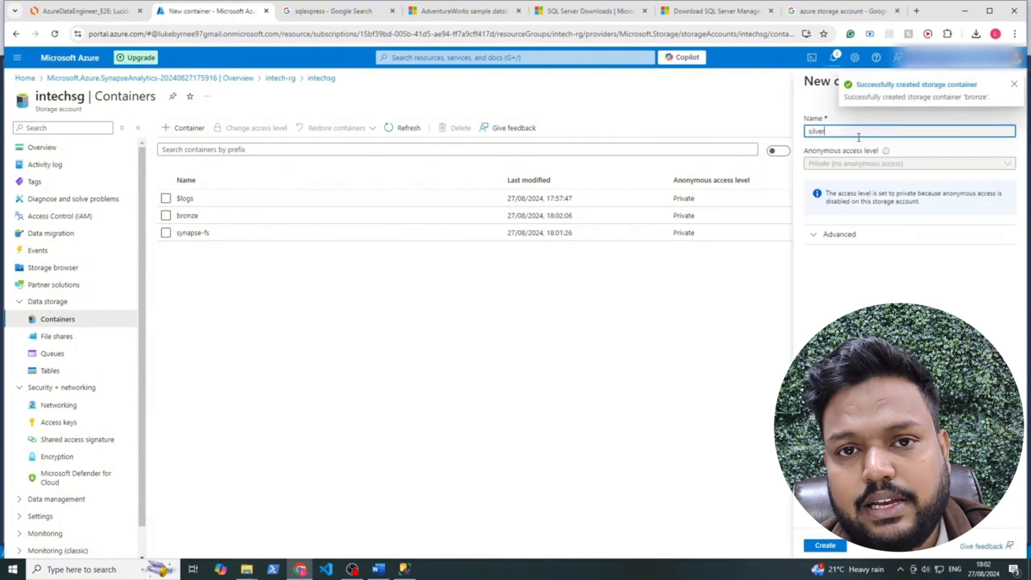
click(813, 545)
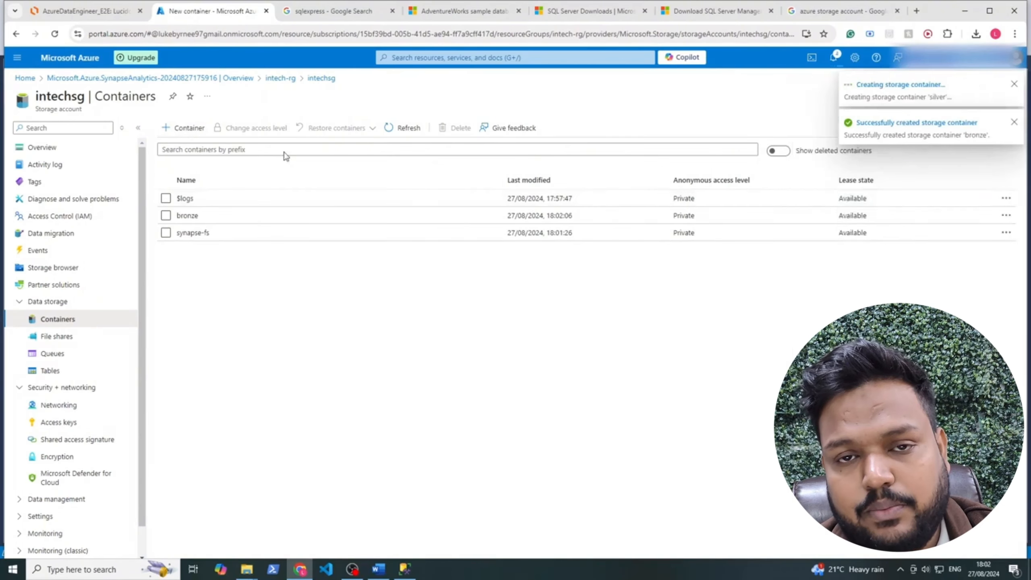
click(182, 127)
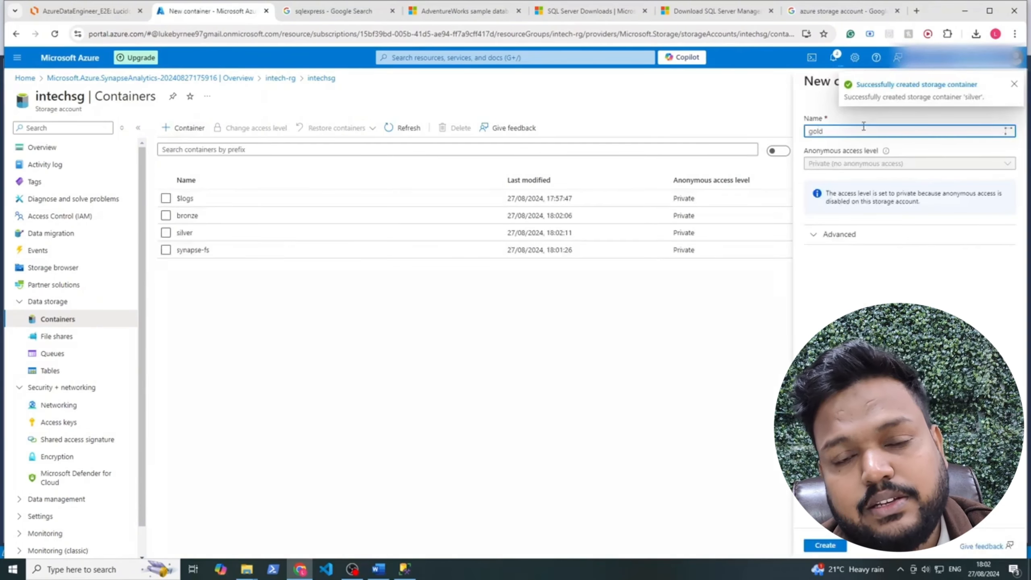
click(828, 546)
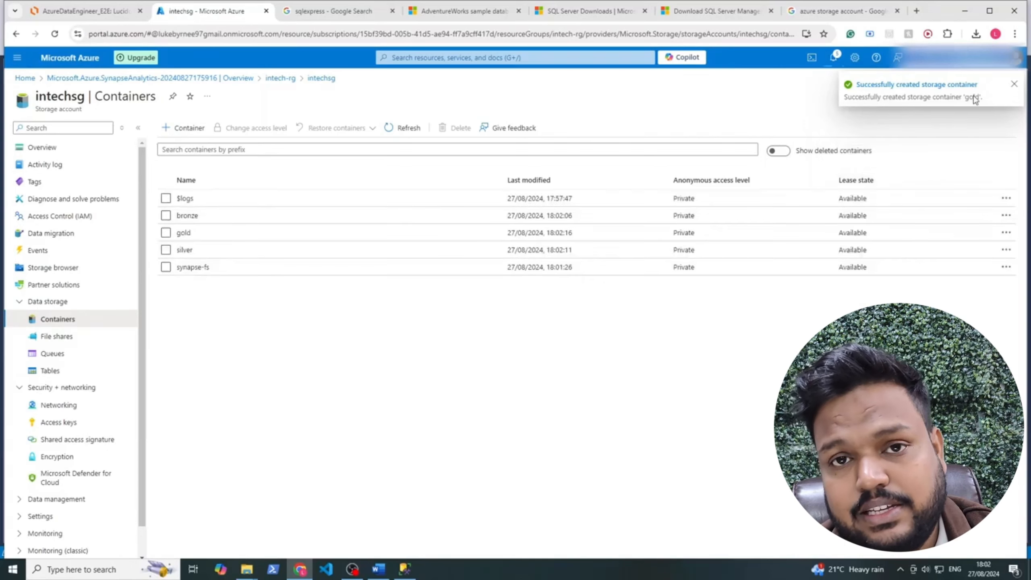
click(1015, 86)
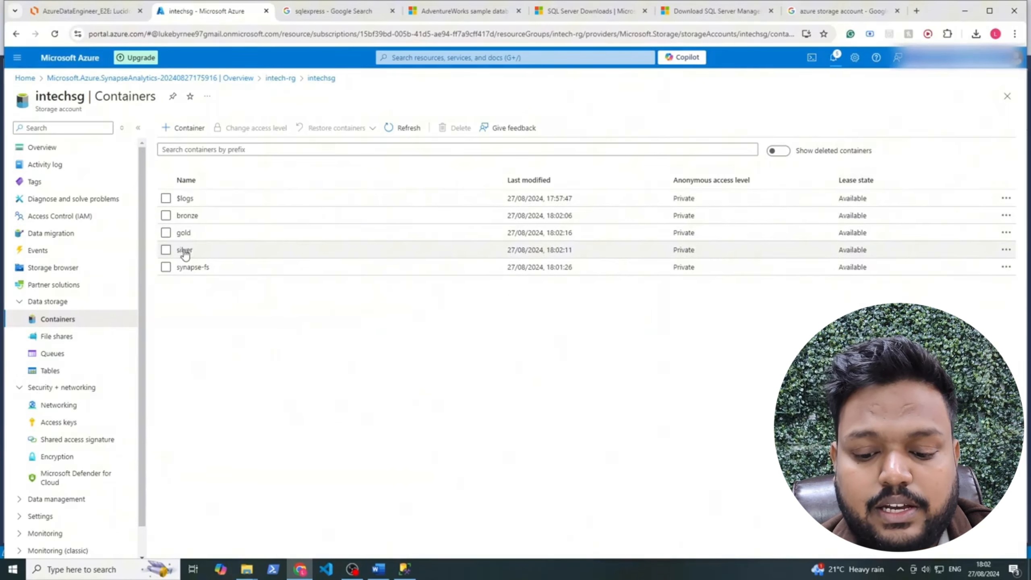
click(85, 11)
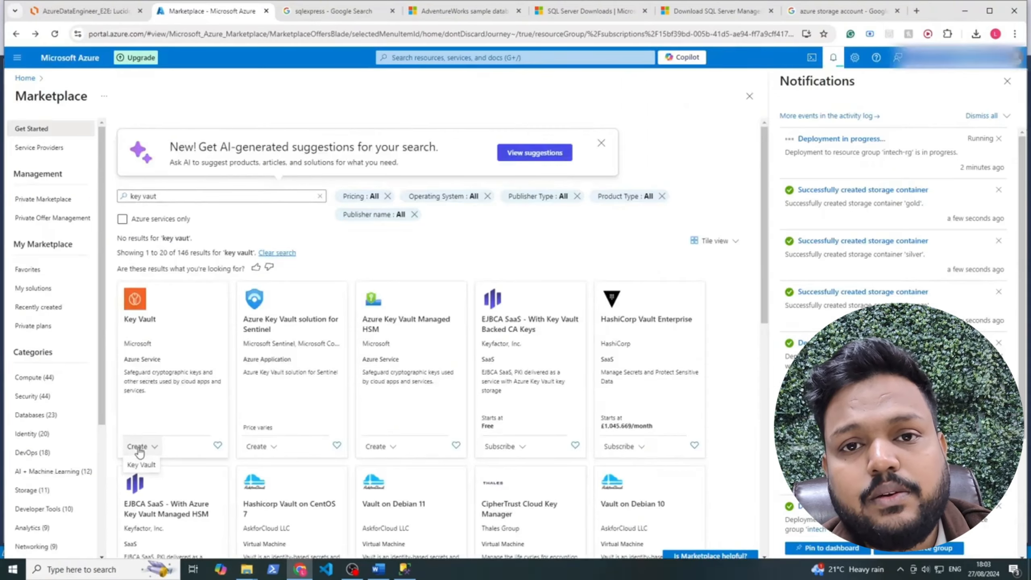
Fill in a key vault named intech-keyvault in intech-rg, UK South, and review it
click(143, 464)
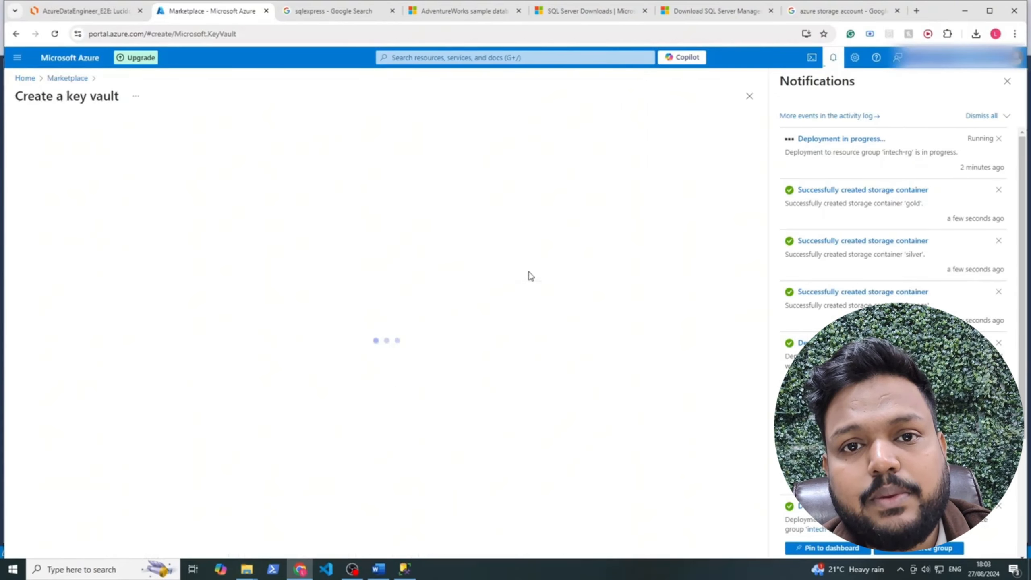
click(202, 312)
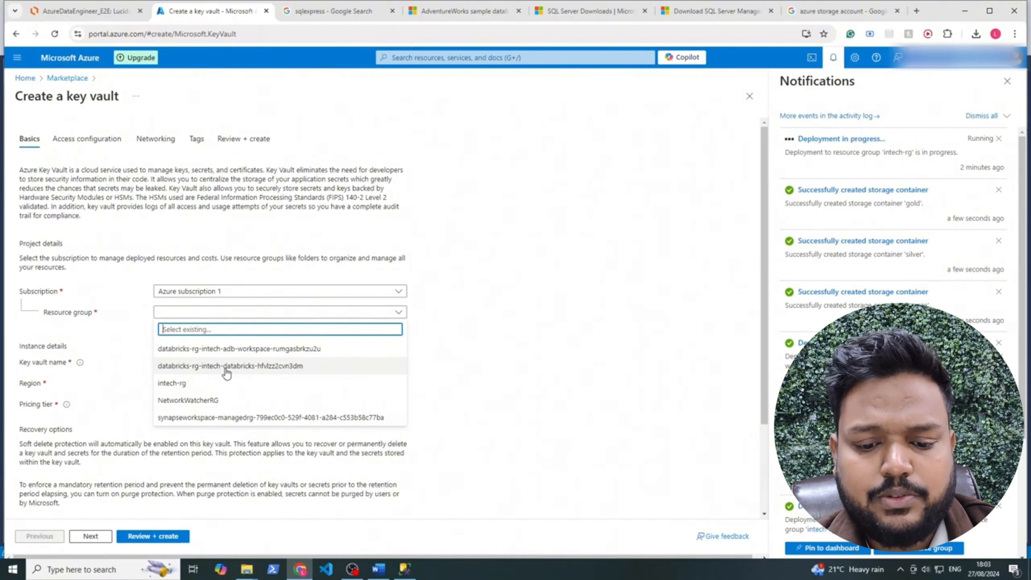
click(205, 383)
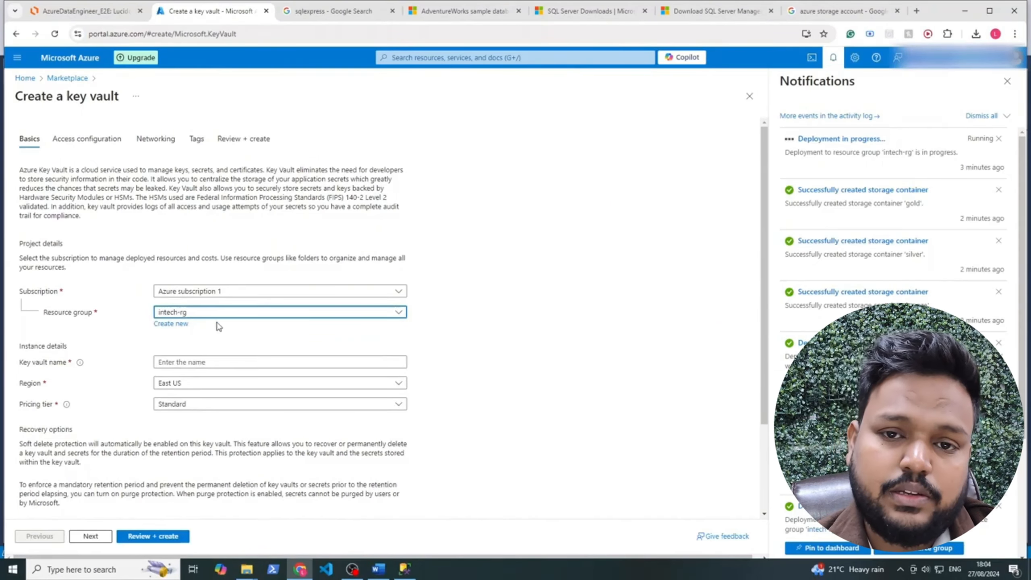
click(203, 363)
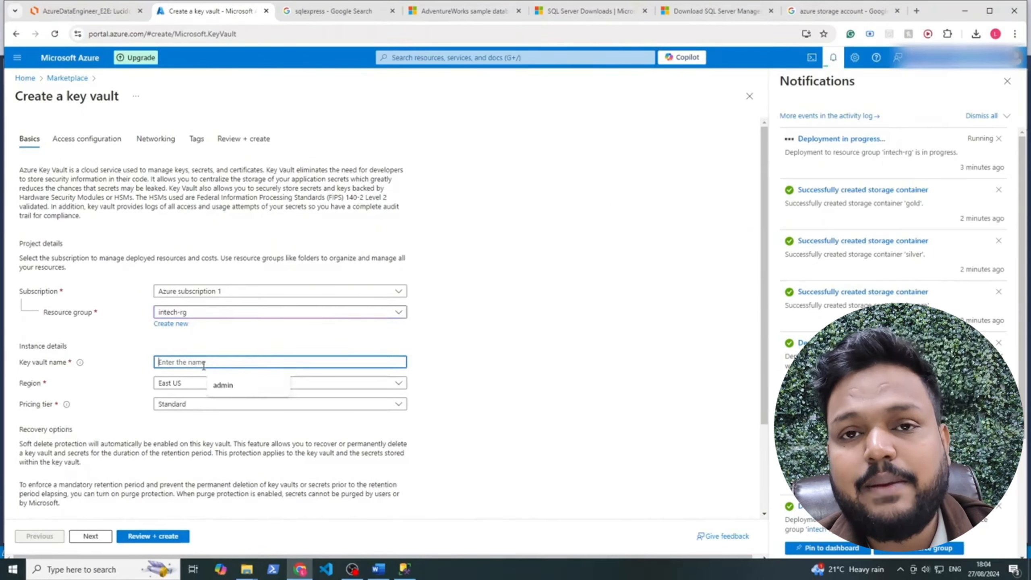
text(intech)
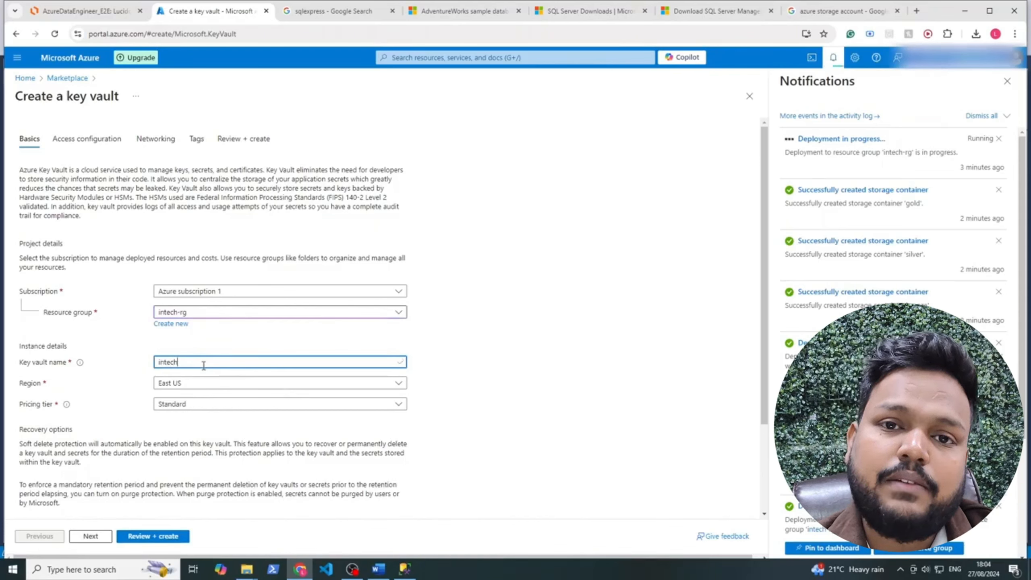
text(-kv)
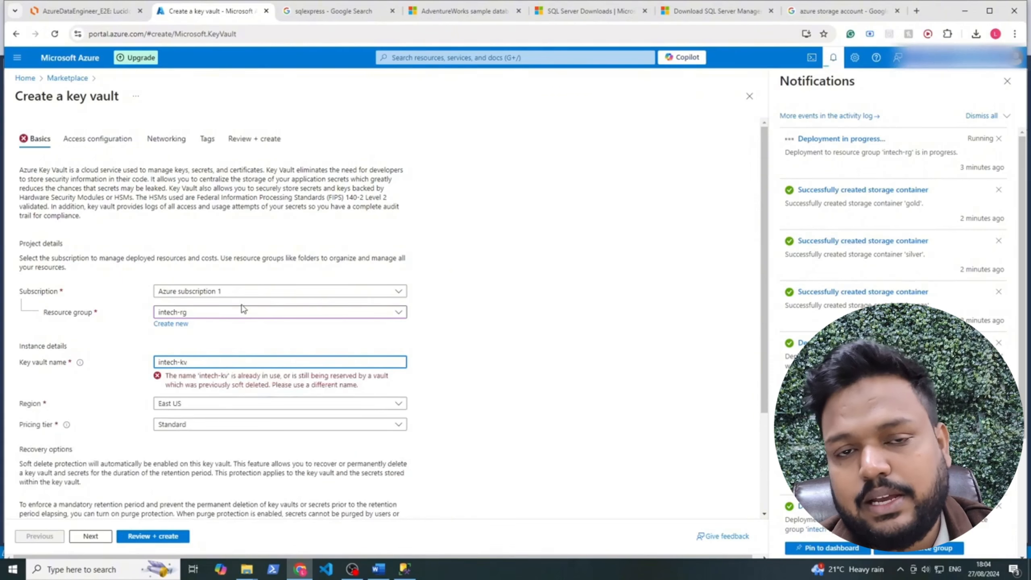
key(BackSpace)
key(BackSpace)
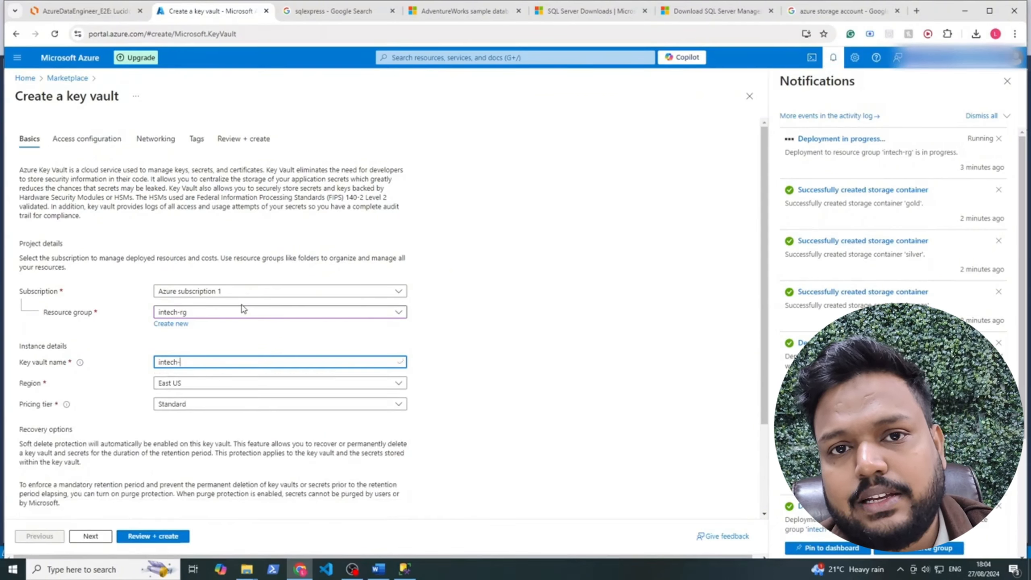
text(keyvault)
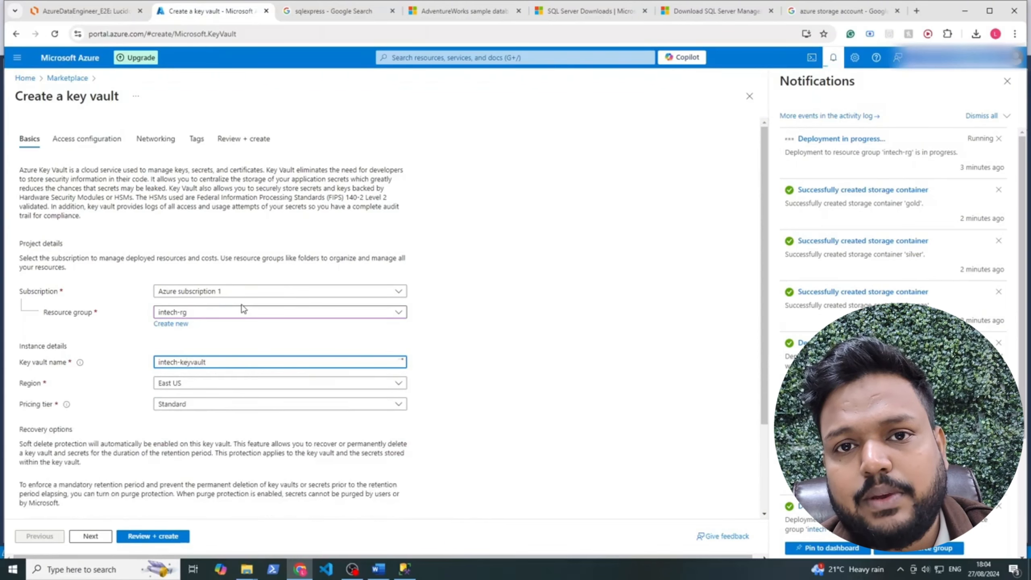
click(216, 382)
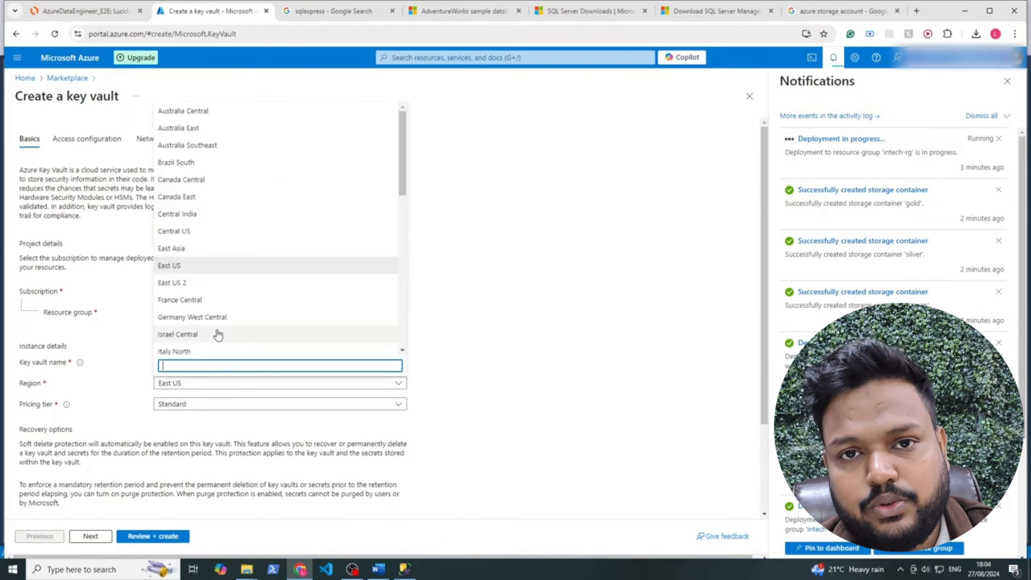
text(uk)
click(218, 334)
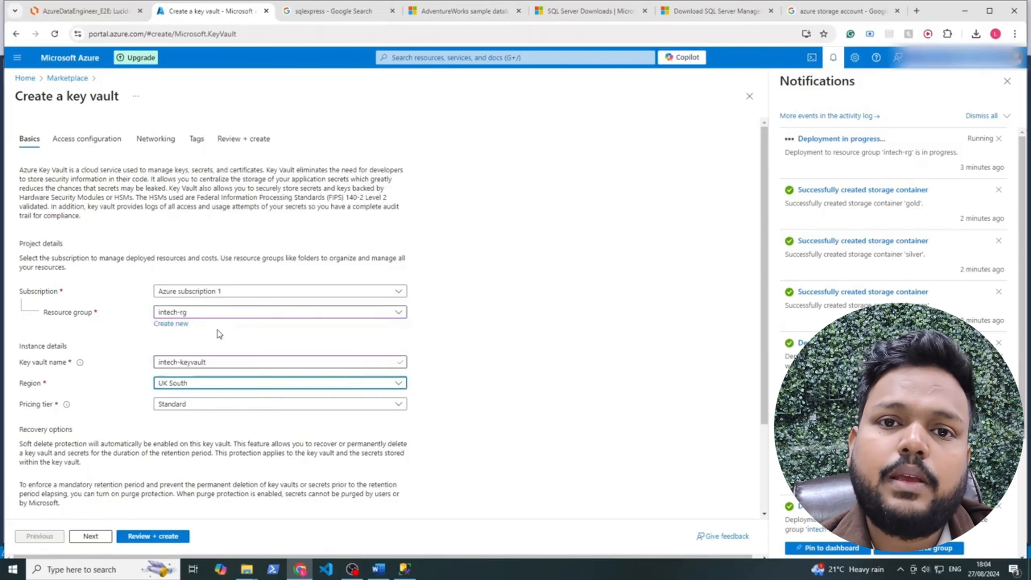
click(154, 536)
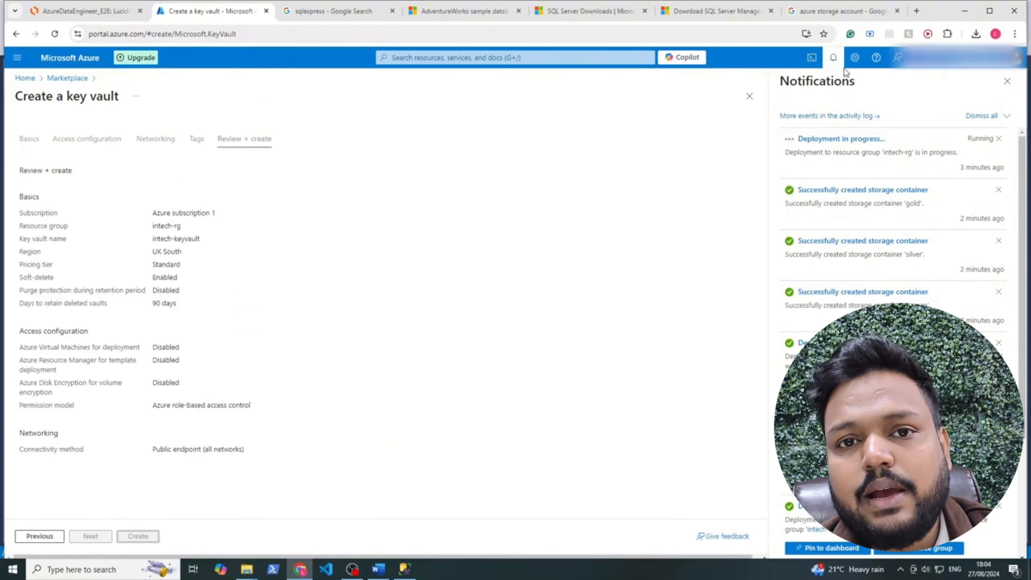
Create the intech-keyvault key vault and return to the Lucidchart diagram
click(836, 58)
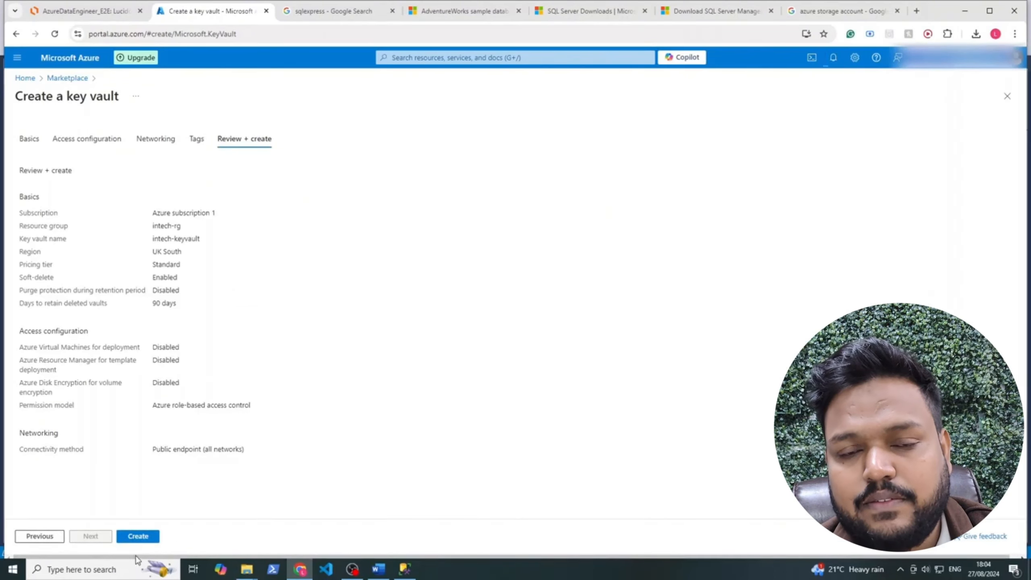
click(143, 536)
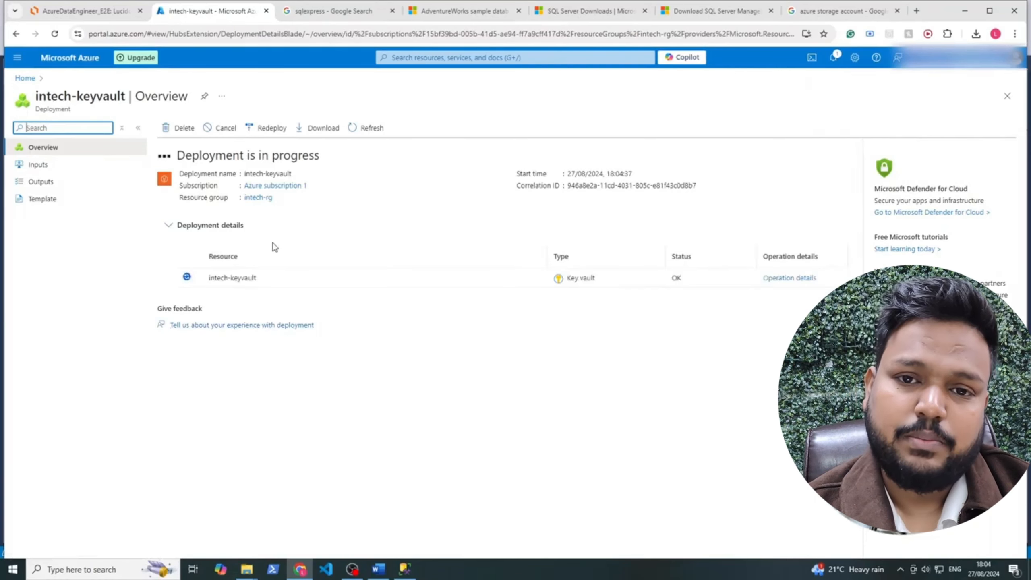
click(117, 12)
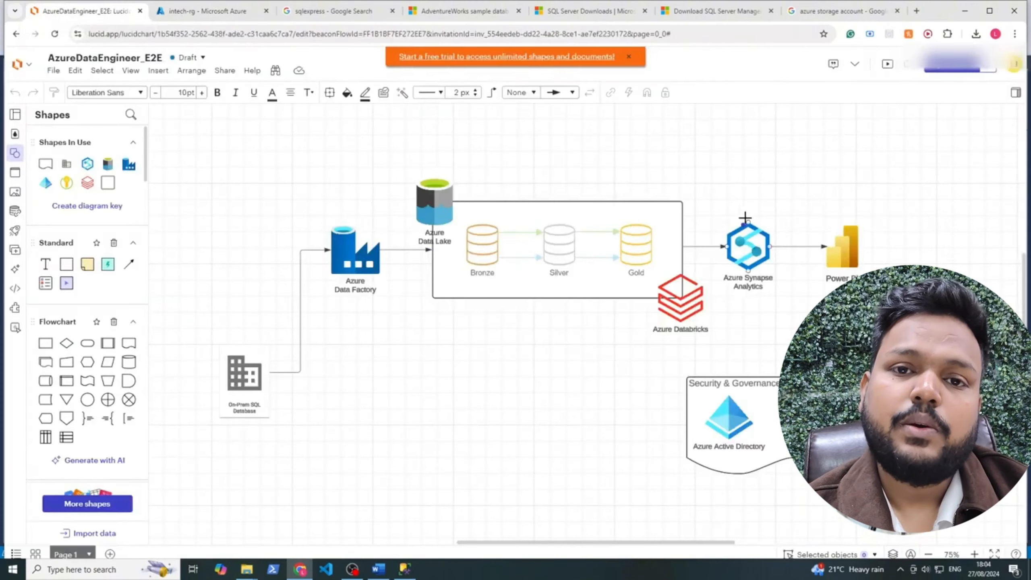
click(837, 261)
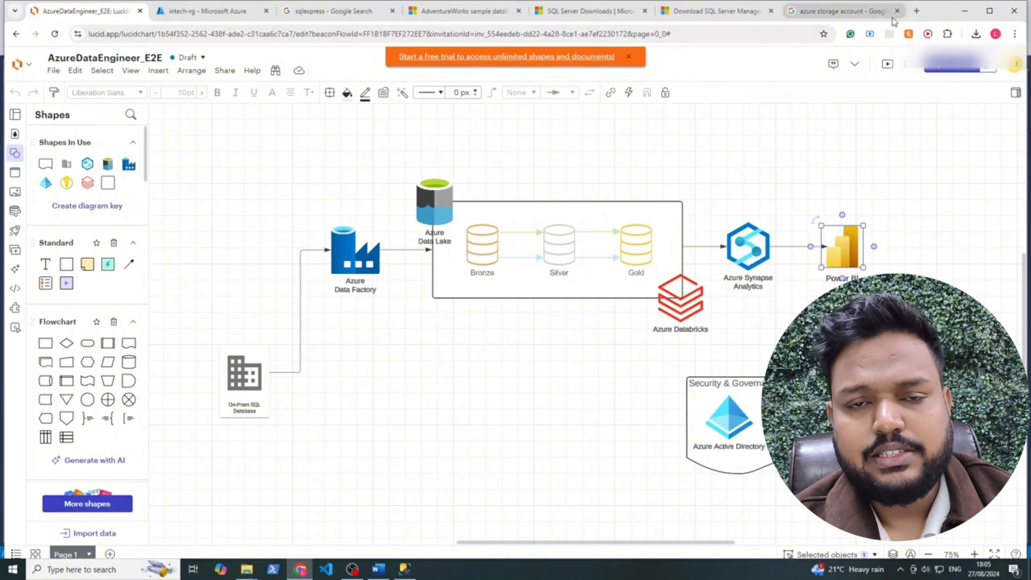
Search Google in a new tab for 'virtualisation windows on mac'
click(916, 11)
text(virtua)
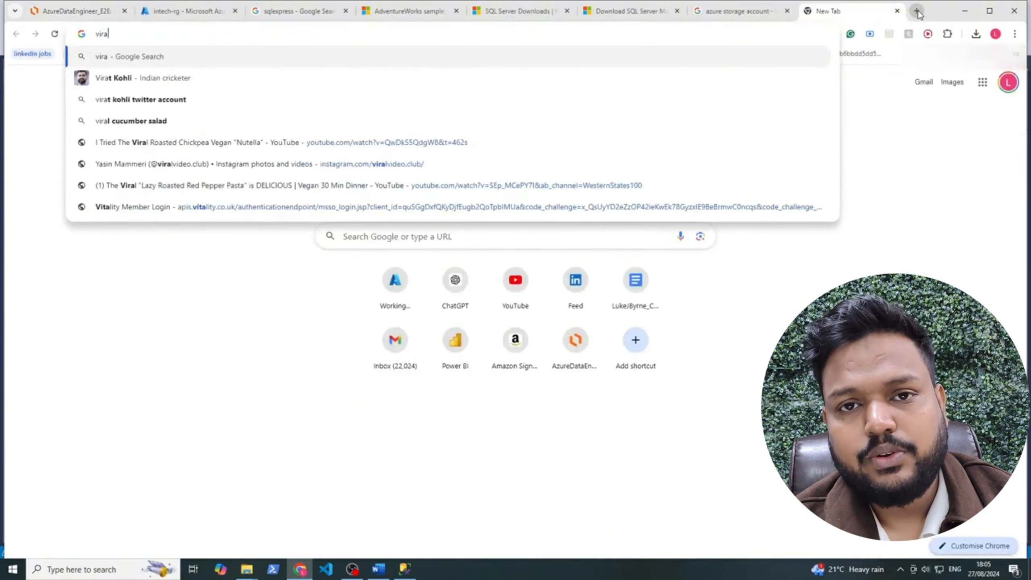
key(BackSpace)
key(BackSpace)
text(rtualisa)
key(BackSpace)
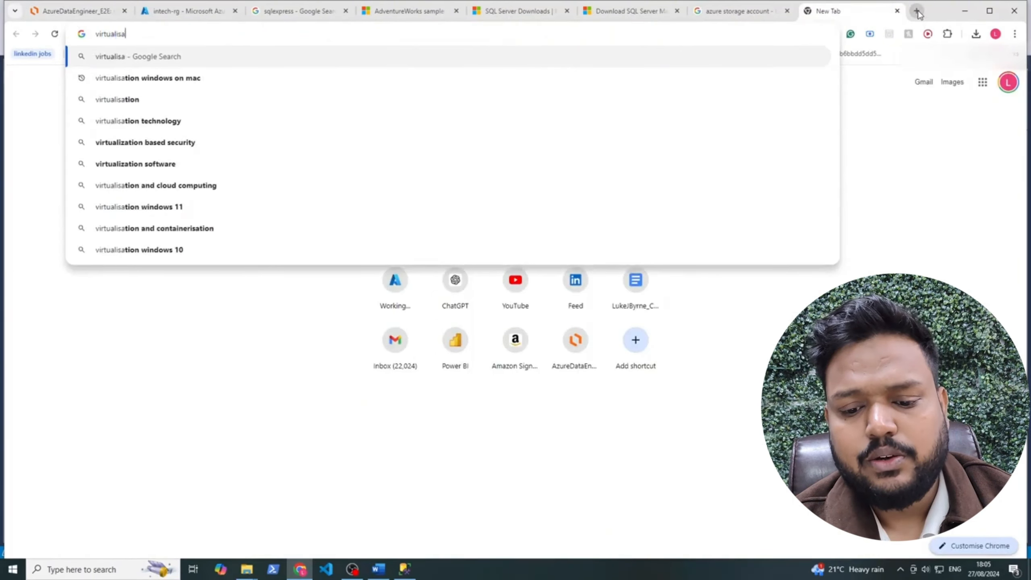
text(tion)
key(Return)
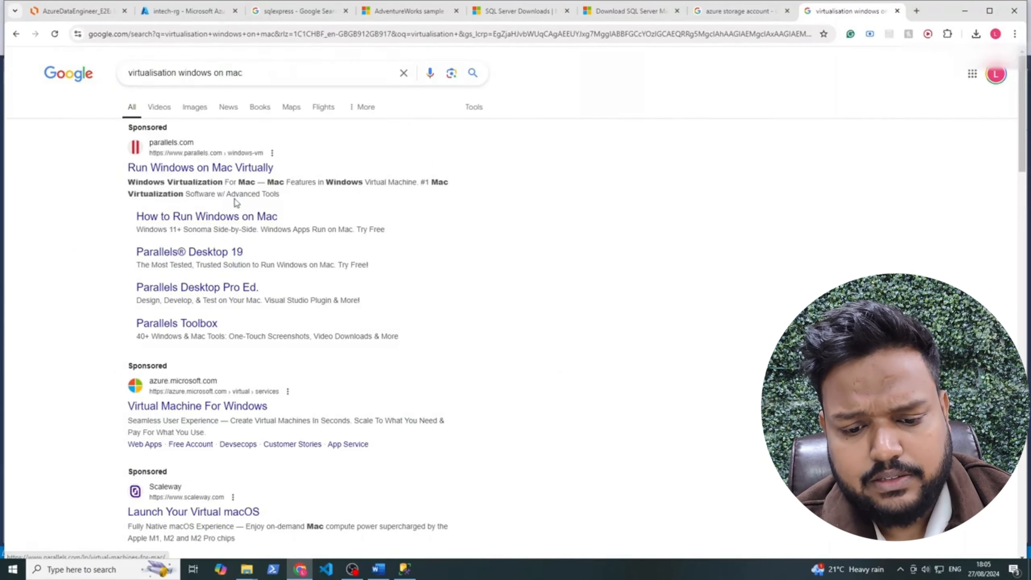
Expand the AI Overview, highlight the VirtualBox option, and move to the SSMS download article
scroll(237, 201, down, 5)
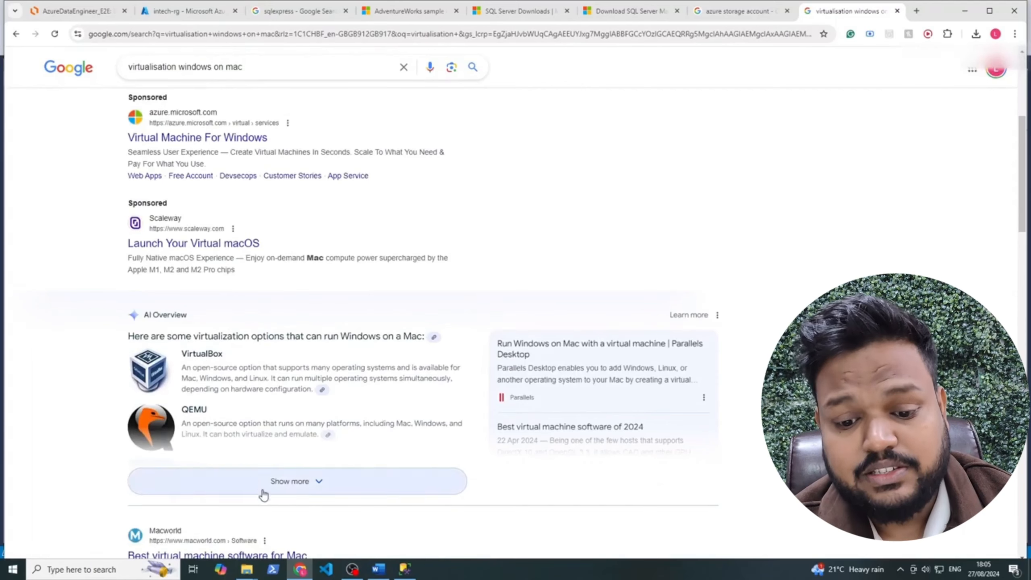
click(295, 487)
scroll(262, 483, down, 1)
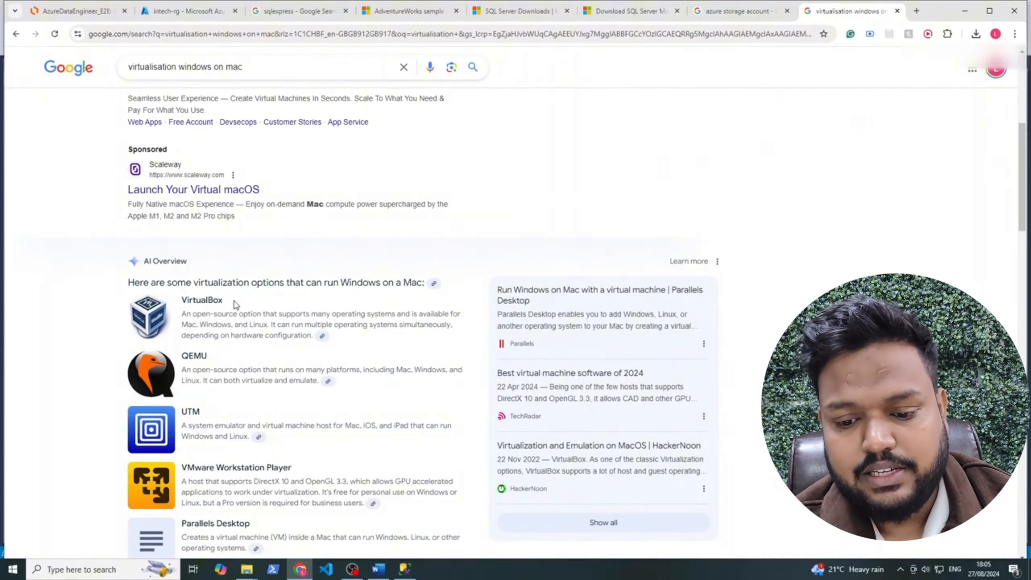
drag(239, 303, 164, 303)
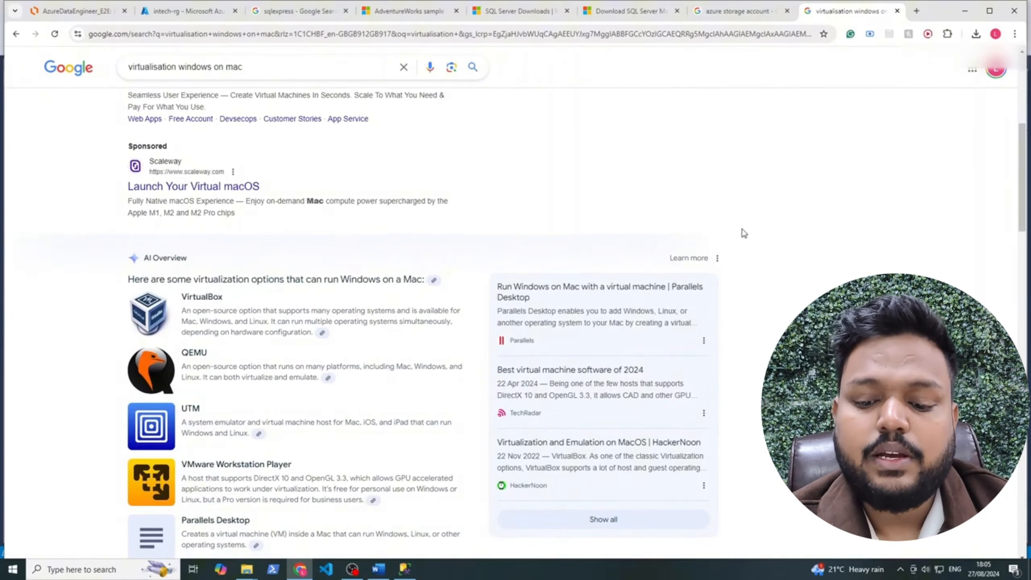
scroll(741, 230, up, 6)
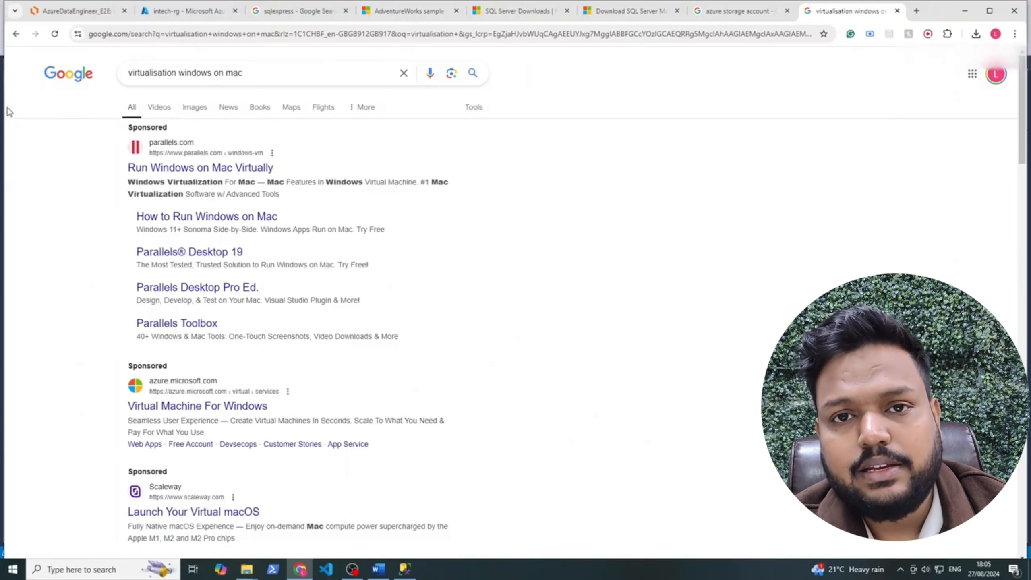
click(728, 10)
click(631, 12)
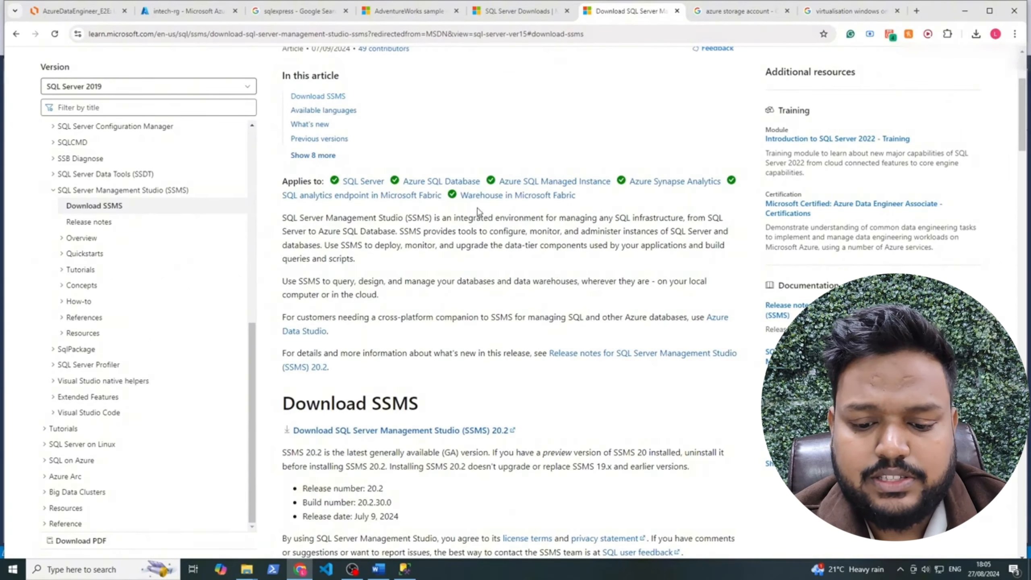
Revisit the intech-rg, sqlexpress and Lucidchart tabs, select the Power BI shape, then open a new tab
click(185, 12)
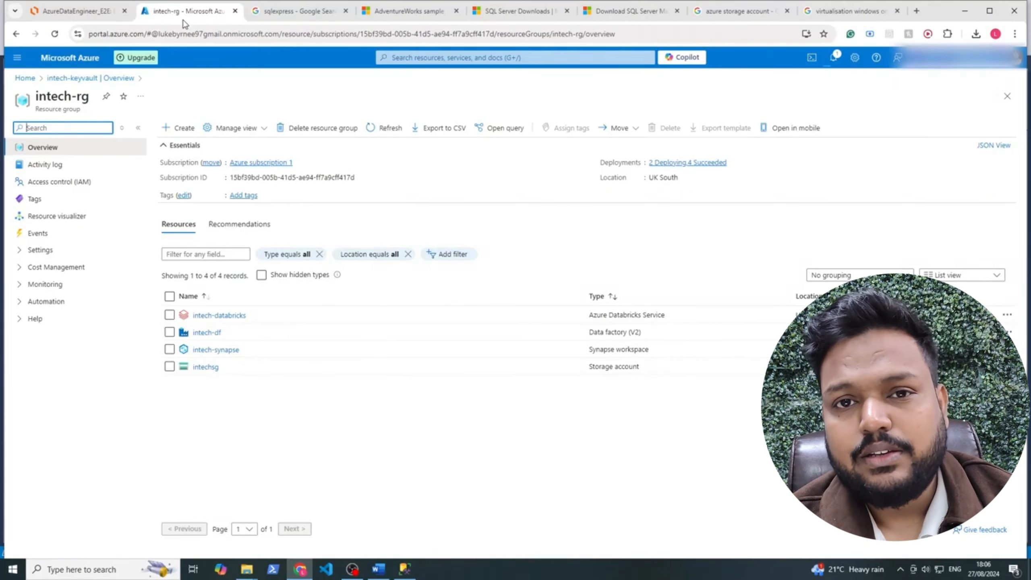
click(297, 18)
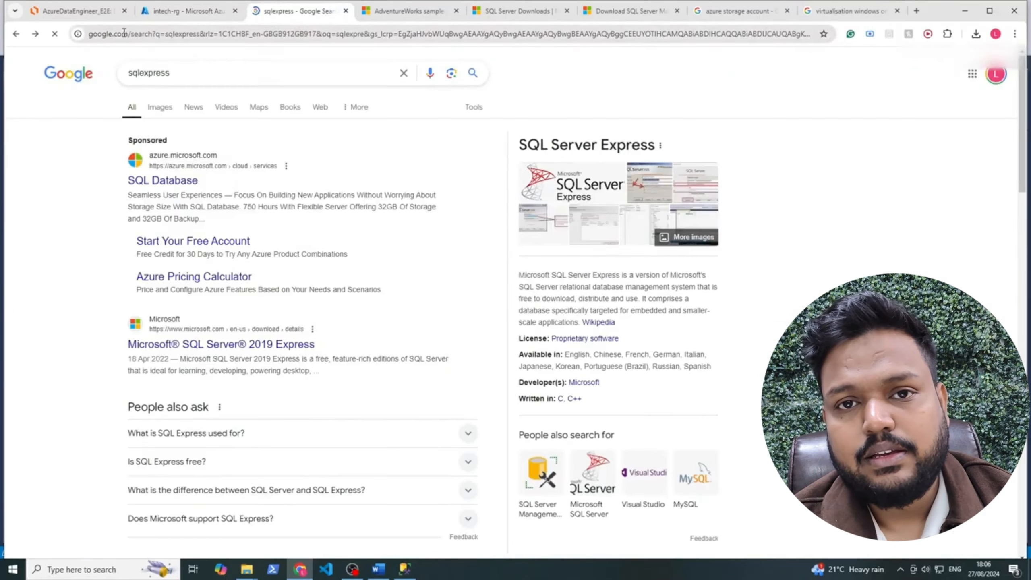
click(81, 13)
click(884, 179)
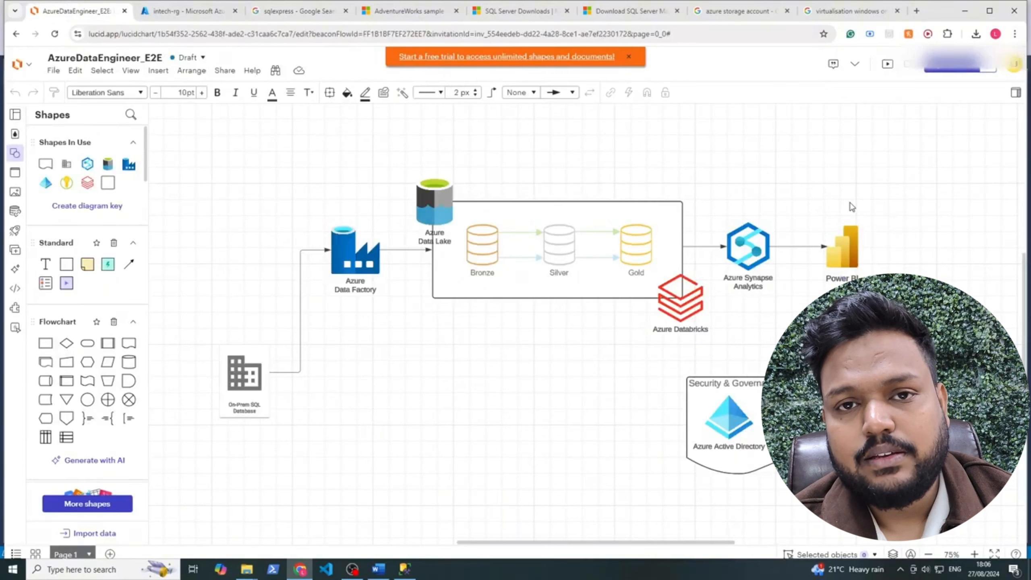
click(842, 245)
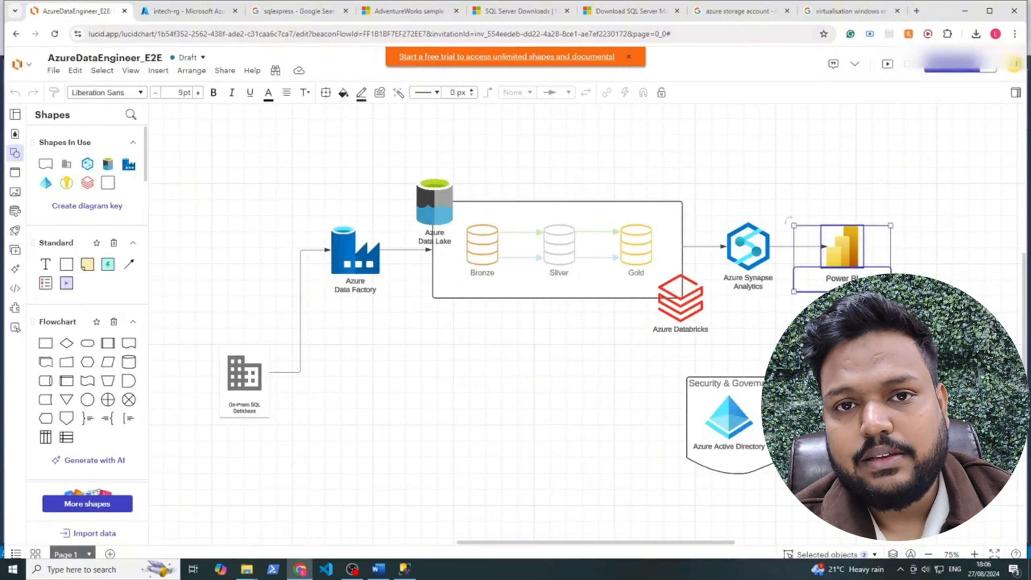
click(348, 452)
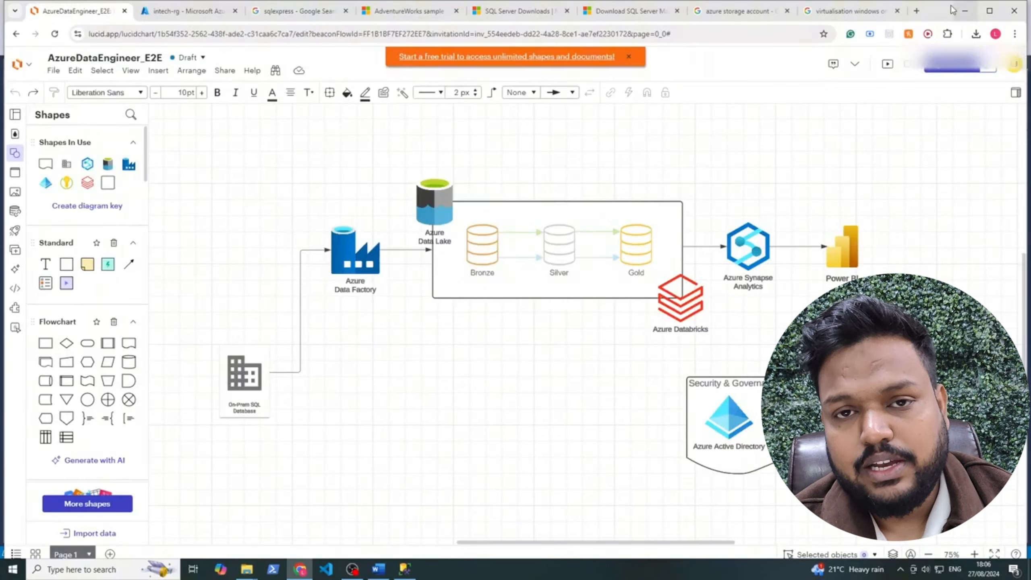
click(916, 11)
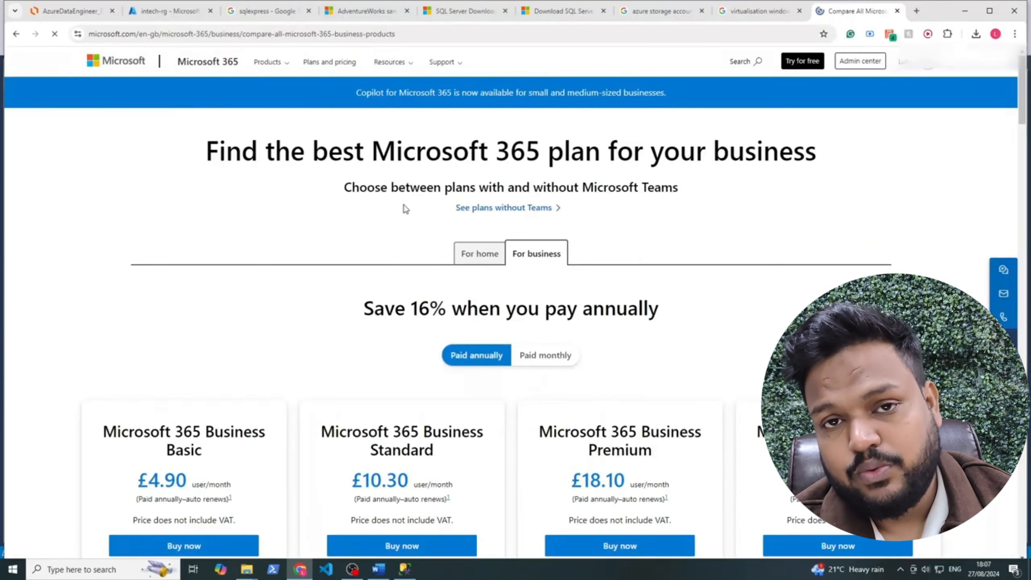
Find the Business Basic plan at £4.90 and start its one-month free trial
scroll(403, 208, down, 3)
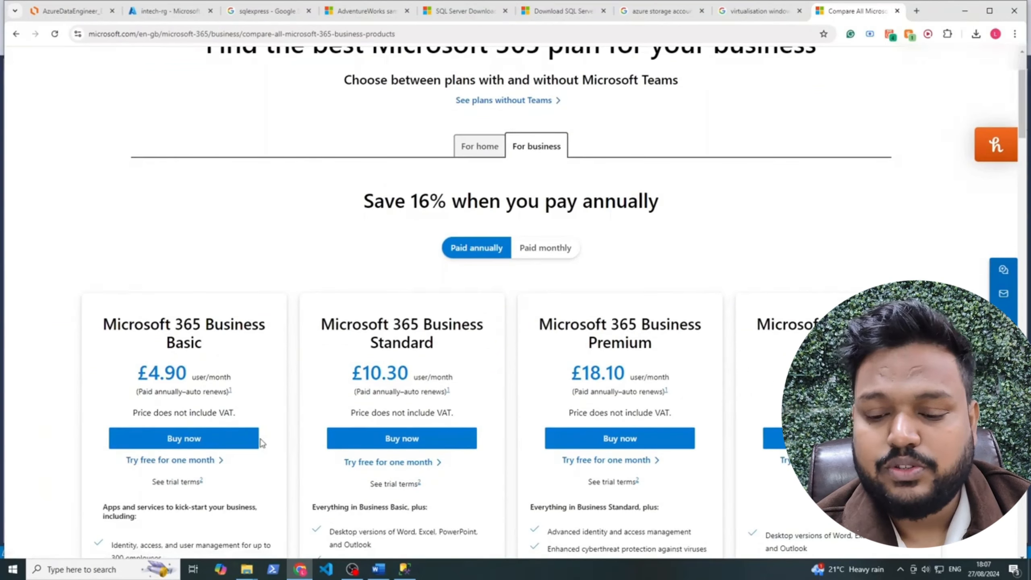
scroll(698, 200, up, 3)
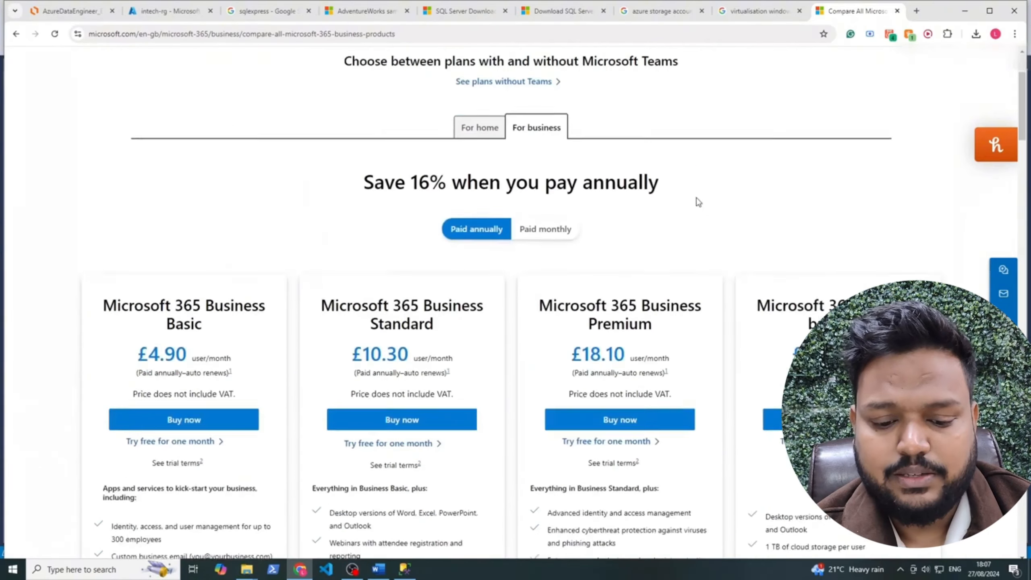
drag(373, 149, 522, 155)
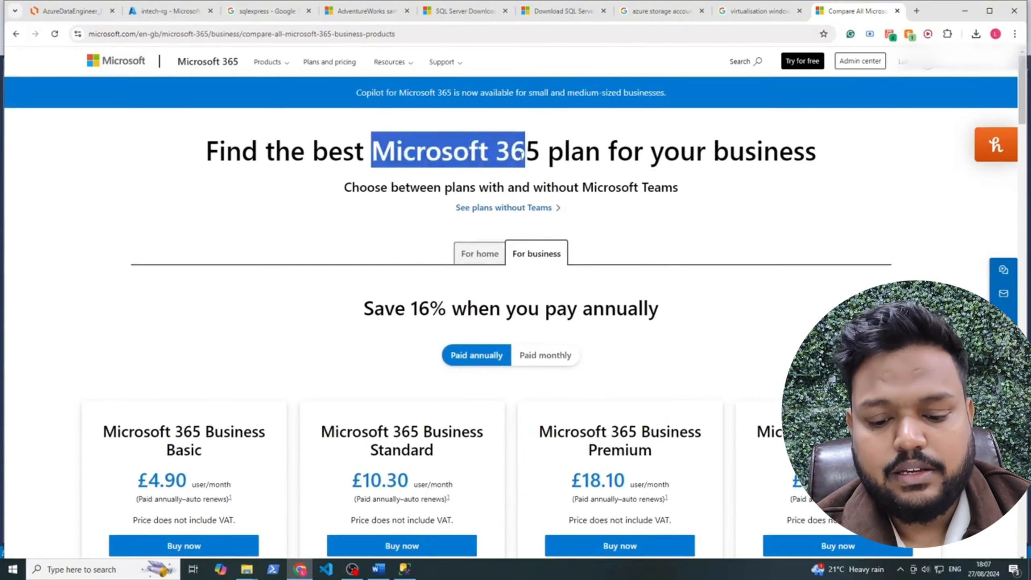
click(275, 183)
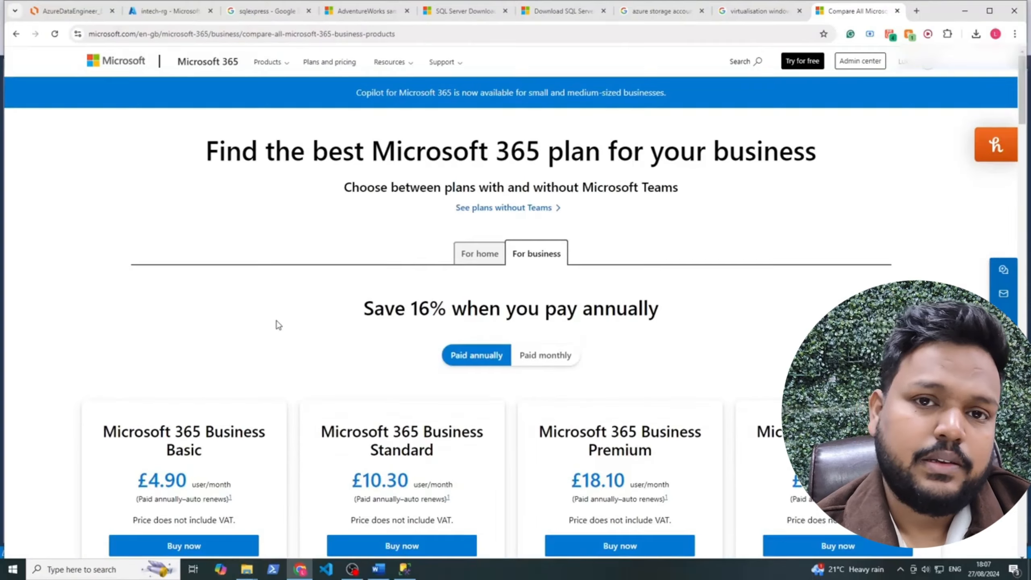
scroll(276, 325, down, 3)
scroll(277, 327, down, 1)
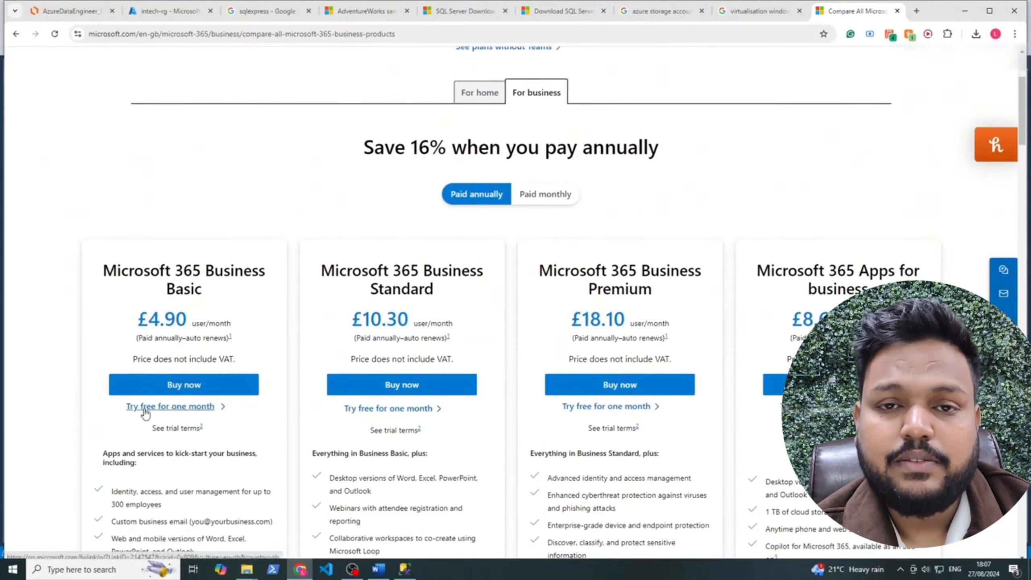
drag(129, 323, 208, 315)
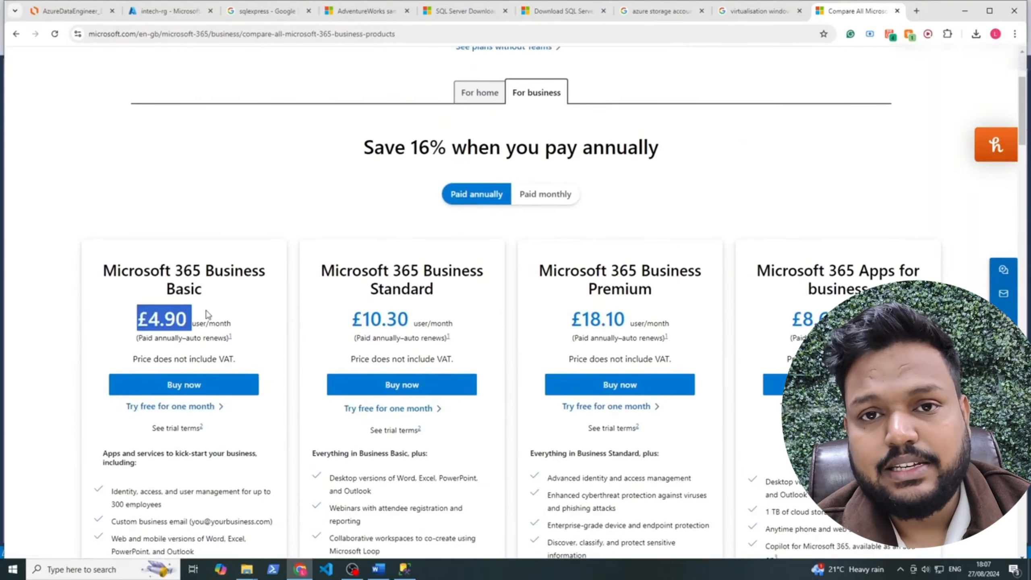
click(67, 379)
click(166, 407)
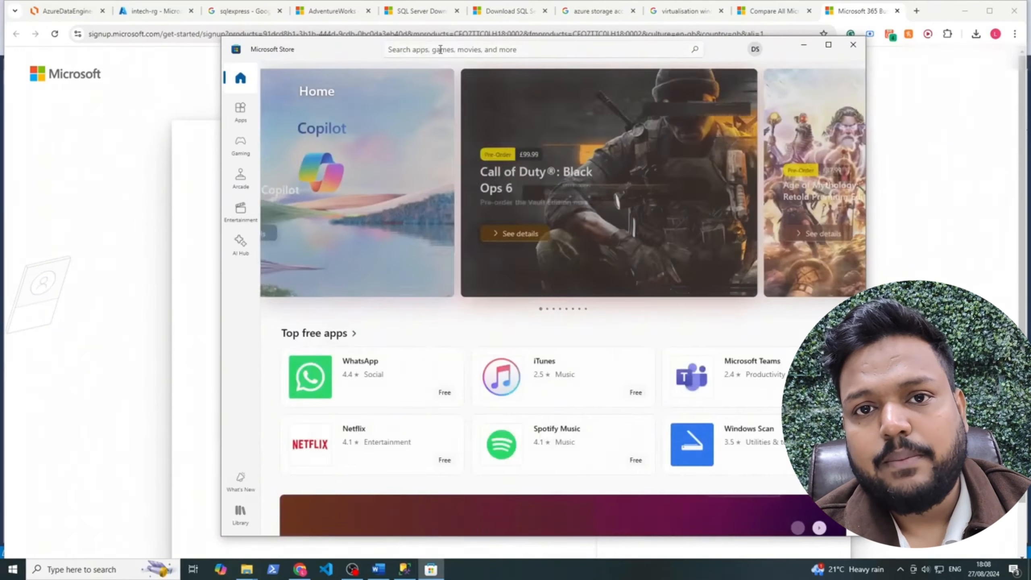
Rerun the 'power bi' Store search, open Power BI Desktop and check its signed-in account
click(420, 49)
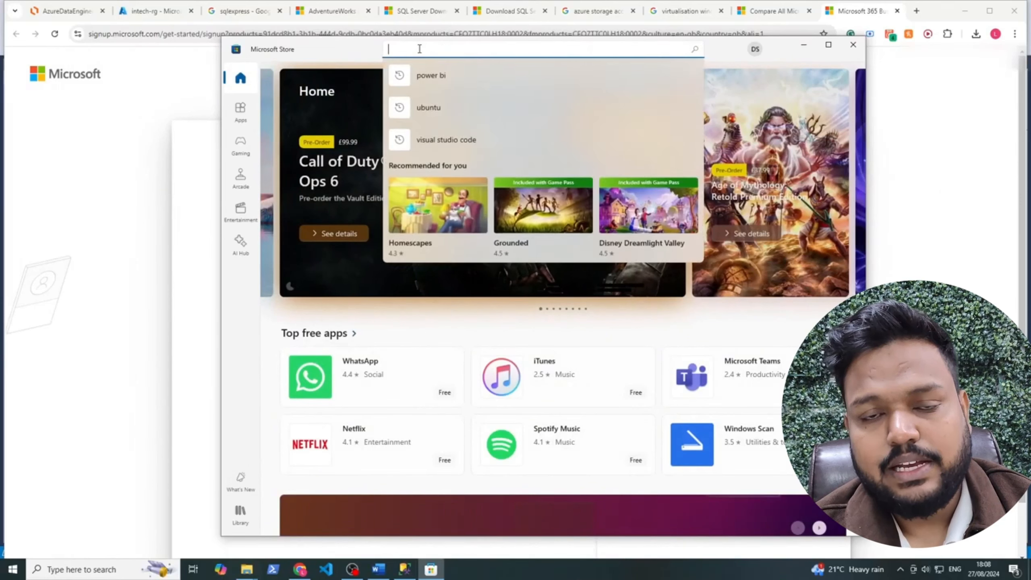
click(435, 76)
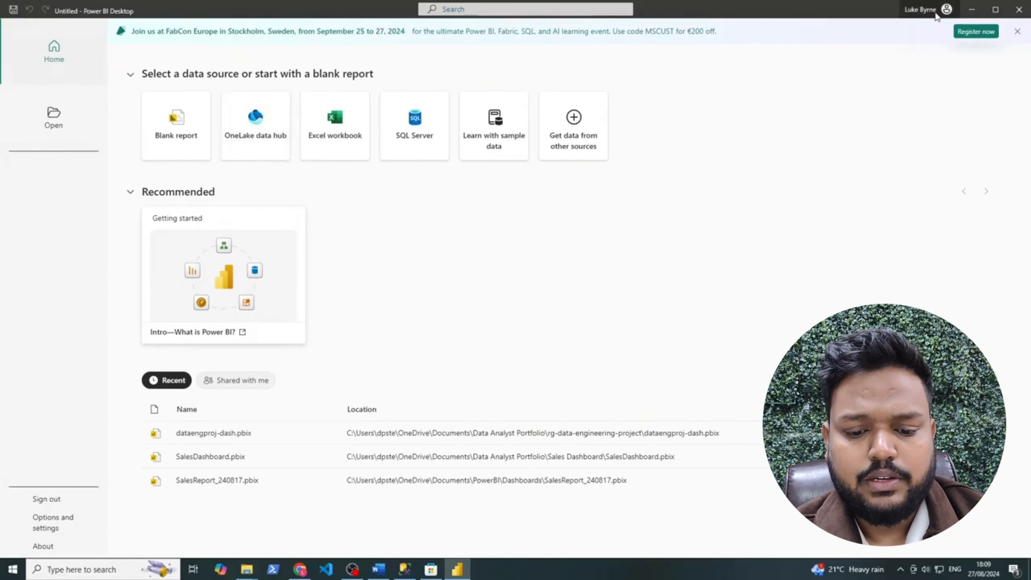
click(921, 10)
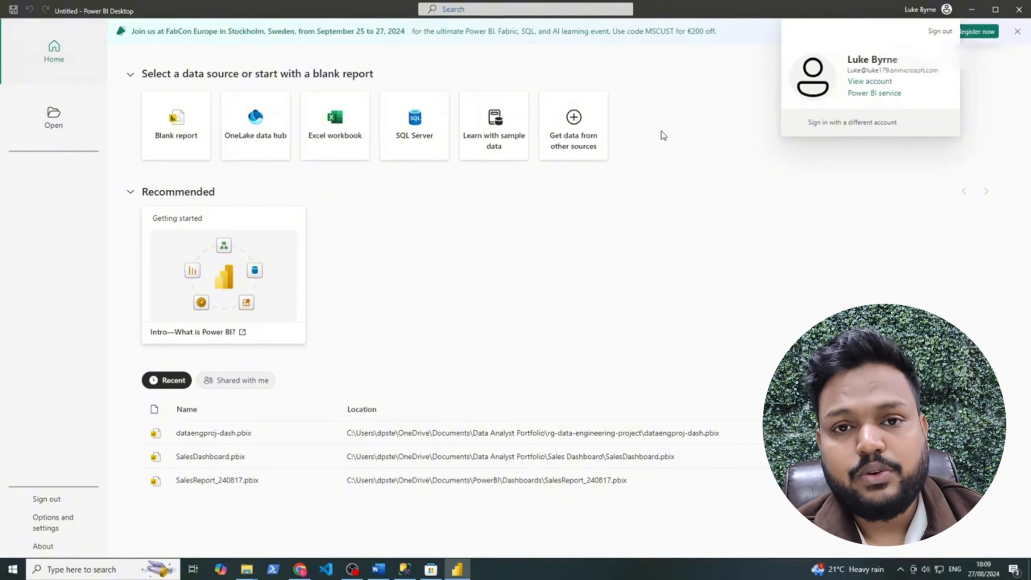
click(784, 174)
Return to the AzureDataEngineer_E2E Lucidchart diagram and marquee-select, then deselect, its left-side shapes
click(300, 569)
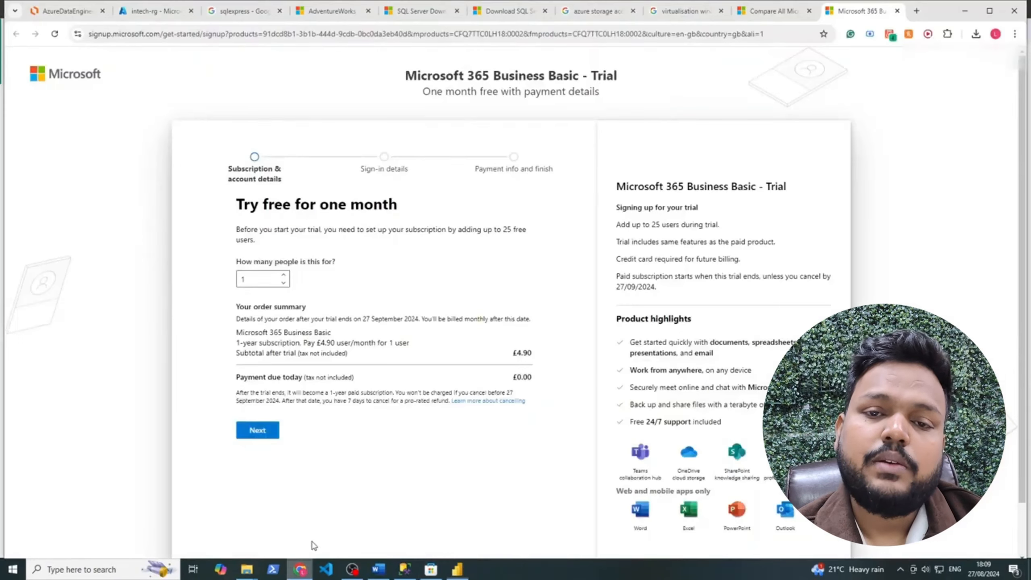
click(65, 11)
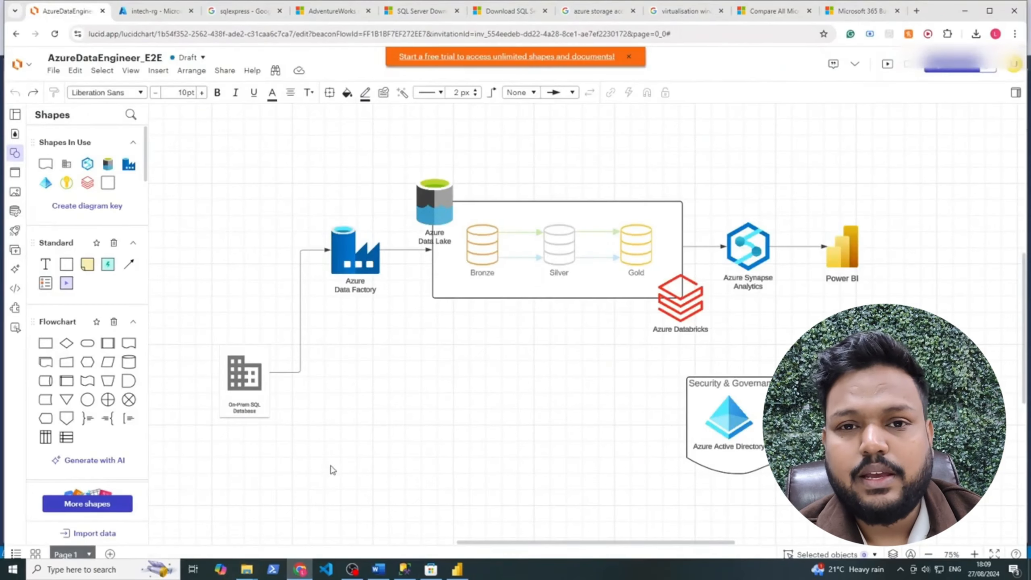
drag(230, 141, 527, 410)
click(397, 370)
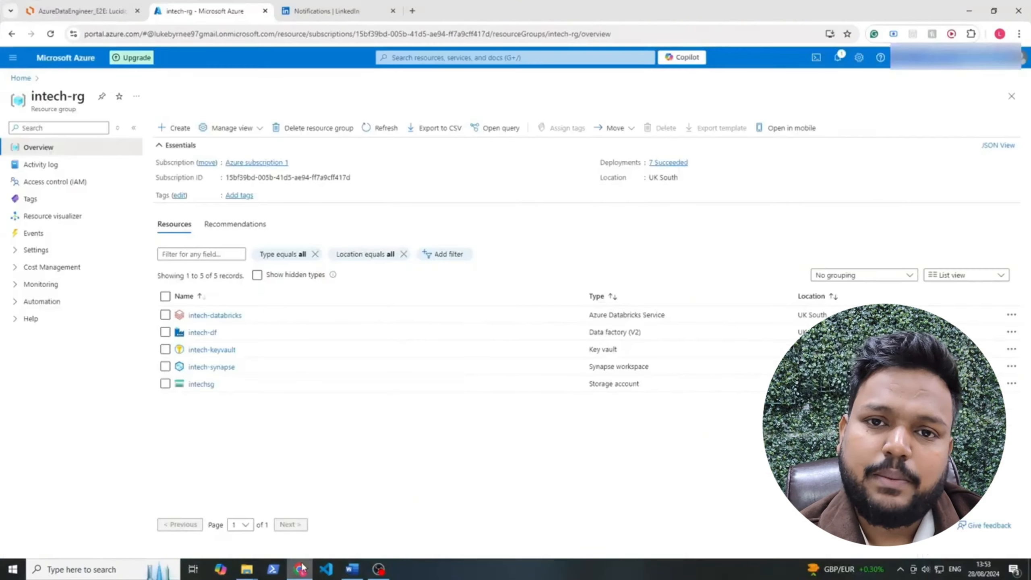
Open the intech-df data factory from intech-rg and launch its Data Factory Studio
mouse_move(301, 569)
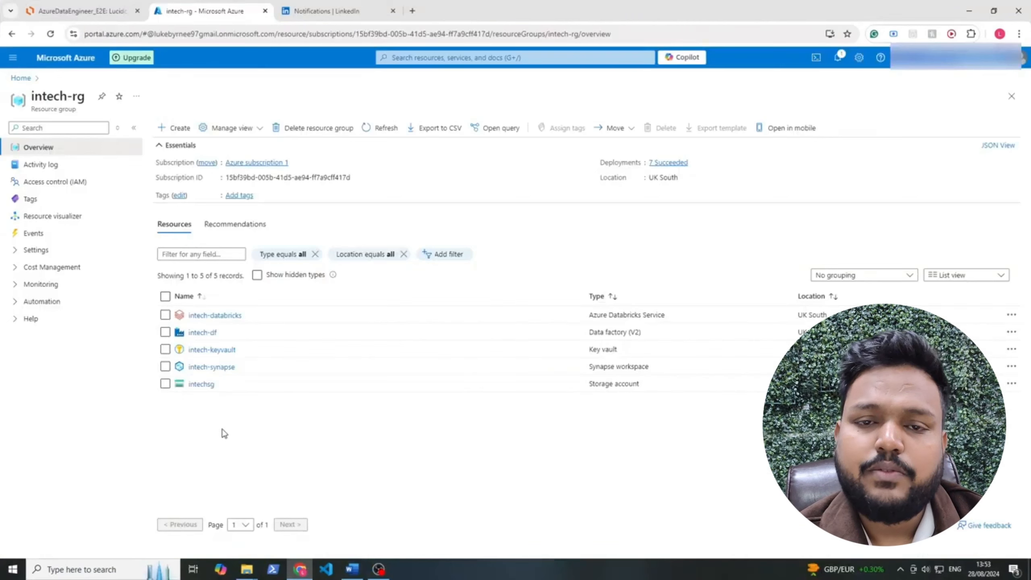
click(190, 333)
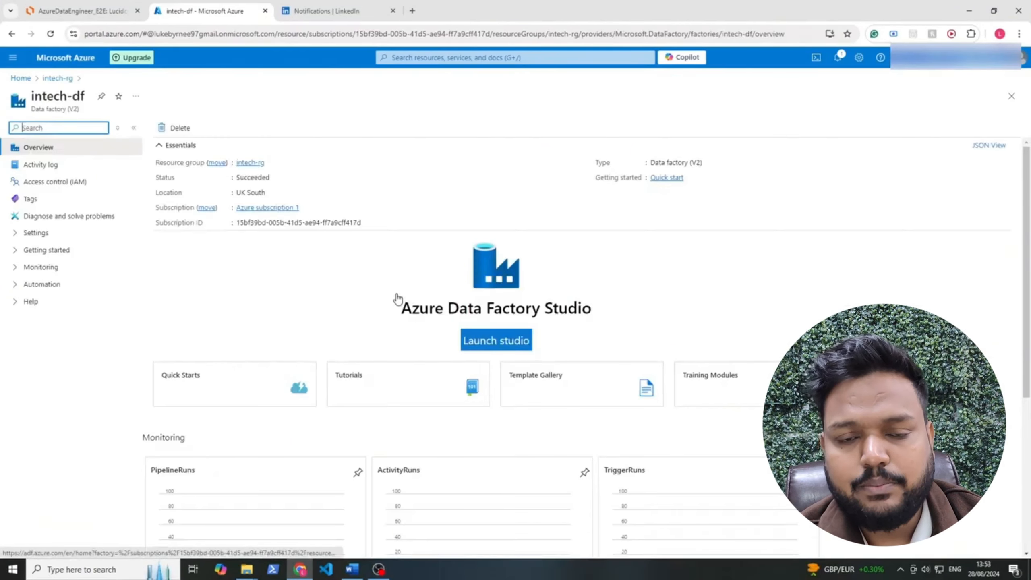
click(487, 354)
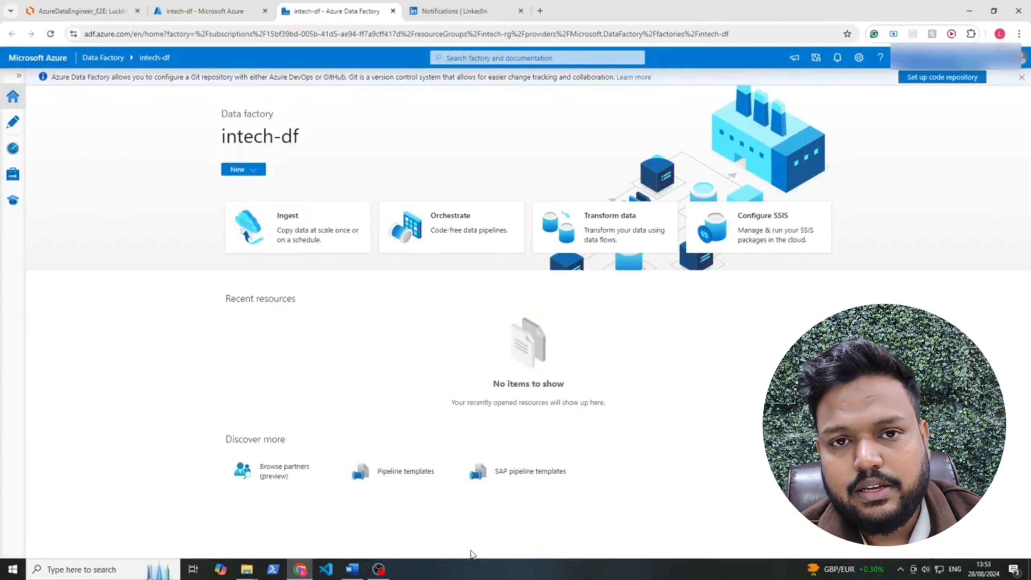
Launch SSMS via an 'ss' search and connect to the local SQLEXPRESS server with Windows Authentication
click(112, 569)
text(ss)
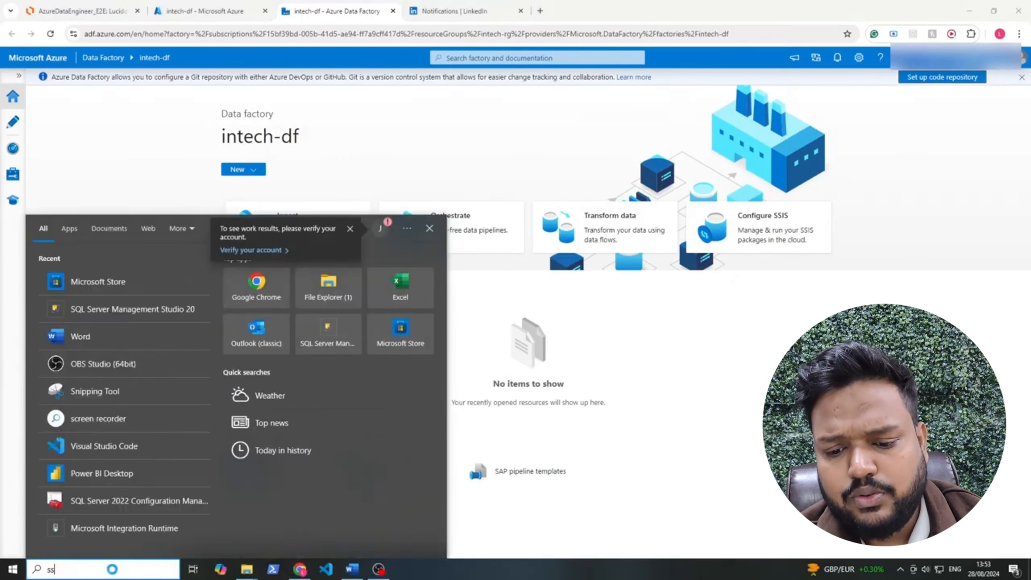
key(Return)
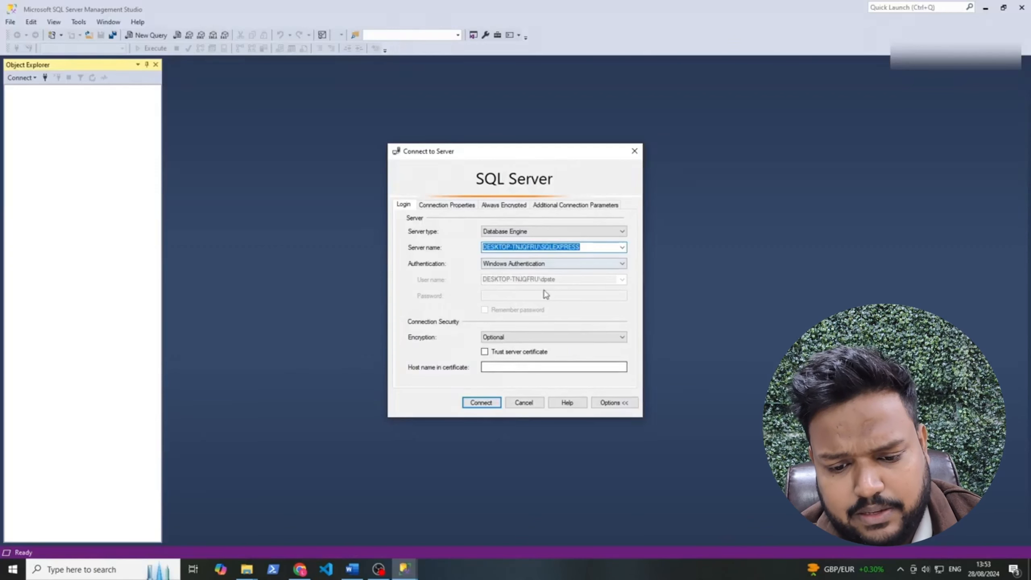
click(481, 402)
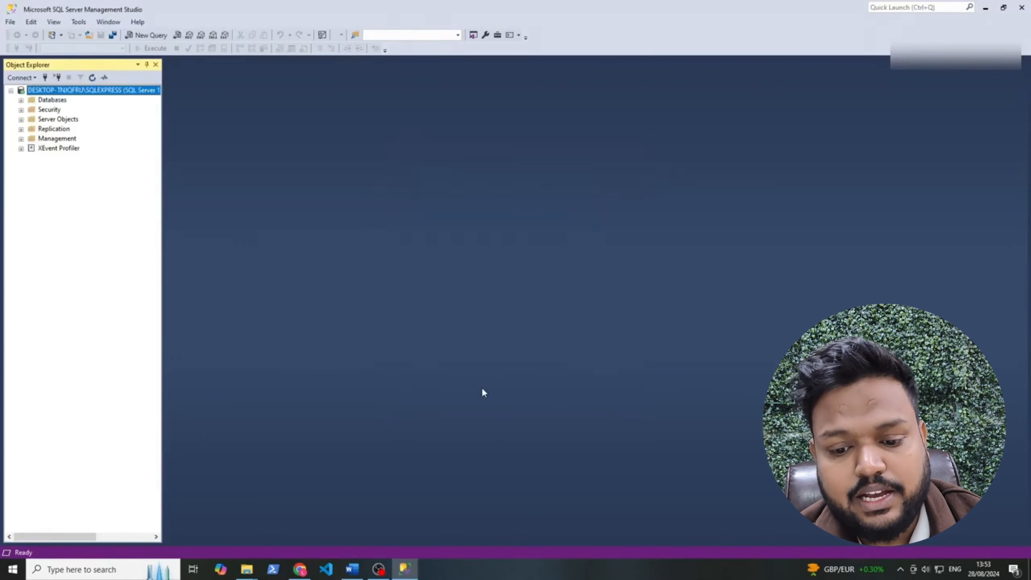
click(58, 573)
Open SQL Server 2022 Configuration Manager, mute the sound, and select the SQL Server (SQLEXPRESS) service
text(config)
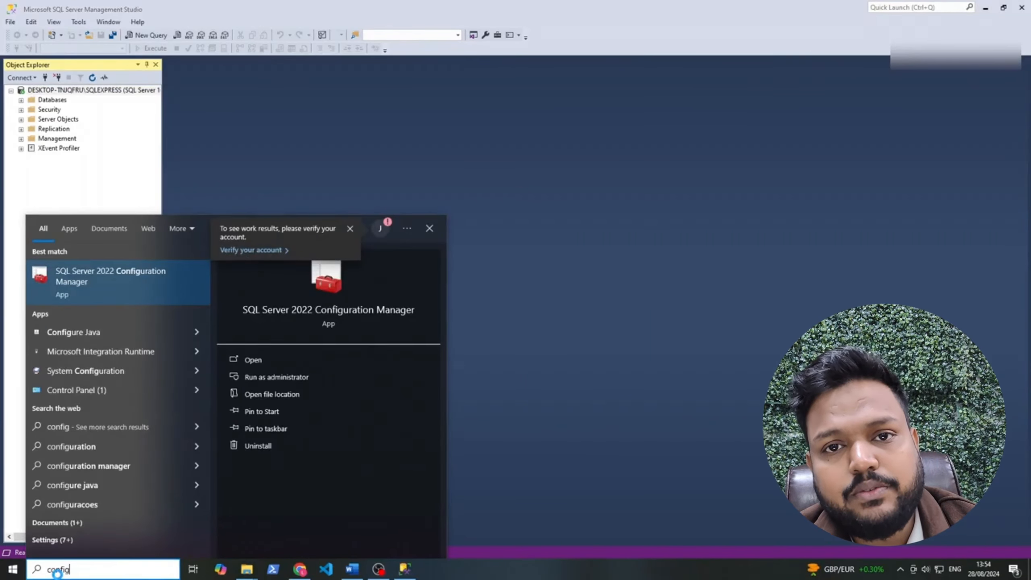
key(Return)
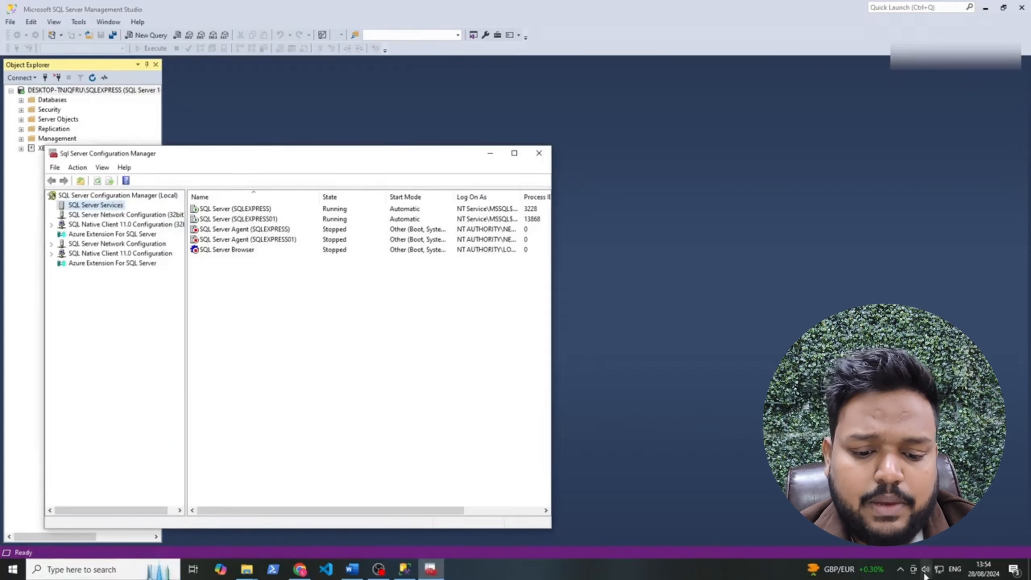
click(925, 570)
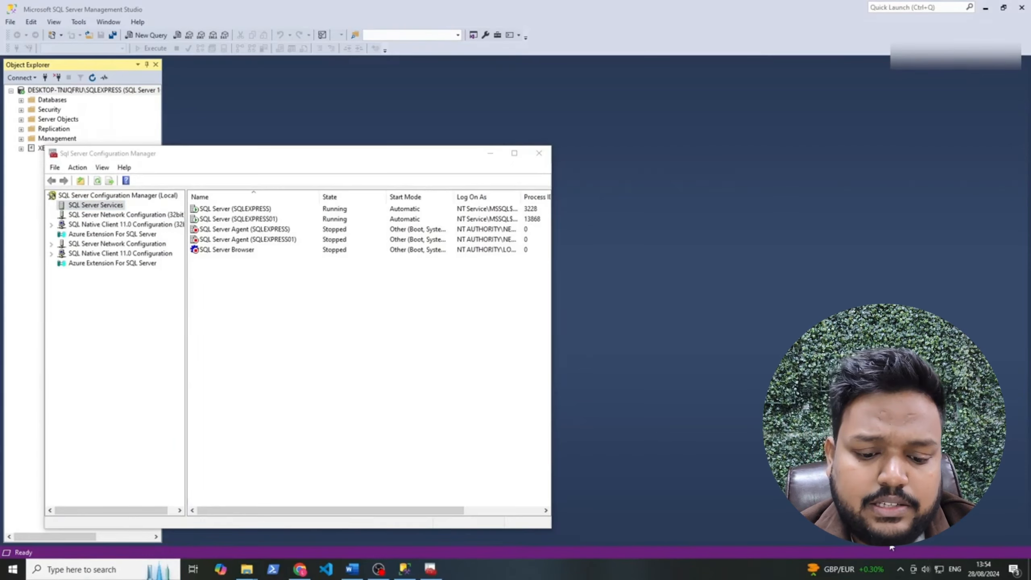
click(853, 544)
click(420, 377)
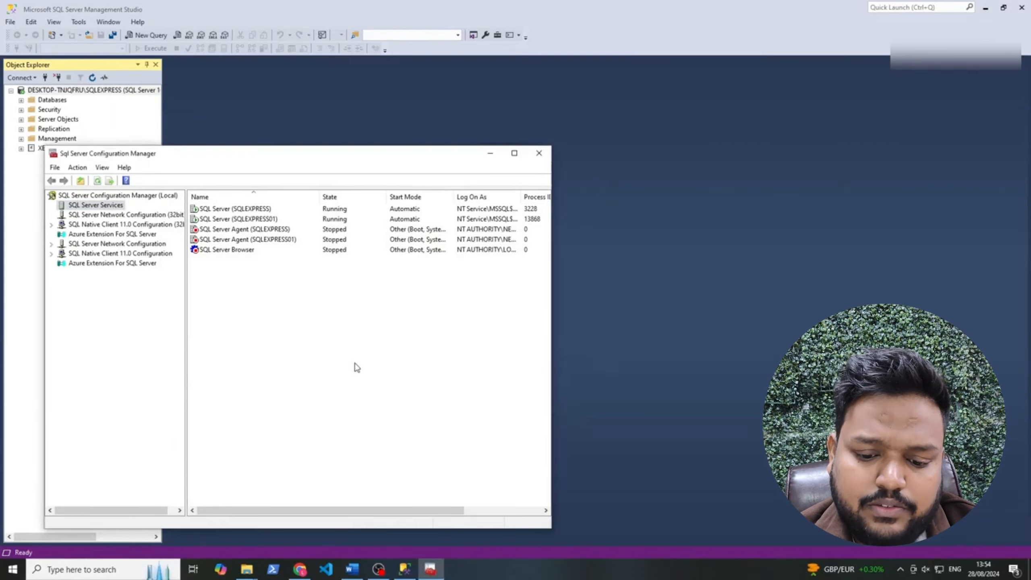
click(245, 208)
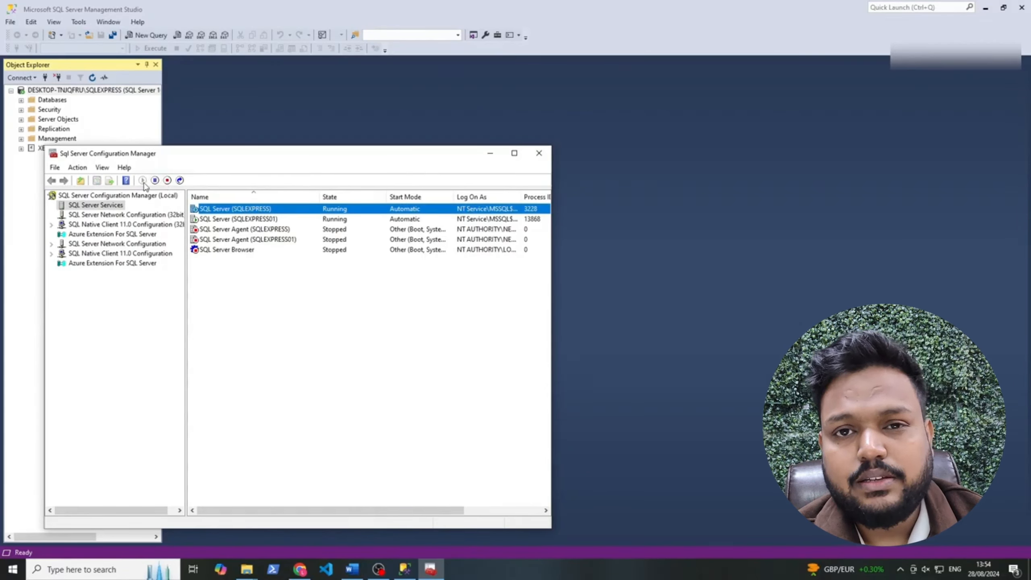
Close Configuration Manager and expand the AdventureWorksLT2022 database in SSMS Object Explorer
click(301, 290)
click(539, 153)
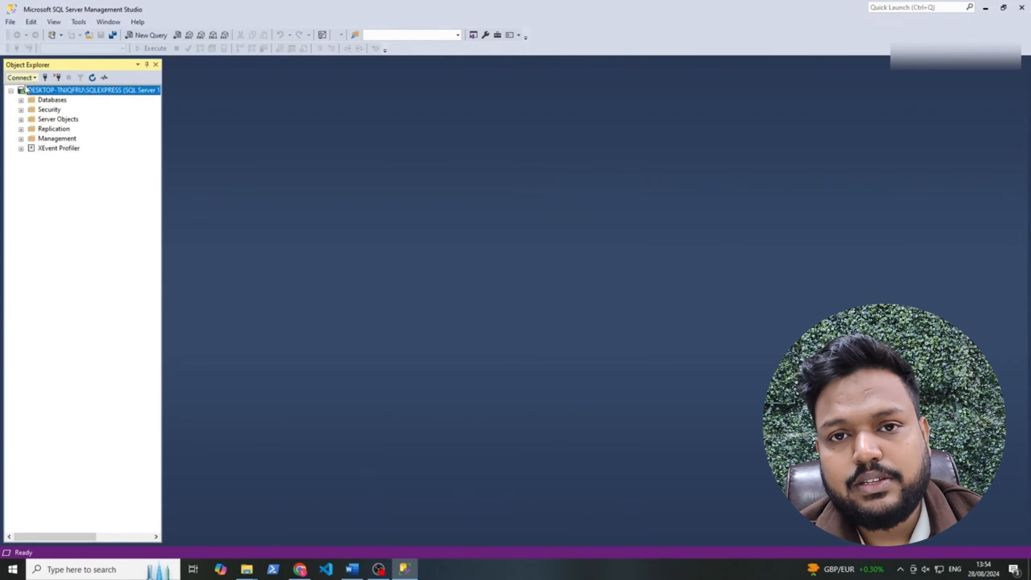
click(21, 100)
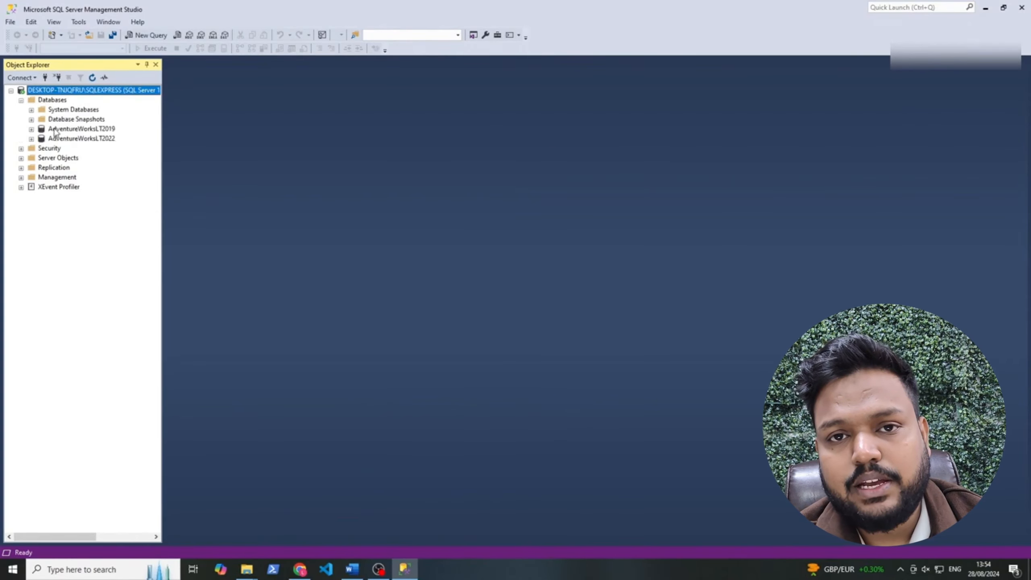
click(60, 140)
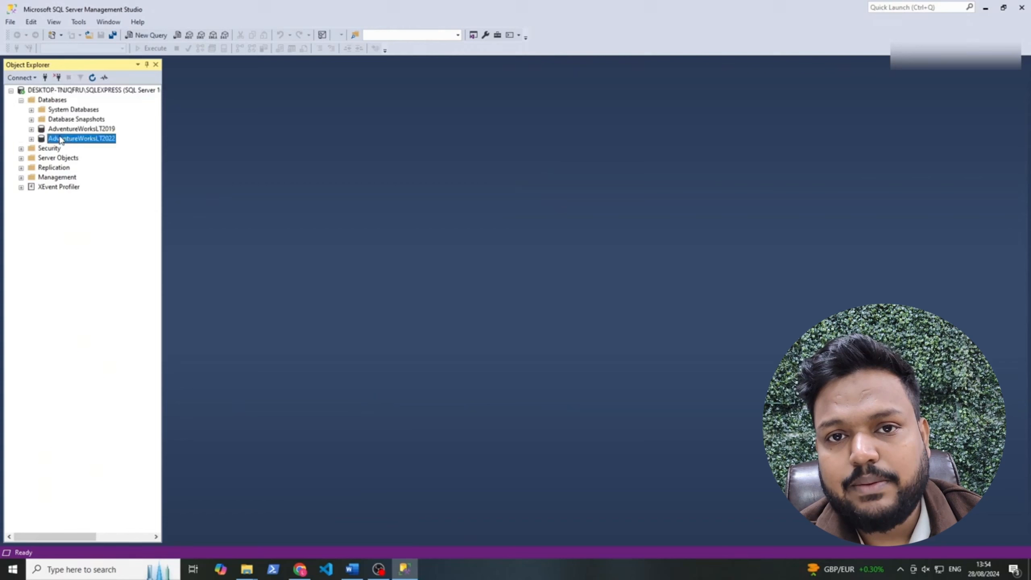
click(32, 139)
Query the top 1000 rows of SalesLT.Address and review the generated SELECT statement
click(43, 159)
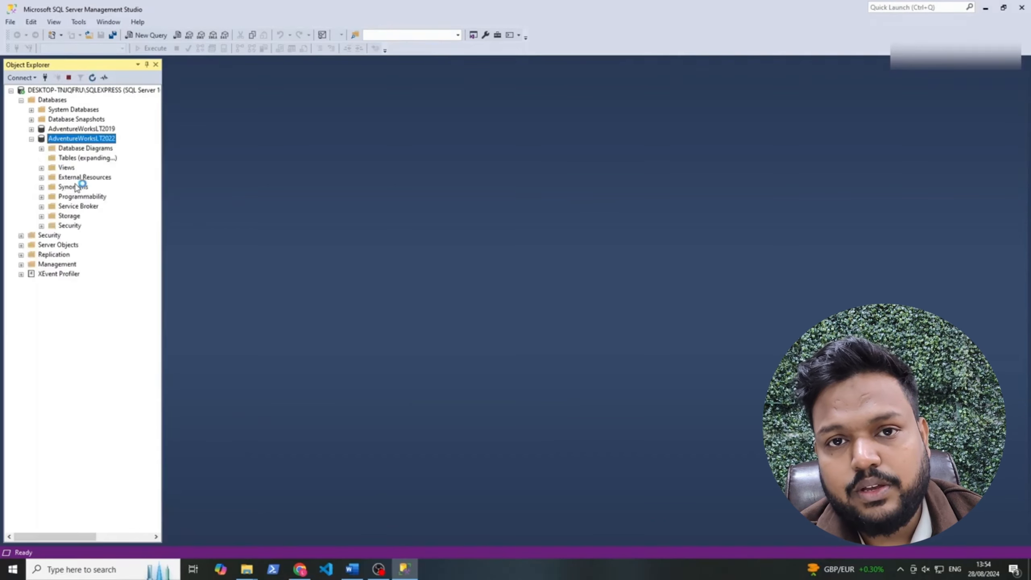
click(88, 215)
click(94, 228)
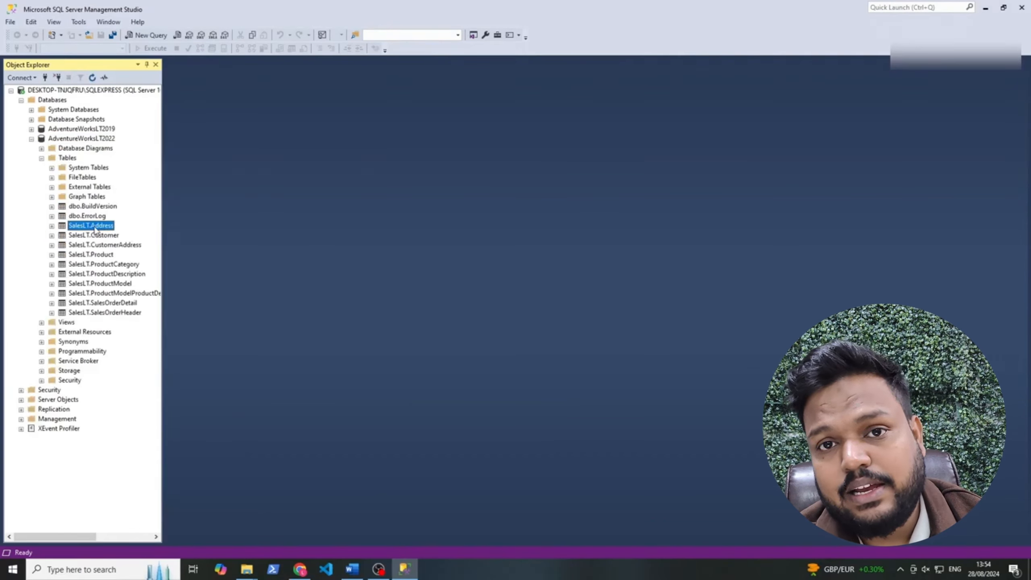
right_click(94, 228)
click(136, 260)
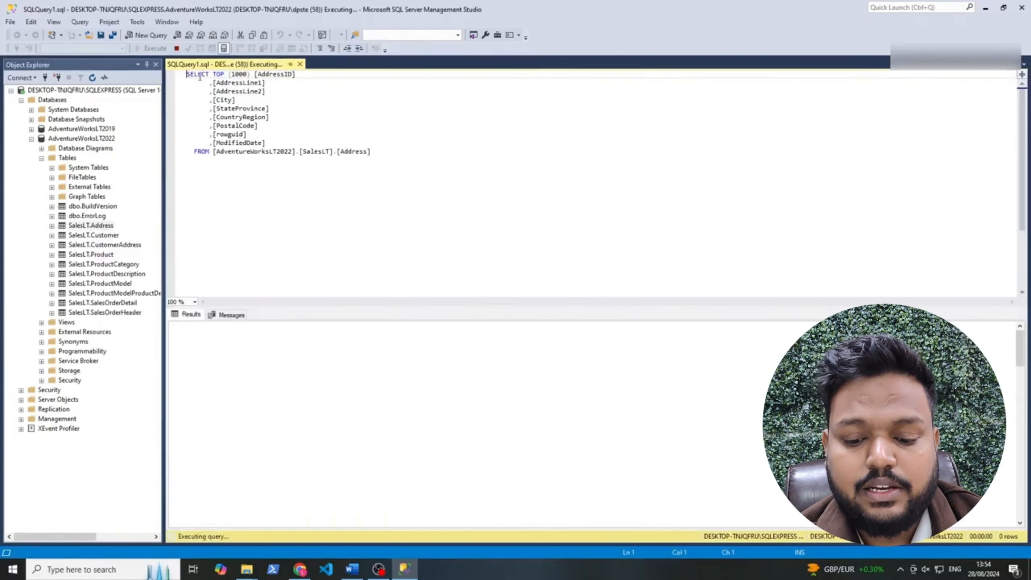
drag(199, 77, 421, 196)
drag(352, 188, 144, 84)
click(290, 126)
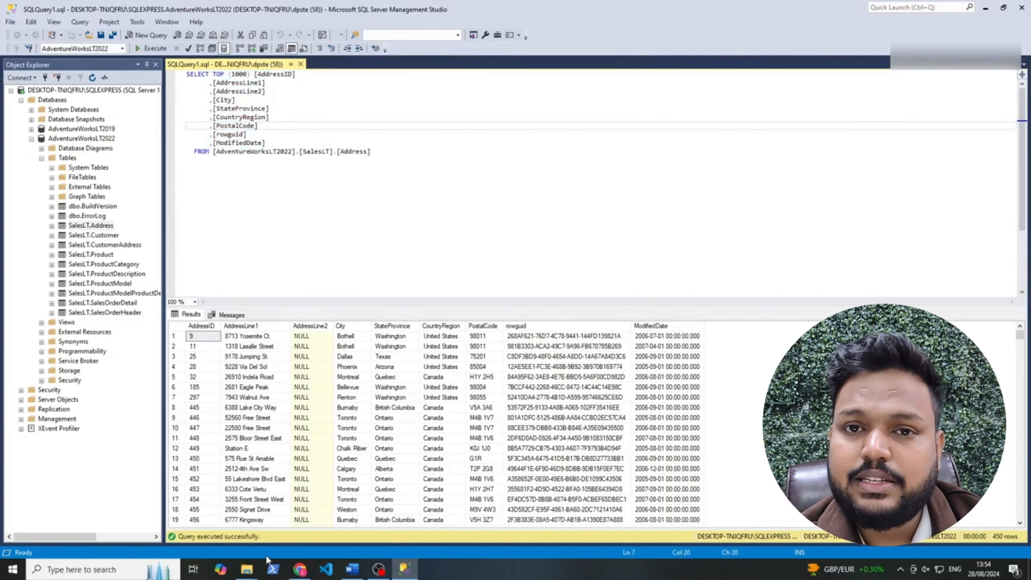
Check the Azure Data Factory shape in the Lucidchart diagram, then bring createlogin.sql back
mouse_move(252, 571)
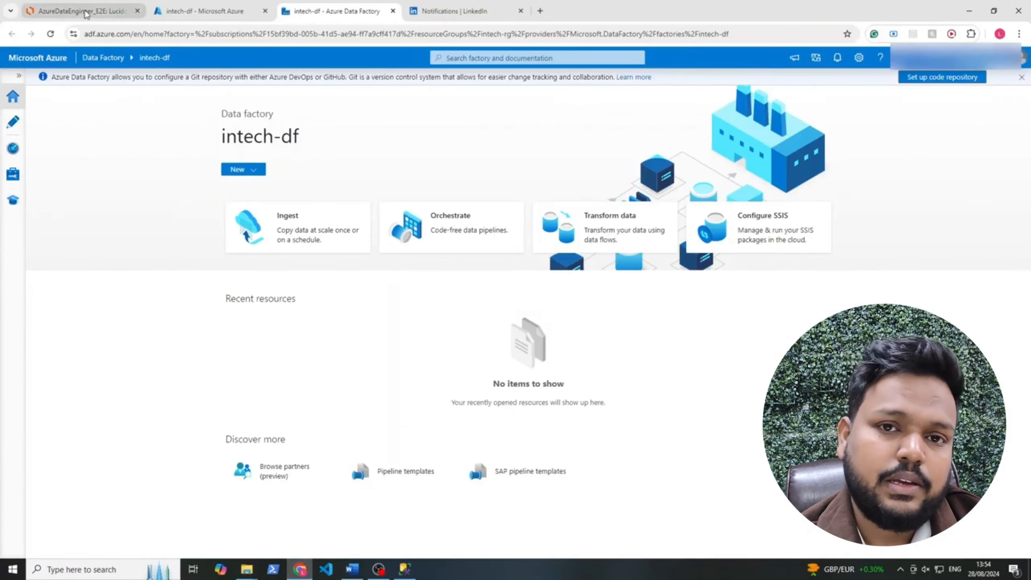
click(77, 11)
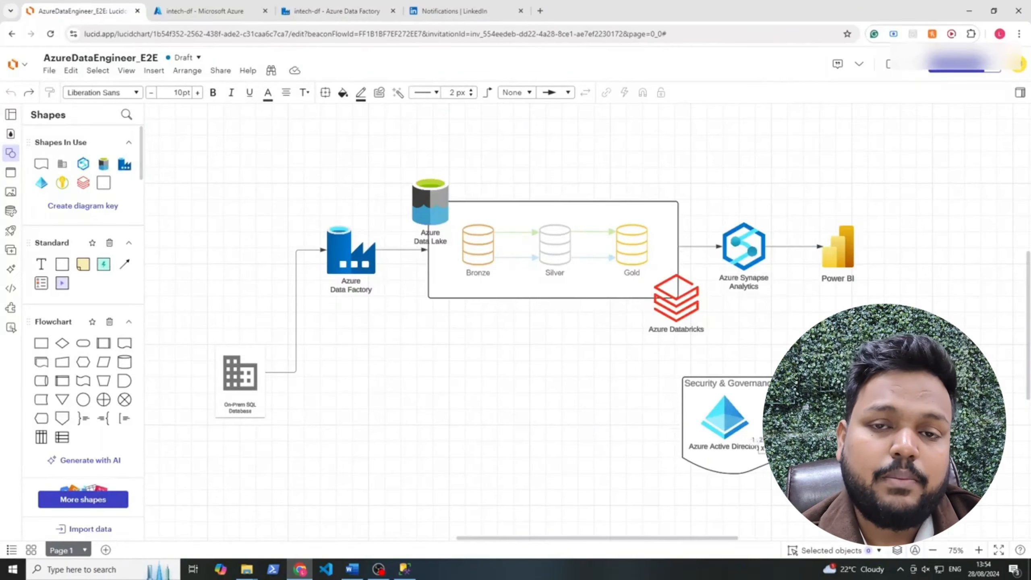
click(359, 277)
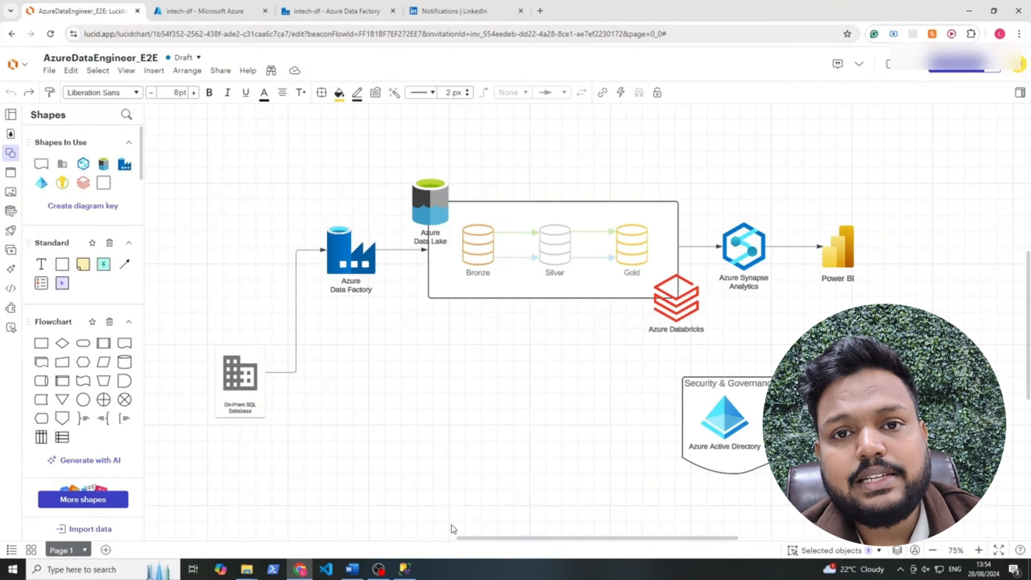
click(208, 65)
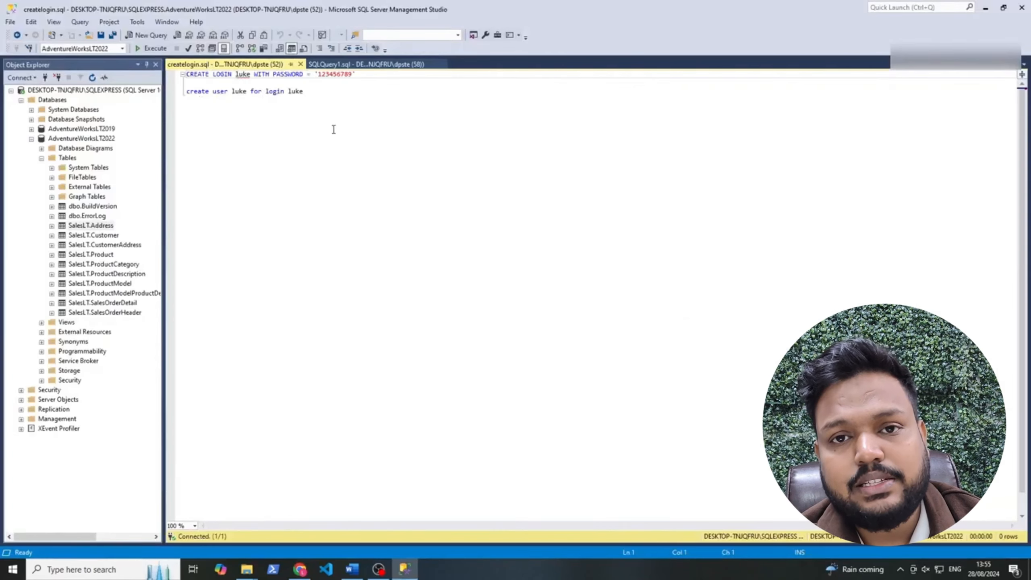
Review the login name, password and user in the CREATE LOGIN/CREATE USER statements against AdventureWorksLT2022
key(ctrl+a)
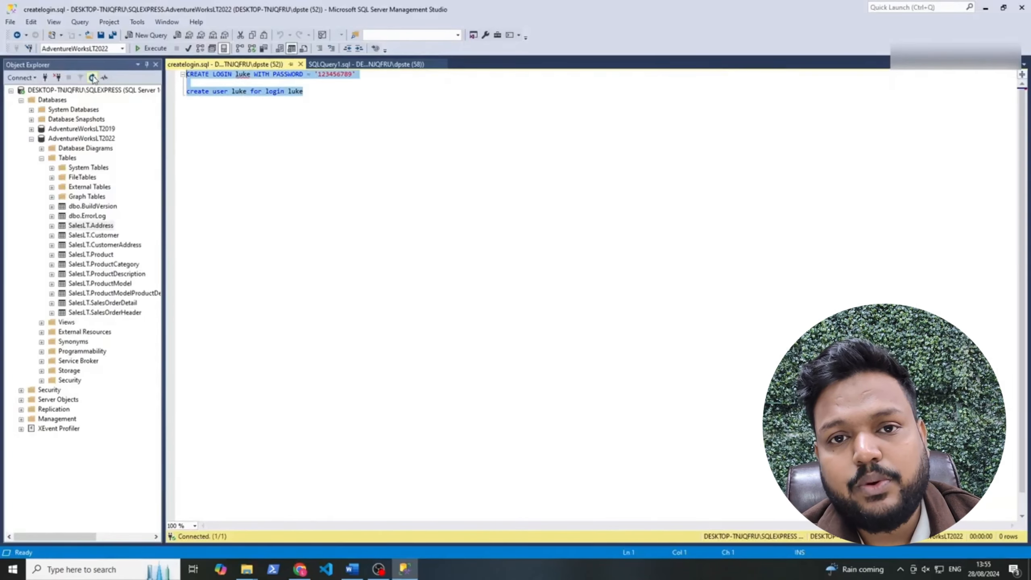
click(234, 155)
click(195, 74)
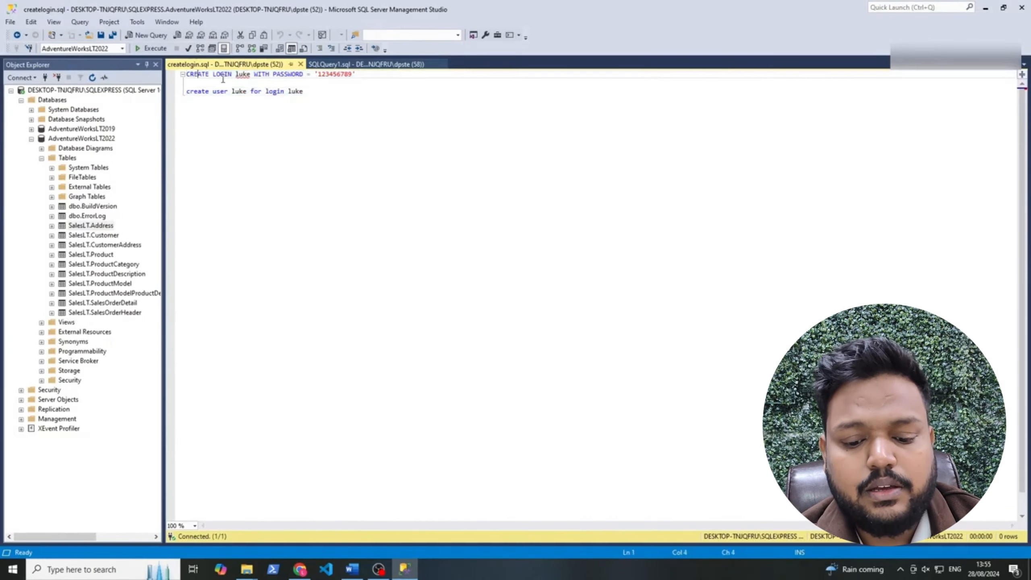
double_click(243, 74)
double_click(329, 74)
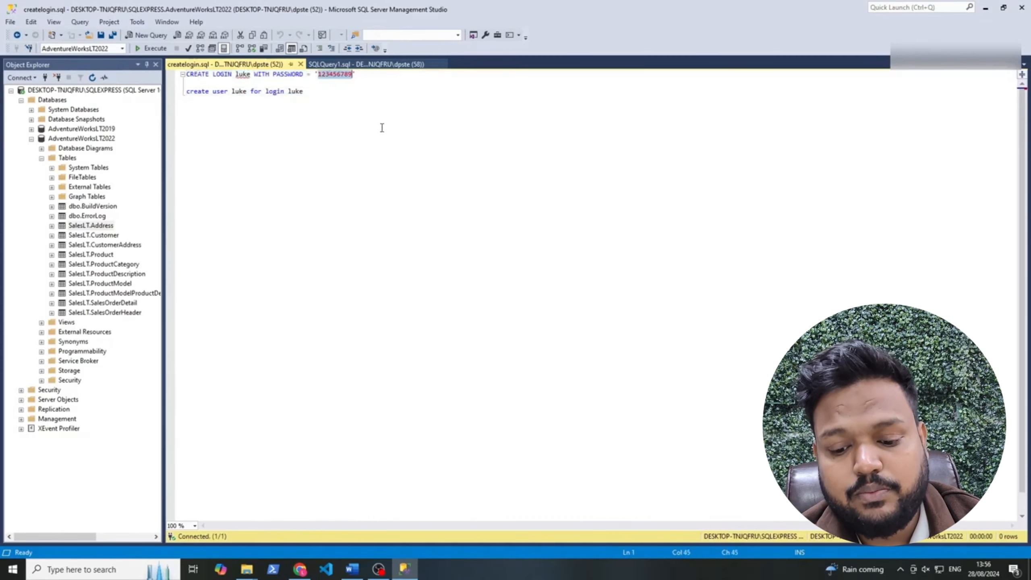
double_click(240, 91)
double_click(279, 91)
click(326, 94)
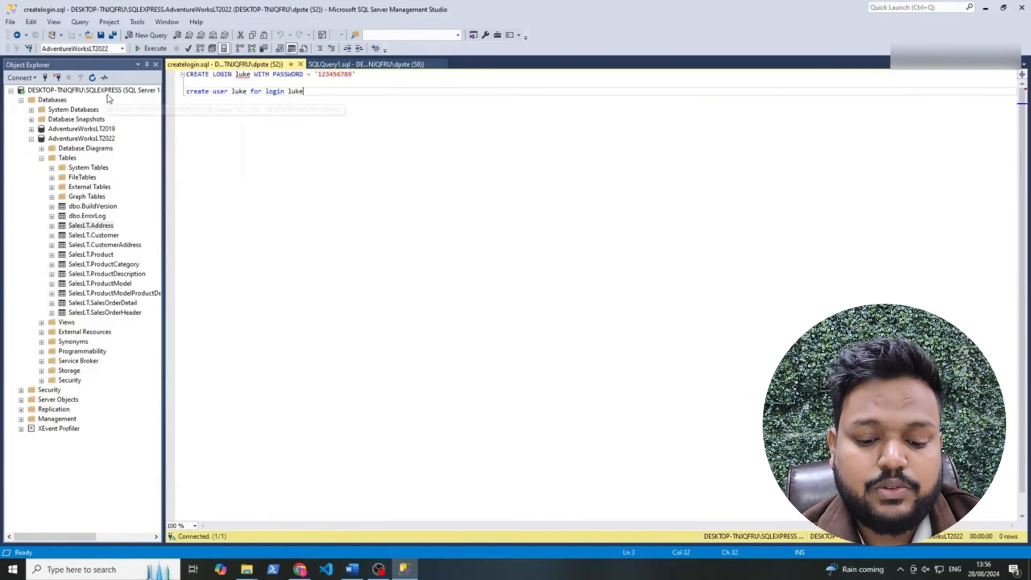
click(73, 138)
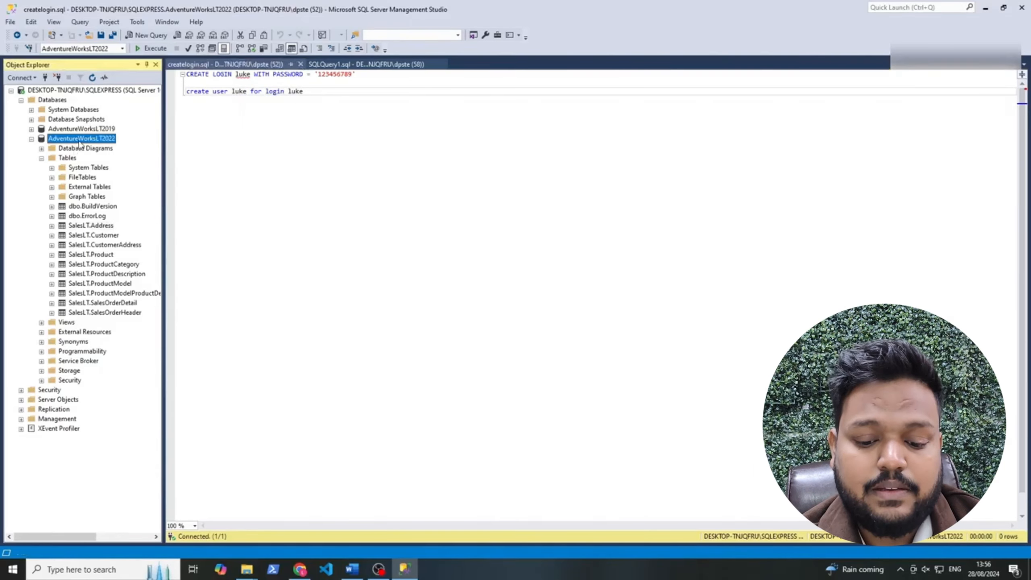
click(204, 91)
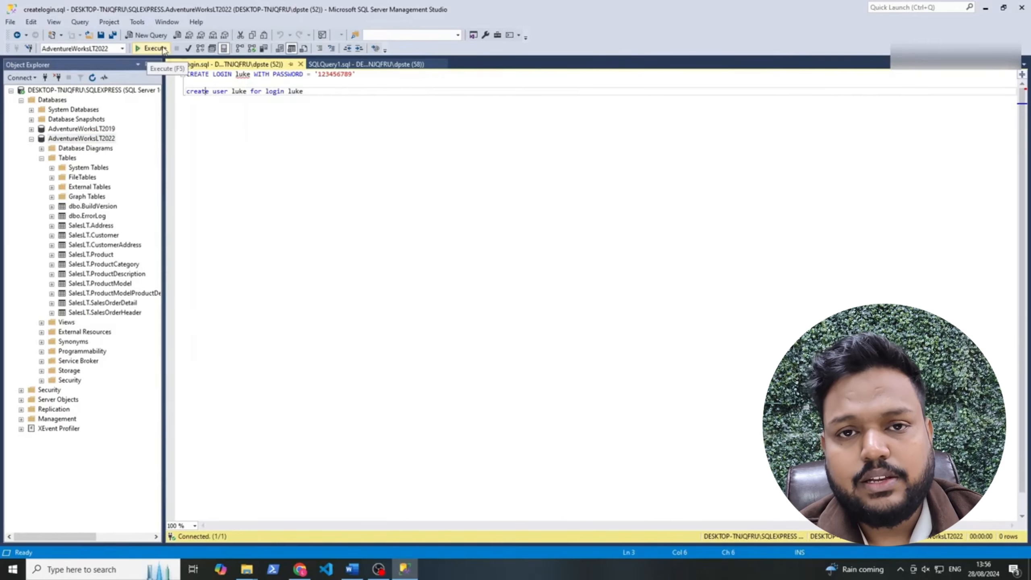
Run the script, which fails because the login 'luke' already exists
click(164, 49)
drag(343, 333, 179, 325)
click(413, 384)
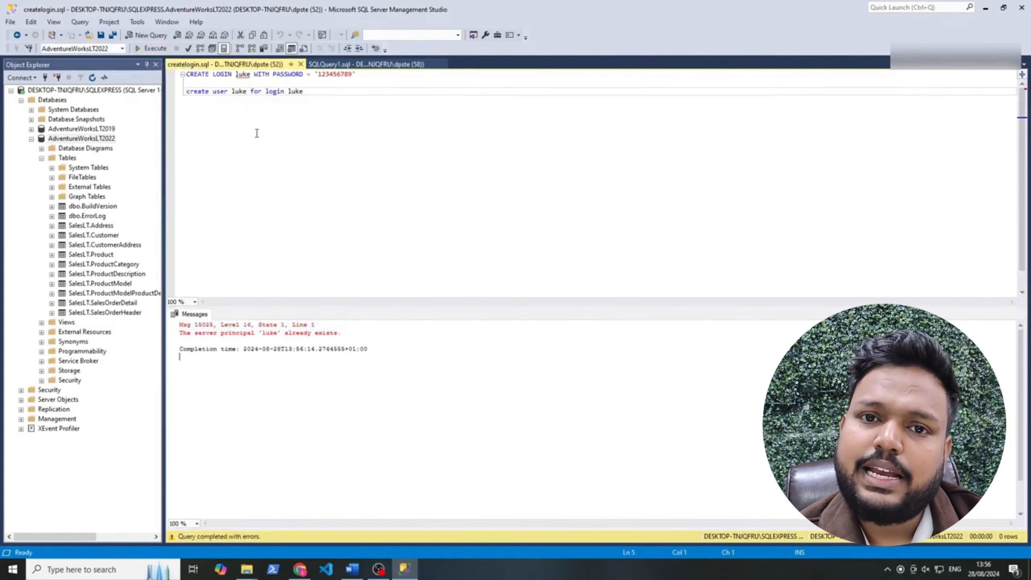
Rename the login to luke2 and rerun the script, creating the login and user successfully
double_click(244, 75)
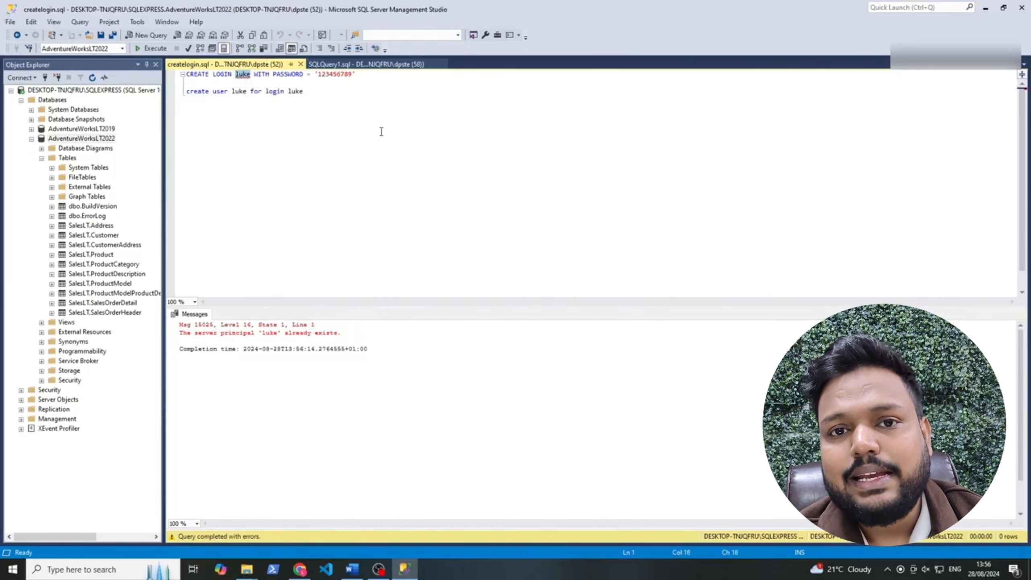
text(luke2)
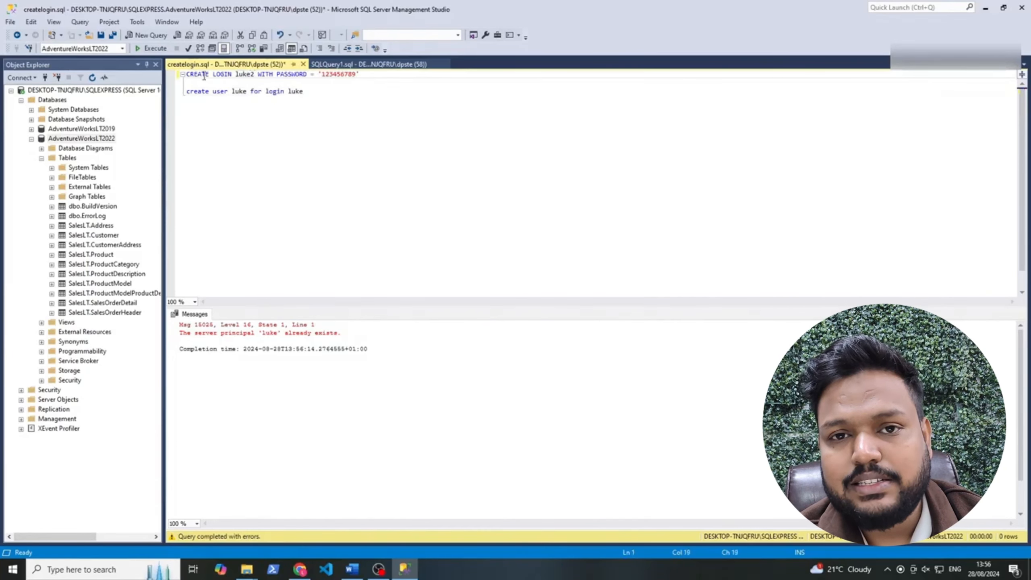
key(F5)
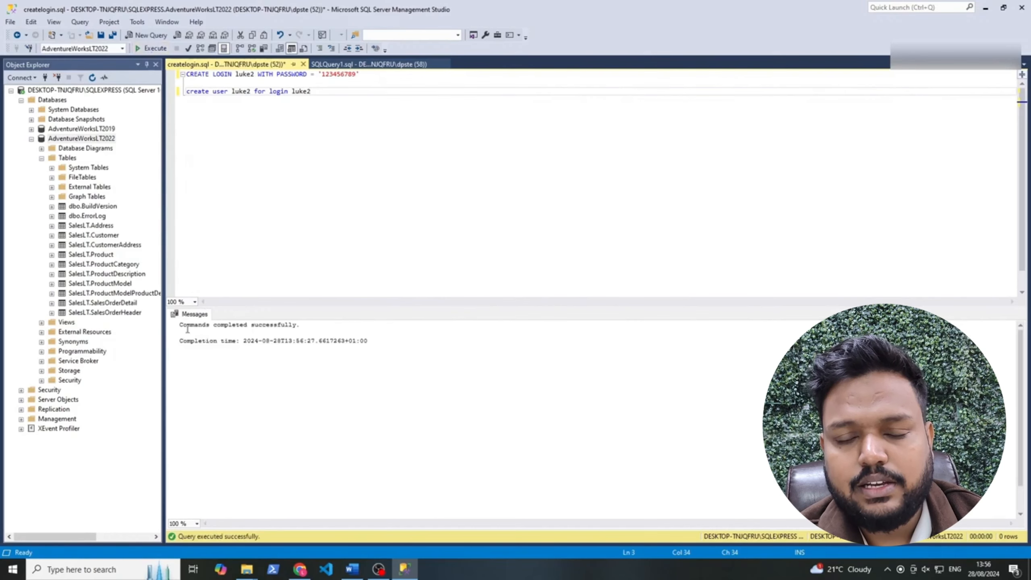
drag(187, 329, 300, 327)
drag(246, 117, 194, 64)
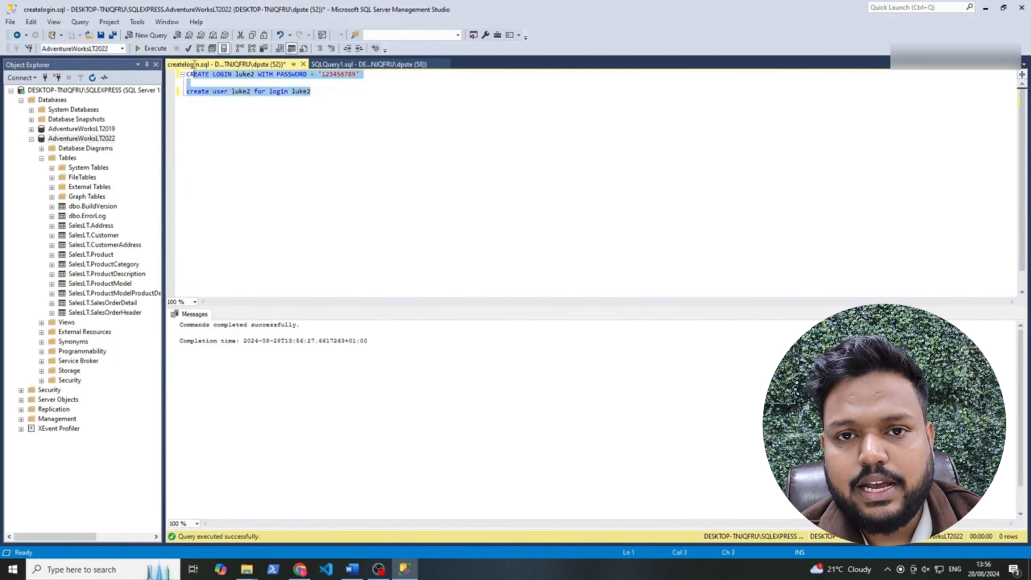
click(211, 100)
click(300, 570)
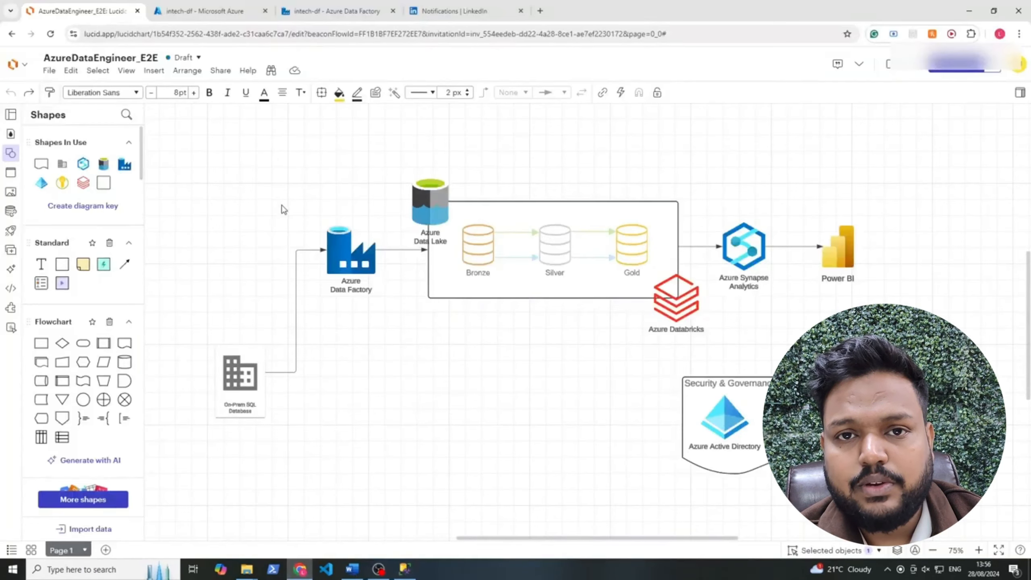
Find intech-keyvault through the portal search and view its Secrets list
click(195, 12)
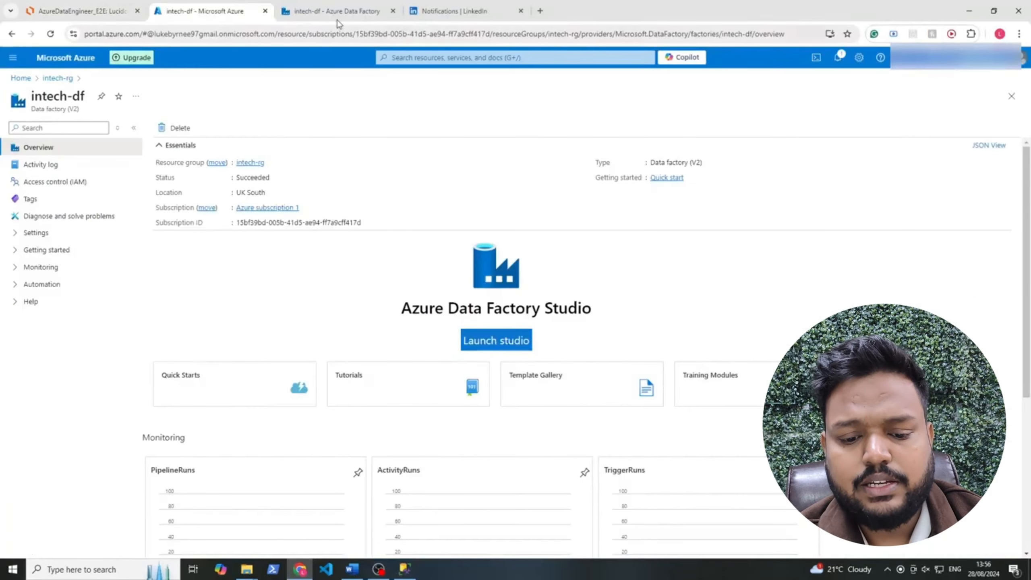
click(425, 57)
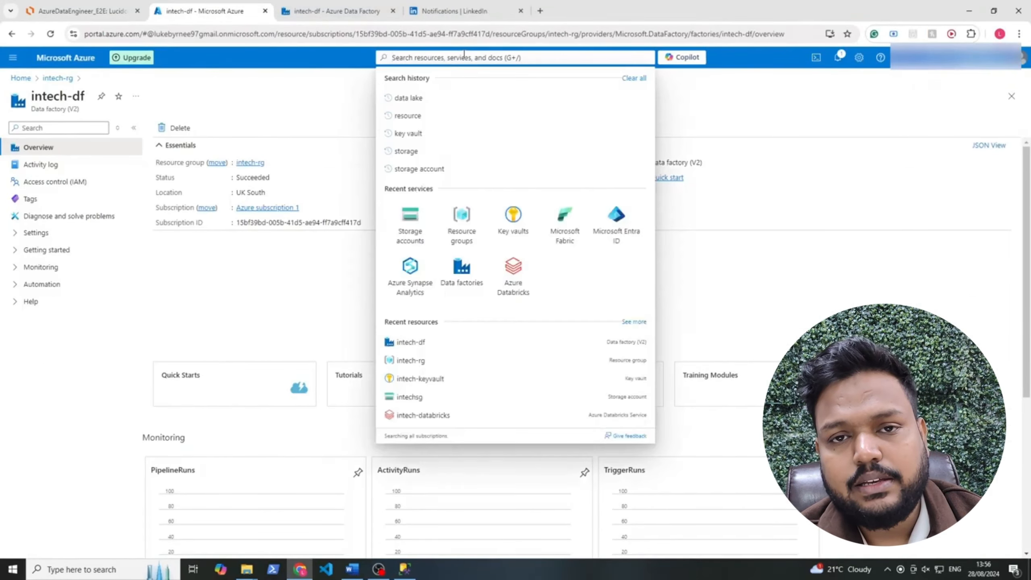
text(key vau)
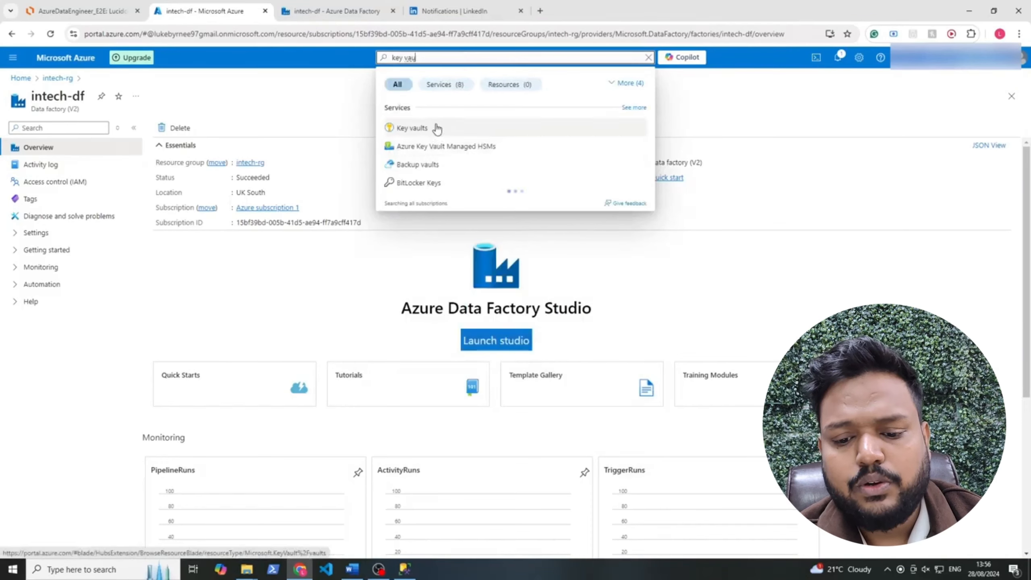
click(435, 127)
drag(118, 222, 45, 223)
click(66, 212)
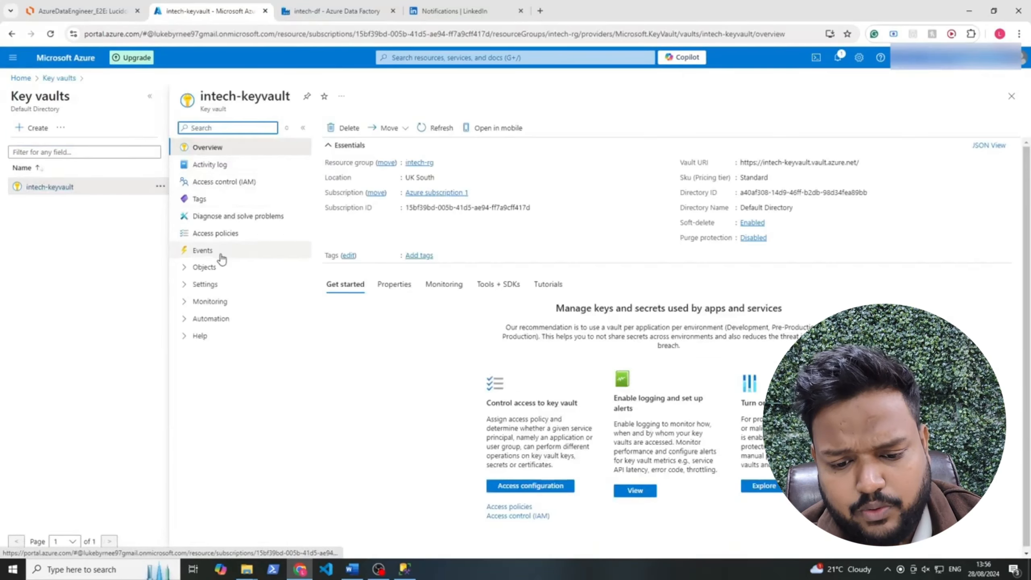
click(218, 267)
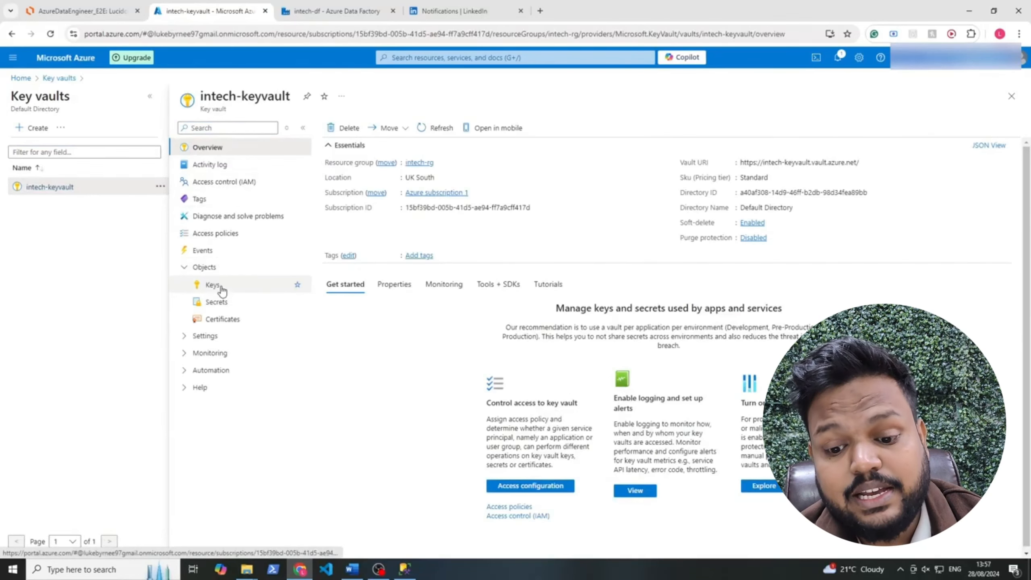
click(222, 302)
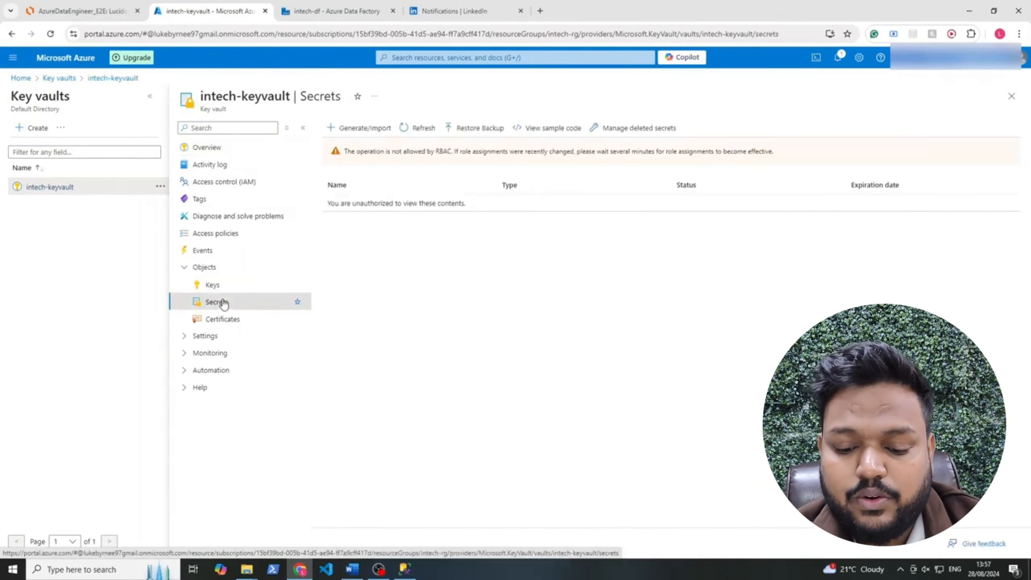
Look over the Keys create form's type and size options, then start a new secret instead
click(220, 285)
click(360, 128)
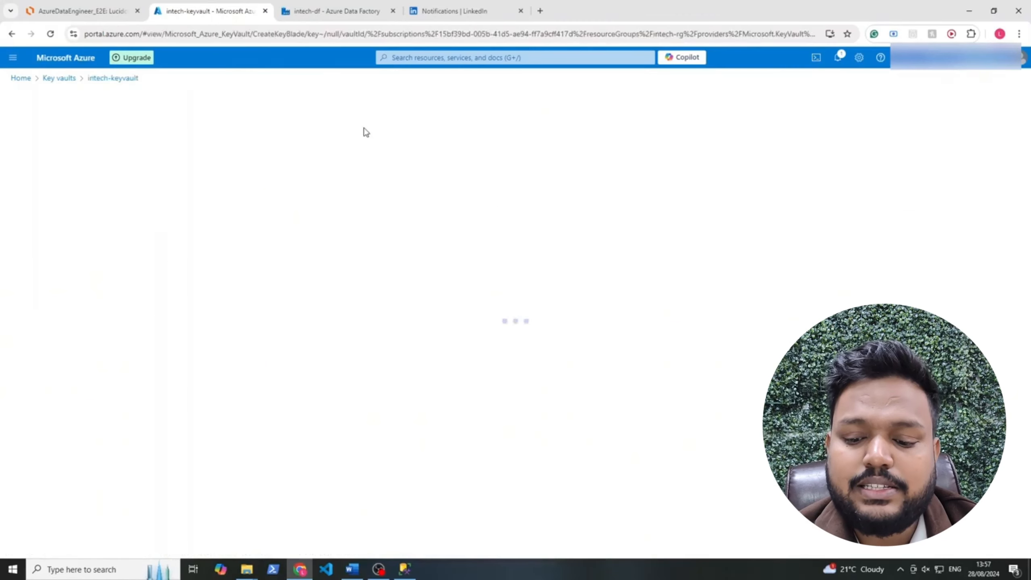
drag(205, 252, 2, 203)
click(294, 258)
click(12, 34)
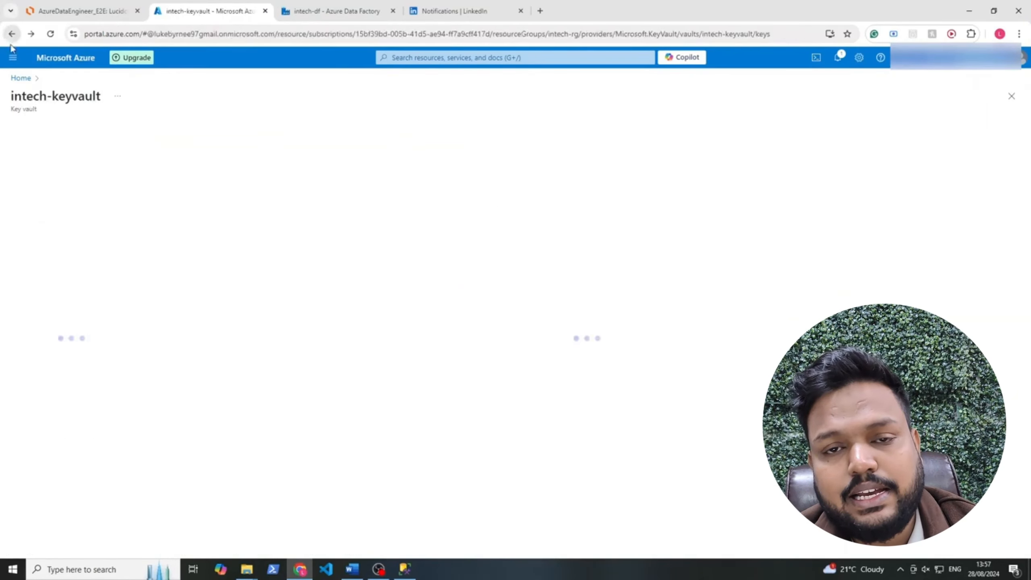
click(73, 303)
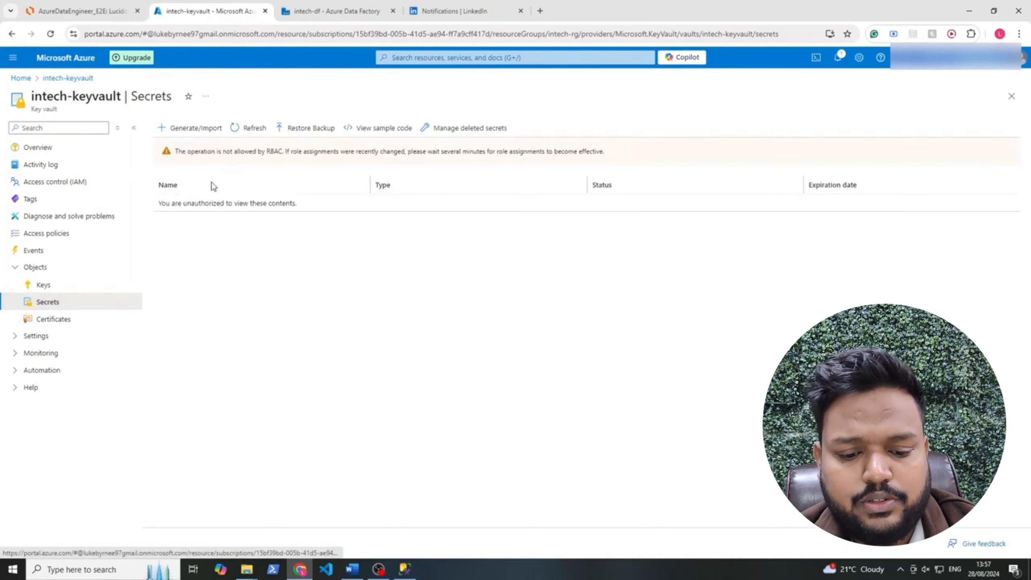
click(183, 129)
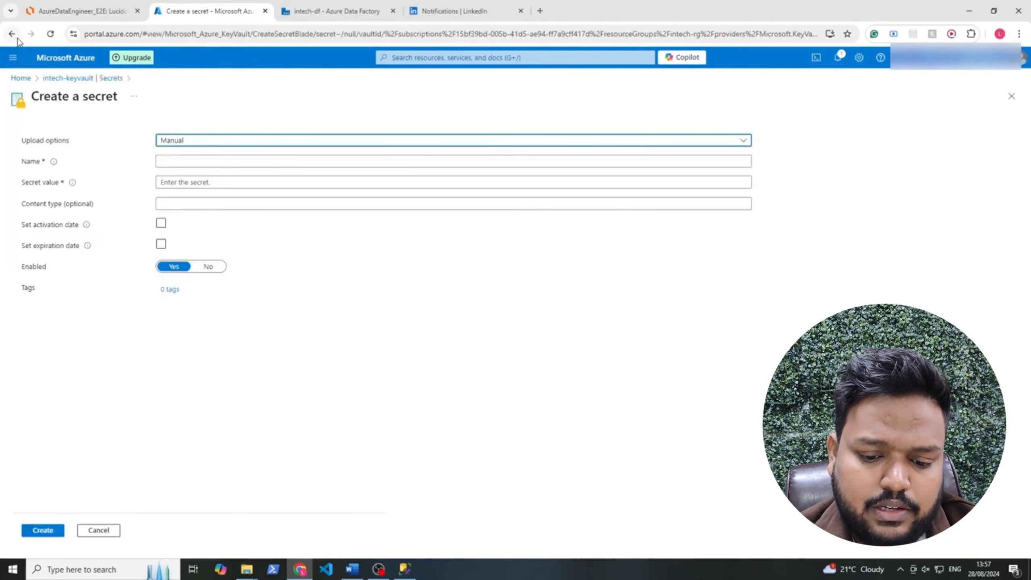
Submit the secret 'username', hit the RBAC permission error, and go to Access control (IAM)
click(212, 161)
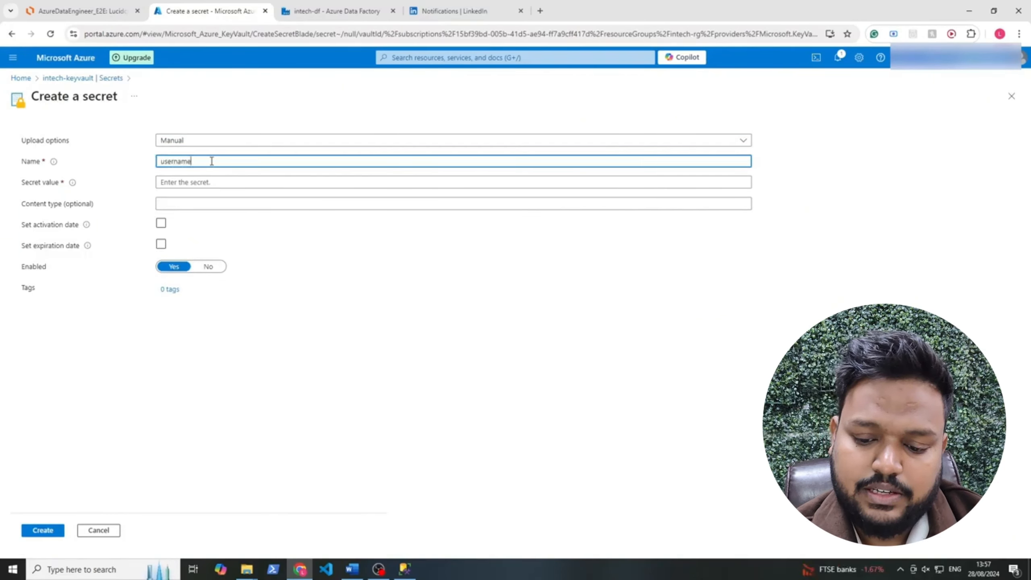
key(Tab)
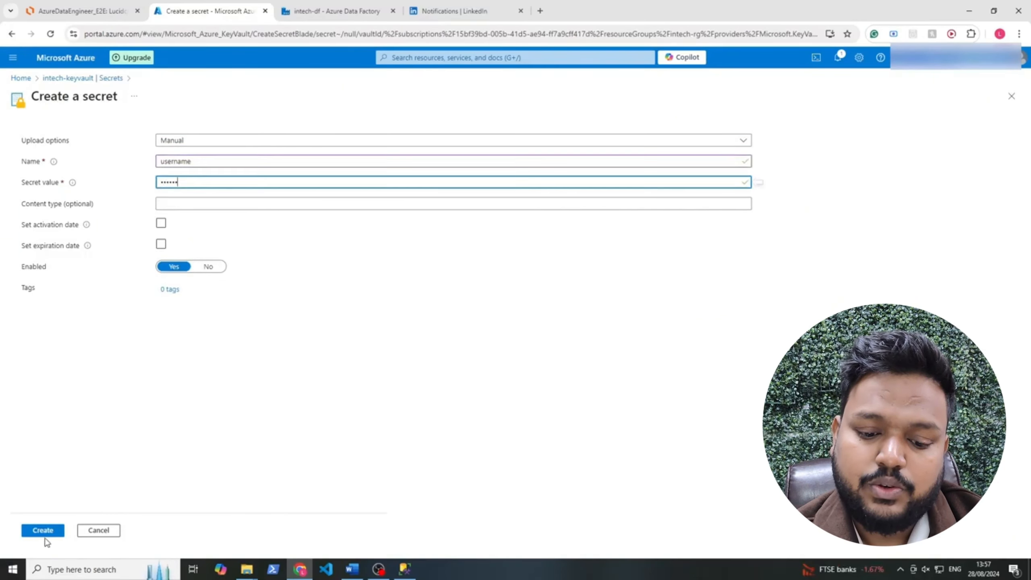
click(45, 532)
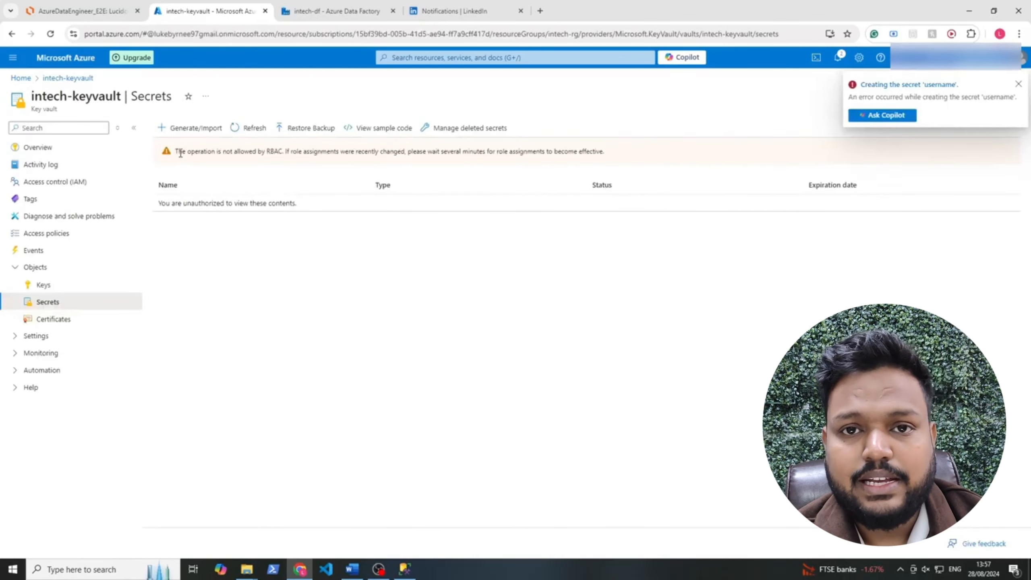
drag(176, 152, 281, 152)
click(282, 152)
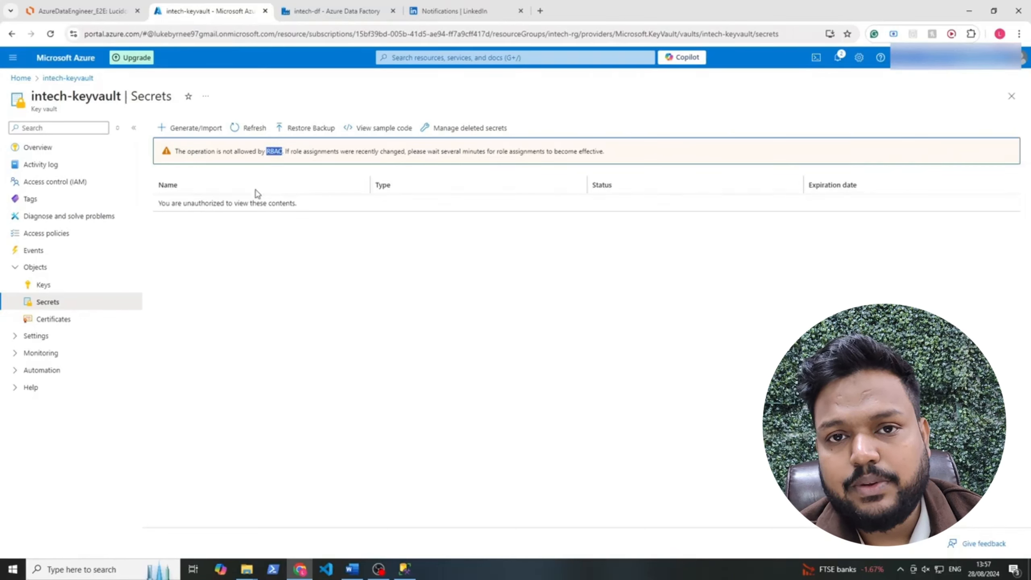
click(195, 237)
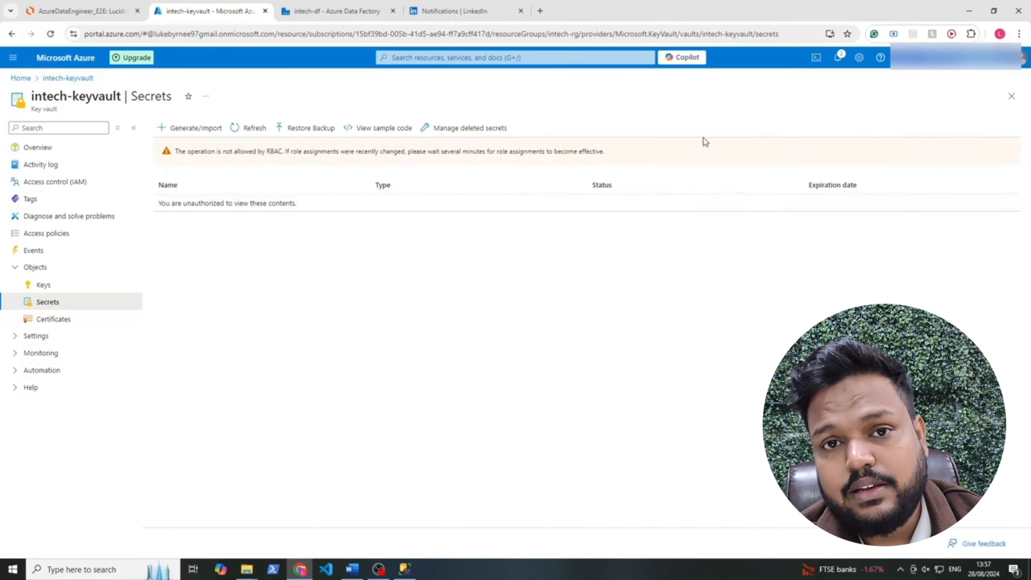
click(71, 187)
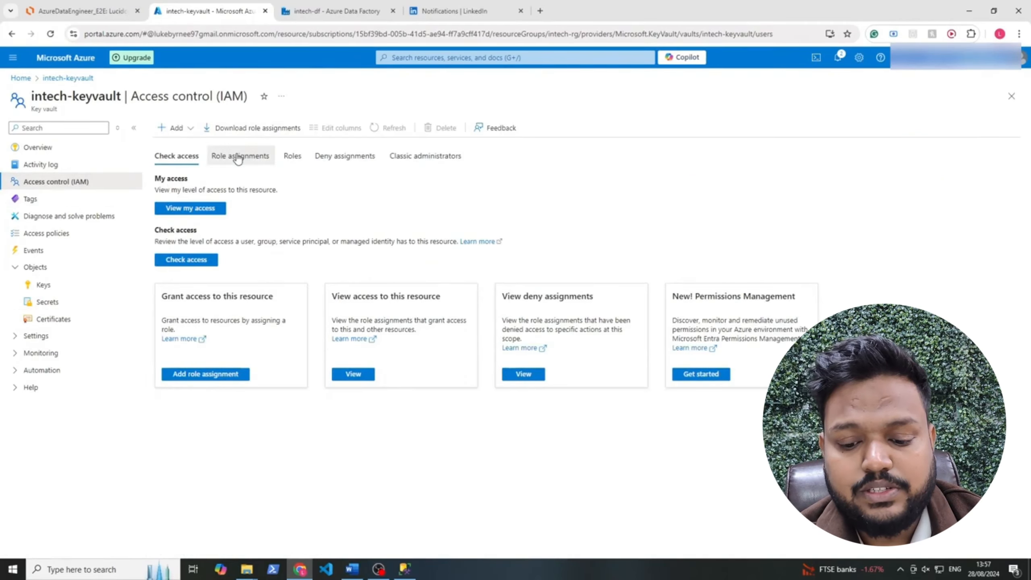
Review intech-keyvault's existing role assignments, noting the unknown Contributor entry
click(239, 158)
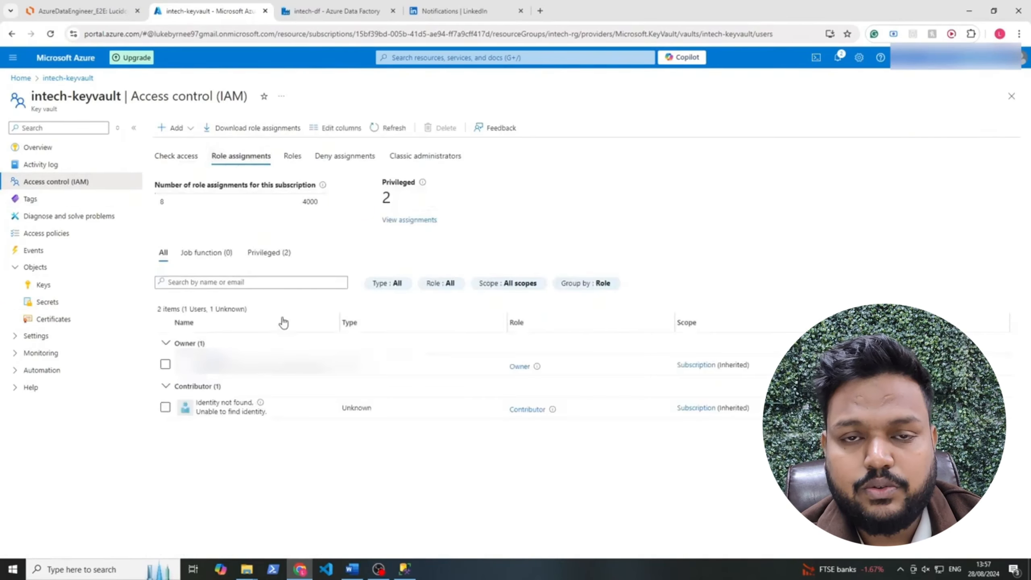
drag(258, 419, 145, 385)
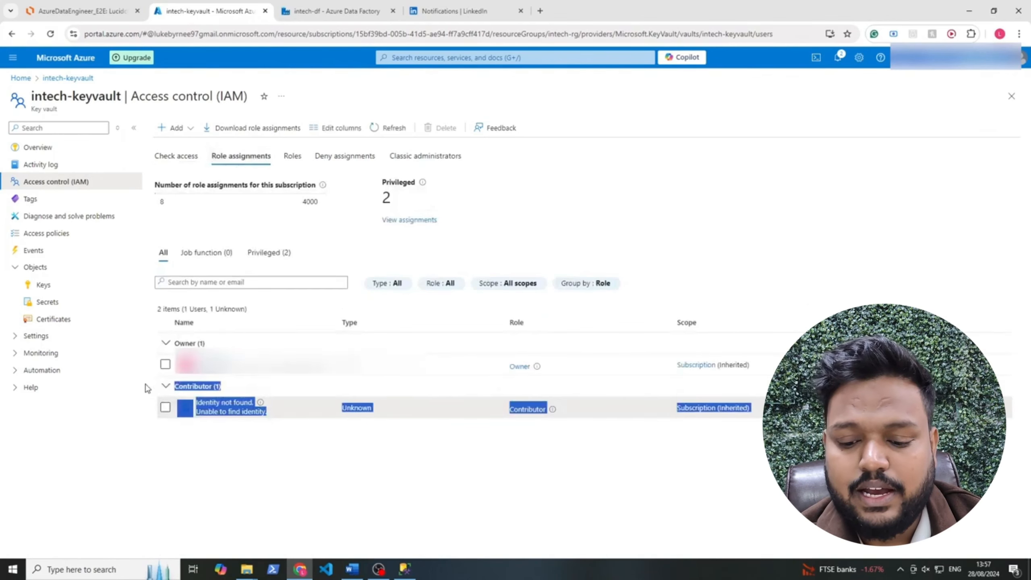
click(351, 454)
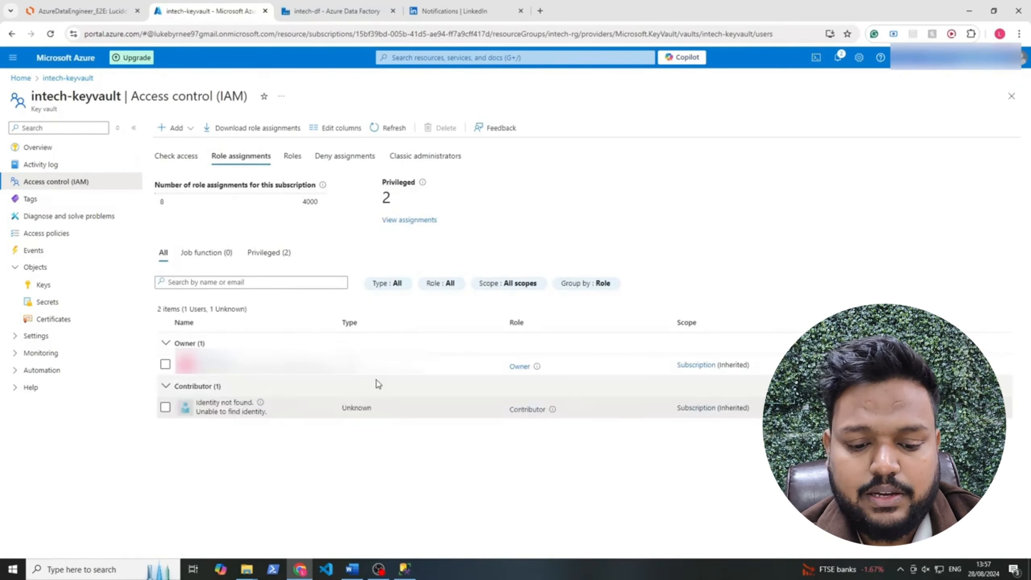
Start a new role assignment, searching 'admin' to choose Key Vault Administrator
click(178, 128)
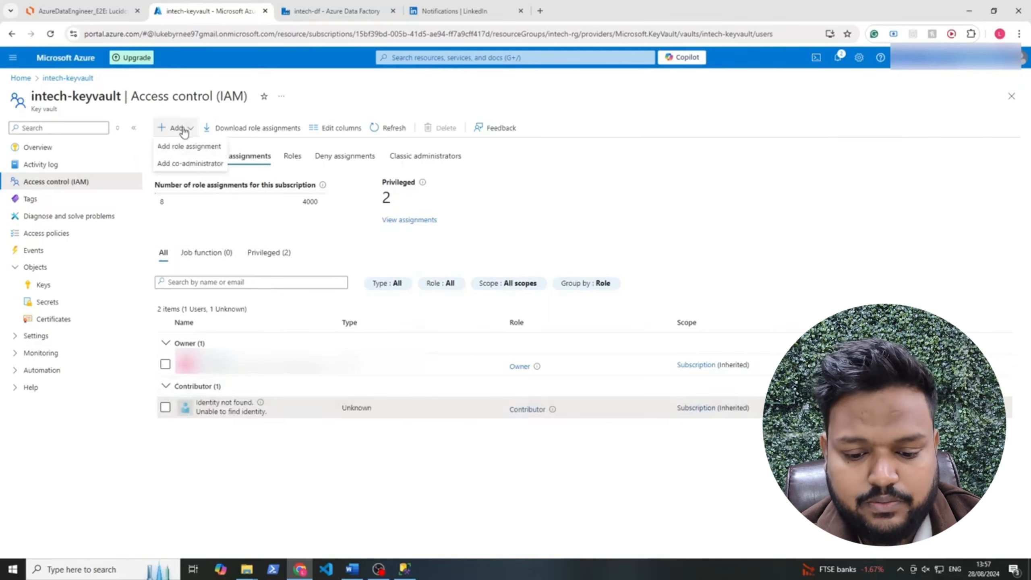
click(190, 147)
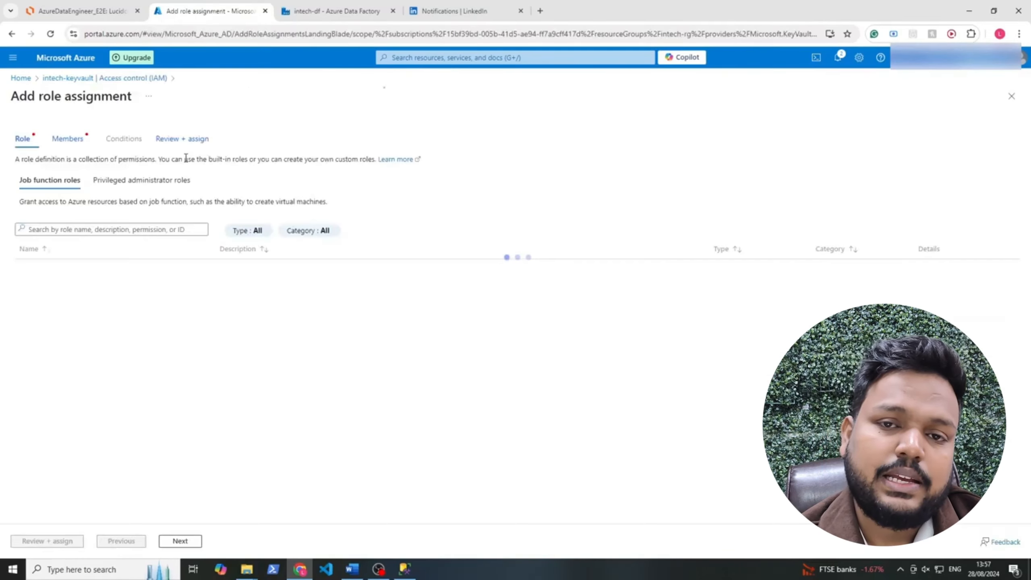
click(62, 229)
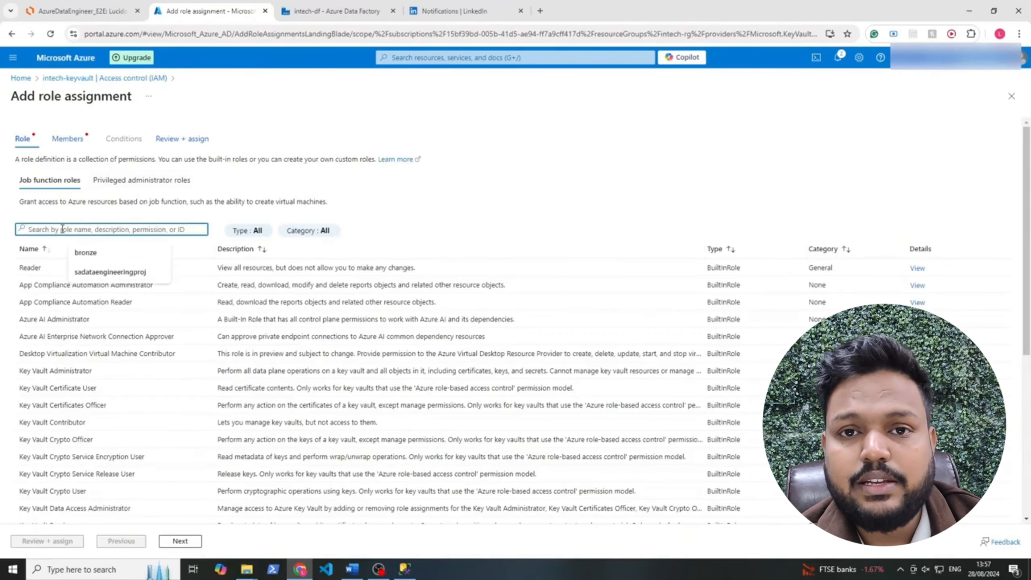
text(admin)
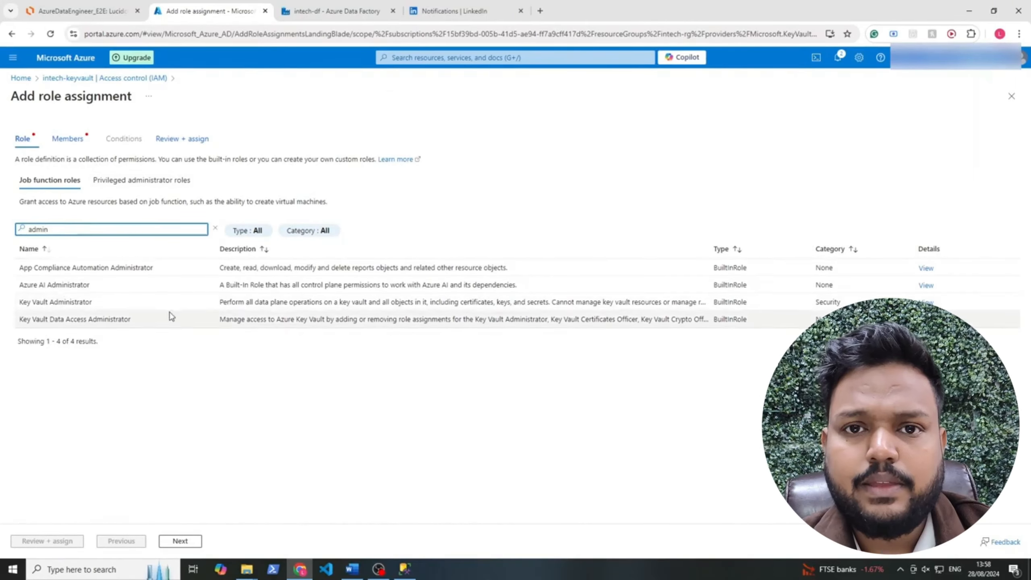
drag(221, 302, 645, 302)
click(631, 386)
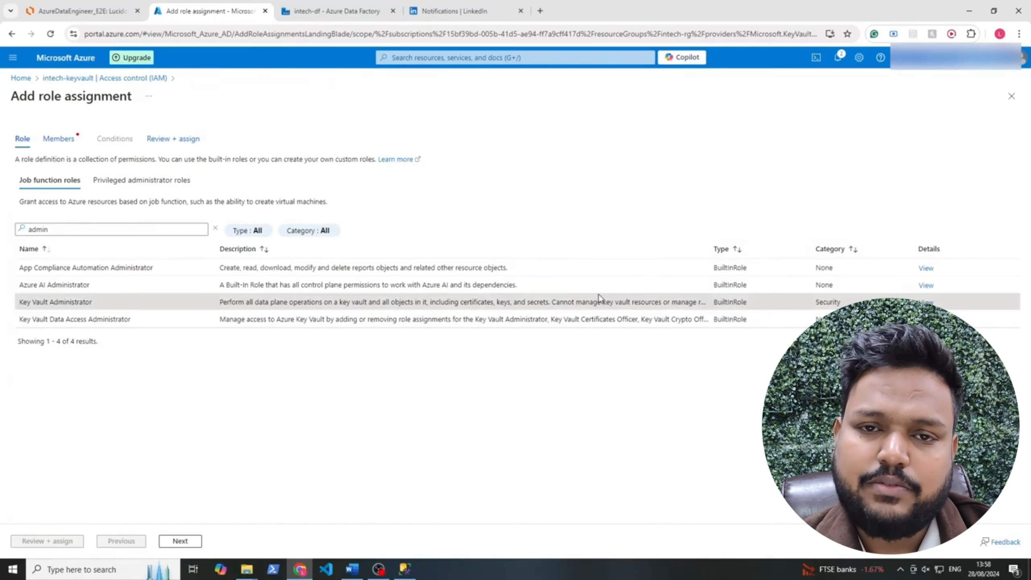
click(179, 542)
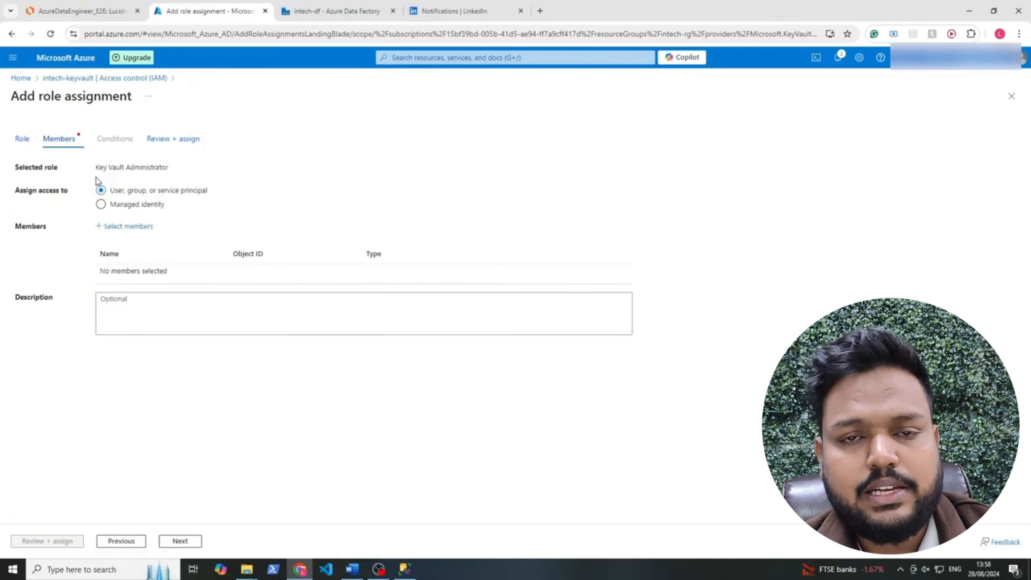
Assign the Key Vault Administrator role to the selected user through Review + assign
drag(113, 196, 205, 195)
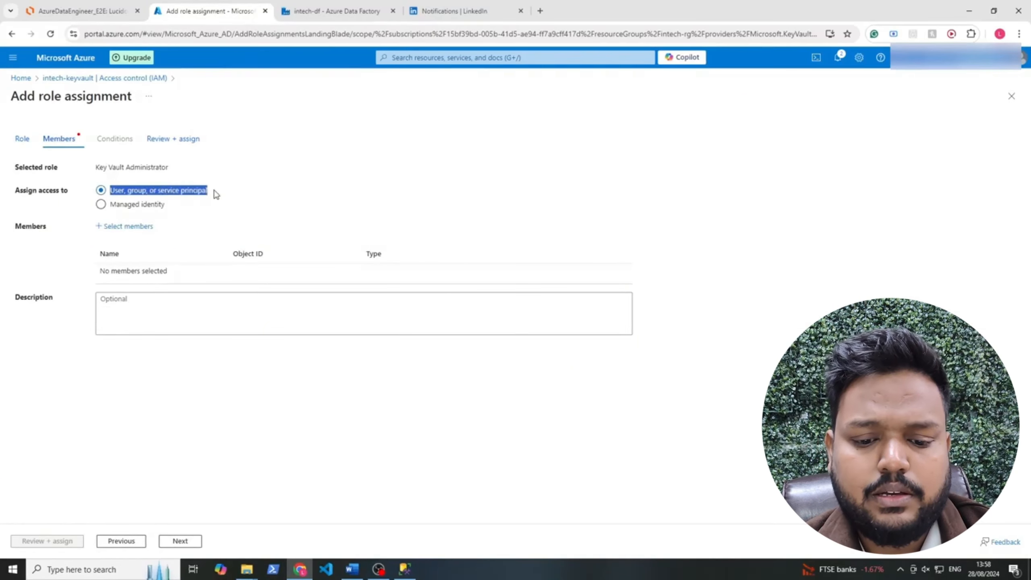
click(194, 208)
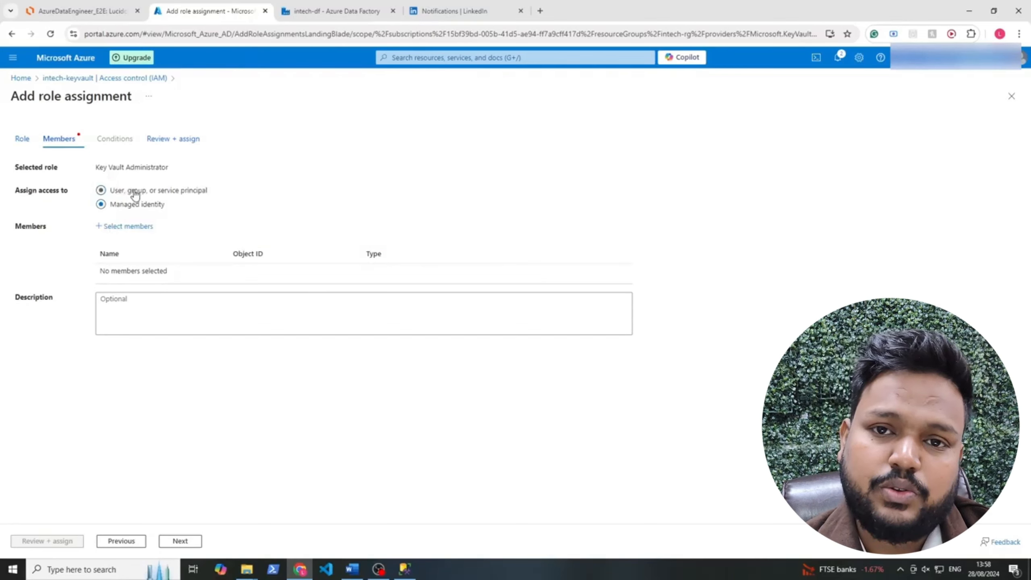
click(123, 227)
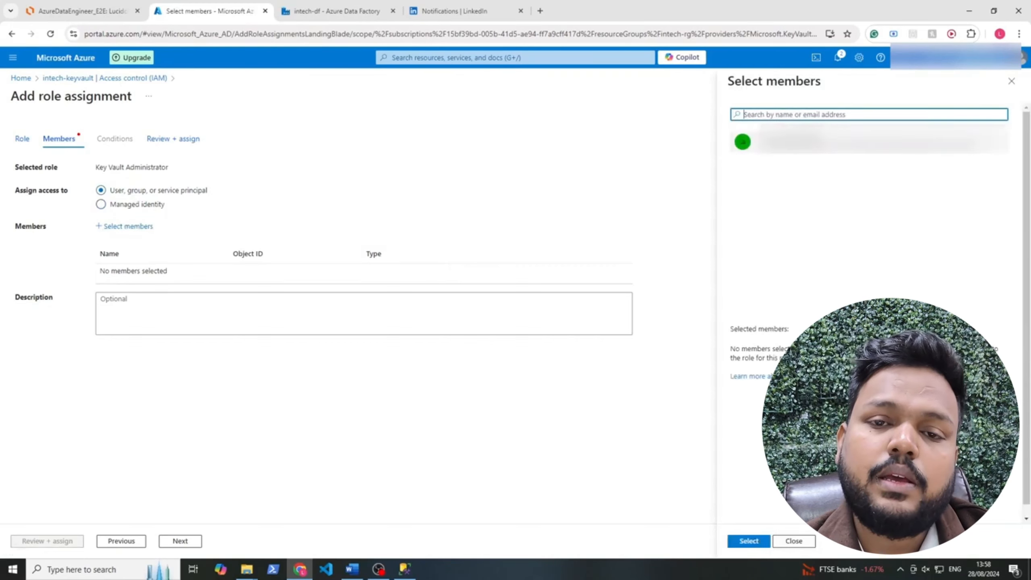
click(816, 142)
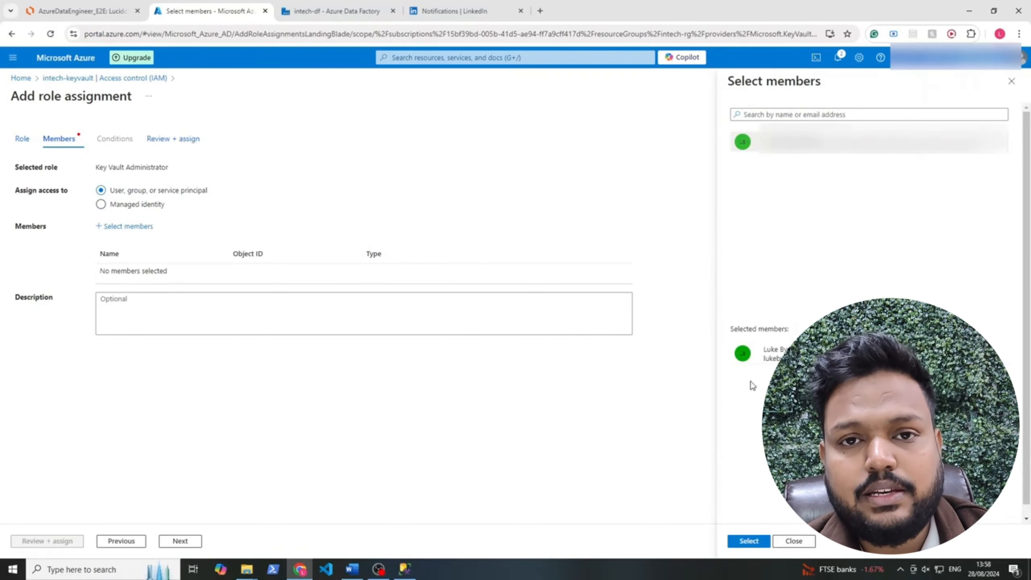
click(749, 541)
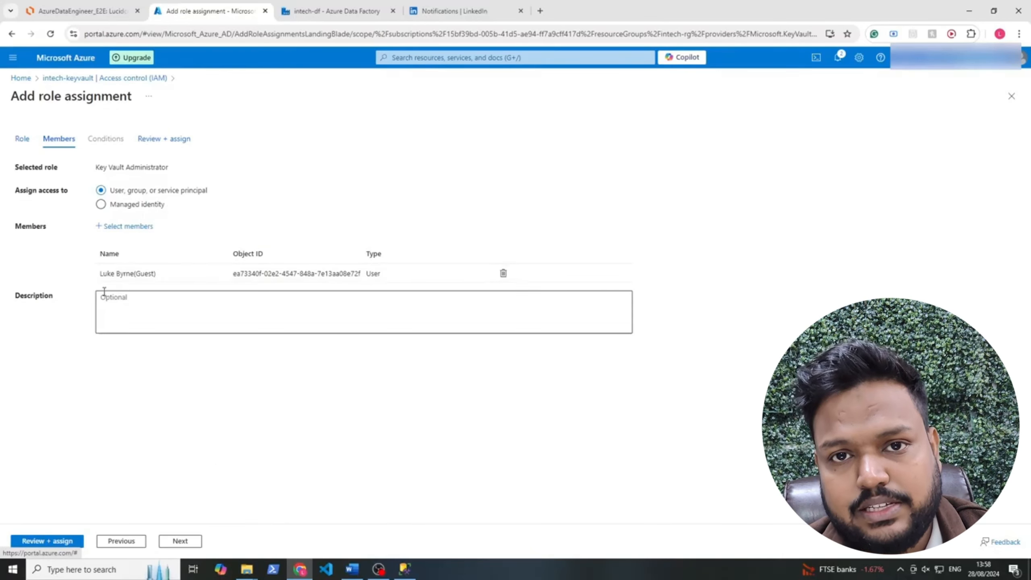
click(50, 537)
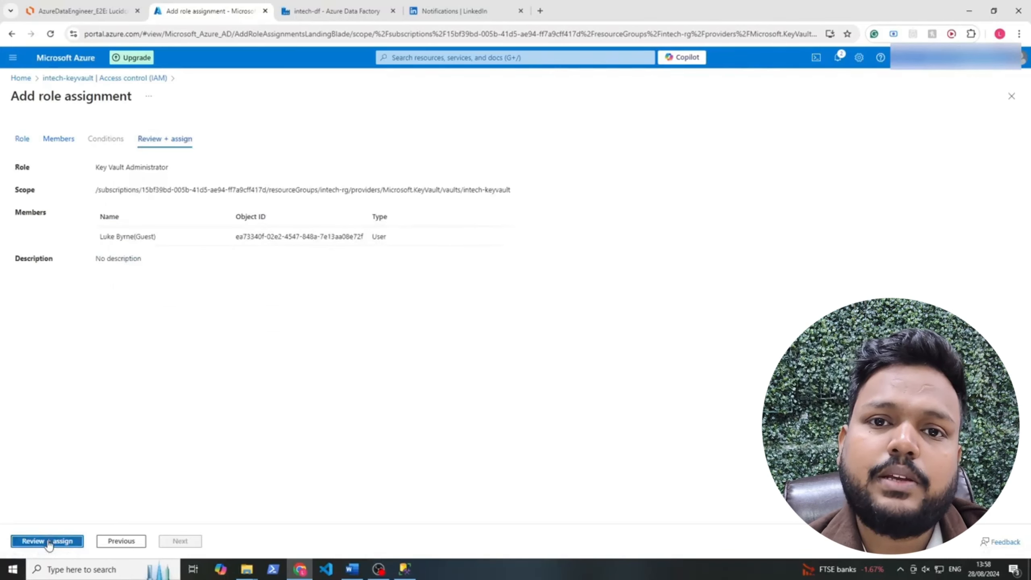
click(50, 541)
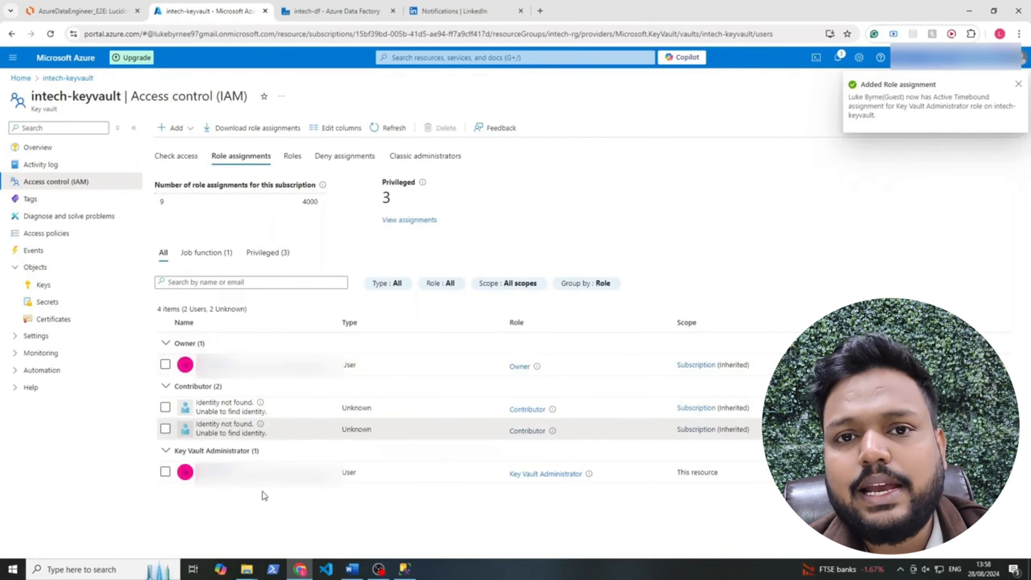
Refresh the role assignments list, then view the vault's secrets
drag(759, 432, 171, 409)
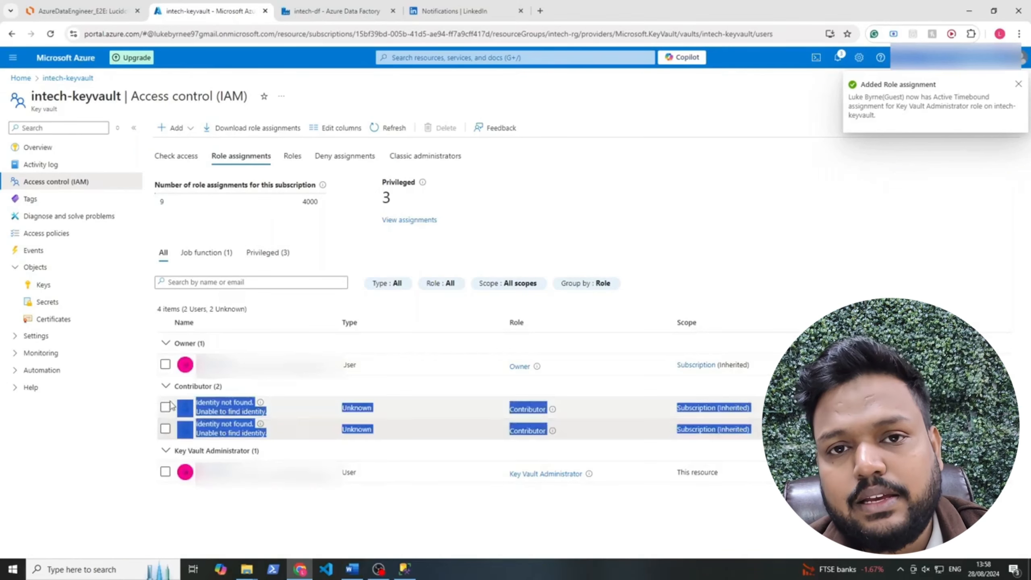
click(128, 436)
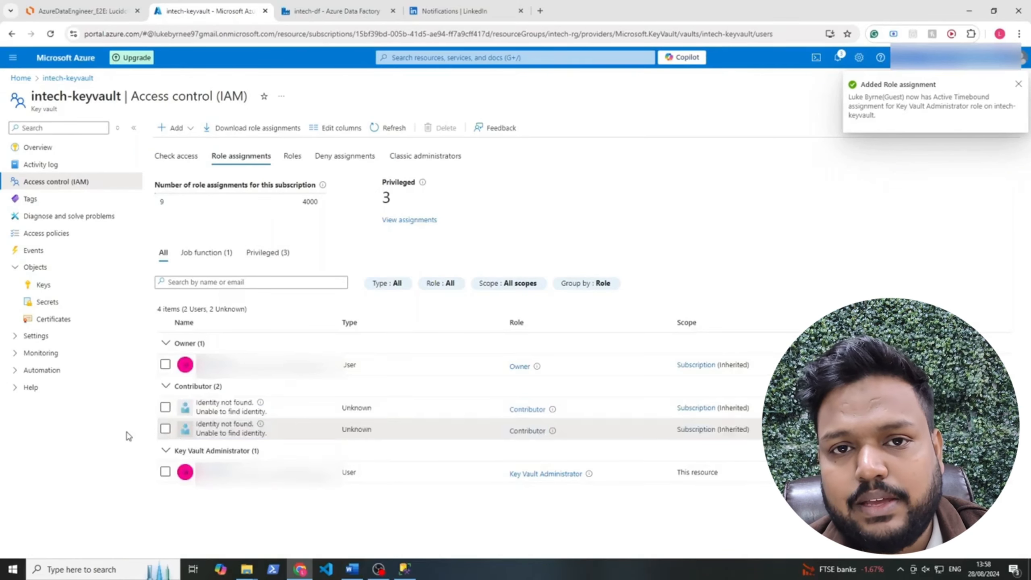
click(393, 129)
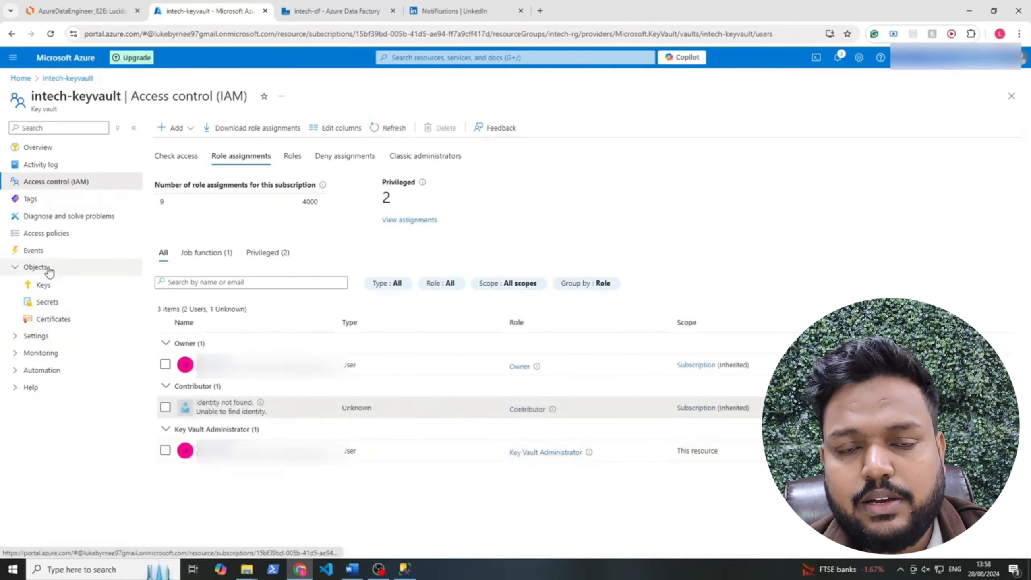
click(55, 303)
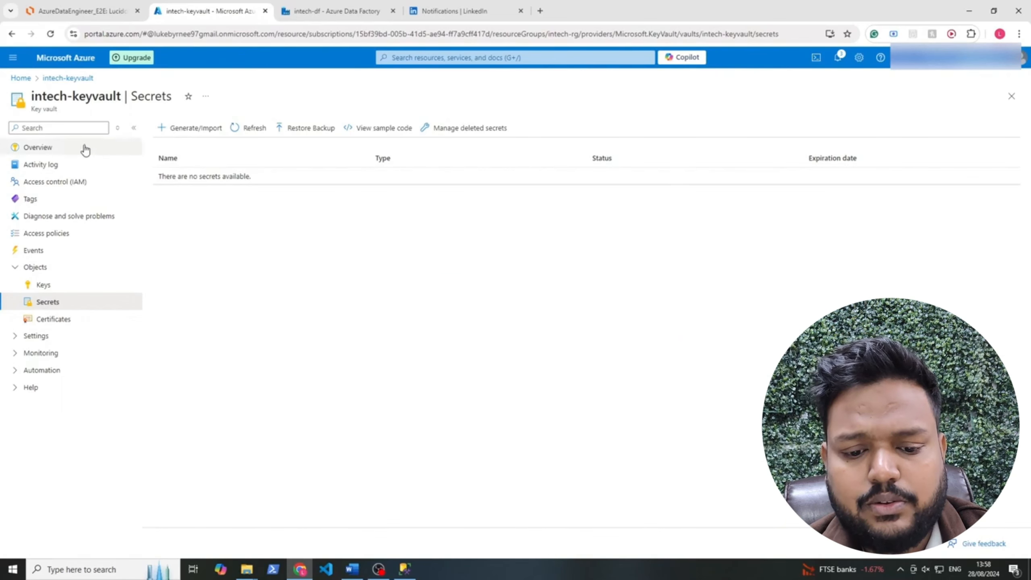
Create a secret named 'username' holding the SQL login user name
click(205, 128)
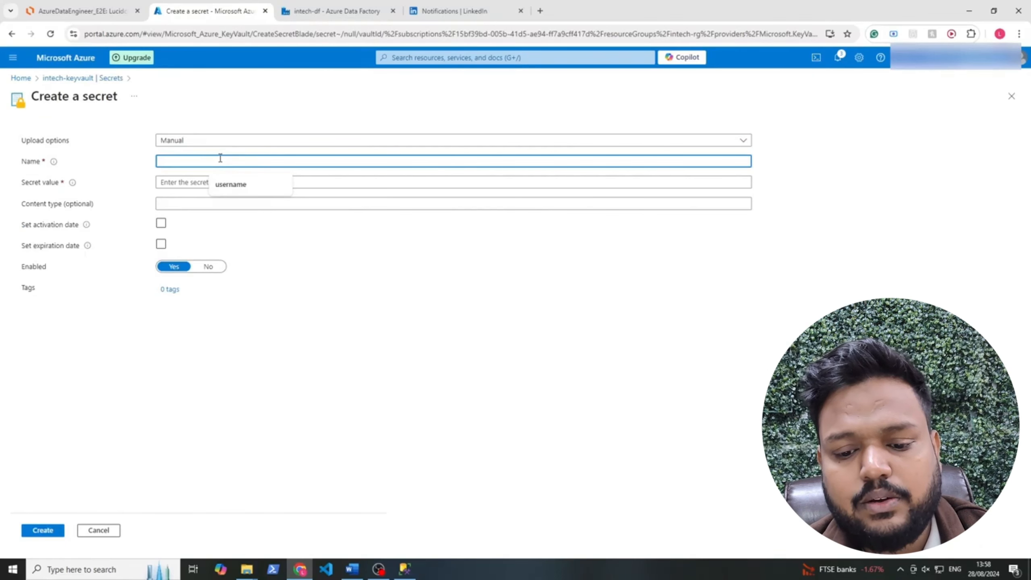
text(rname)
key(Tab)
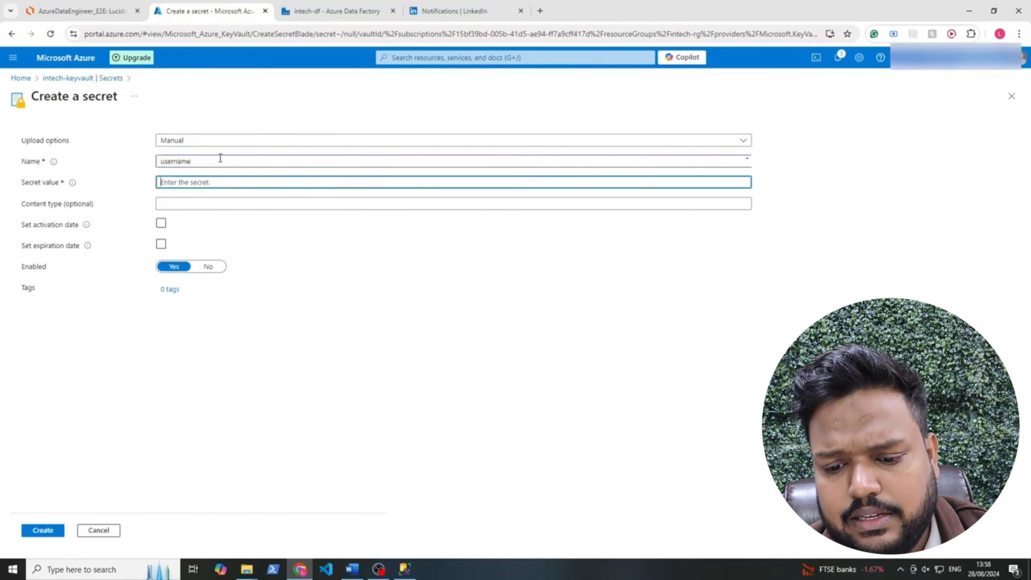
text(ad)
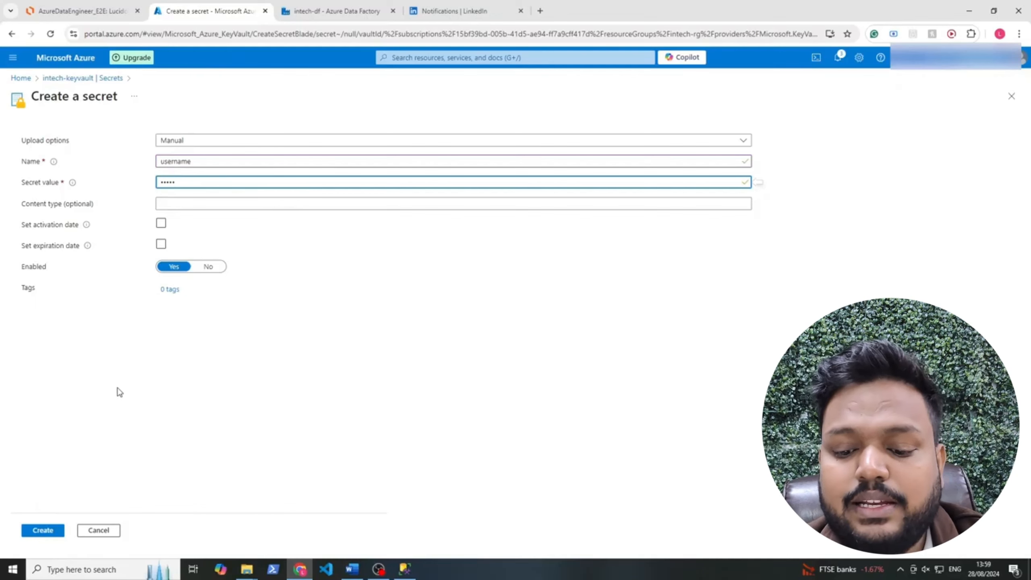
click(48, 532)
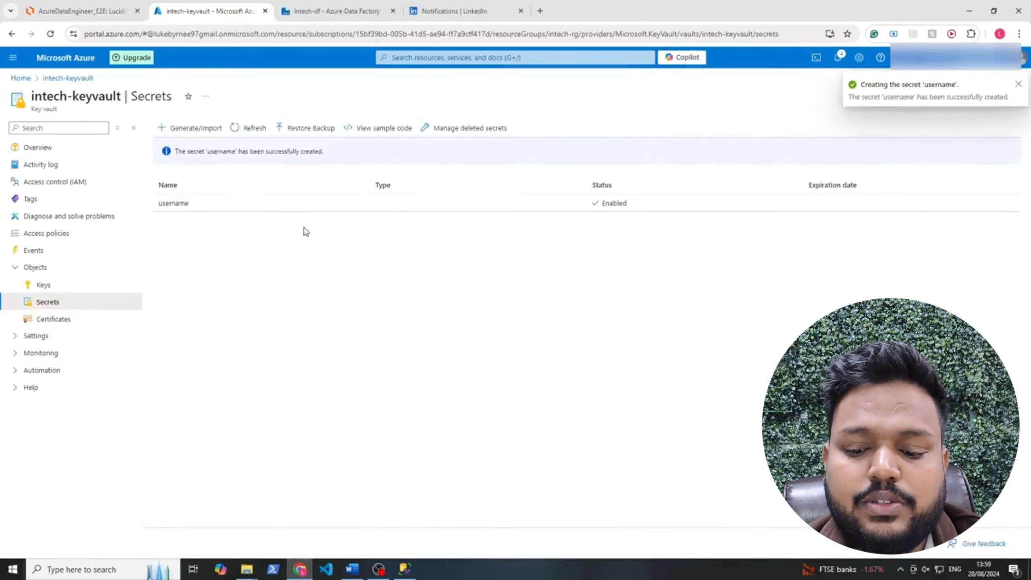
Create a secret named 'password' holding the SQL login password
click(167, 127)
click(207, 160)
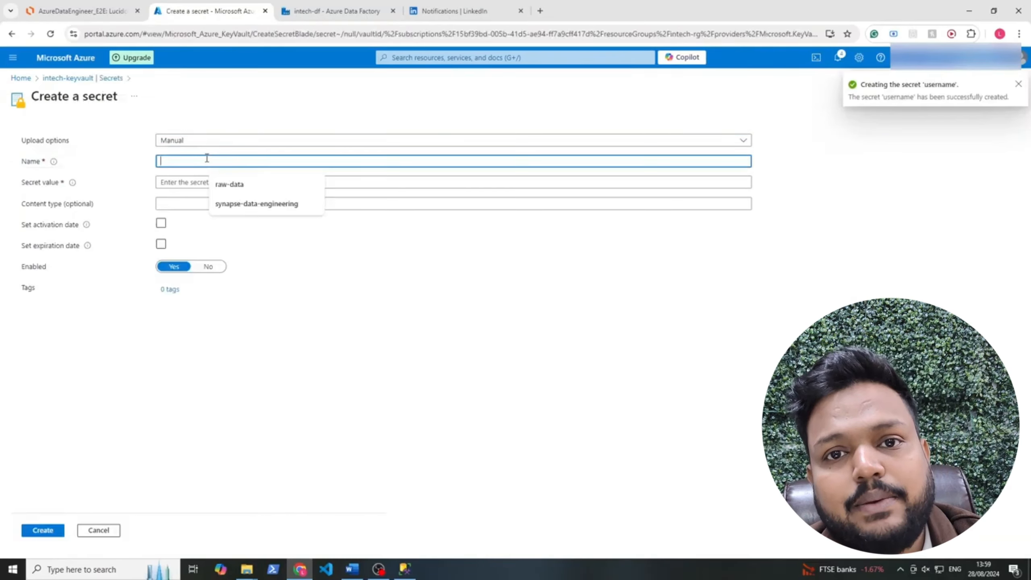
text(password)
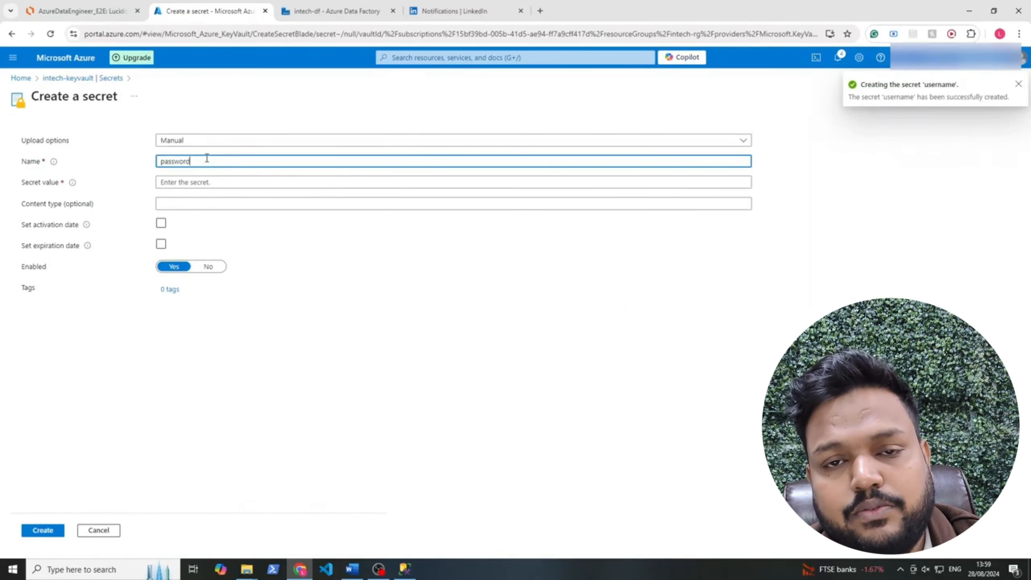
key(Tab)
text(••)
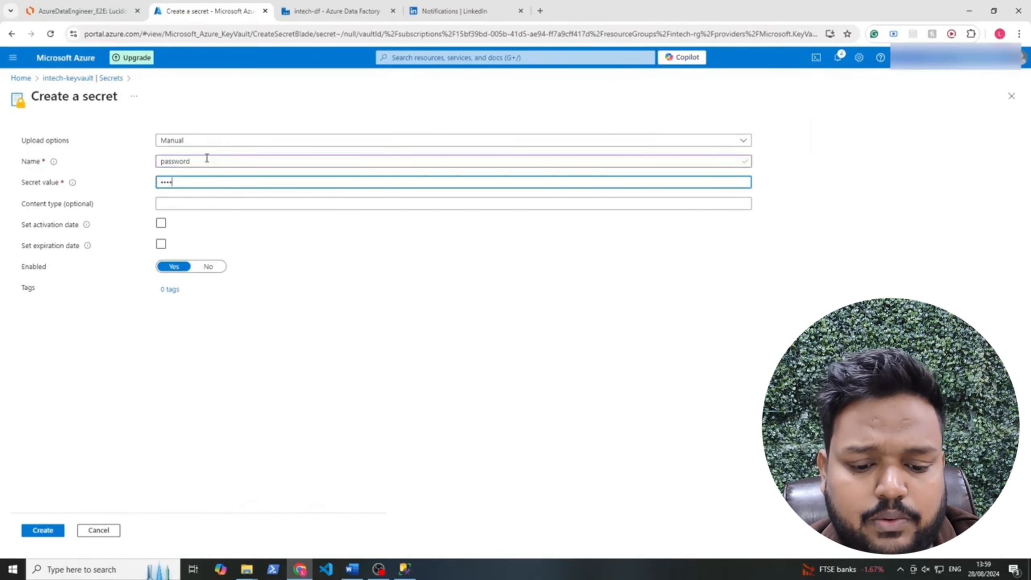
text(•••••••)
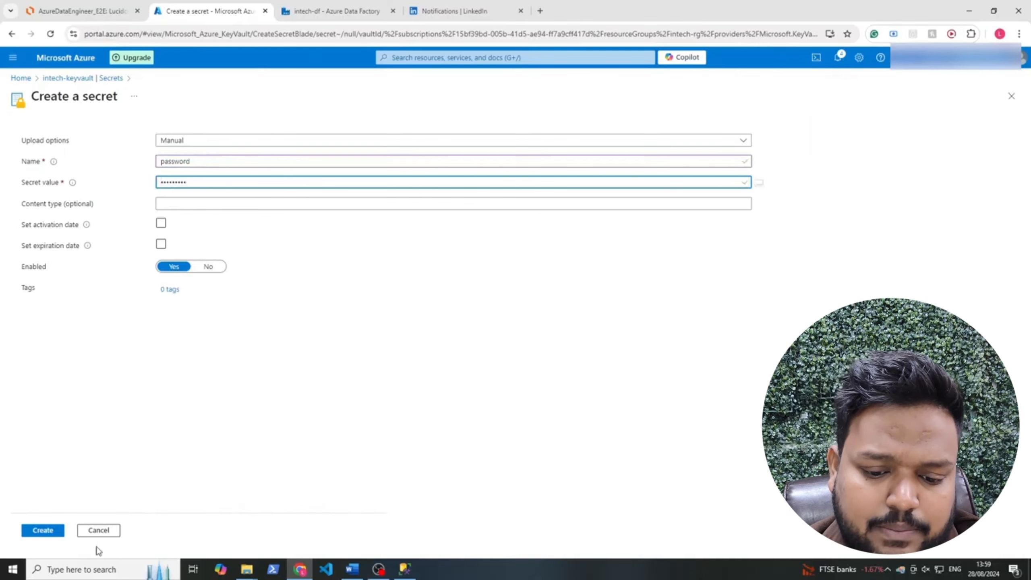
click(56, 531)
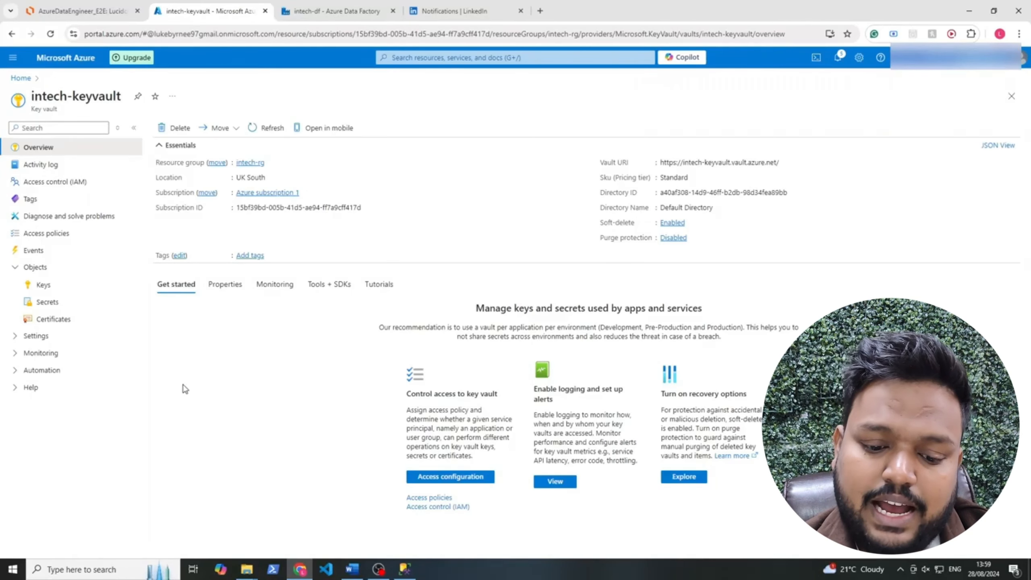
Switch to the intech-df Data Factory Studio and open its Author workspace
click(341, 11)
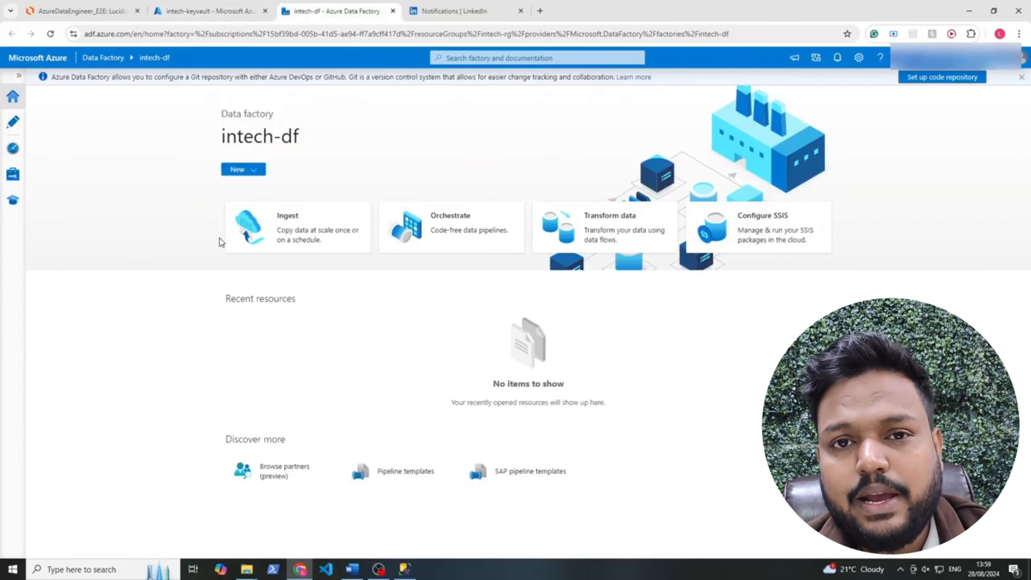
click(261, 178)
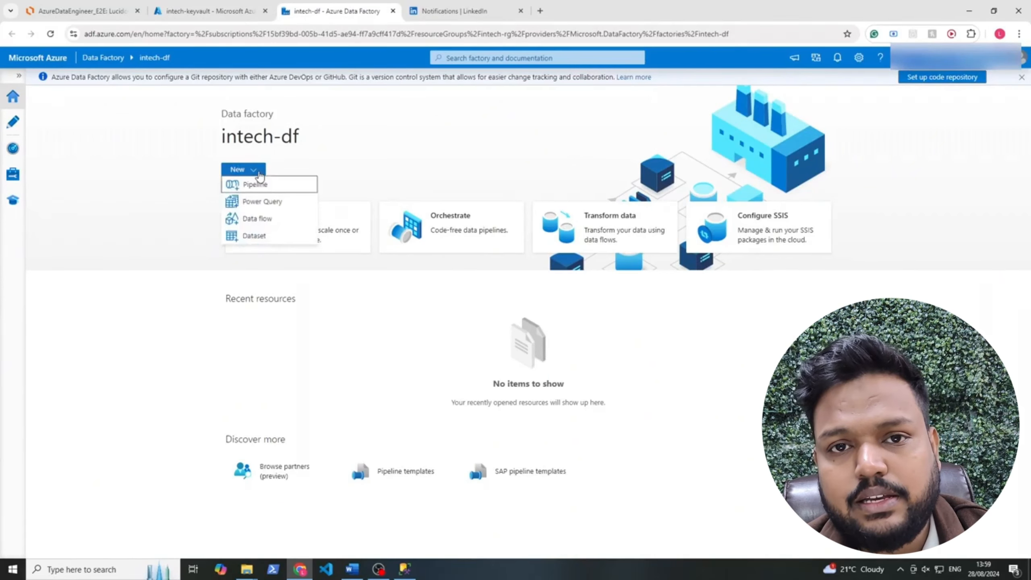
click(266, 169)
click(260, 178)
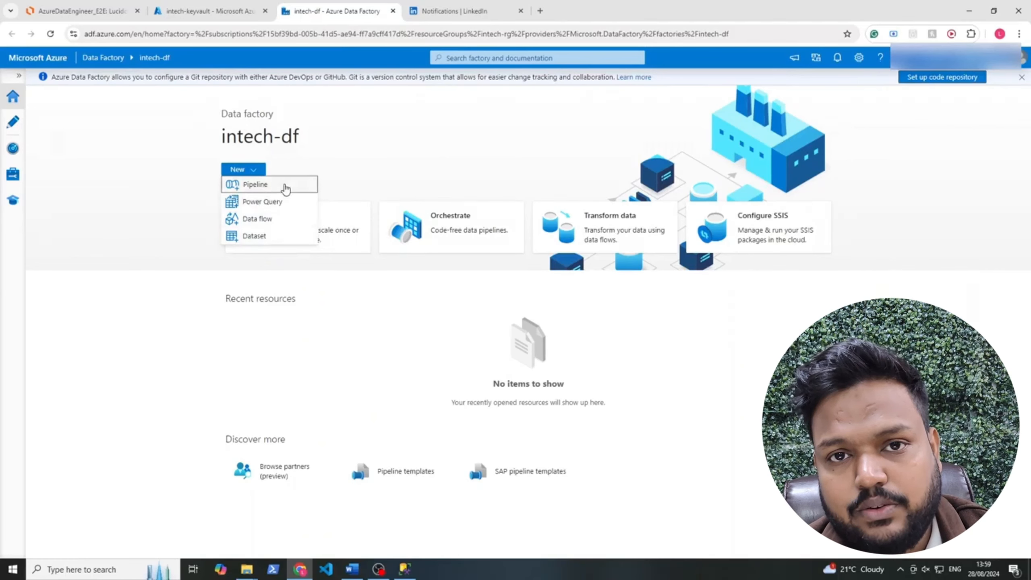
click(368, 138)
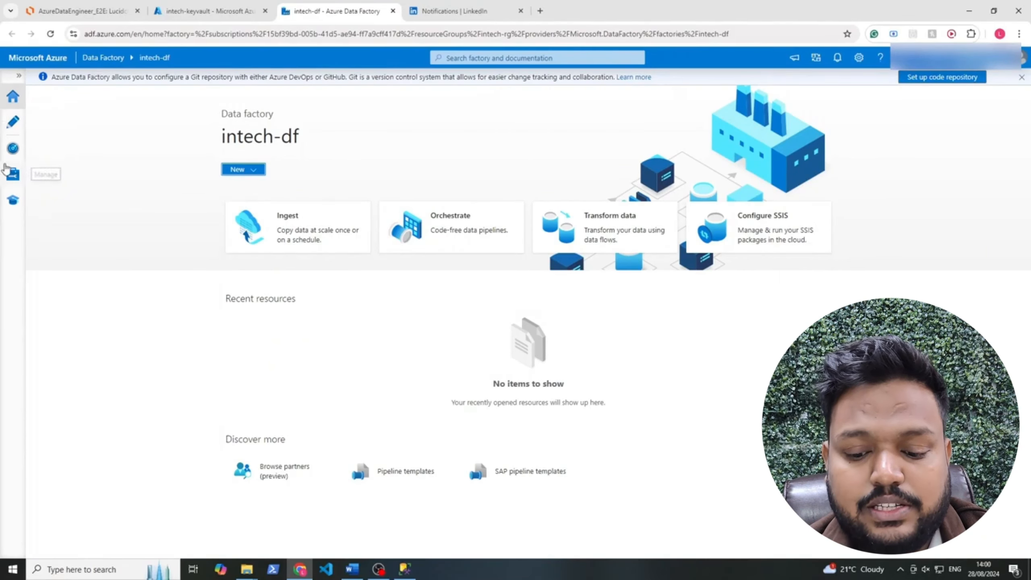
click(20, 77)
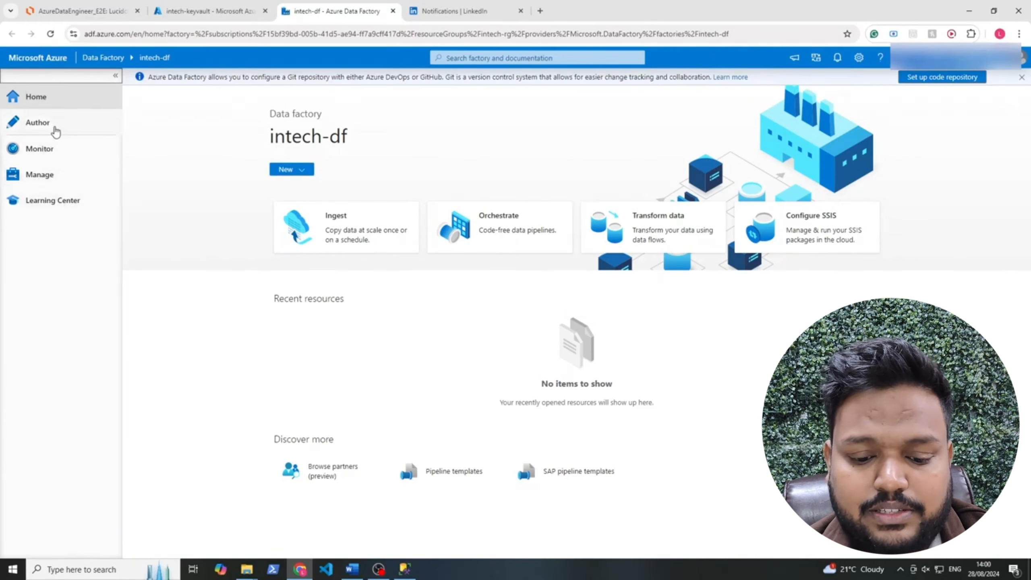
click(54, 128)
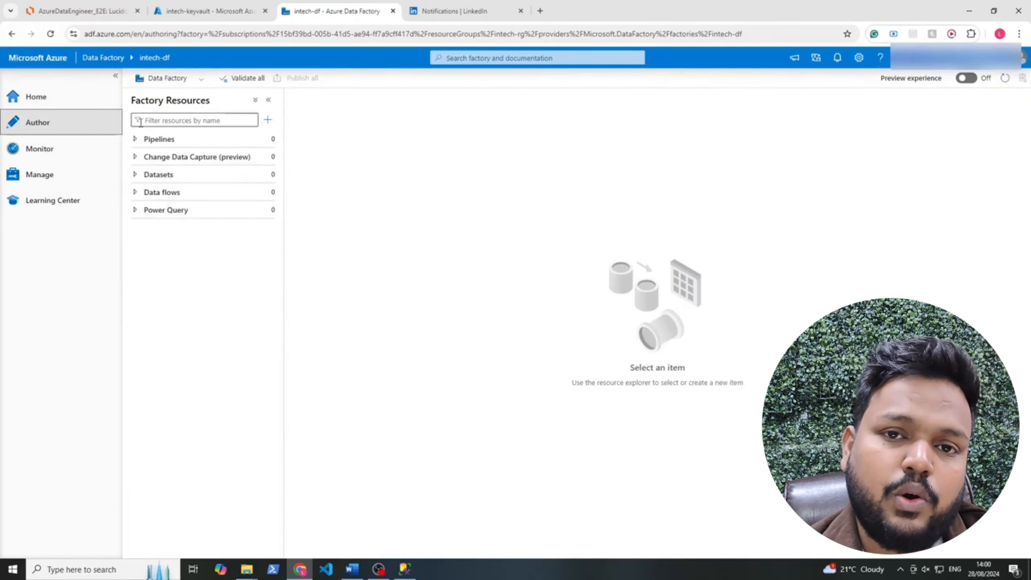
click(33, 97)
click(310, 176)
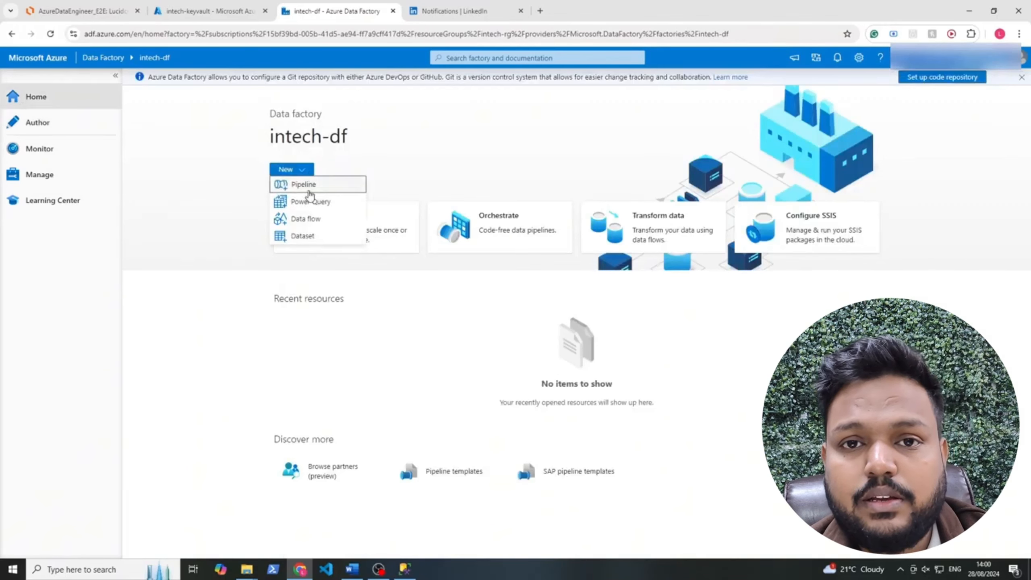
click(48, 122)
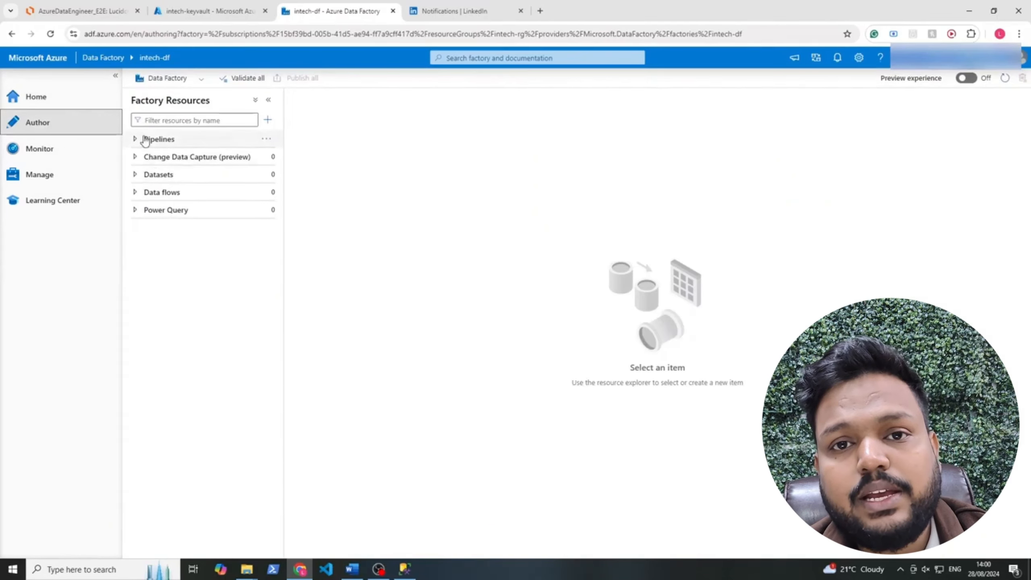
click(39, 148)
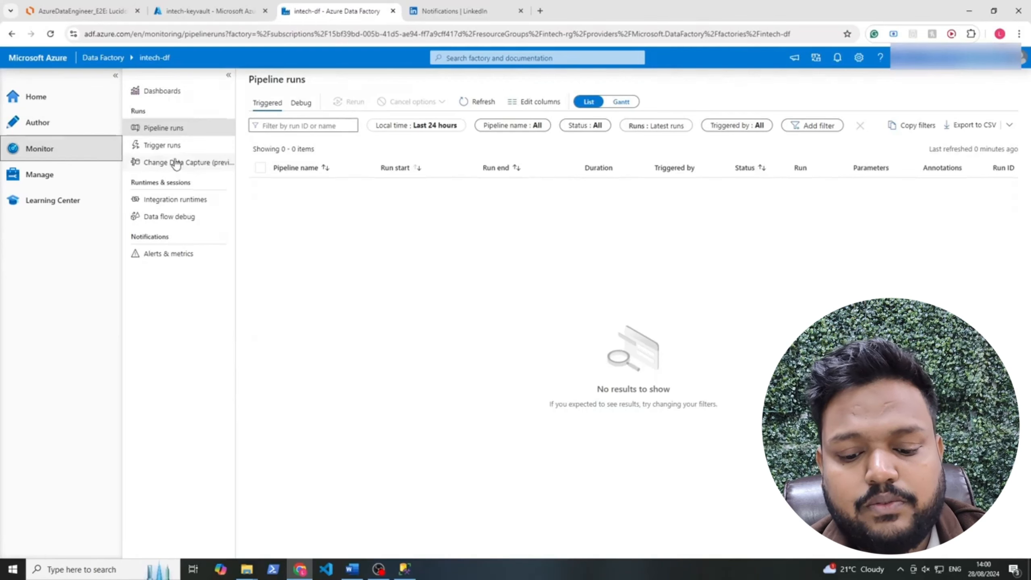
click(161, 145)
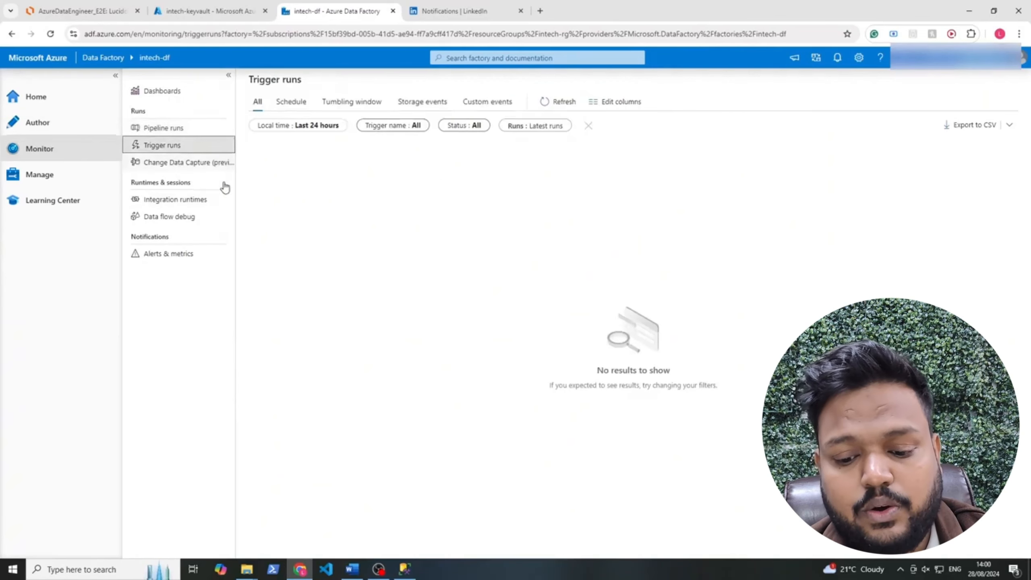
click(79, 183)
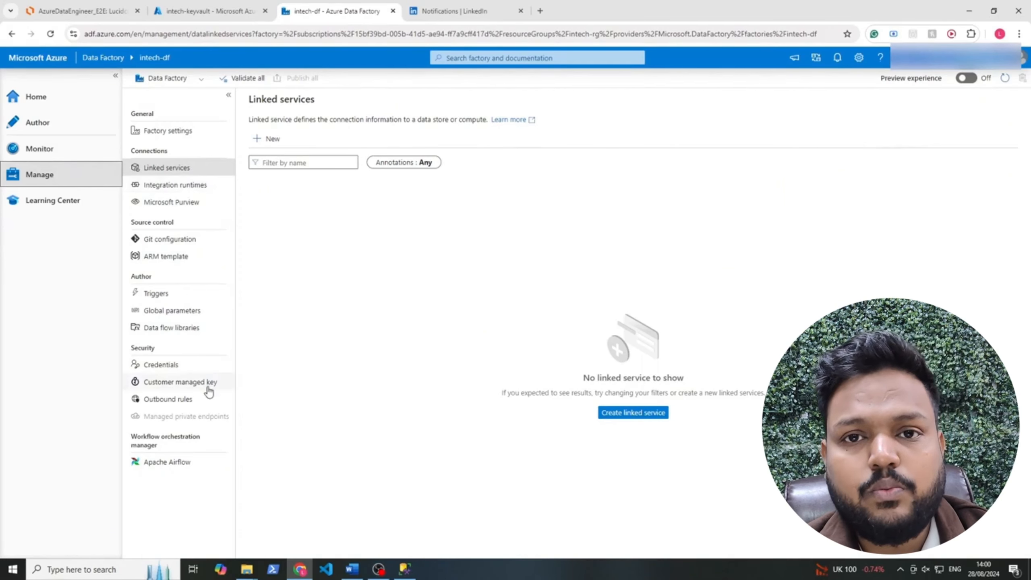
click(70, 201)
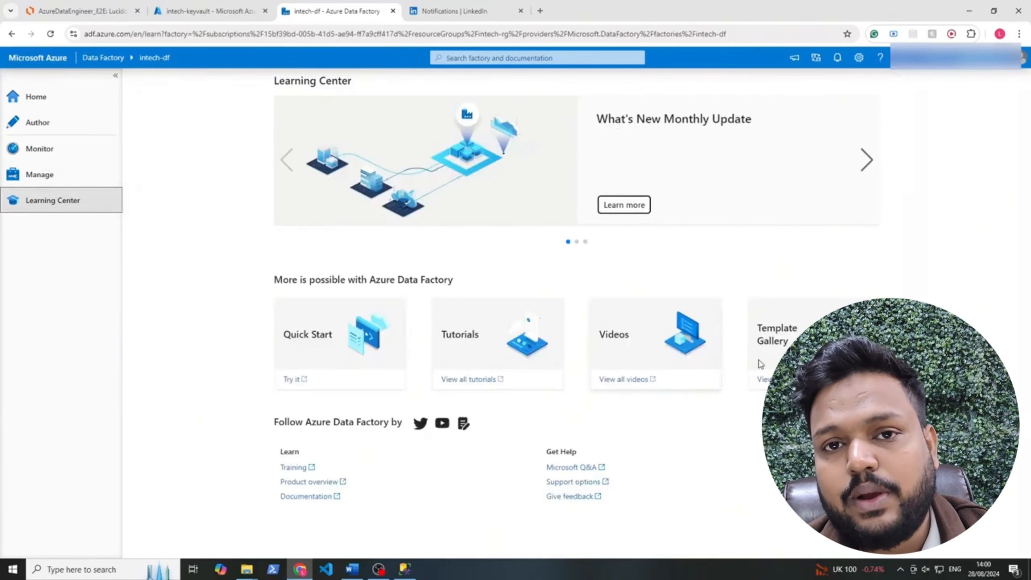
click(60, 126)
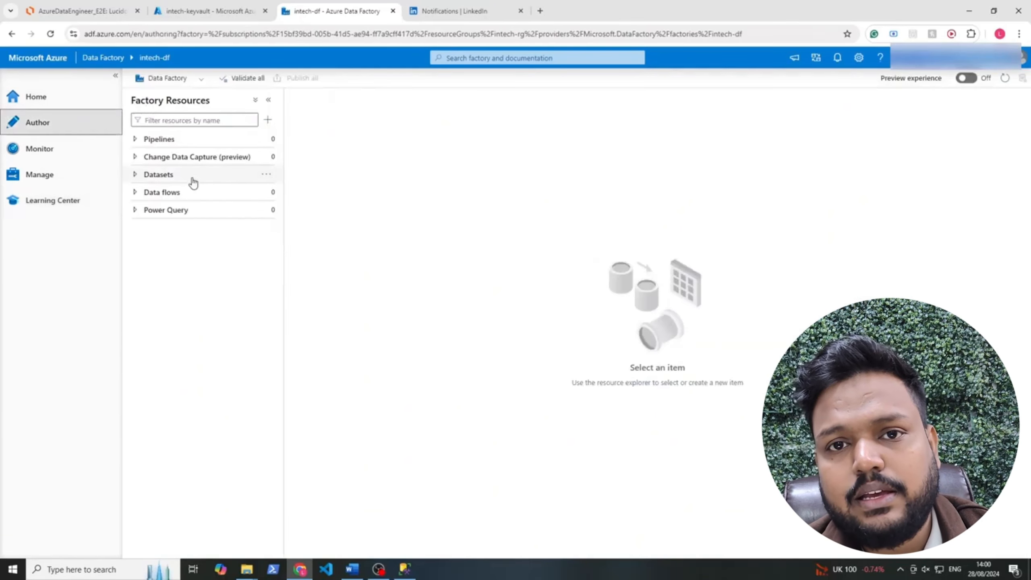
click(155, 139)
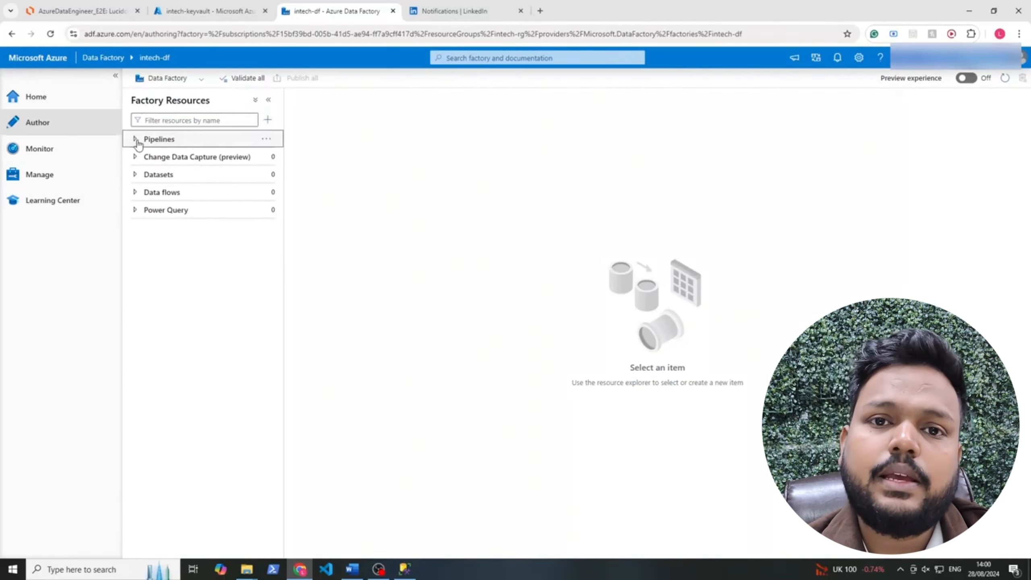
Add a new blank pipeline and rename it from pipeline1 to copy_data
click(269, 120)
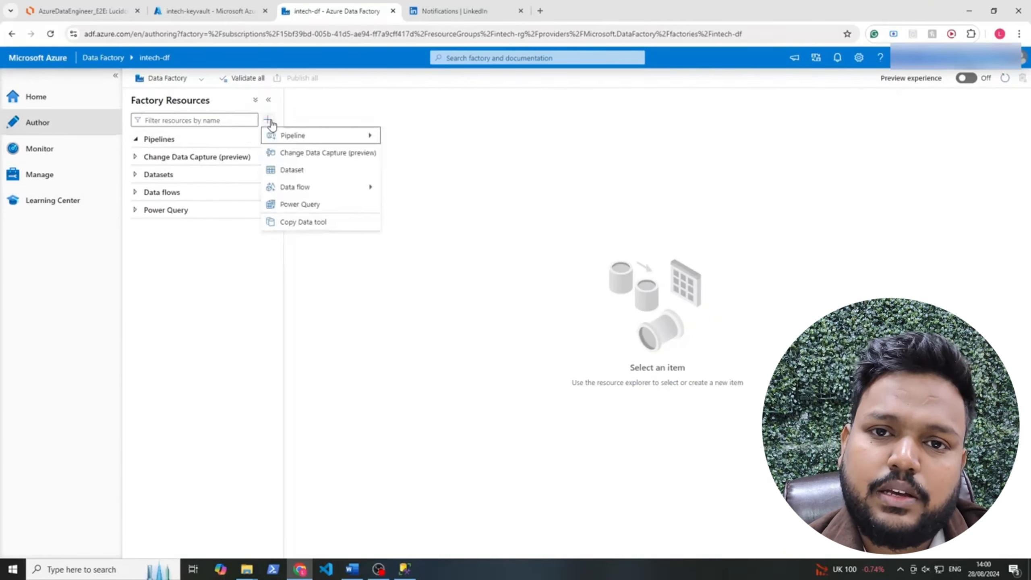
mouse_move(284, 142)
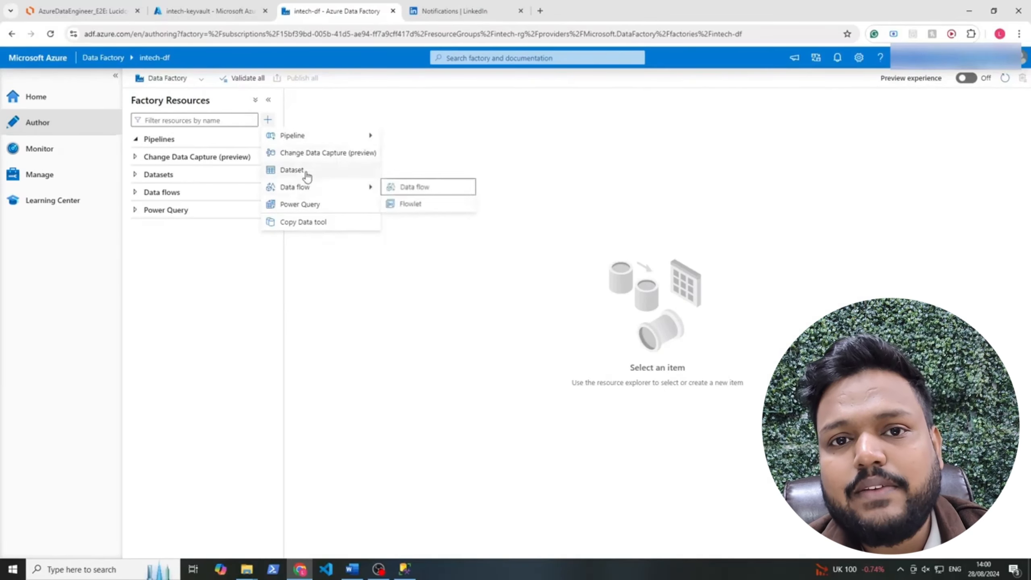
mouse_move(317, 196)
mouse_move(329, 138)
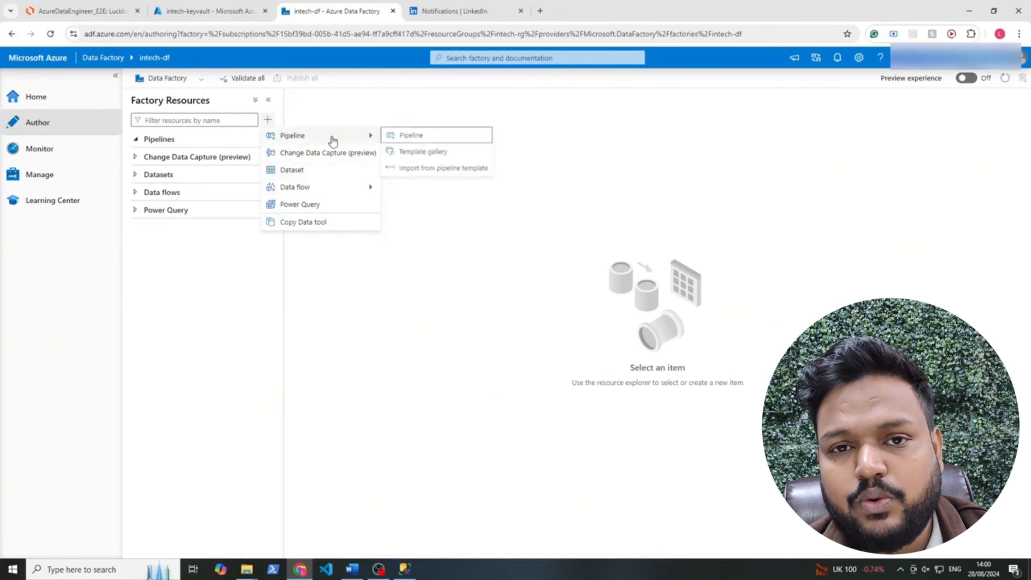
click(406, 137)
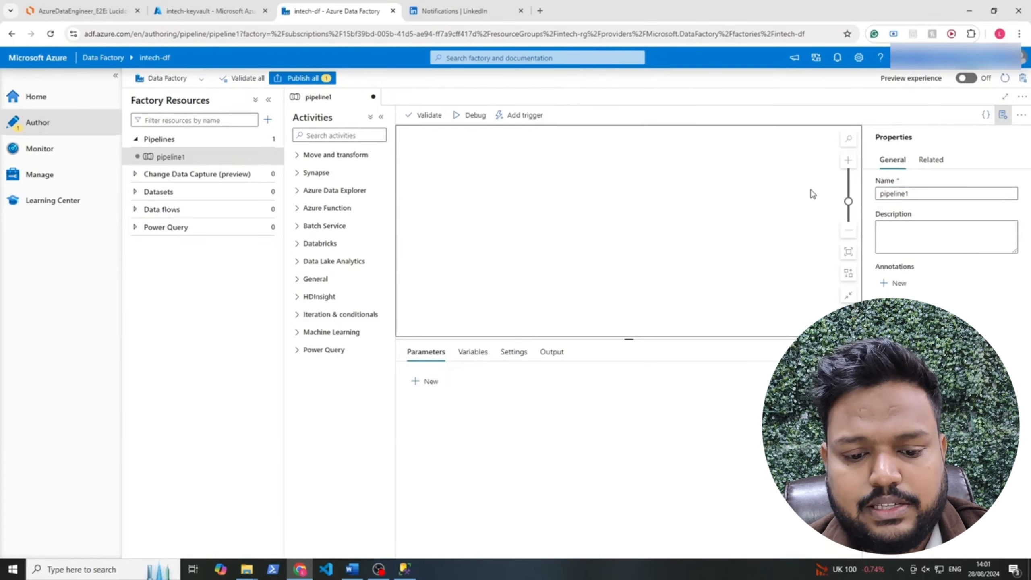
click(897, 195)
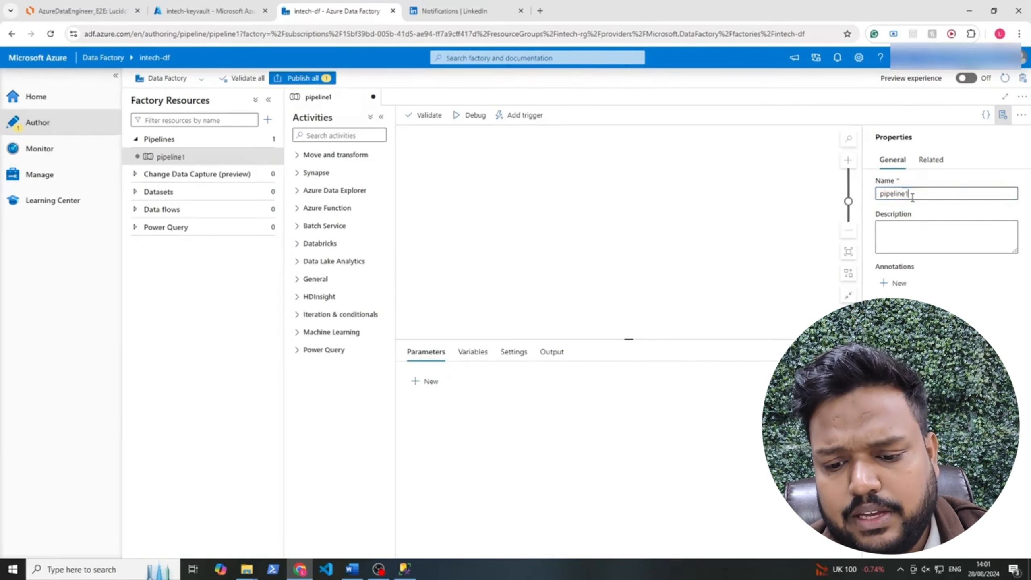
drag(913, 194, 871, 198)
text(data)
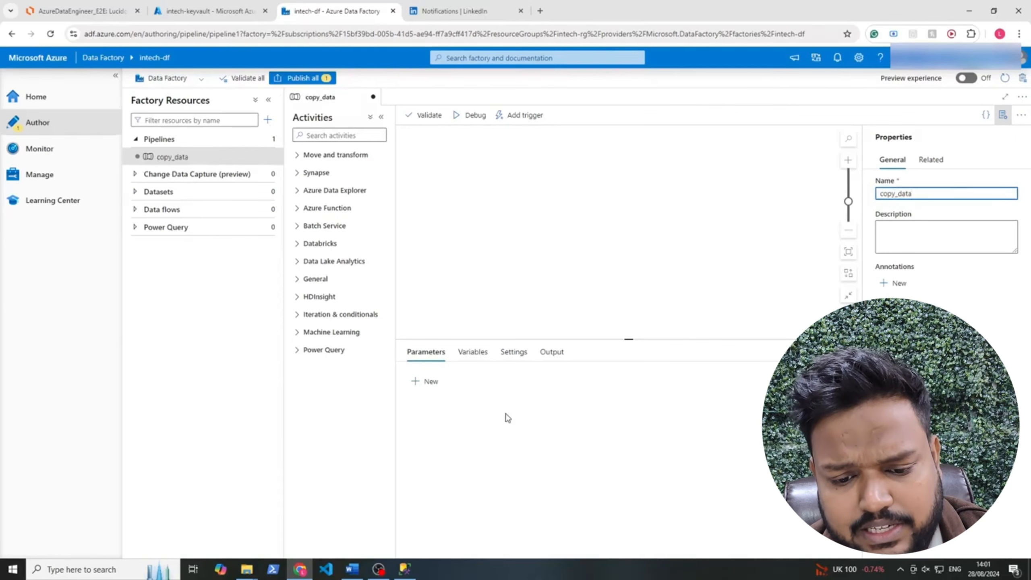
click(537, 473)
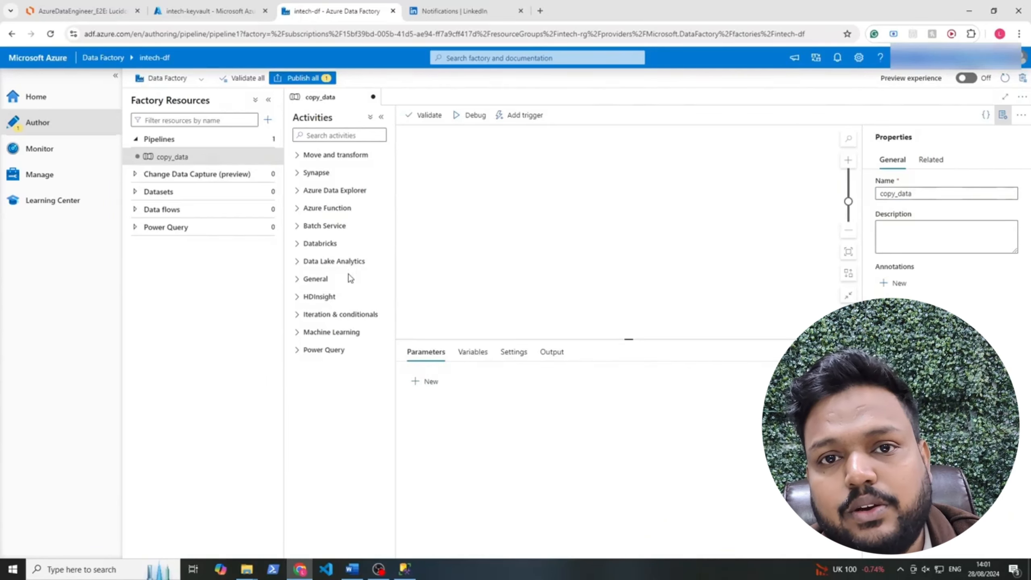
Browse the activity categories, leaving Move and transform expanded to show Copy data
click(298, 333)
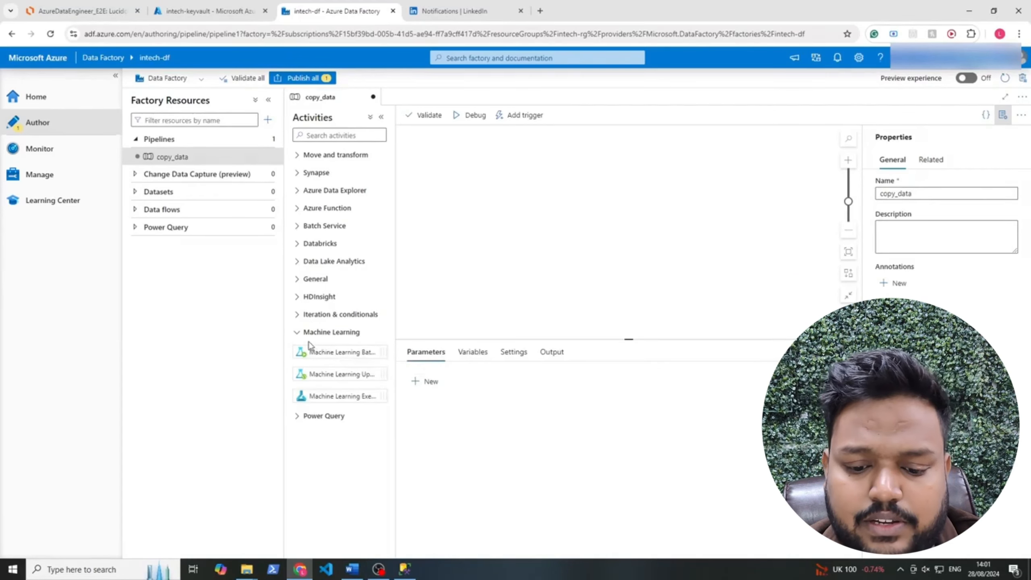
click(297, 333)
click(298, 315)
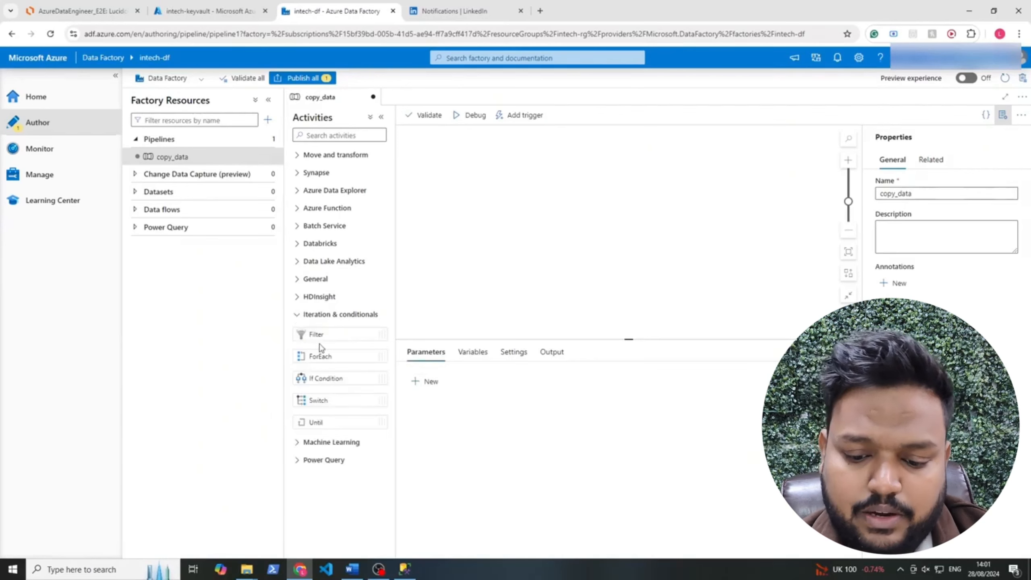
click(296, 315)
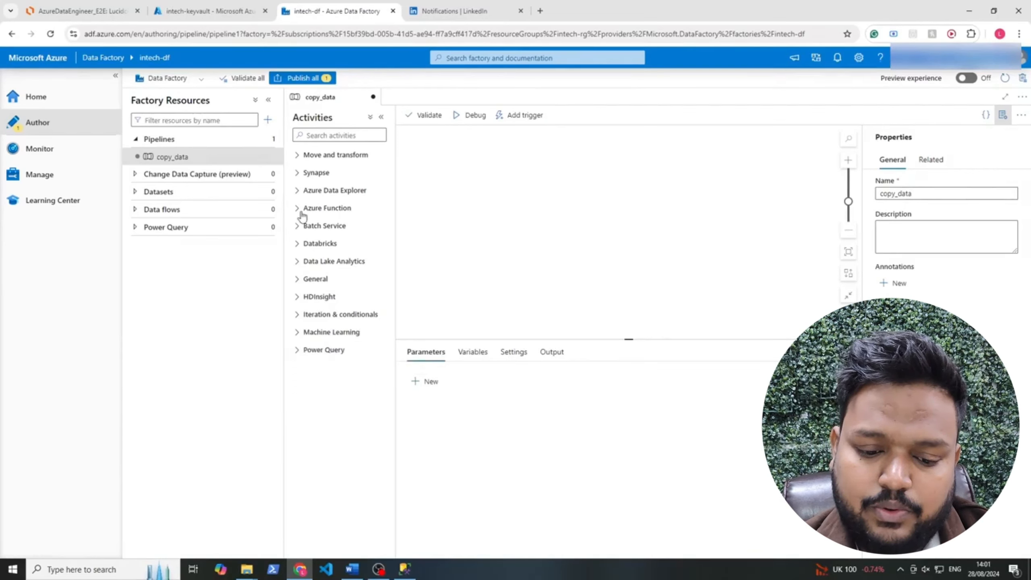
click(299, 160)
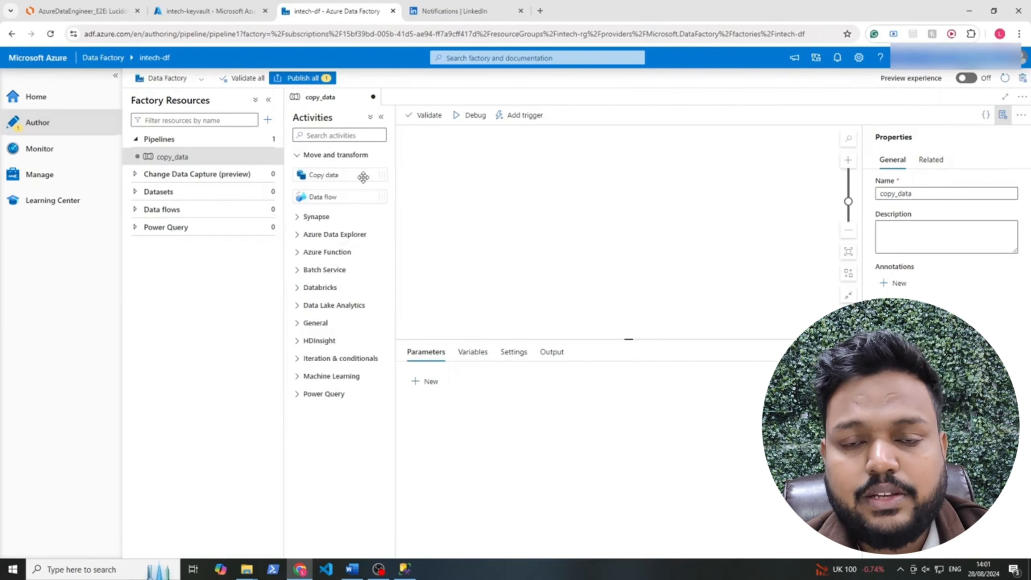
click(296, 269)
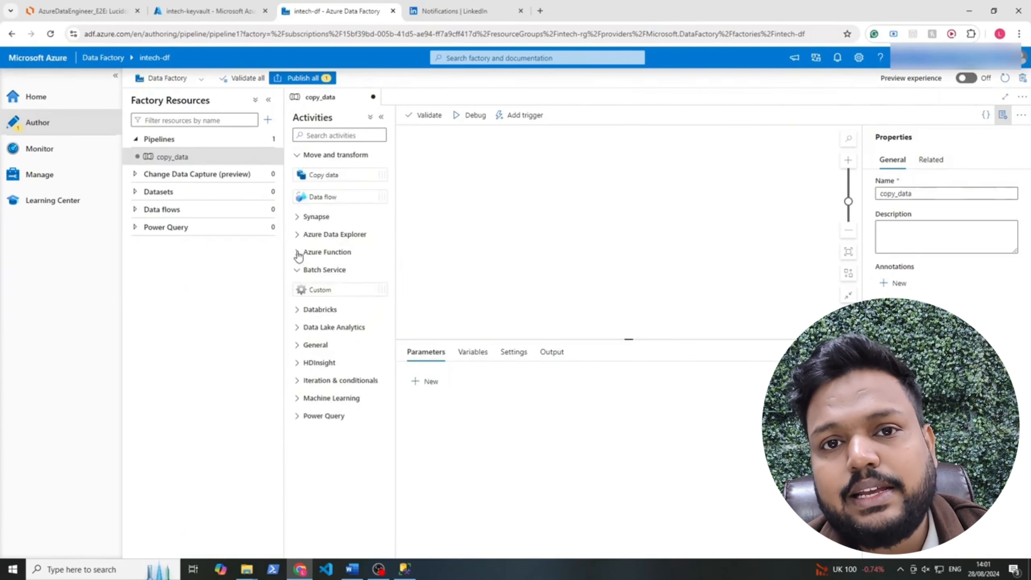
click(297, 235)
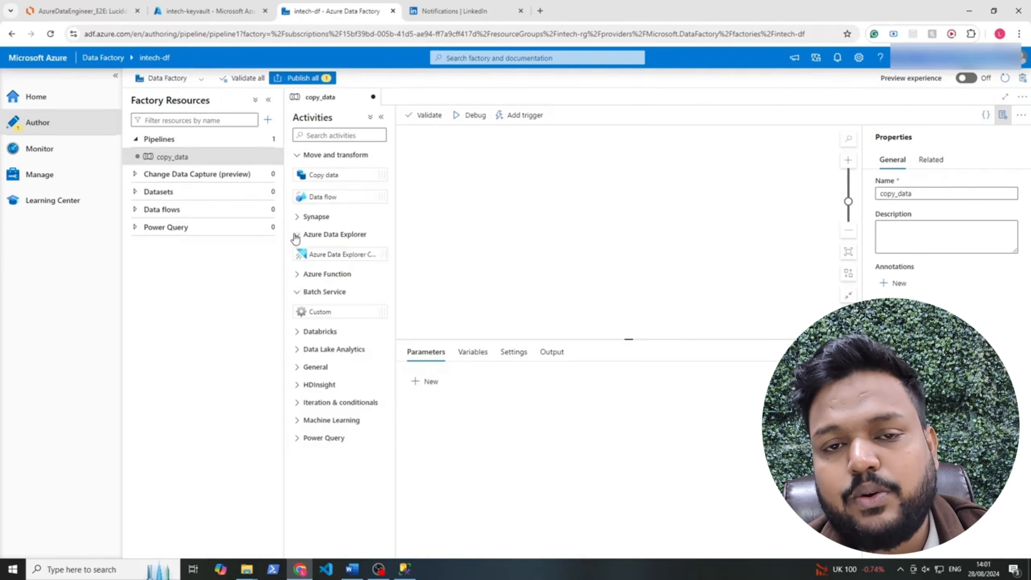
click(296, 235)
click(298, 216)
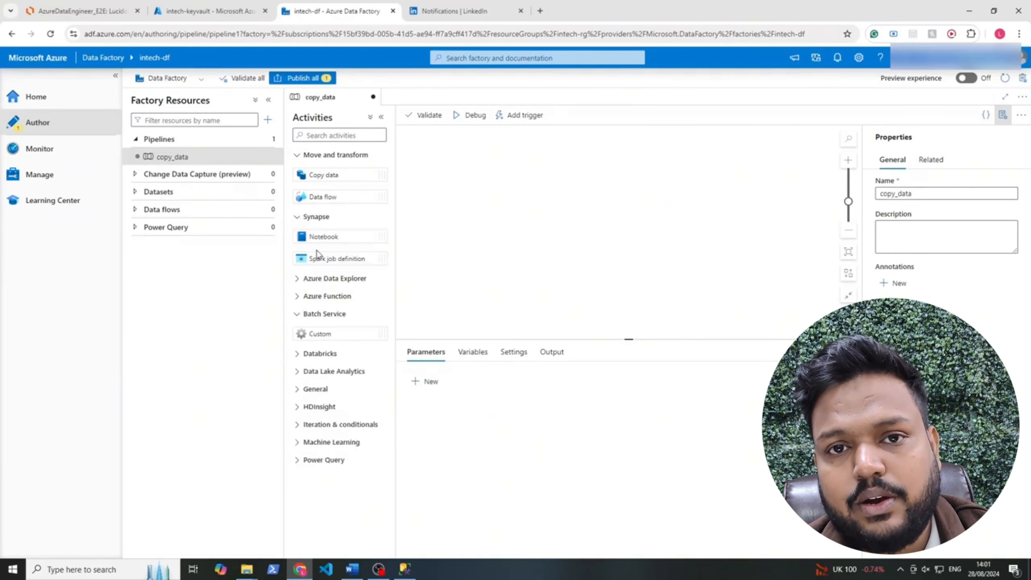
click(296, 216)
click(298, 270)
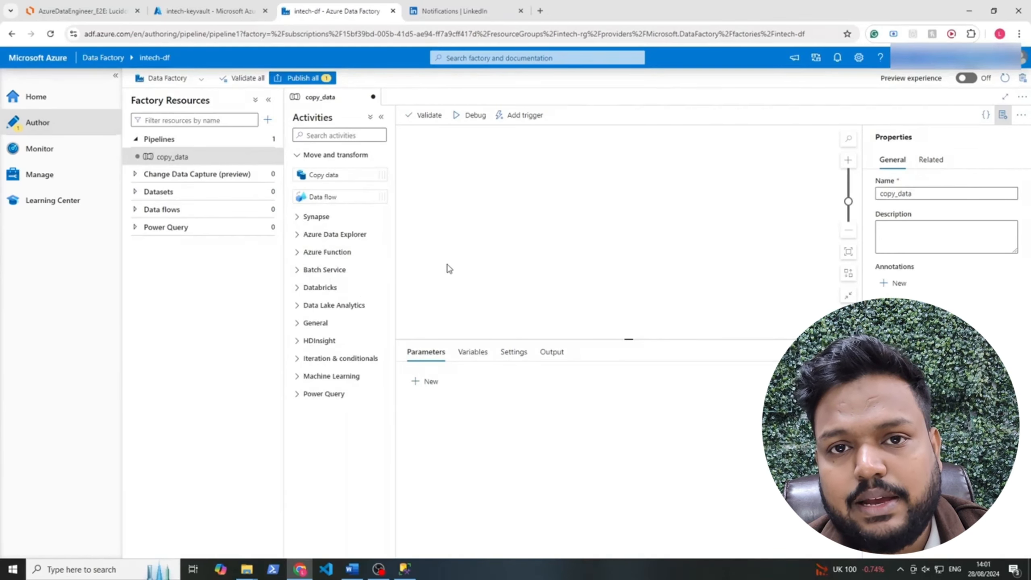
click(169, 153)
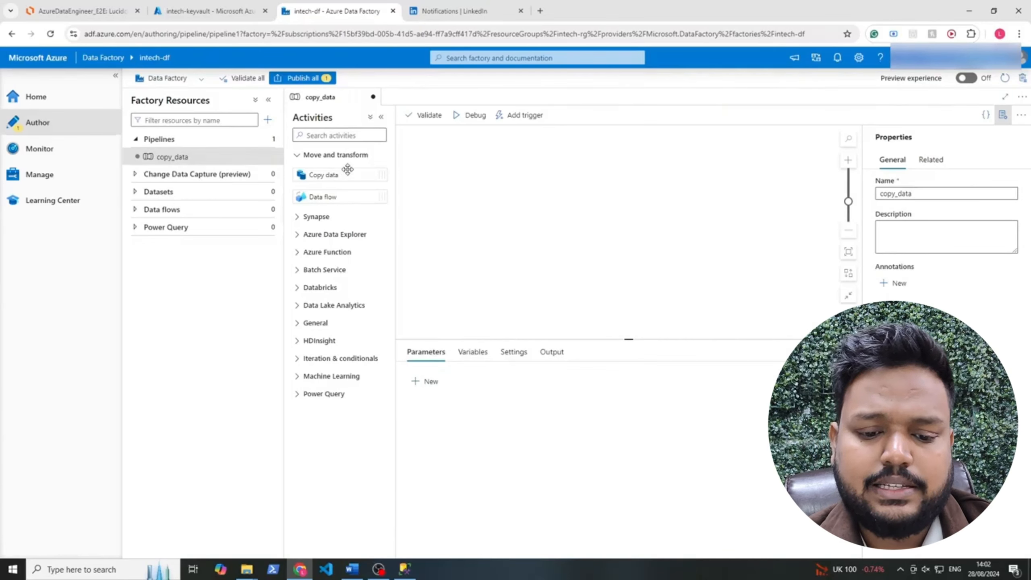
Place a Copy data activity named Copy data on the copy_data pipeline and view its source settings
drag(345, 170, 502, 191)
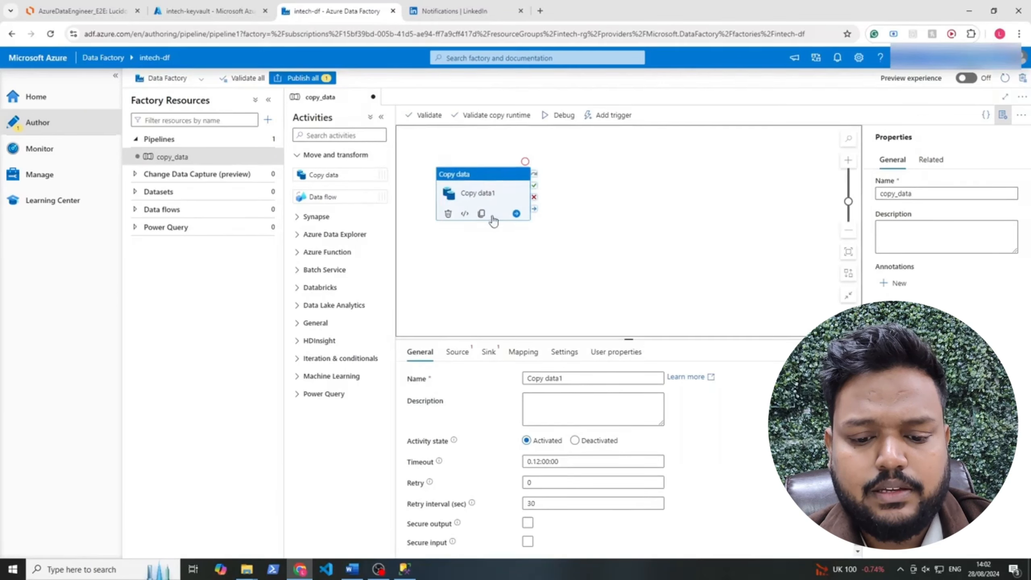
click(572, 384)
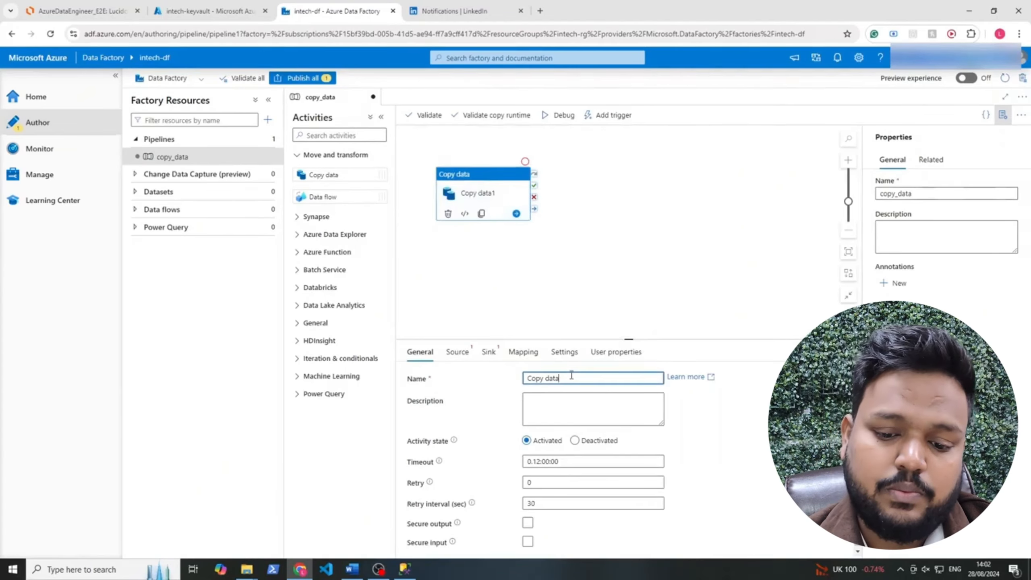
click(759, 474)
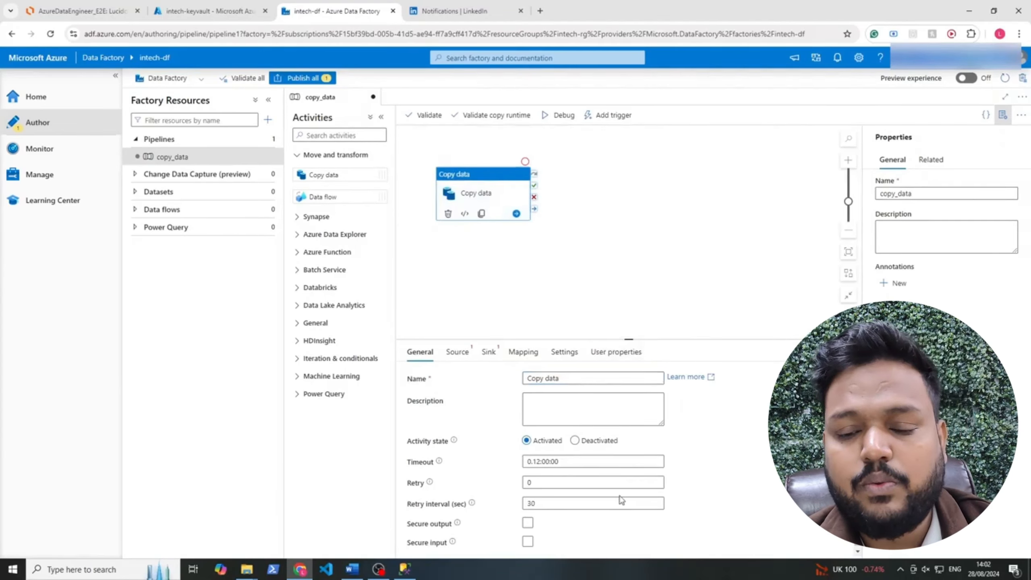
click(466, 353)
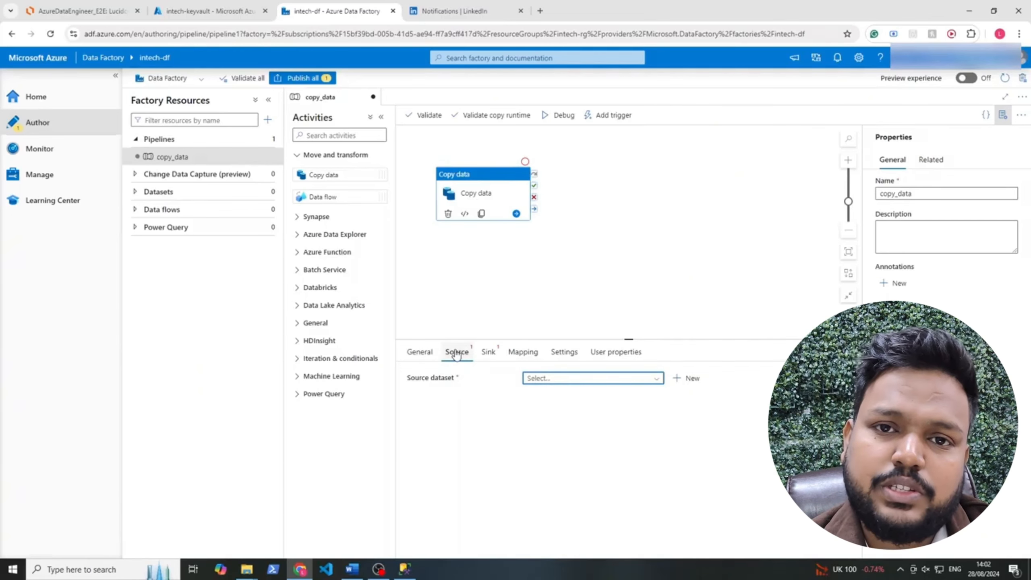
Check the SQL Server login script, then show the Lucidchart architecture diagram
click(405, 569)
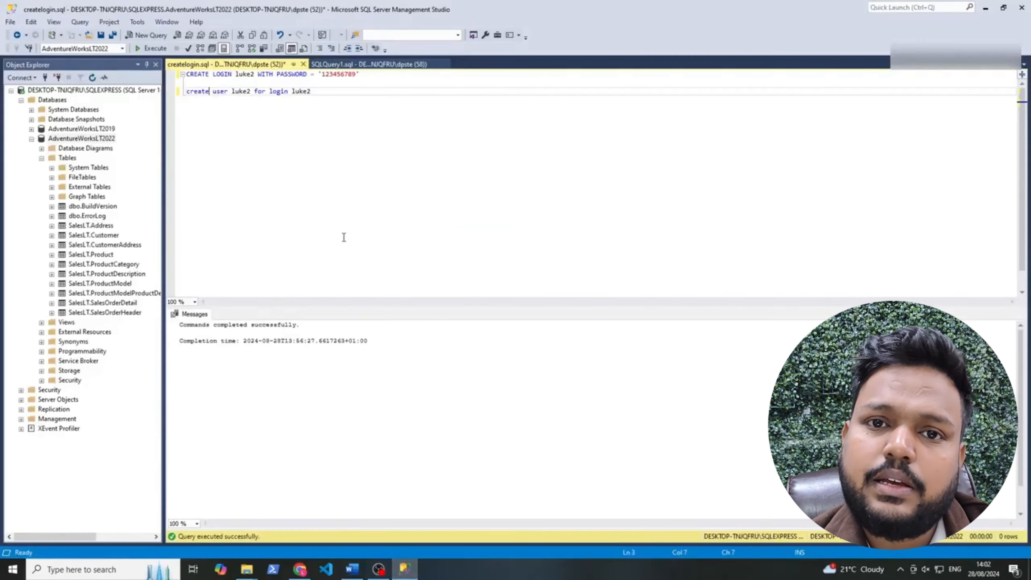
click(405, 569)
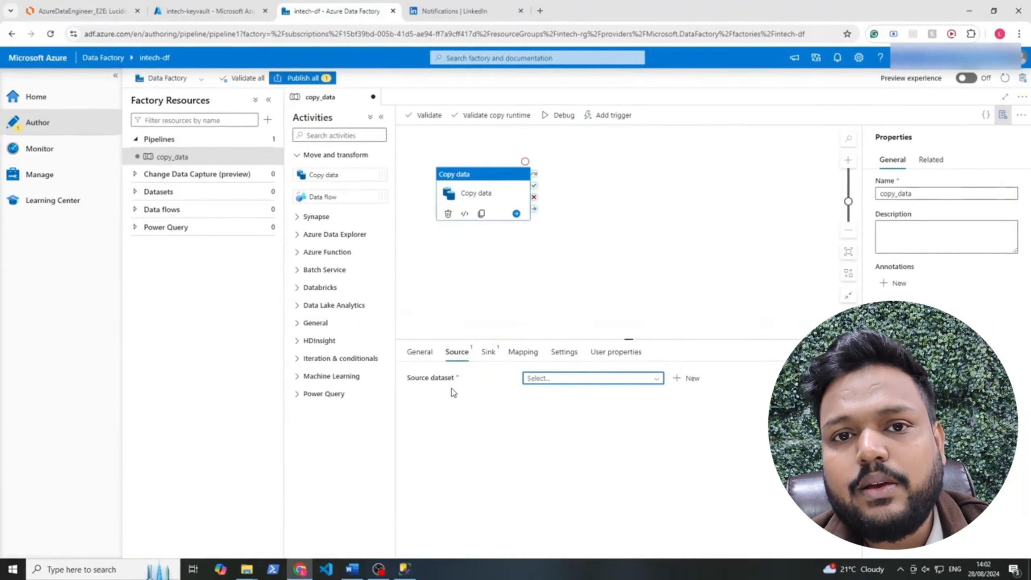
click(95, 13)
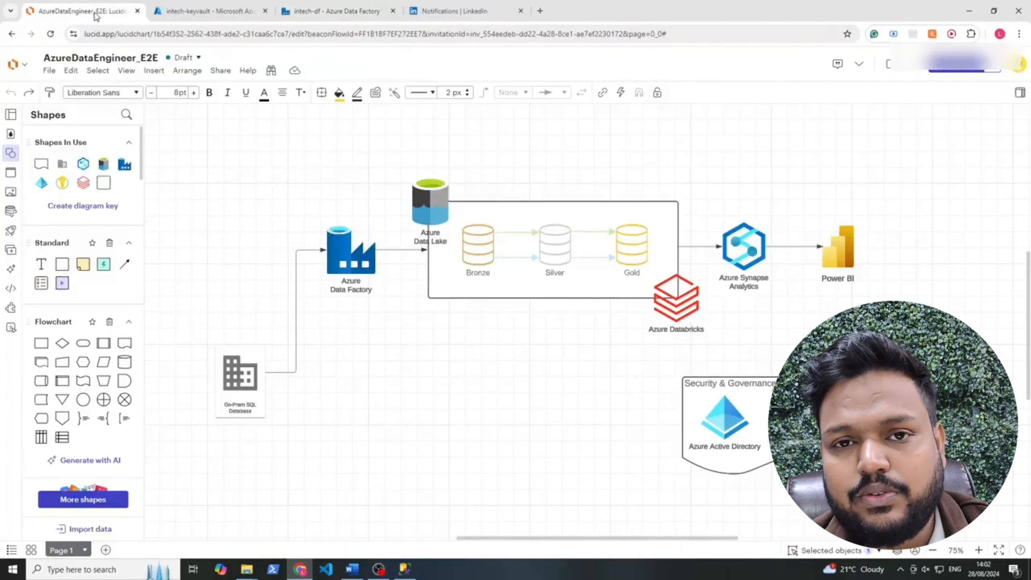
Create a new source dataset using the SQL server data store, found by searching 'sql'
click(219, 12)
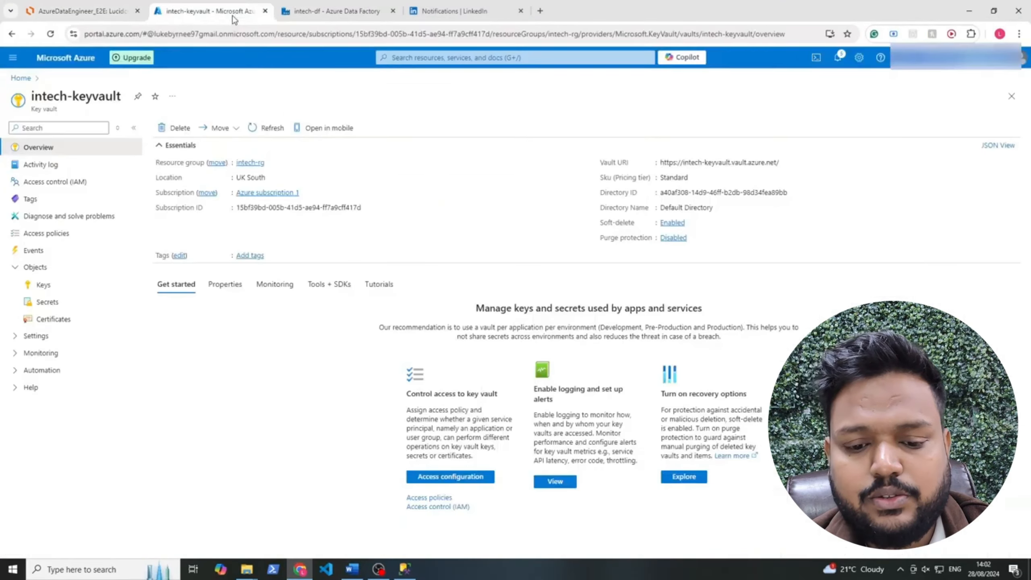
click(302, 16)
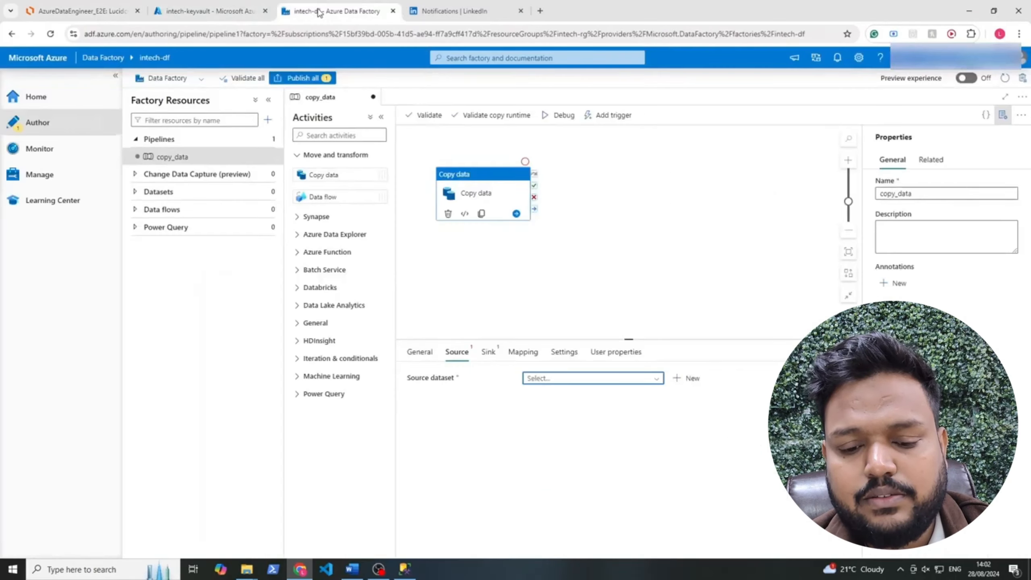
click(691, 379)
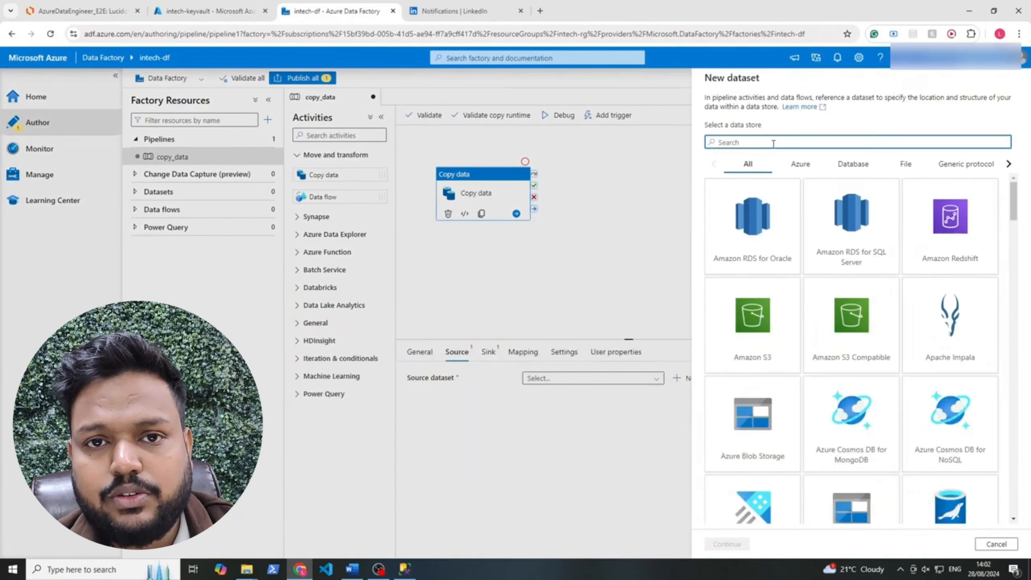
text(sql)
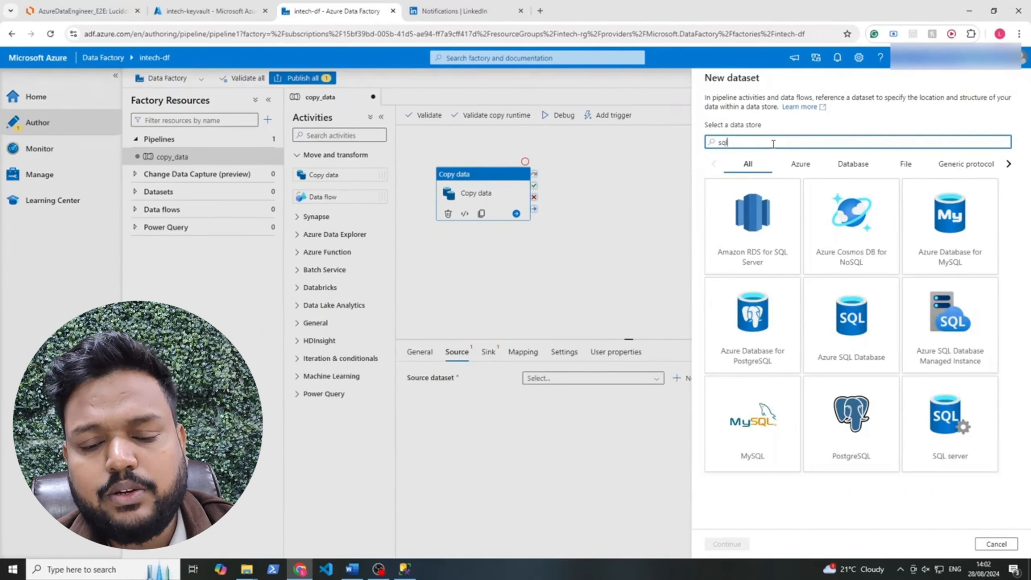
click(973, 440)
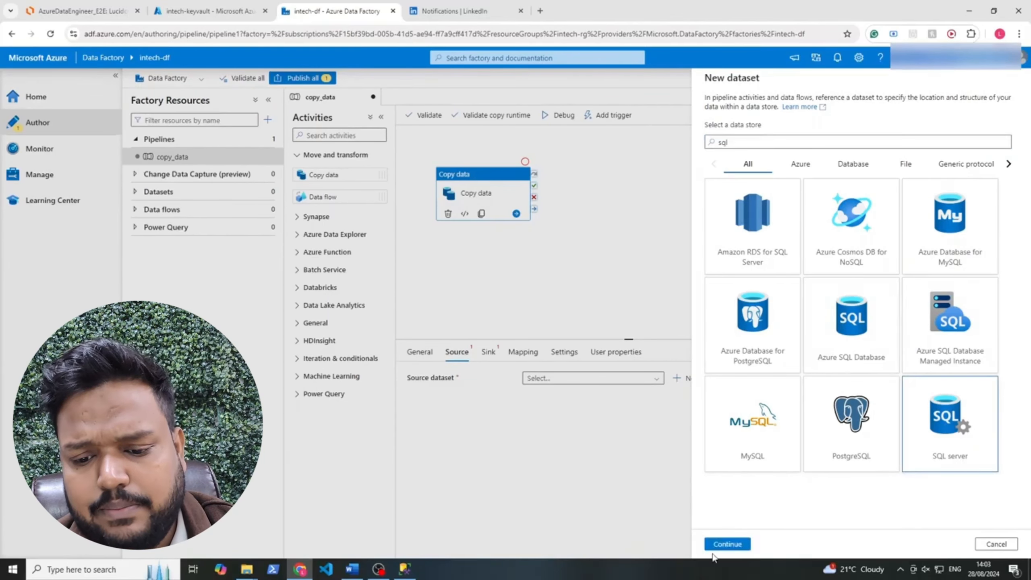
click(727, 544)
Rename the dataset to SqlServerOnPrem and bring up its linked service list
click(763, 110)
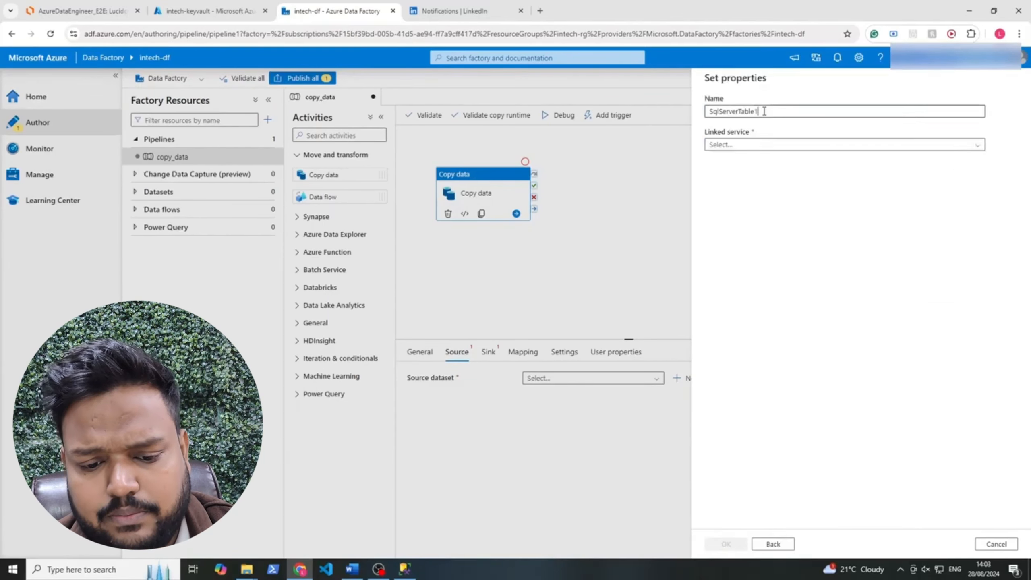
drag(764, 111, 735, 117)
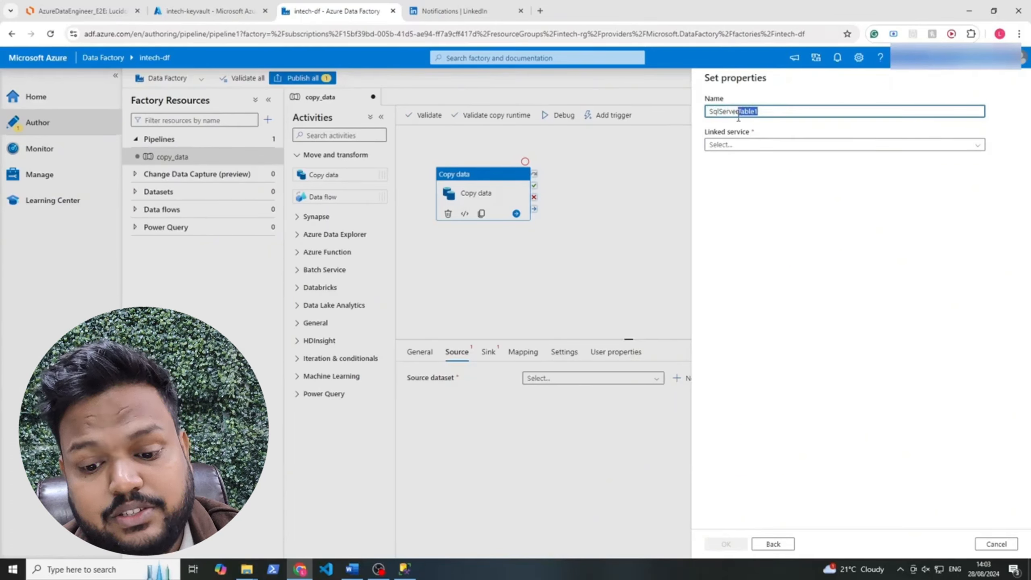
text(D)
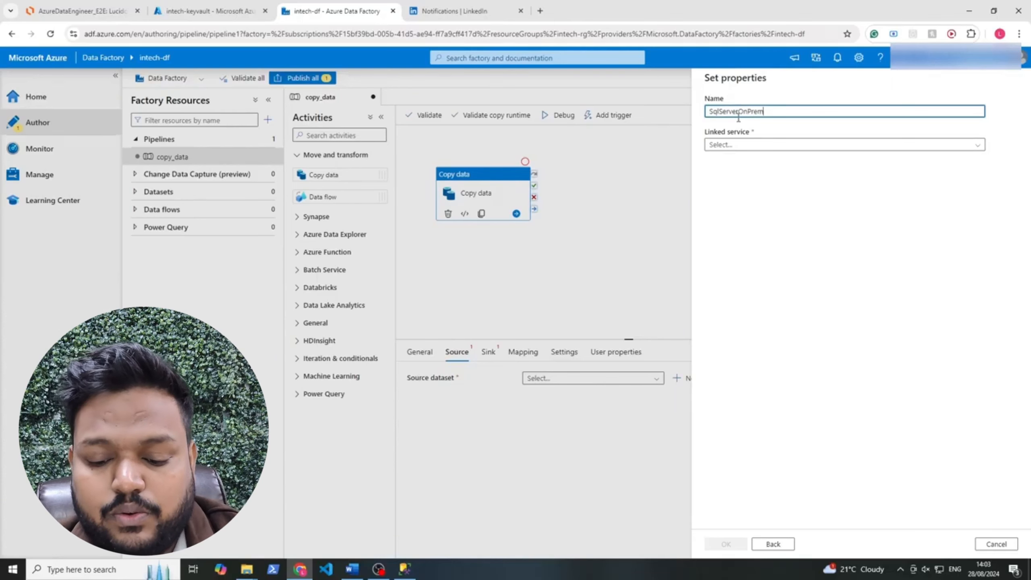
click(742, 145)
click(743, 145)
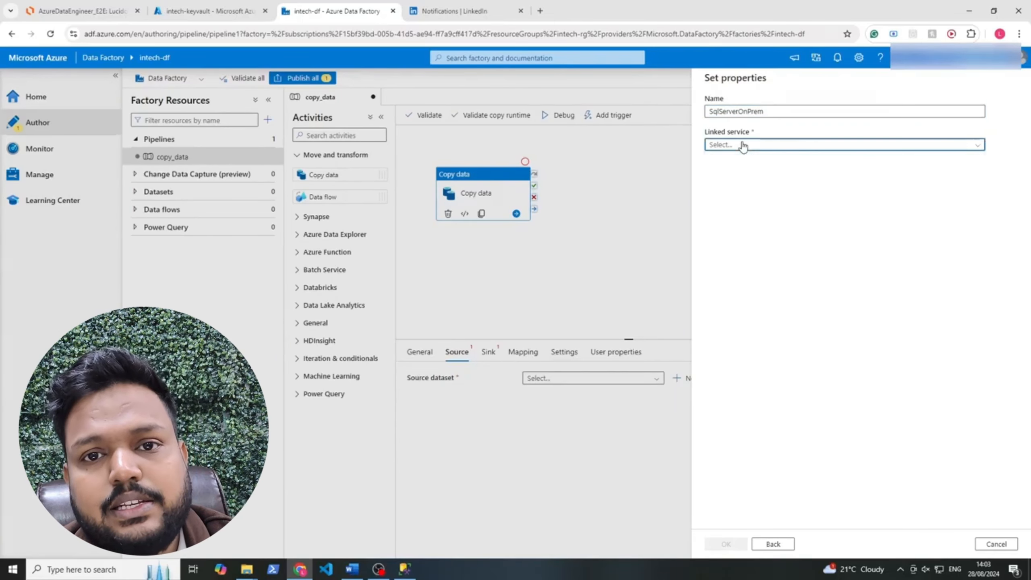
click(740, 146)
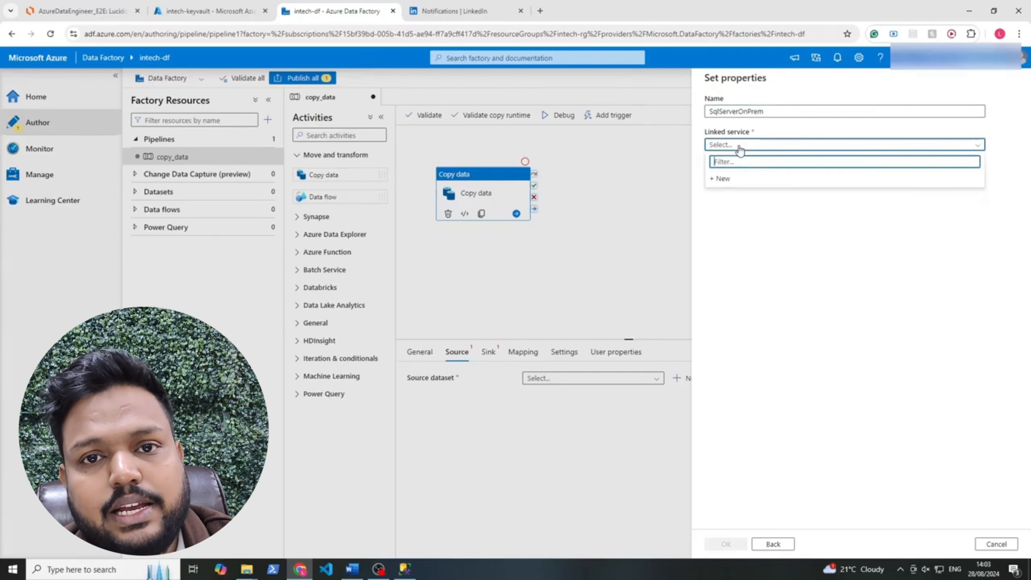
Begin a new linked service for the dataset and start creating a new integration runtime for it
click(726, 179)
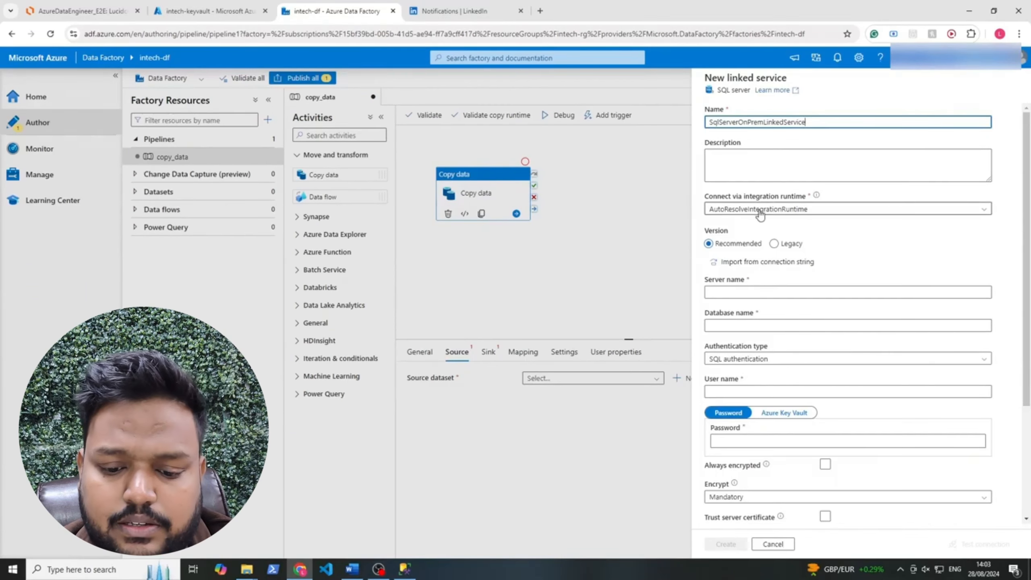
click(800, 208)
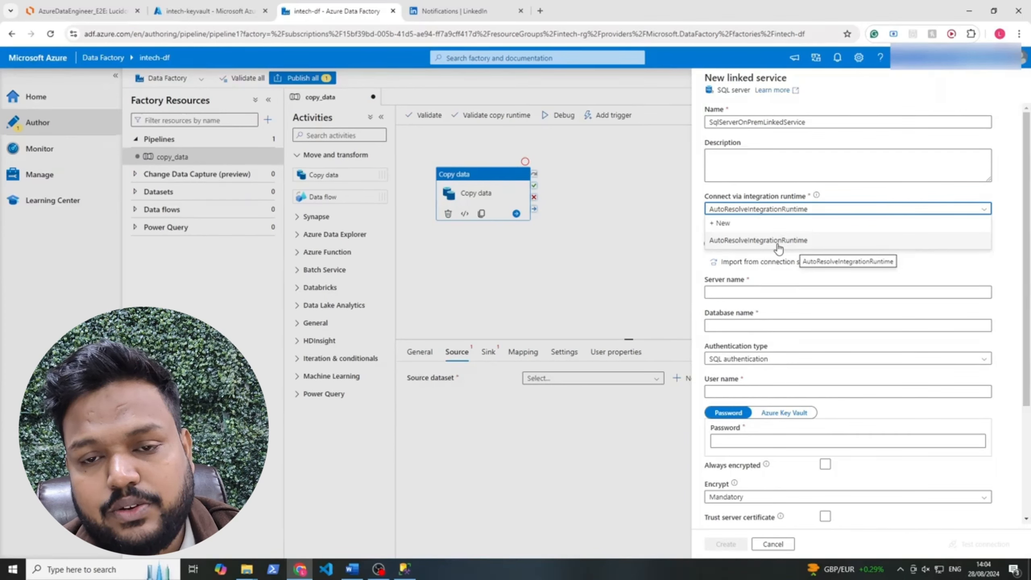
click(742, 224)
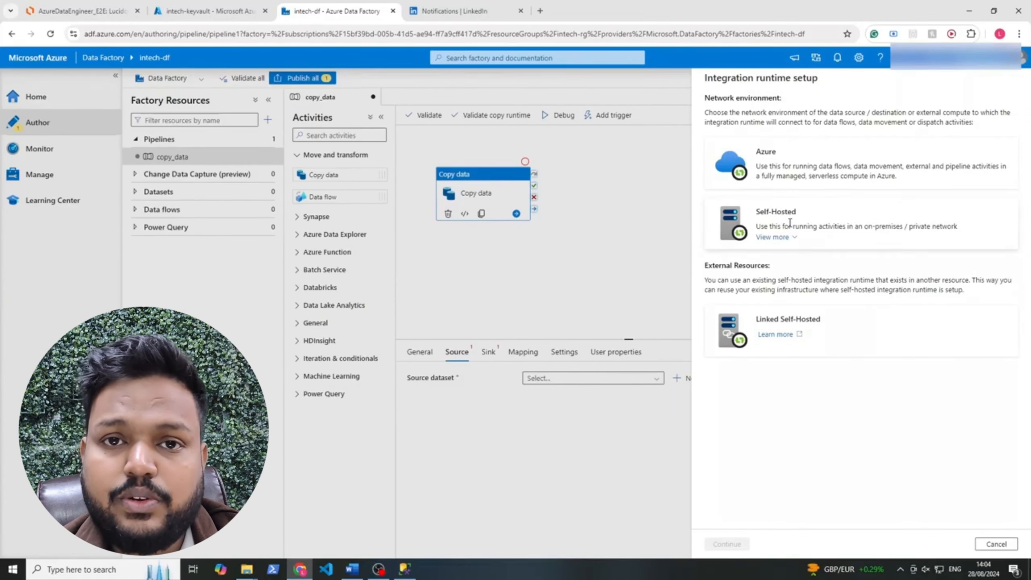
Create a Self-Hosted integration runtime named SHIR
click(732, 222)
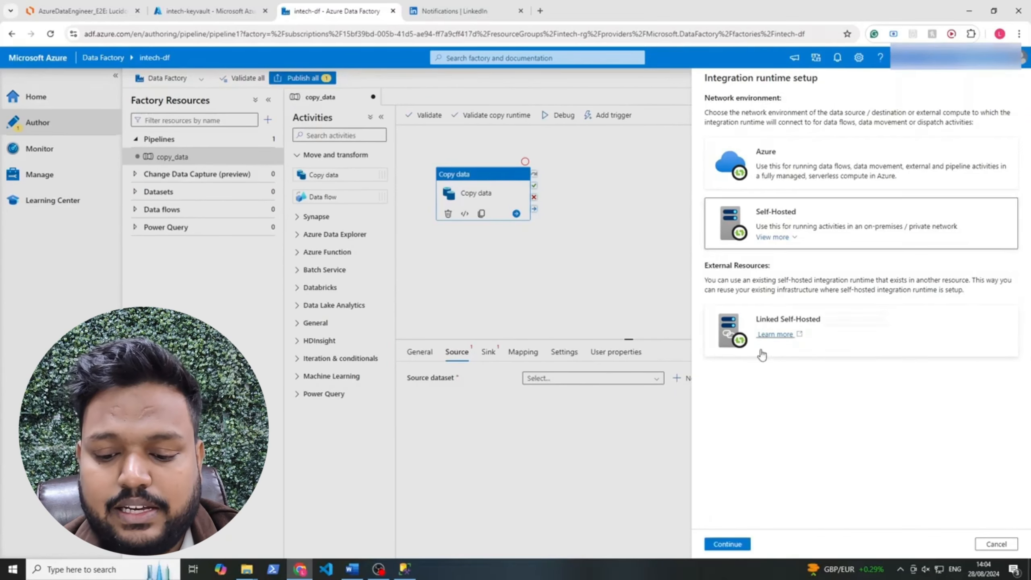
click(727, 543)
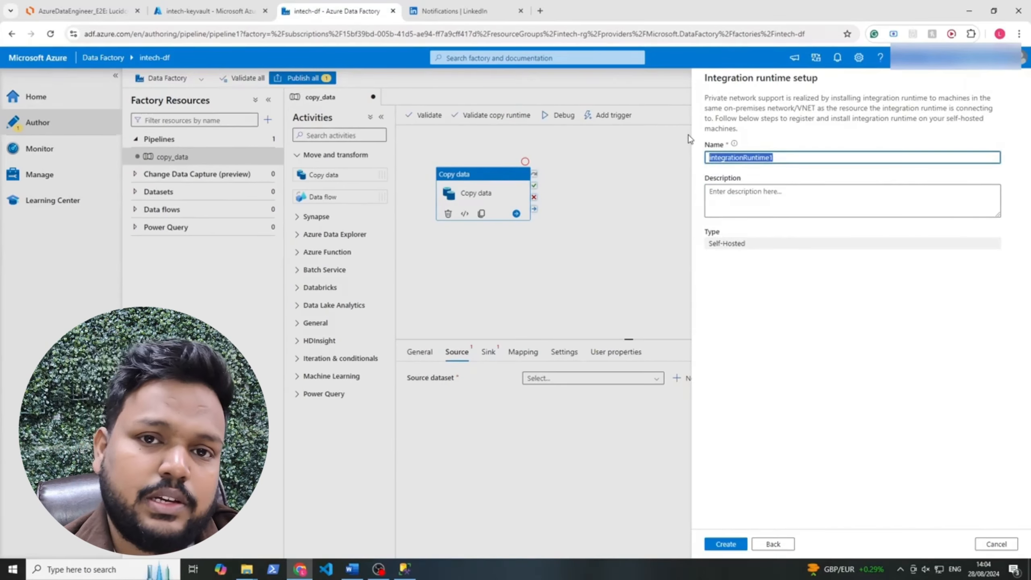
text(SHIR)
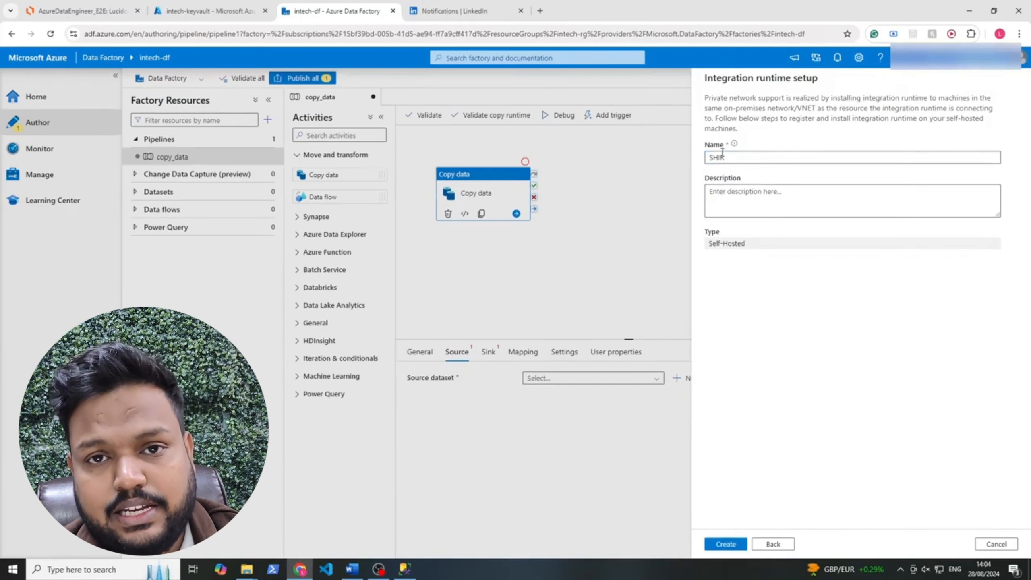
drag(745, 244, 717, 246)
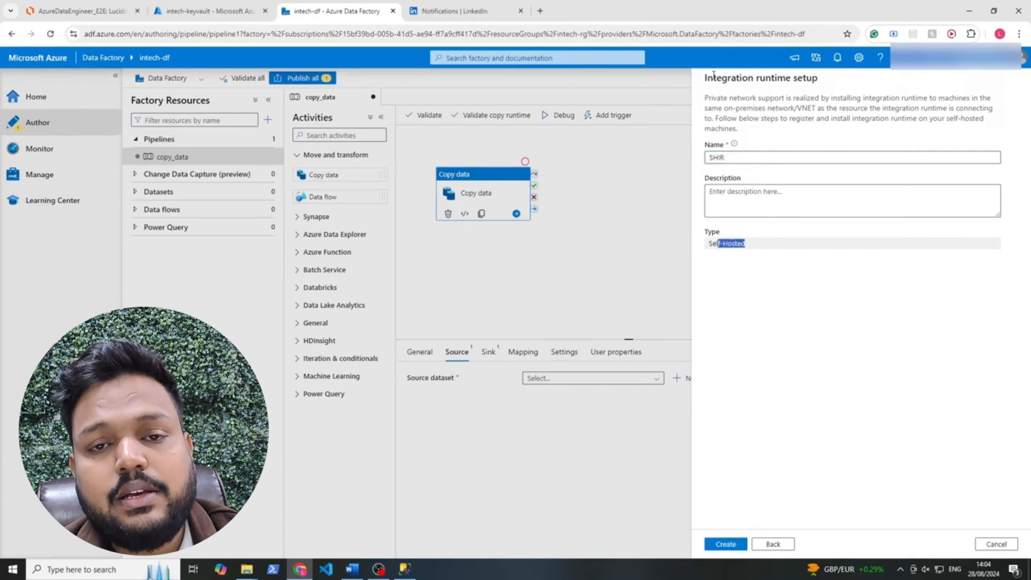
drag(713, 79, 754, 79)
click(770, 117)
click(738, 544)
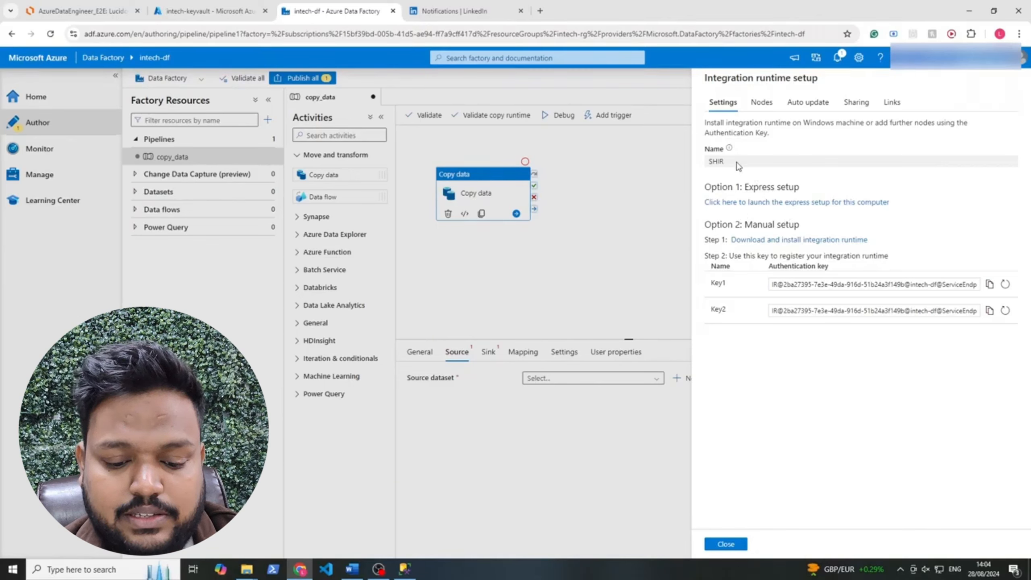
Download the SHIR express setup installer via the Option 1 link
drag(897, 206, 694, 183)
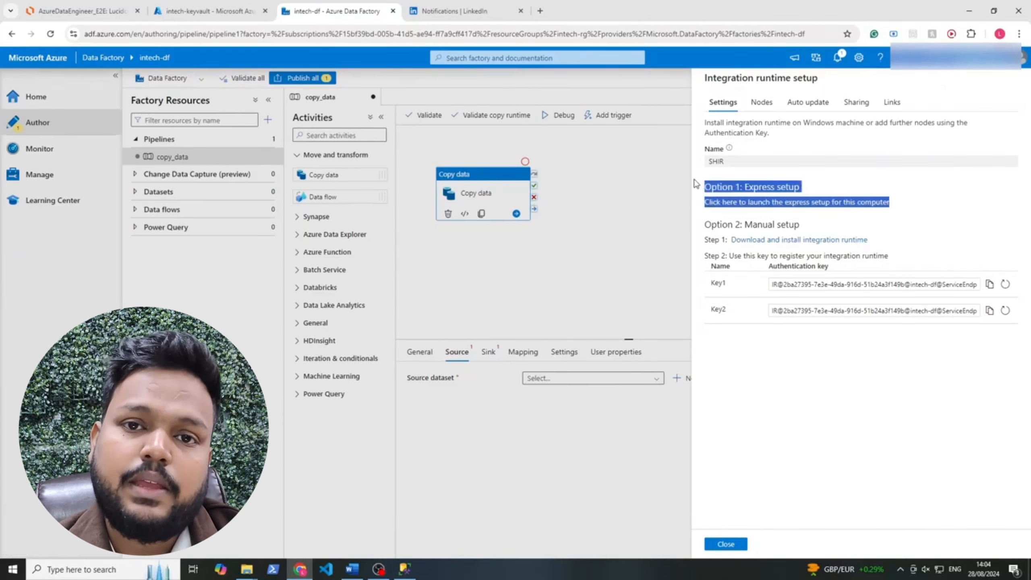
click(815, 428)
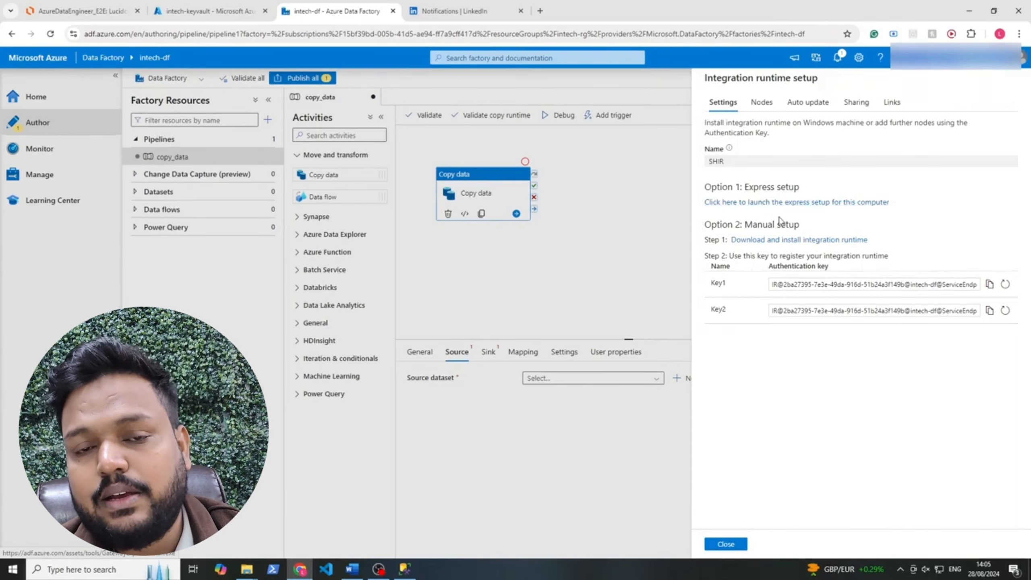
click(754, 202)
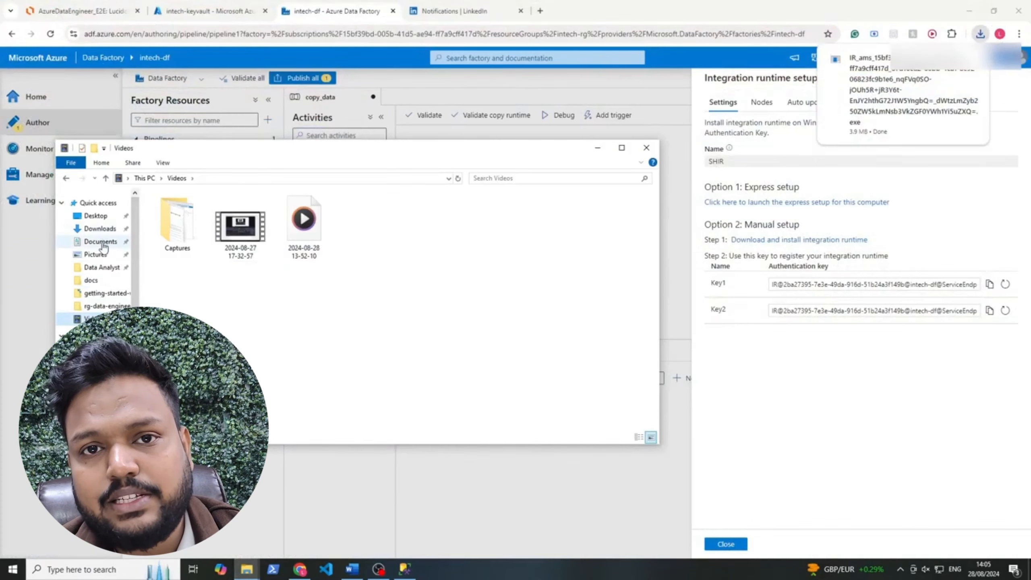
Run the downloaded integration runtime installer, then apply the SHIR runtime to the linked service form
click(100, 229)
click(211, 226)
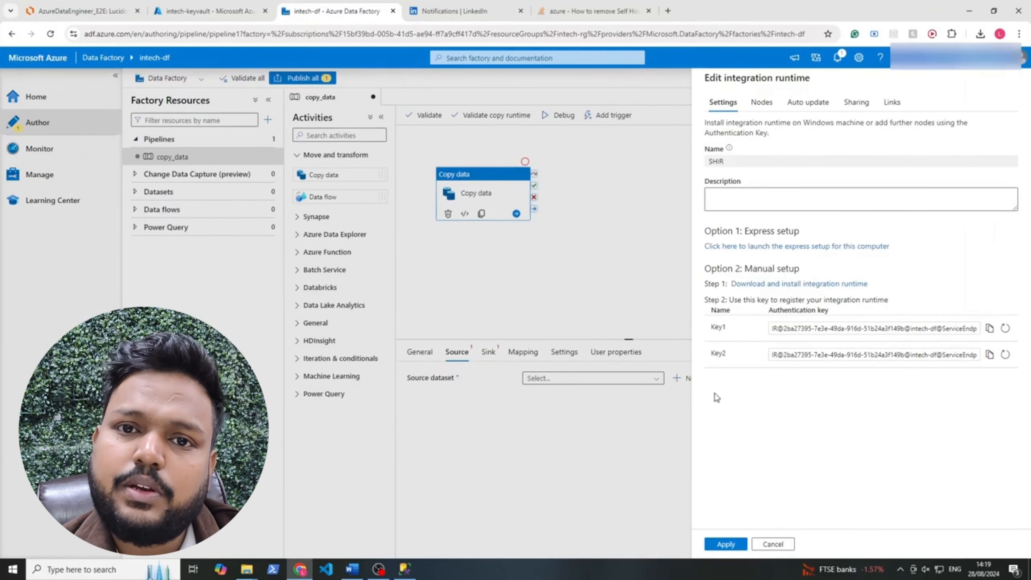
click(727, 545)
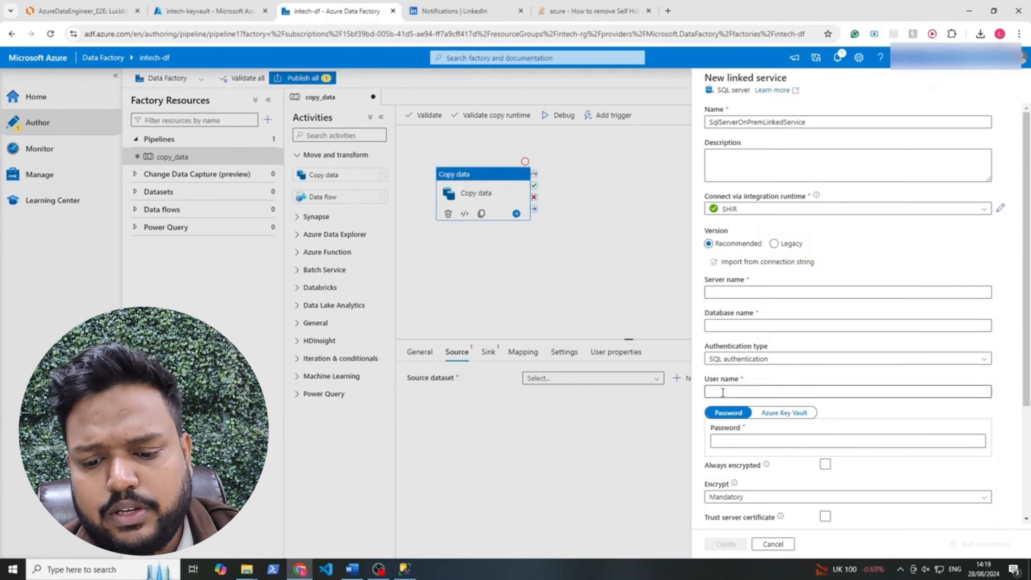
Copy DESKTOP-TNJQFRU\SQLEXPRESS from the SSMS server properties into the linked service's Server name
click(404, 570)
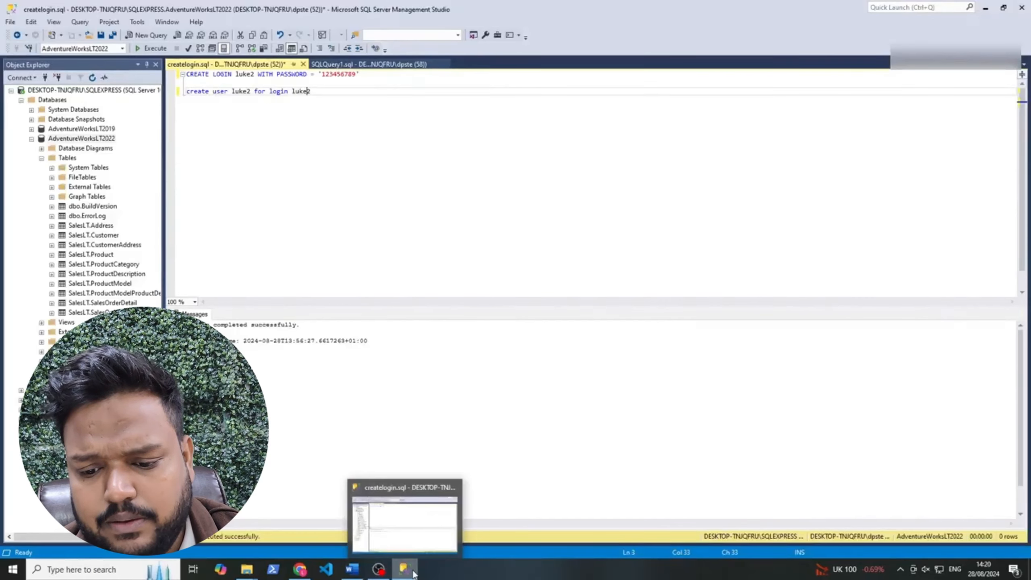
right_click(75, 90)
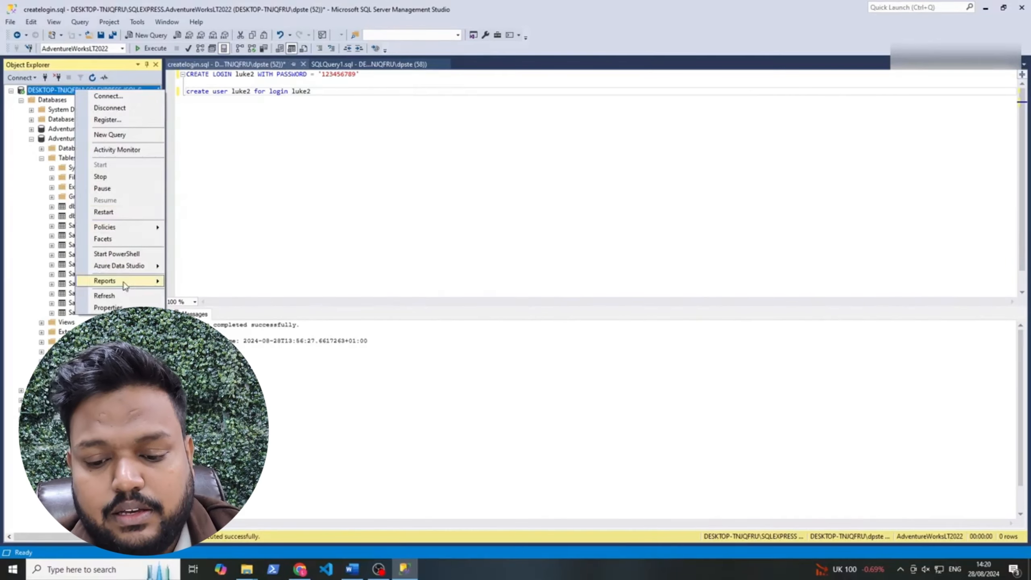
click(119, 307)
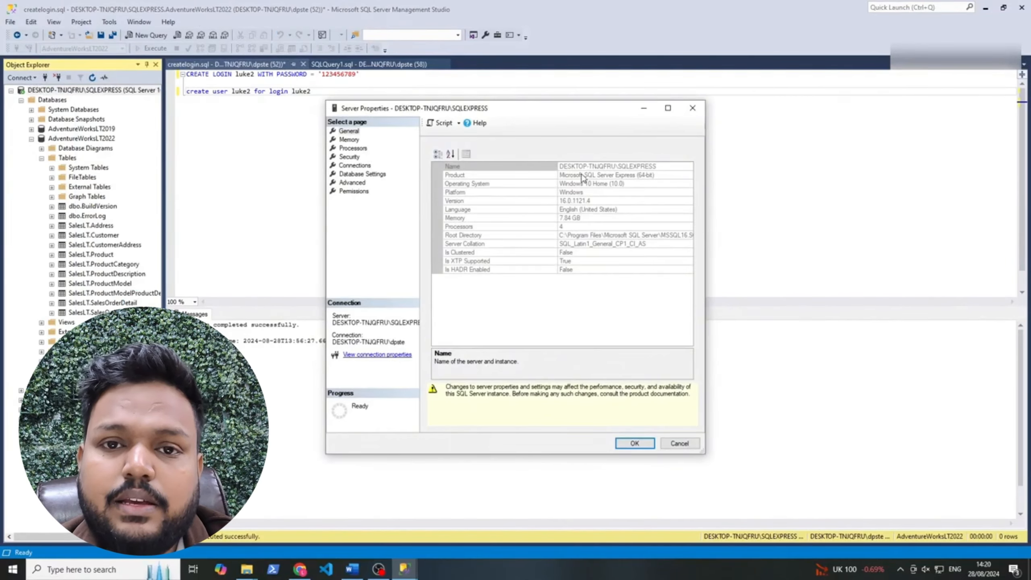
click(616, 166)
click(661, 174)
click(650, 166)
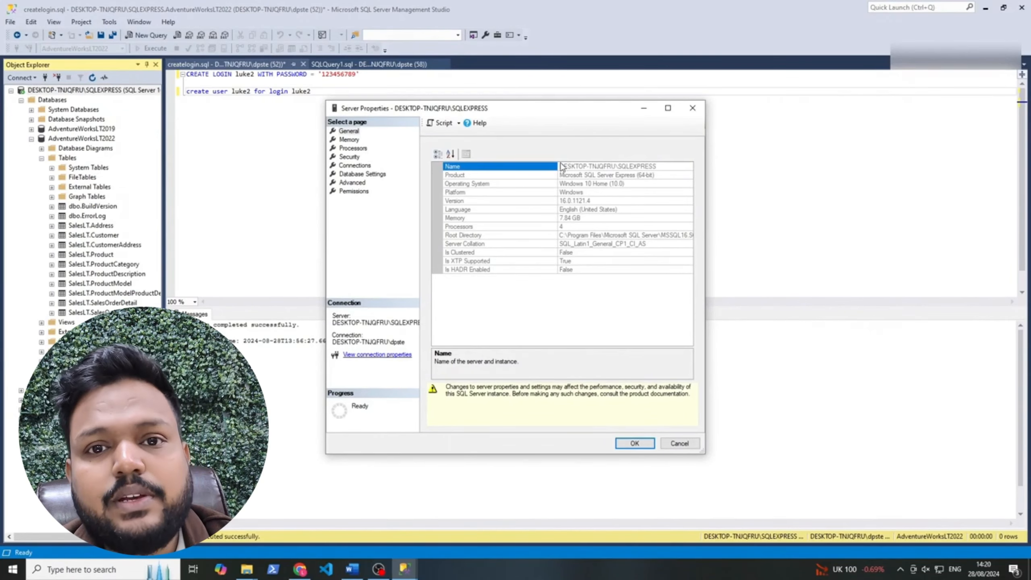
drag(561, 164, 654, 167)
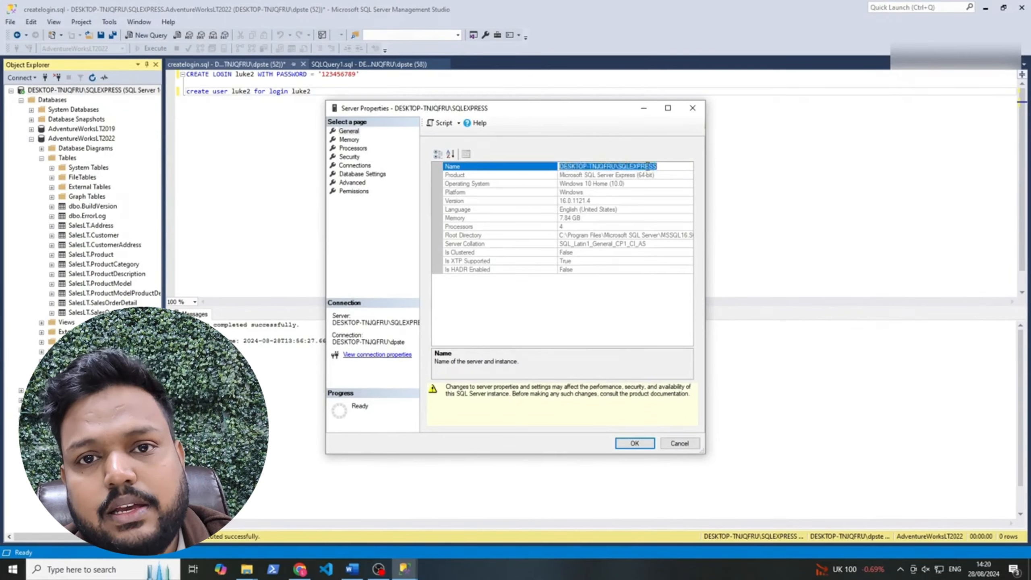
right_click(648, 165)
click(671, 200)
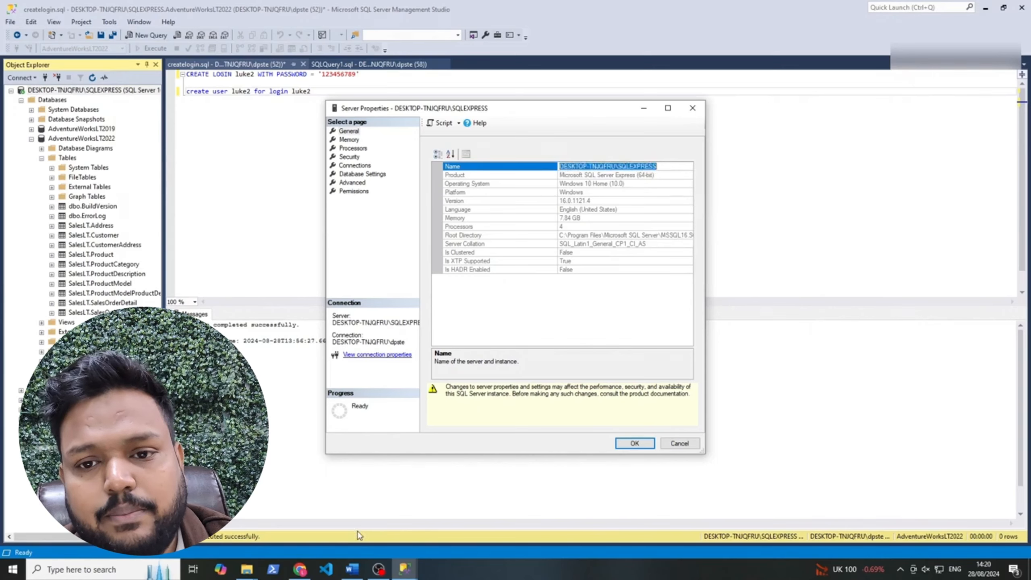
click(300, 569)
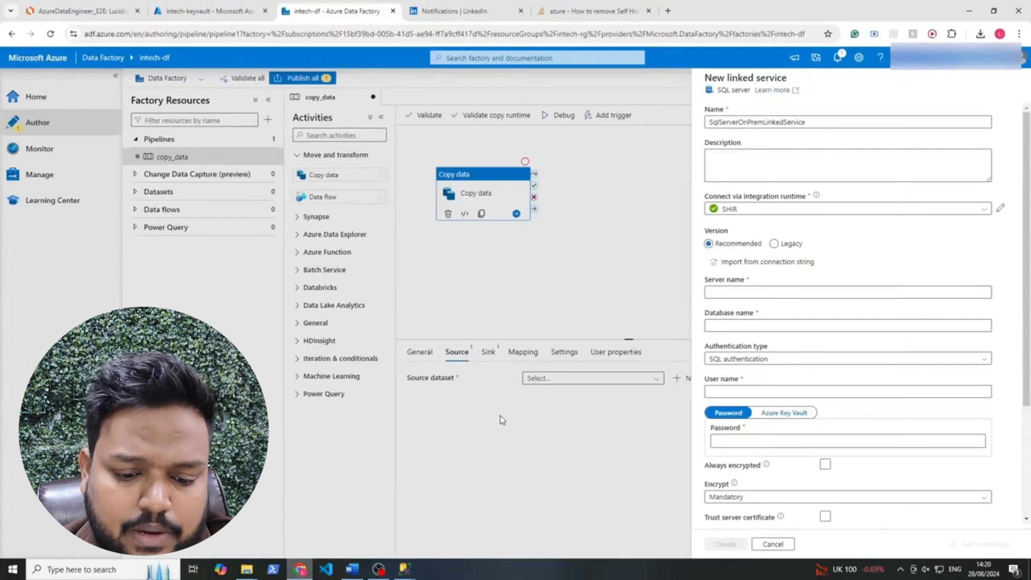
click(736, 291)
right_click(737, 293)
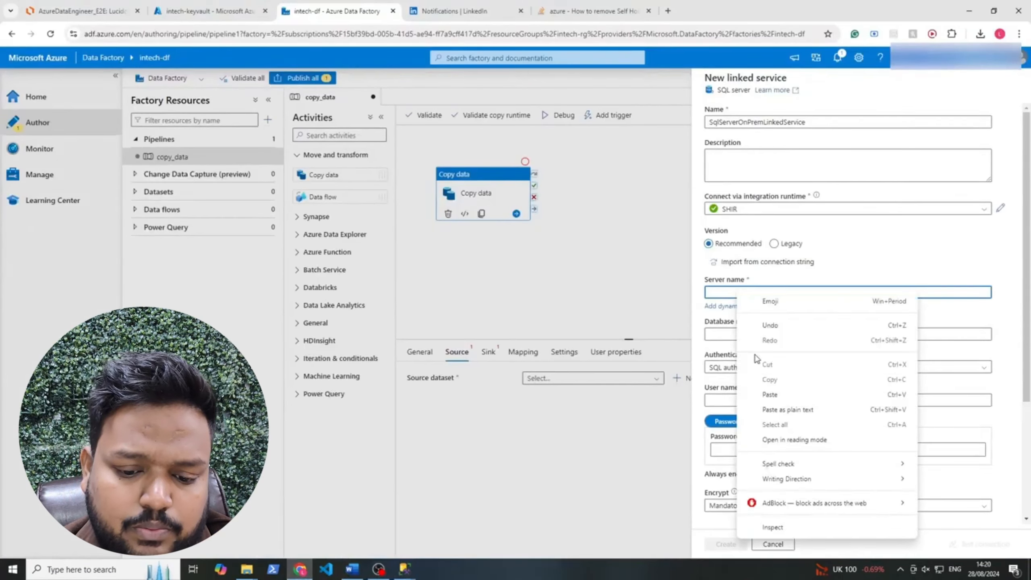
click(776, 409)
Copy AdventureWorksLT2022 from SSMS Object Explorer and paste it into Database name
click(744, 329)
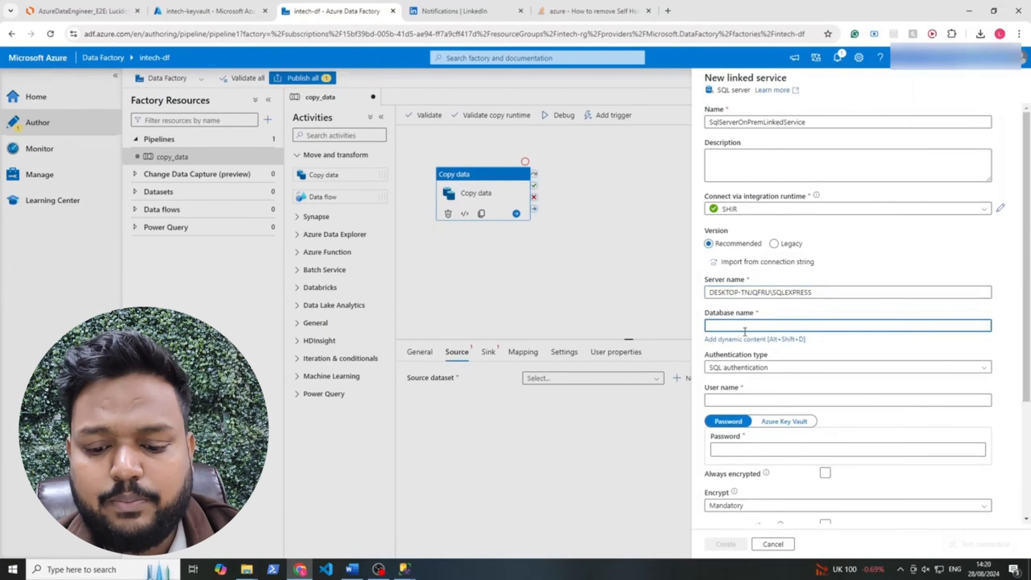
click(378, 568)
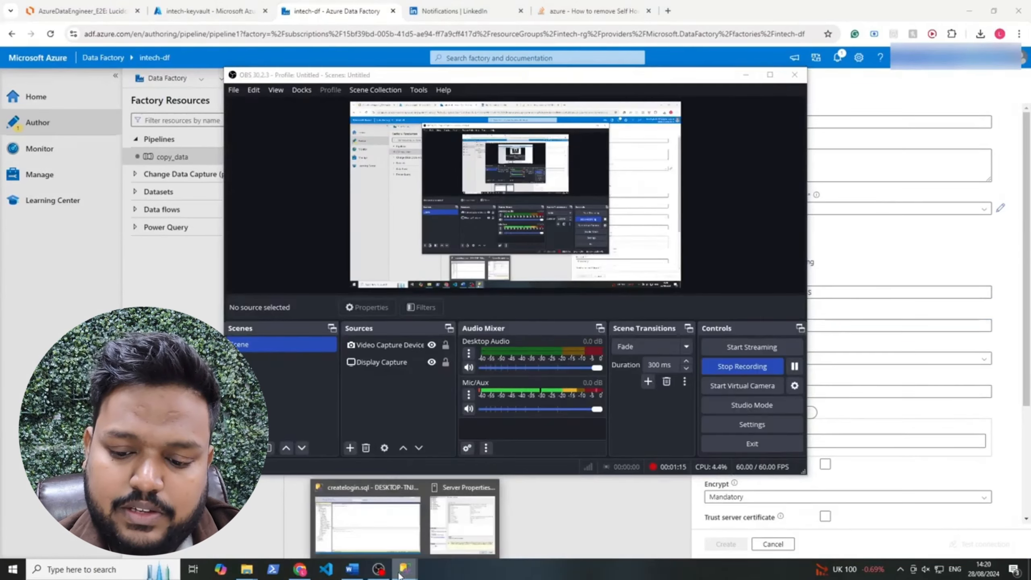
click(458, 539)
mouse_move(401, 568)
click(380, 547)
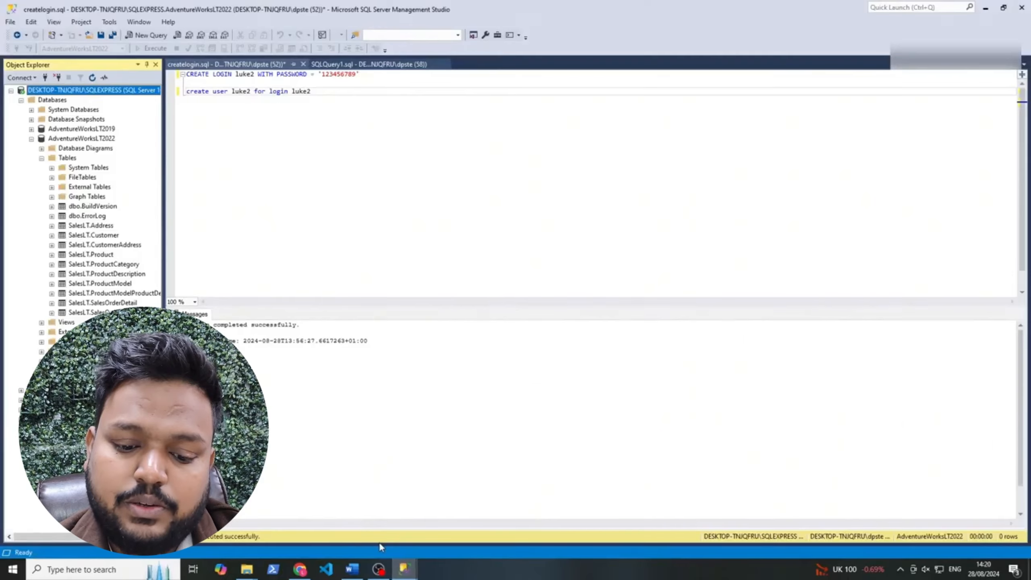
click(65, 139)
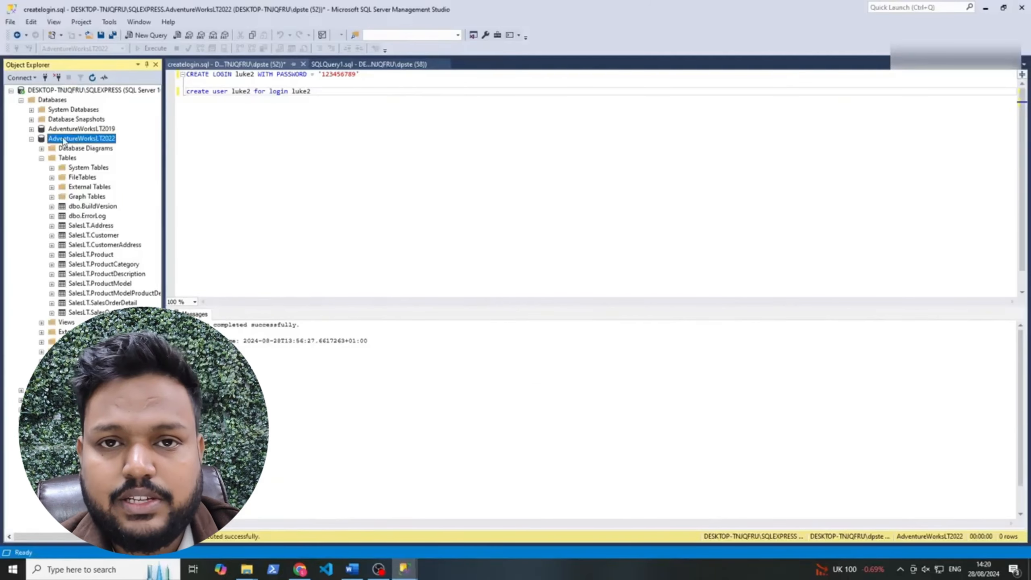
click(84, 139)
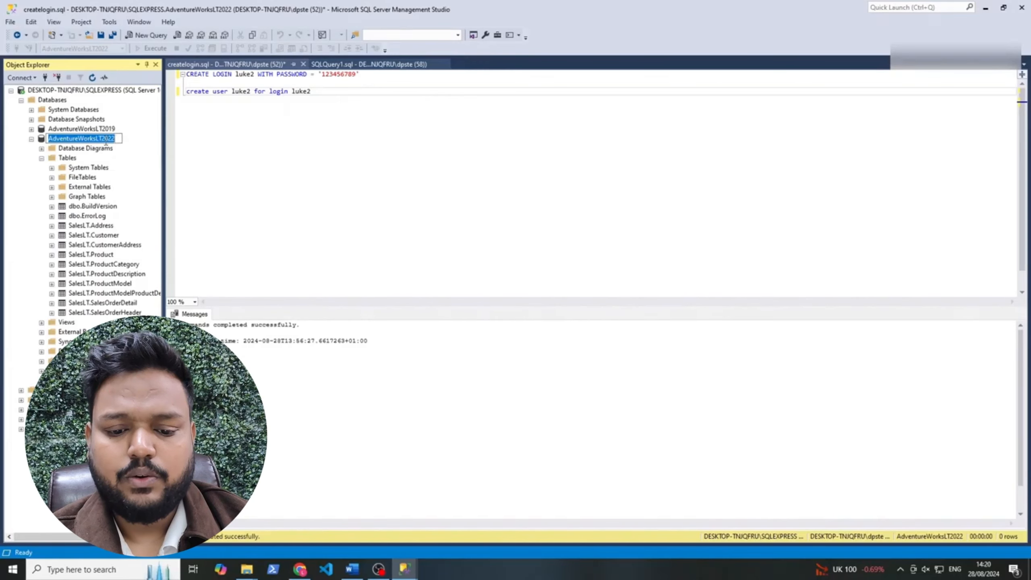
key(Escape)
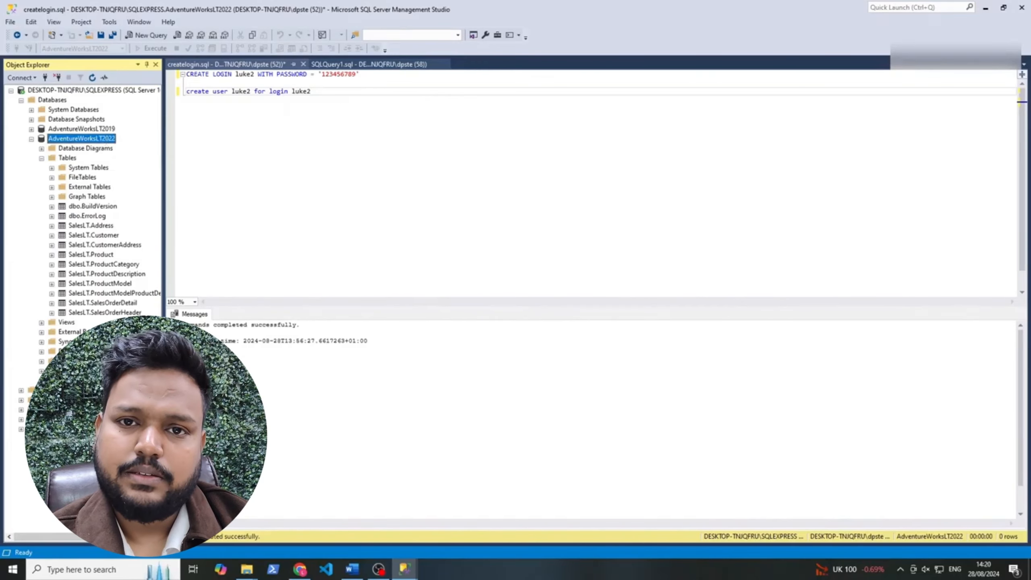
click(300, 569)
key(ctrl+v)
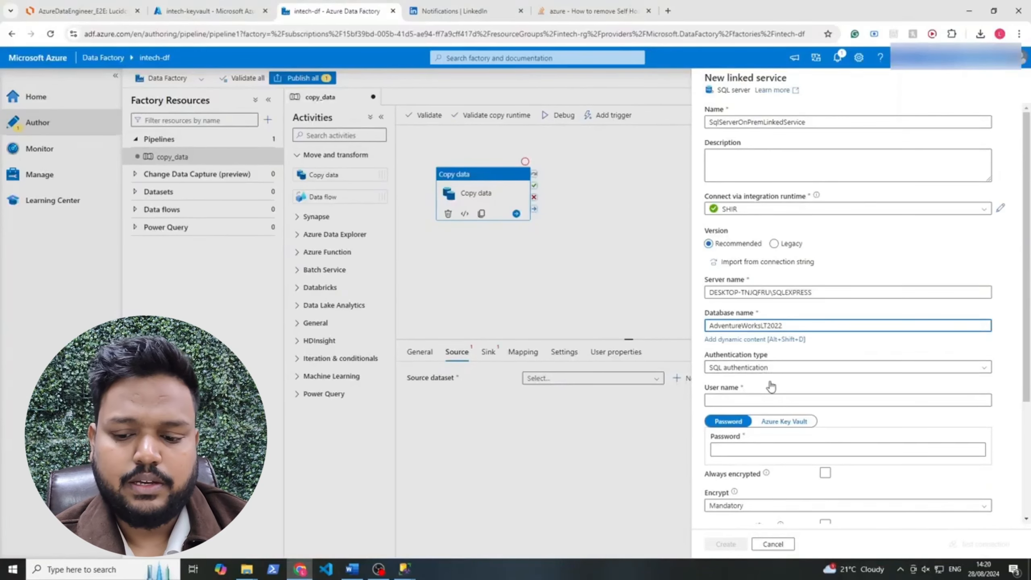
Enter the SQL login user name and switch the password source to Azure Key Vault
drag(1027, 351, 1029, 398)
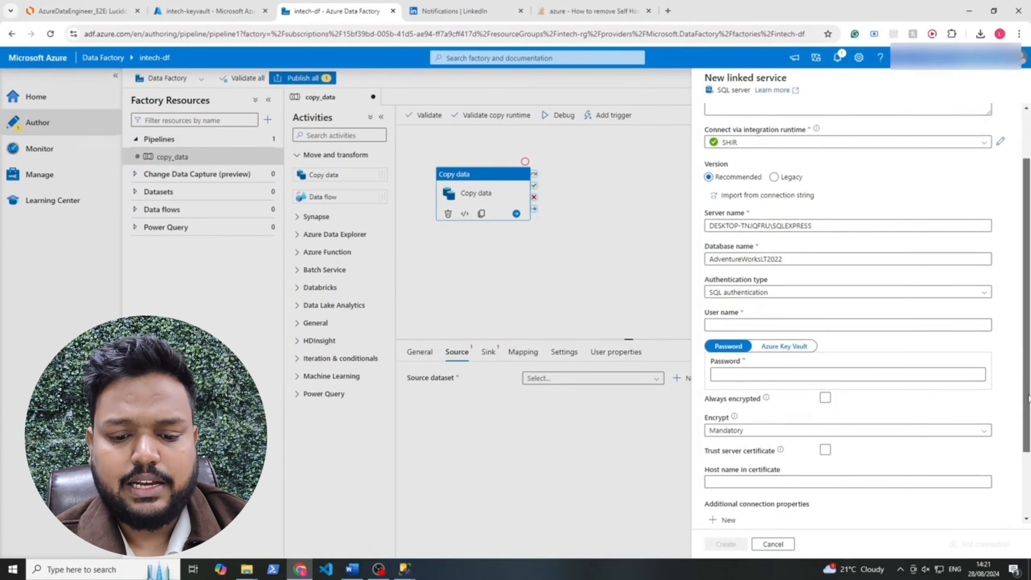
click(772, 325)
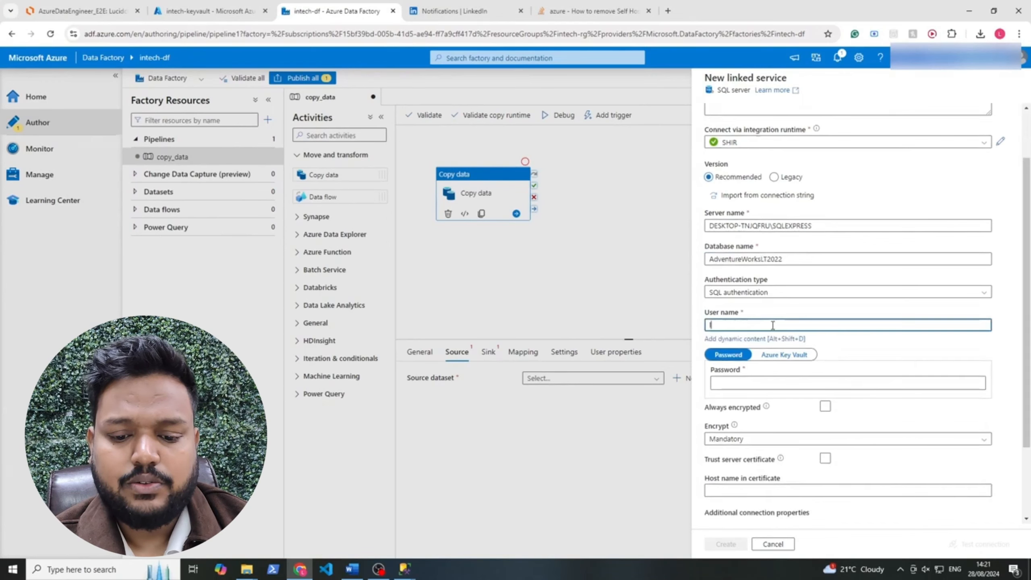
click(763, 382)
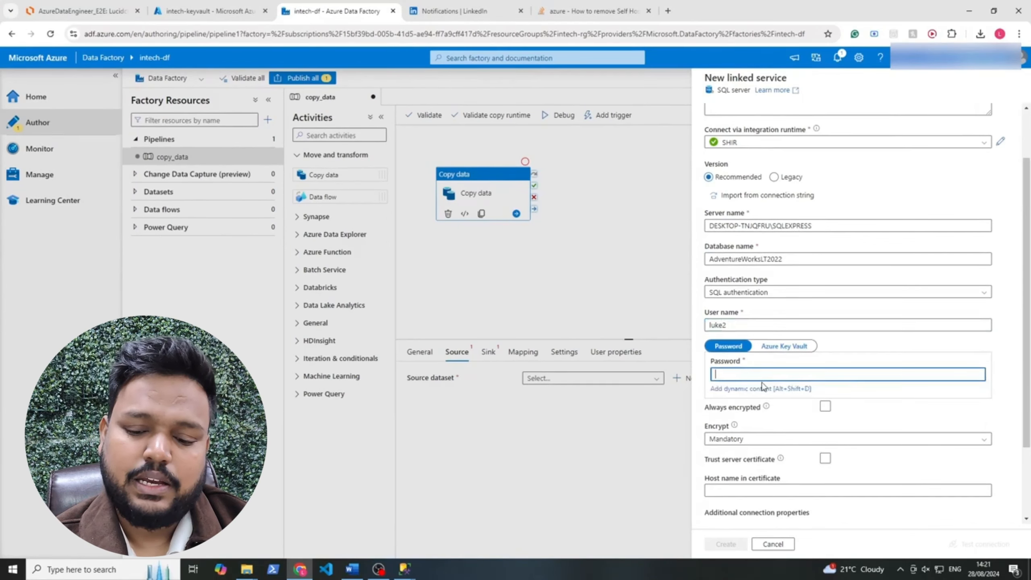
text(•)
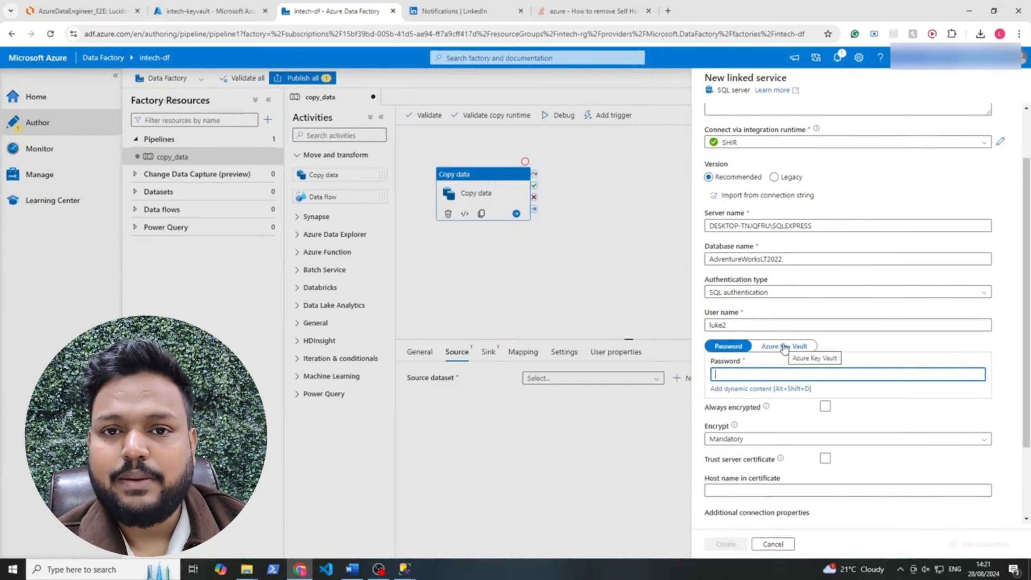
click(784, 347)
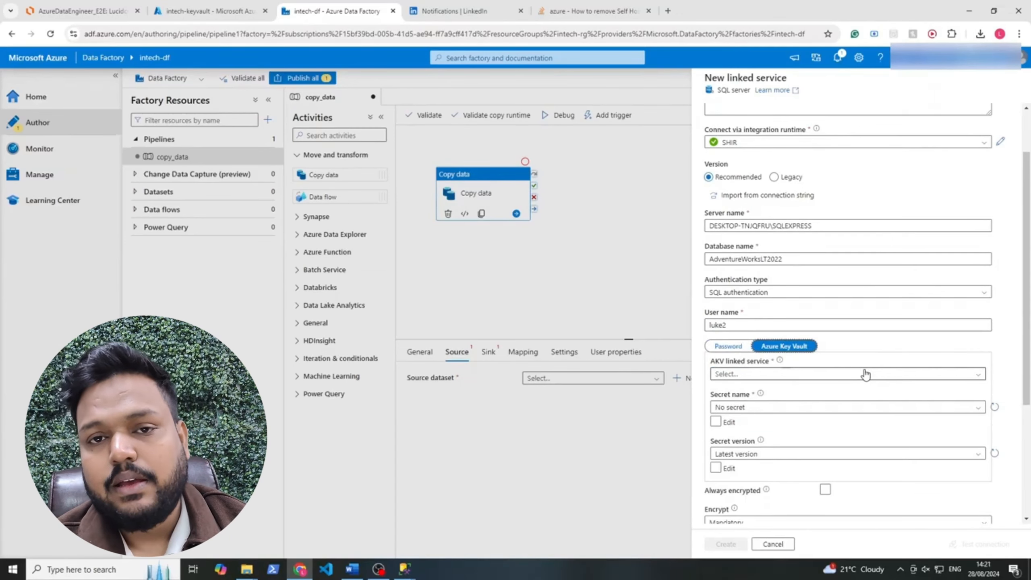
Create Key Vault linked service AzureKeyVault1 for intech-keyvault on Azure subscription 1 with system-assigned managed identity
click(746, 373)
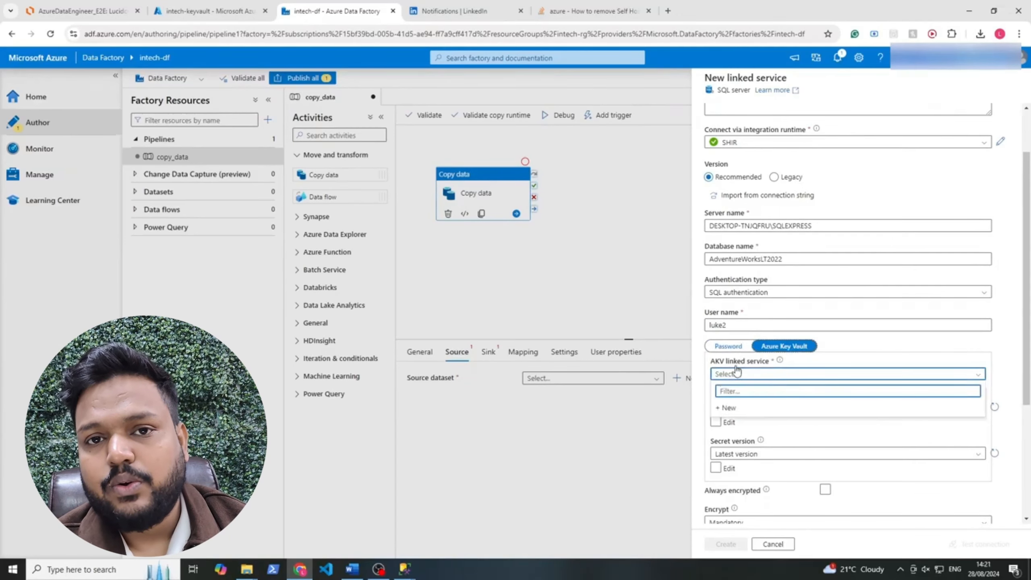
click(750, 407)
click(742, 243)
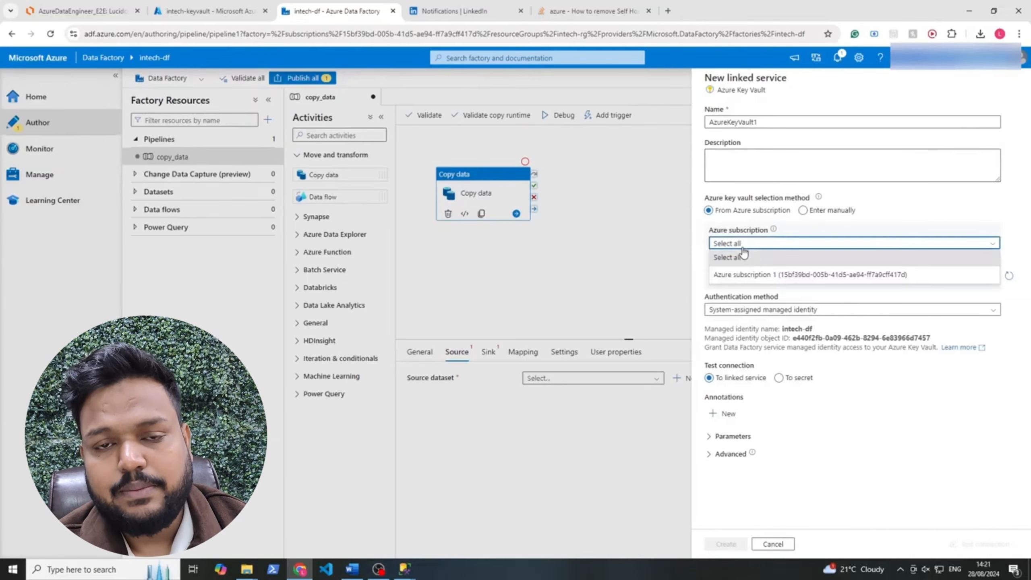
click(745, 271)
click(744, 276)
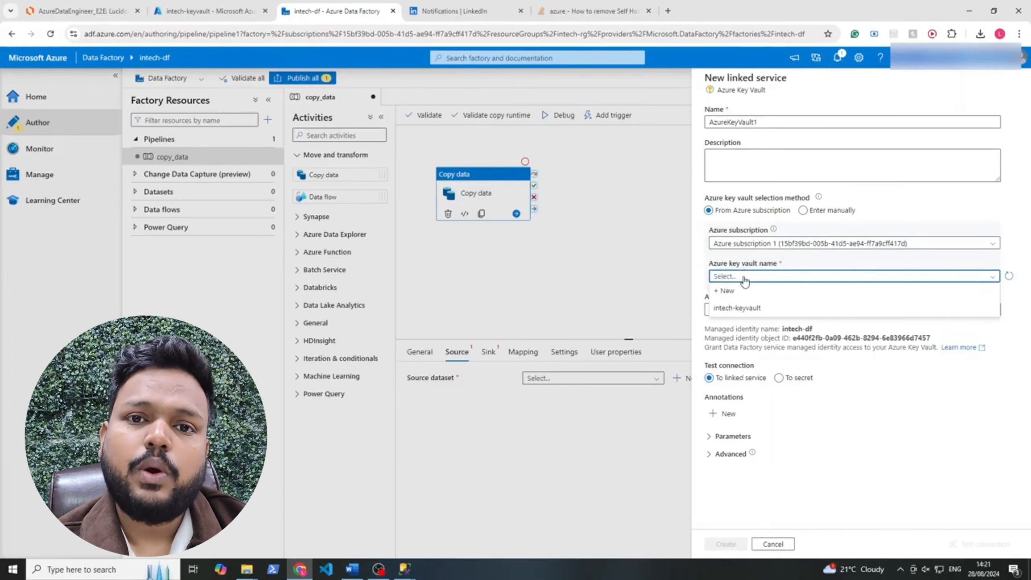
click(743, 306)
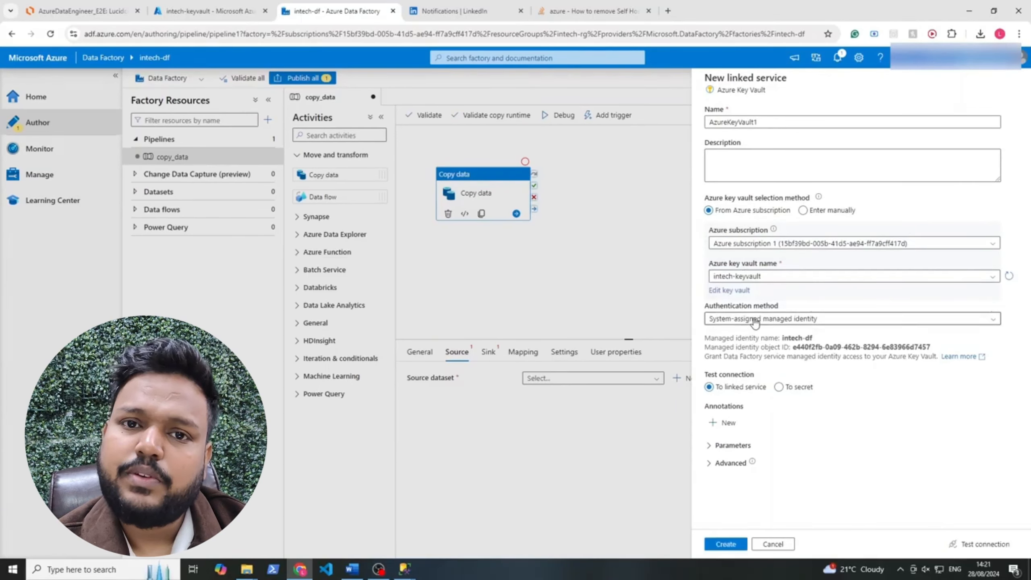
click(745, 321)
click(748, 336)
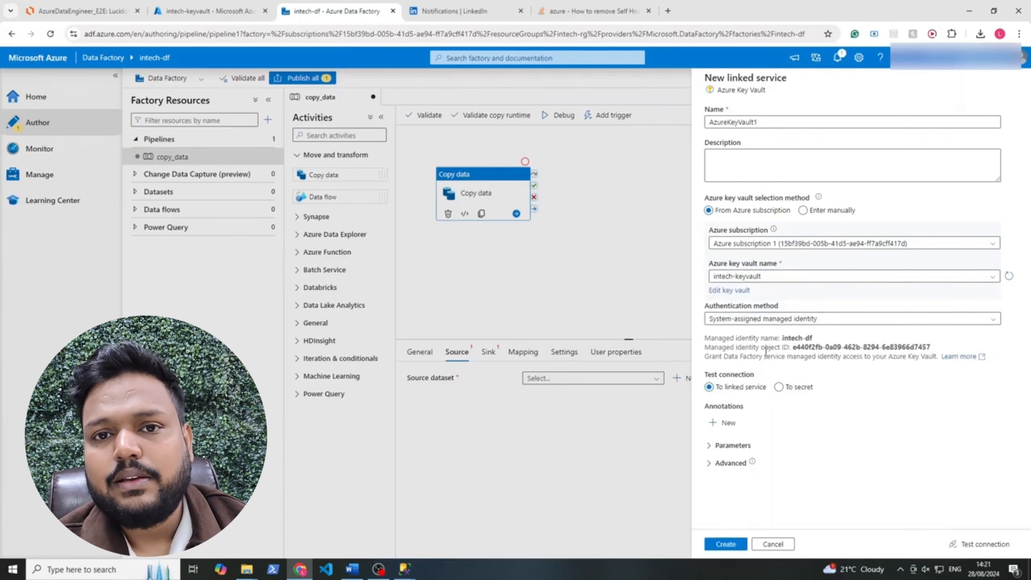
click(725, 544)
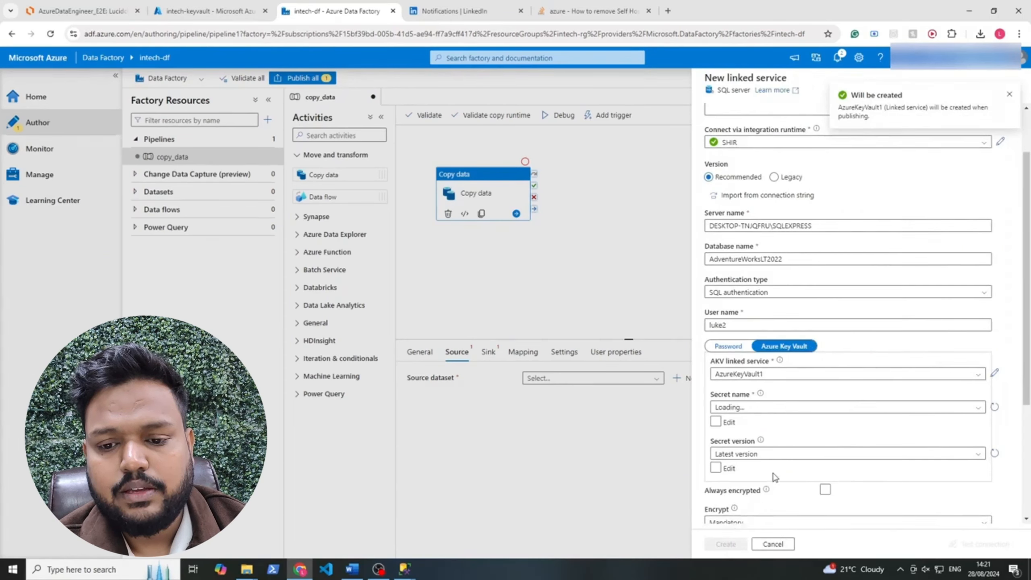
Try loading the Key Vault secret names, which fail to load
click(785, 407)
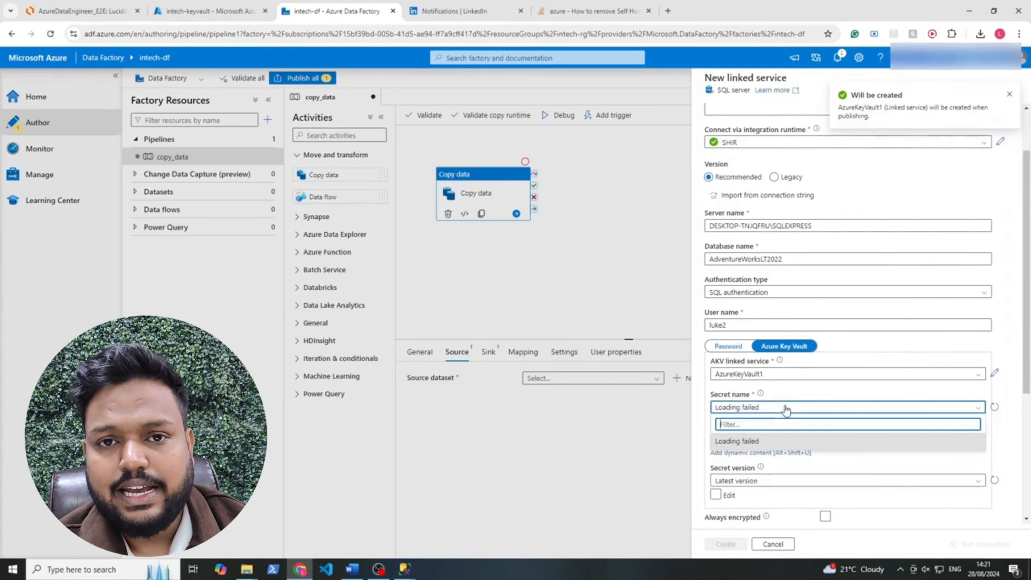
click(993, 407)
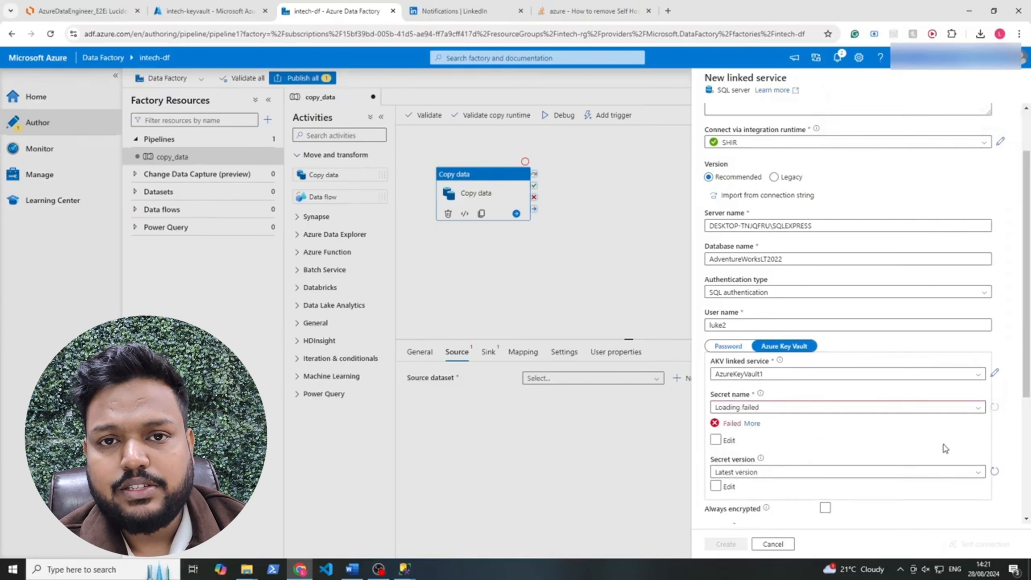
click(795, 408)
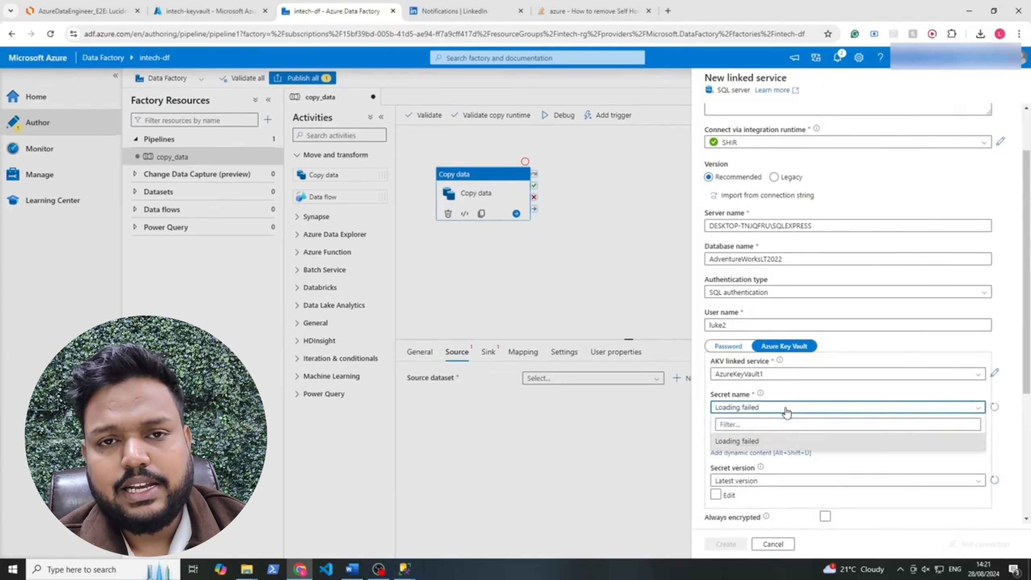
click(787, 413)
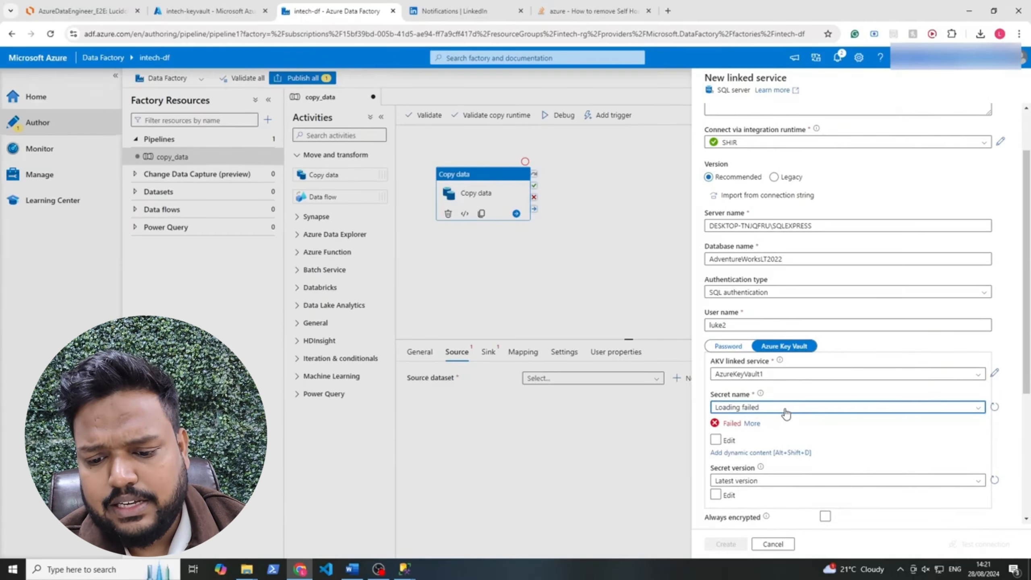
Start a role assignment on intech-keyvault's Access control and pick Key Vault Secrets User via 'vault us' search
click(223, 18)
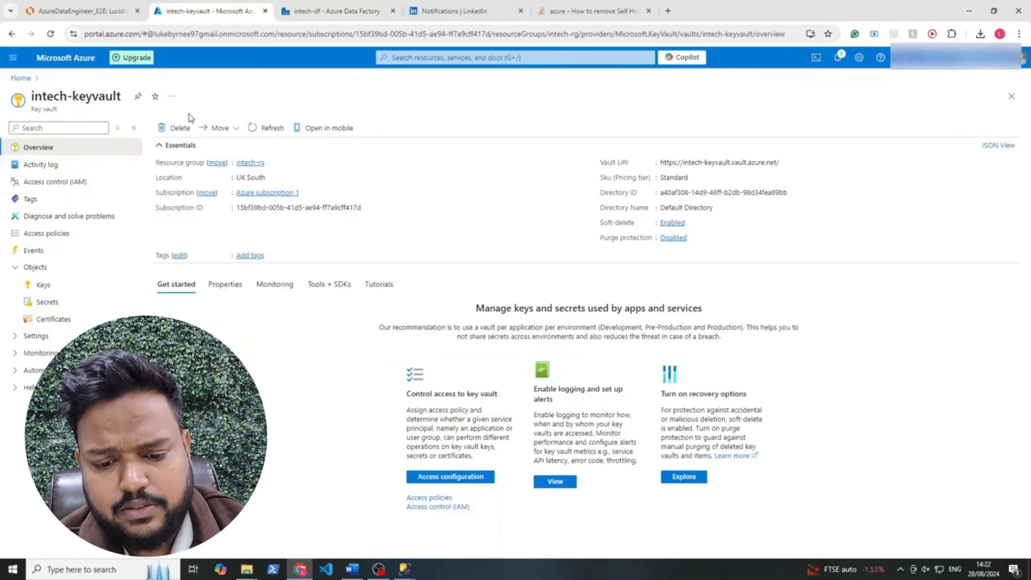
click(86, 184)
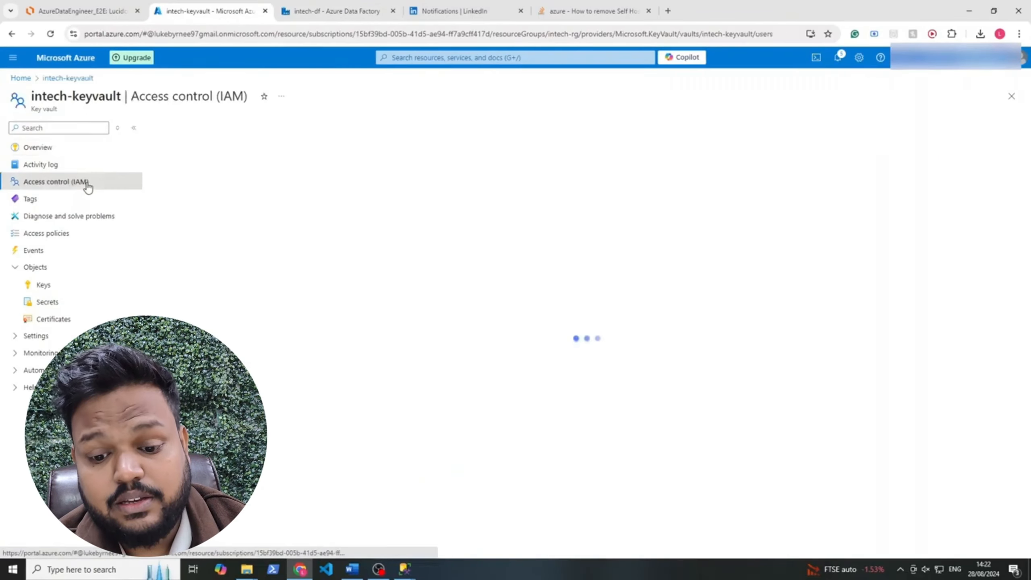
click(243, 158)
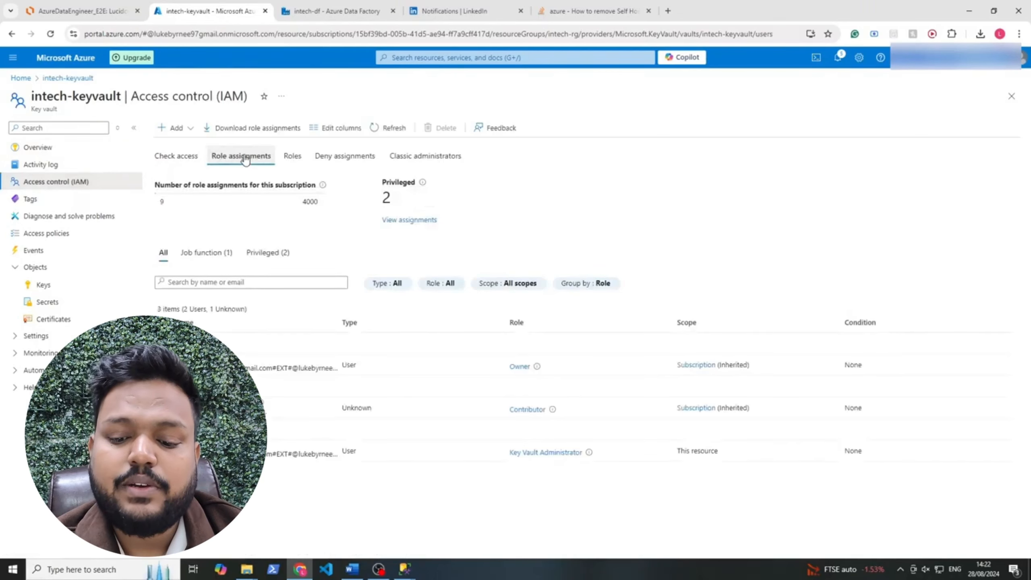
click(390, 127)
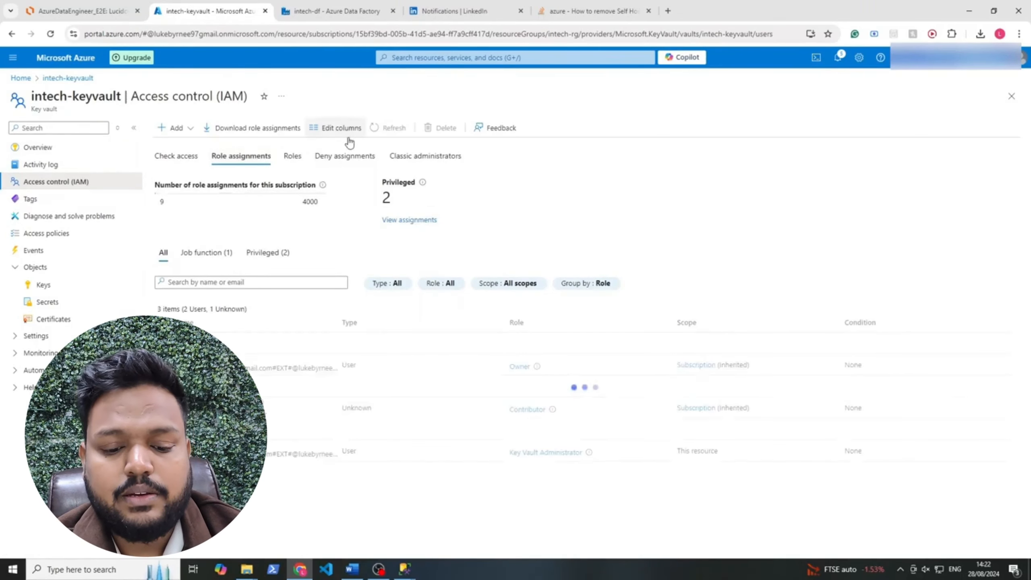
click(177, 128)
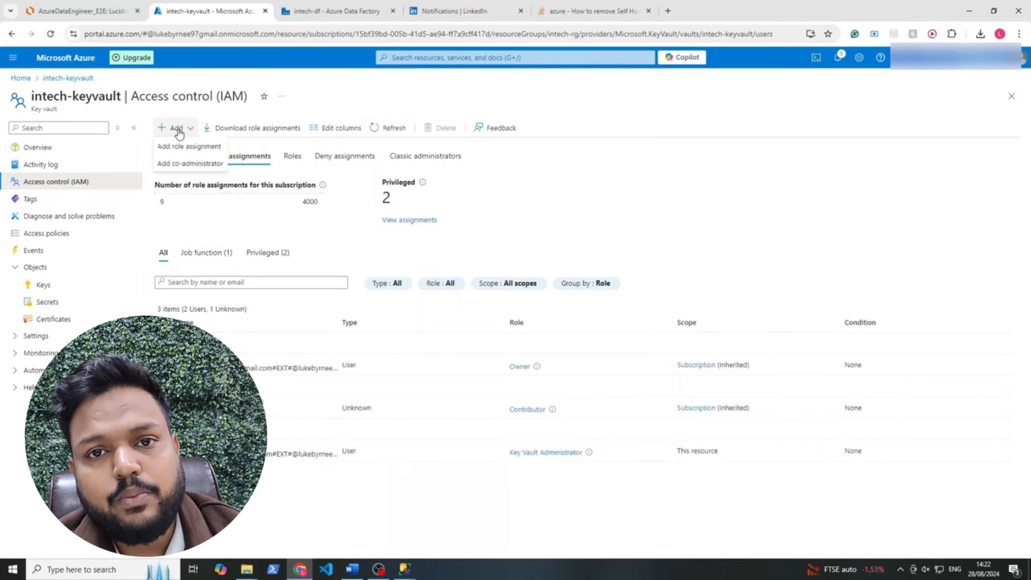
click(183, 147)
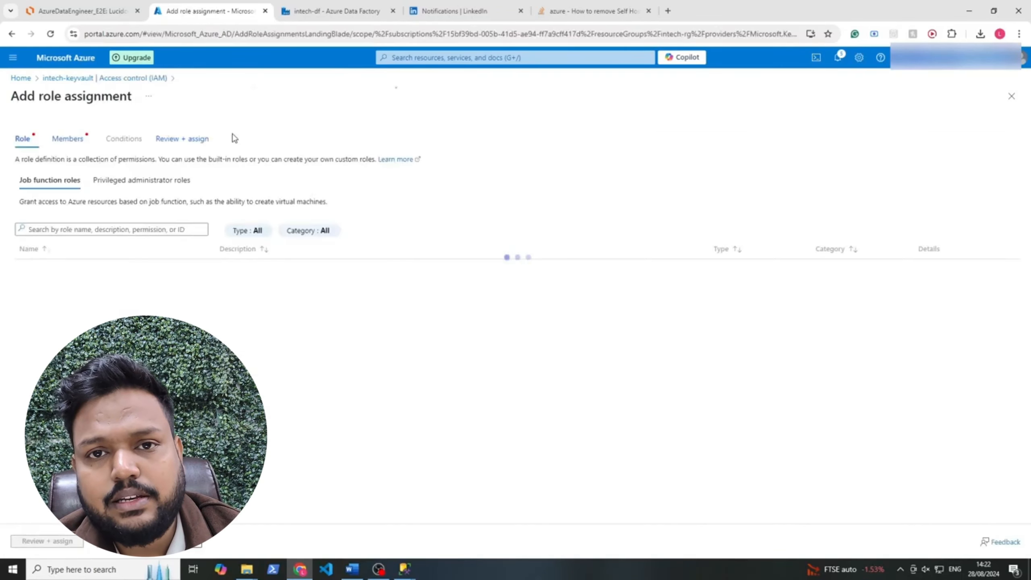
click(171, 227)
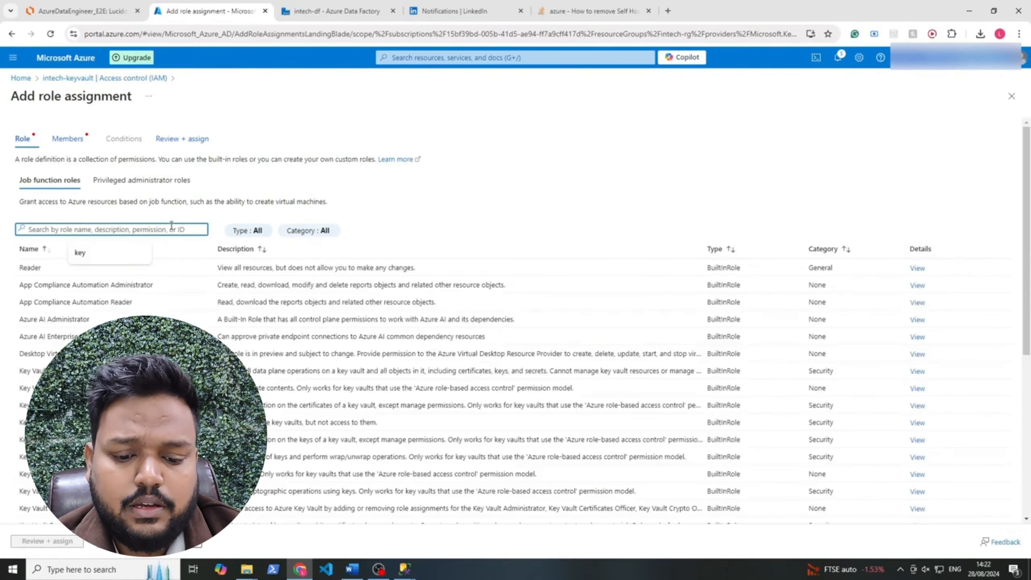
text(vault user)
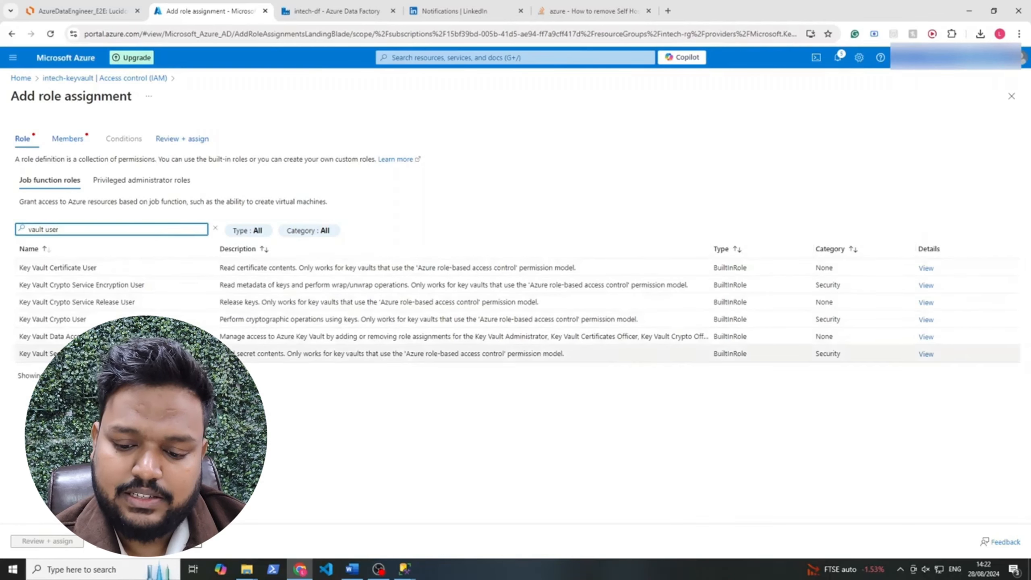
click(146, 353)
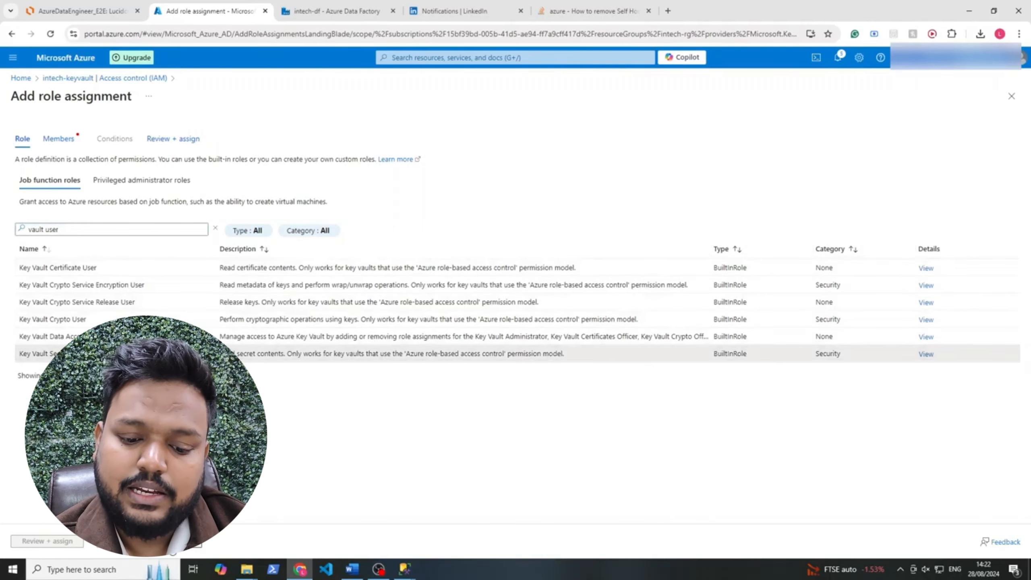
Select the intech-df Data factory (V2) managed identity as the role's member
click(172, 543)
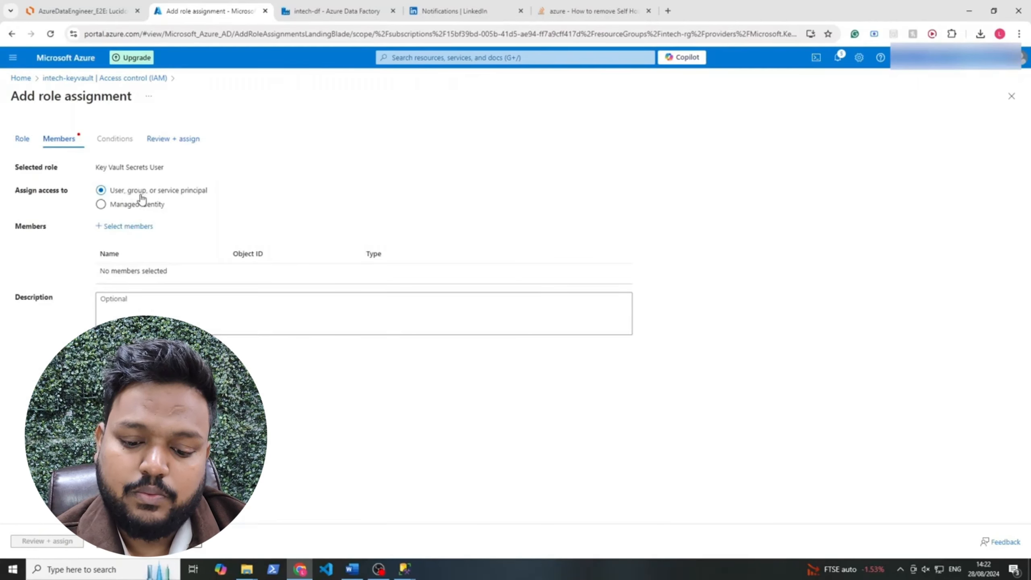
click(134, 227)
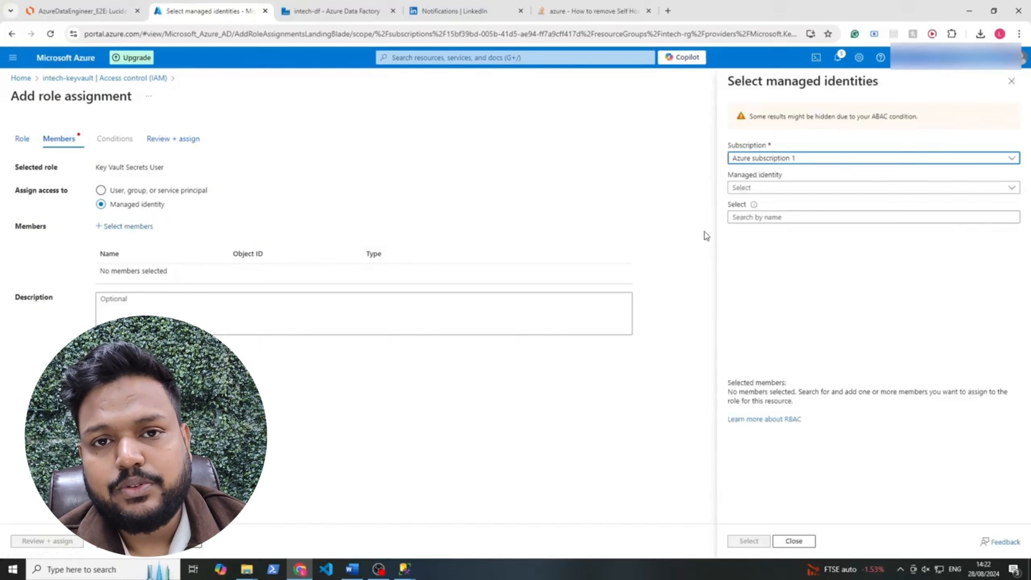
click(824, 189)
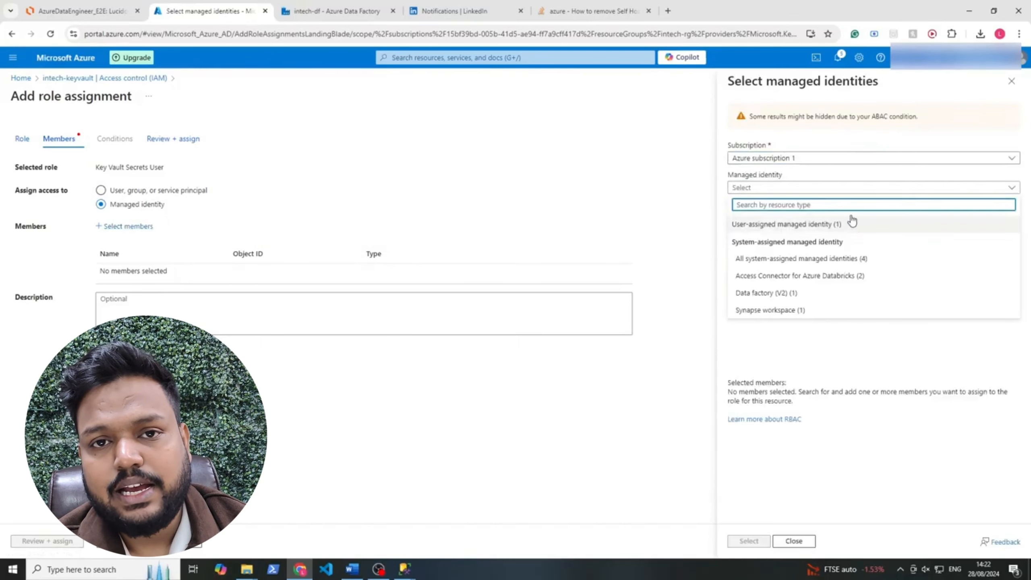
click(774, 157)
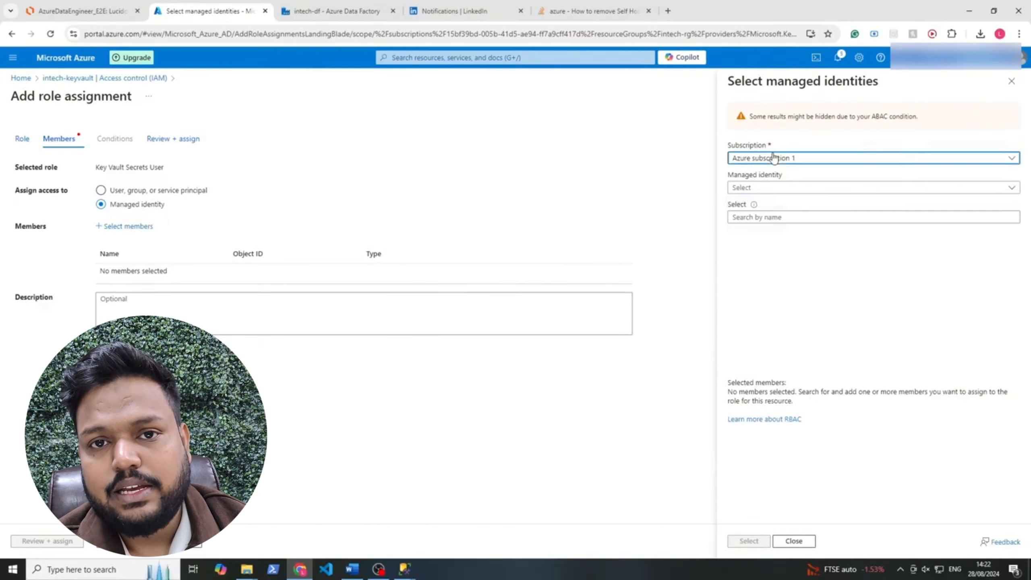
click(767, 188)
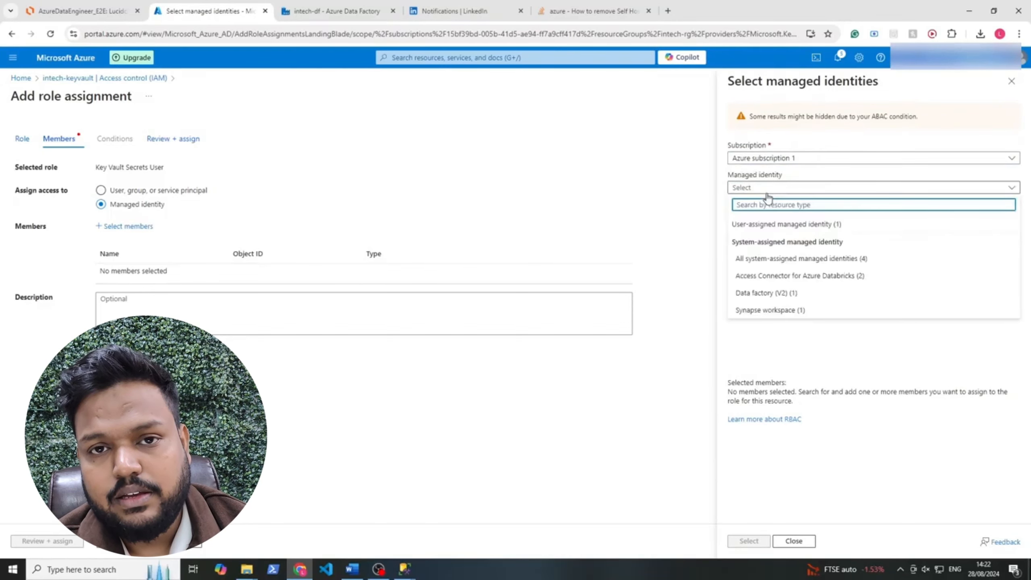
click(754, 296)
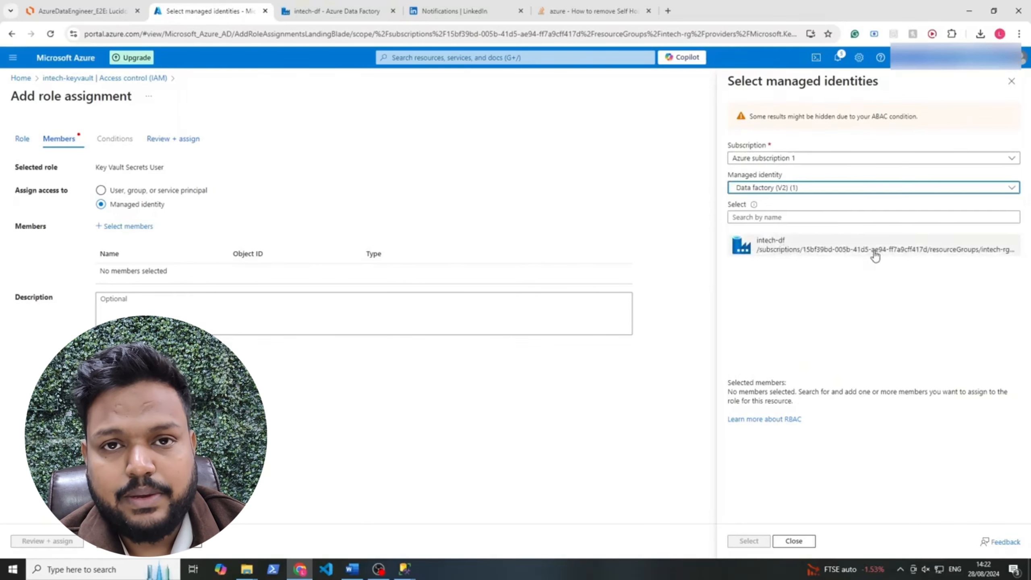
click(825, 250)
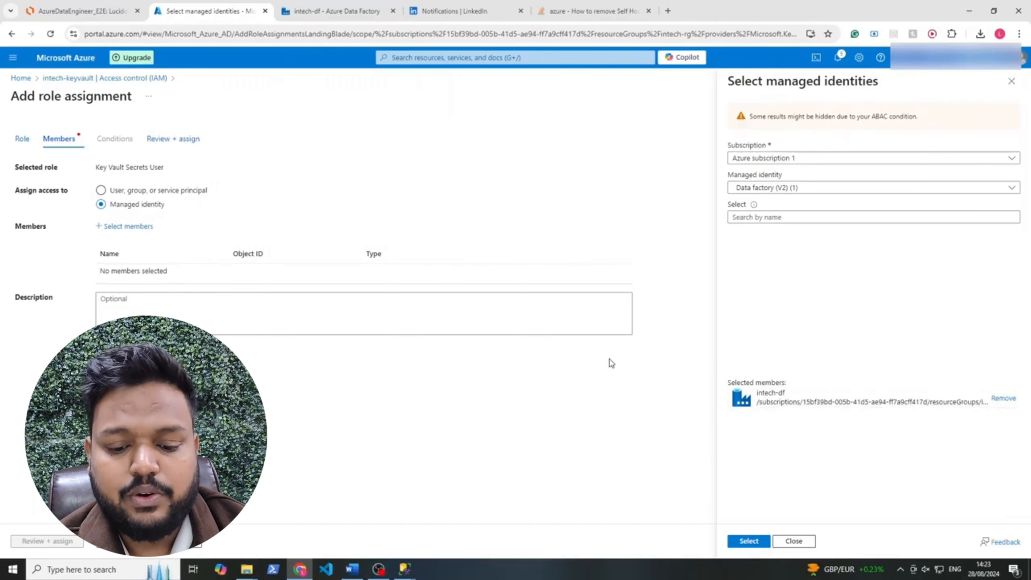
click(750, 542)
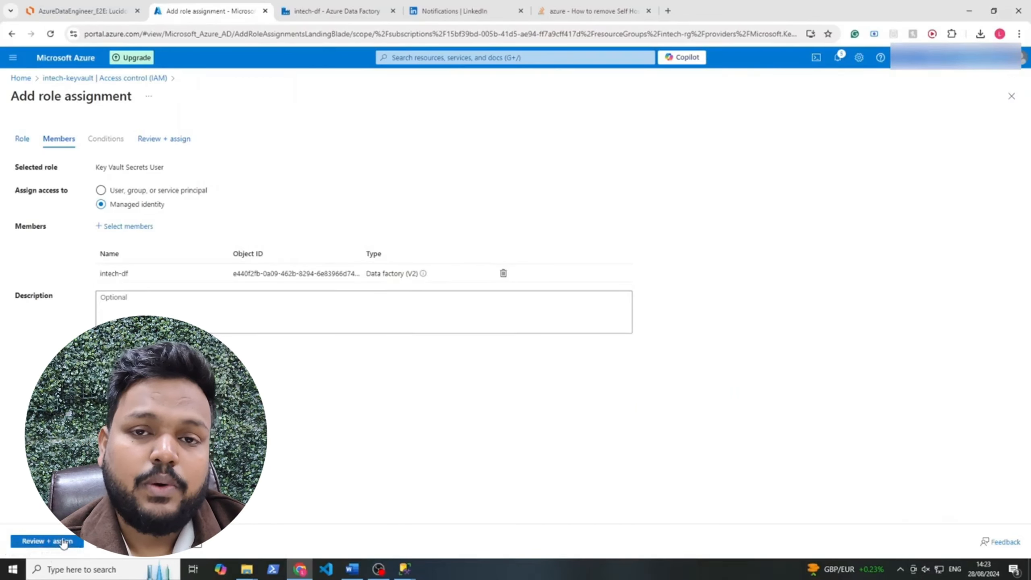
Review and create the role assignment, then refresh the vault's role assignments
click(47, 541)
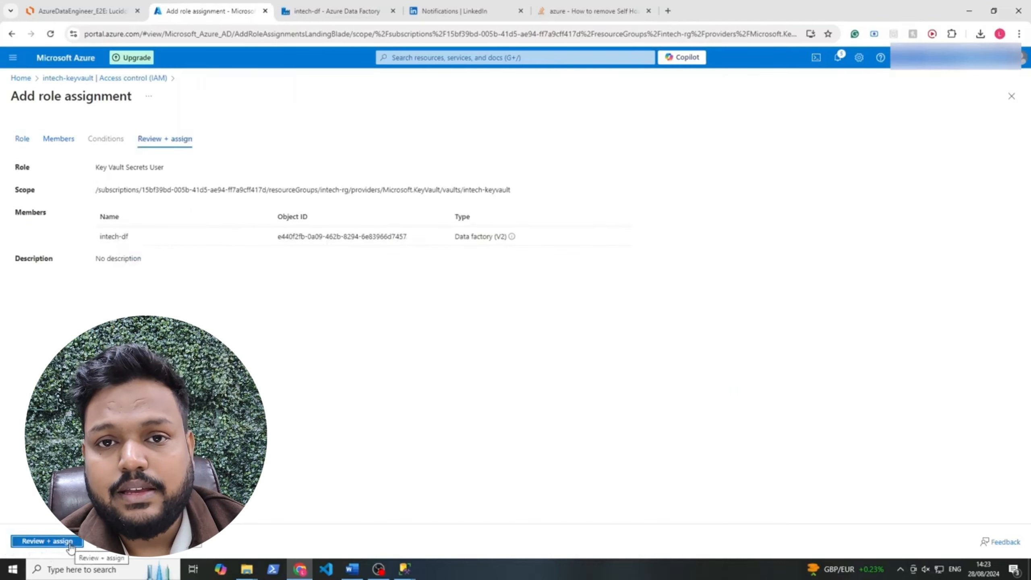
click(70, 544)
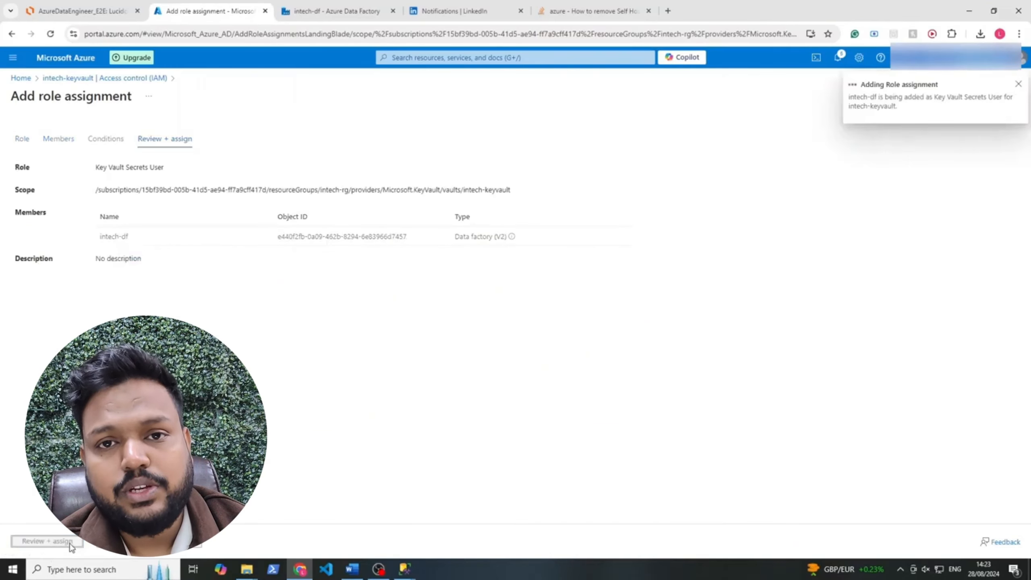
click(388, 128)
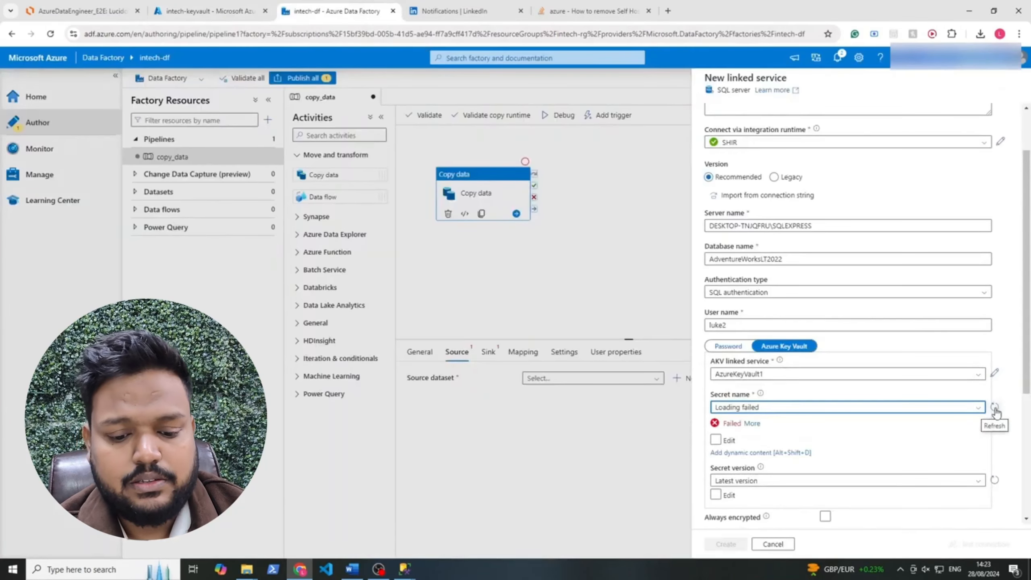
Reload the Key Vault secrets, choose the 'password' secret, and create SqlServerOnPremLinkedService
click(995, 408)
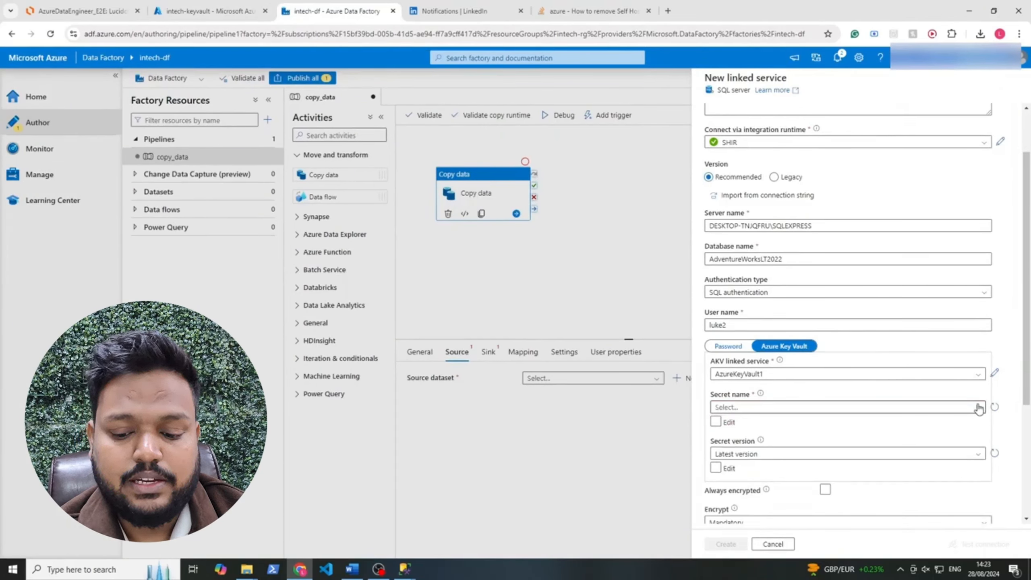
click(978, 408)
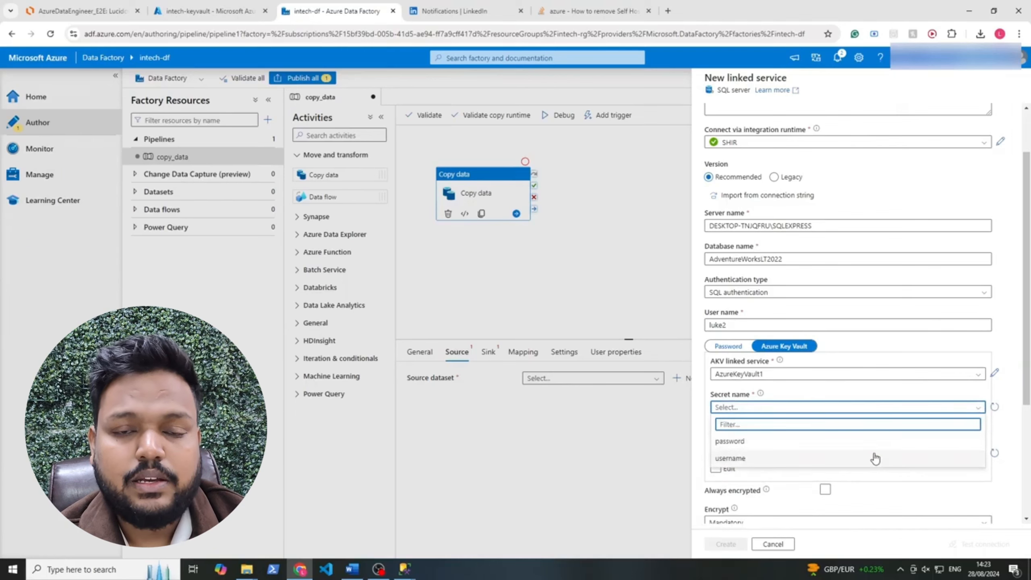
click(880, 441)
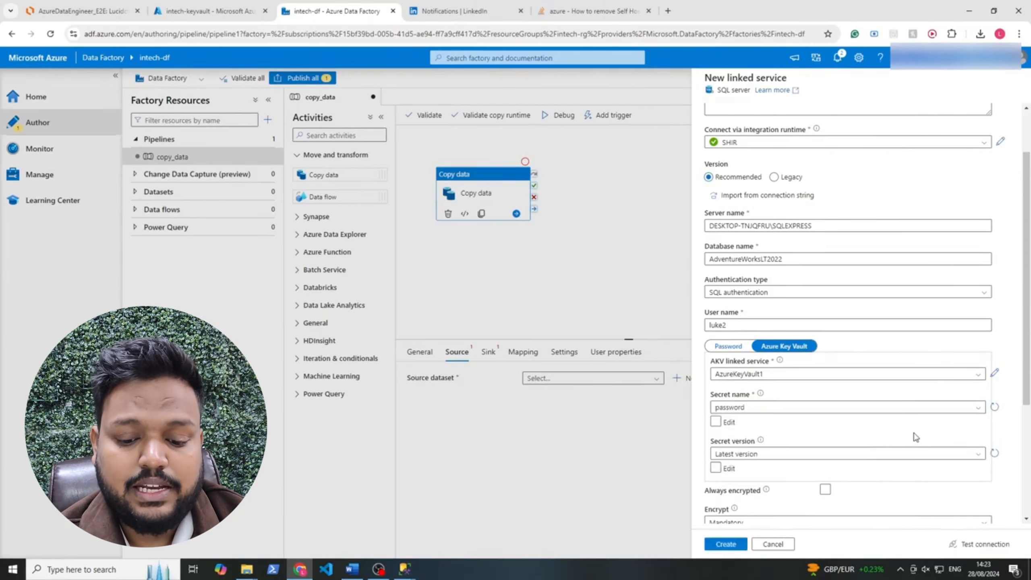
scroll(883, 446, up, 1)
scroll(919, 443, down, 2)
scroll(919, 444, down, 3)
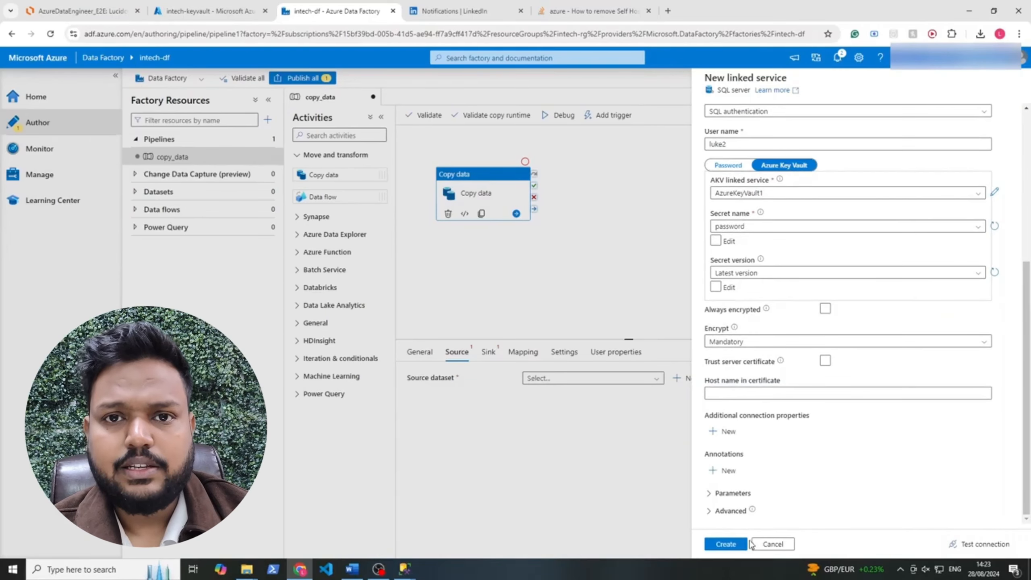
click(725, 544)
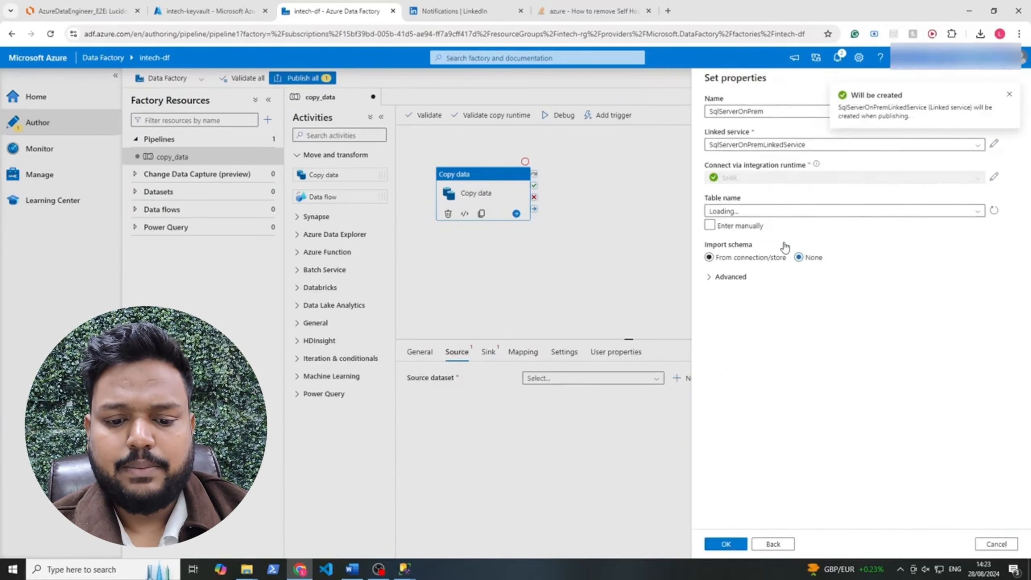
Retry loading the SqlServerOnPrem table list and view the SqlFailedToConnect untrusted-certificate error details
drag(910, 116, 838, 116)
click(915, 110)
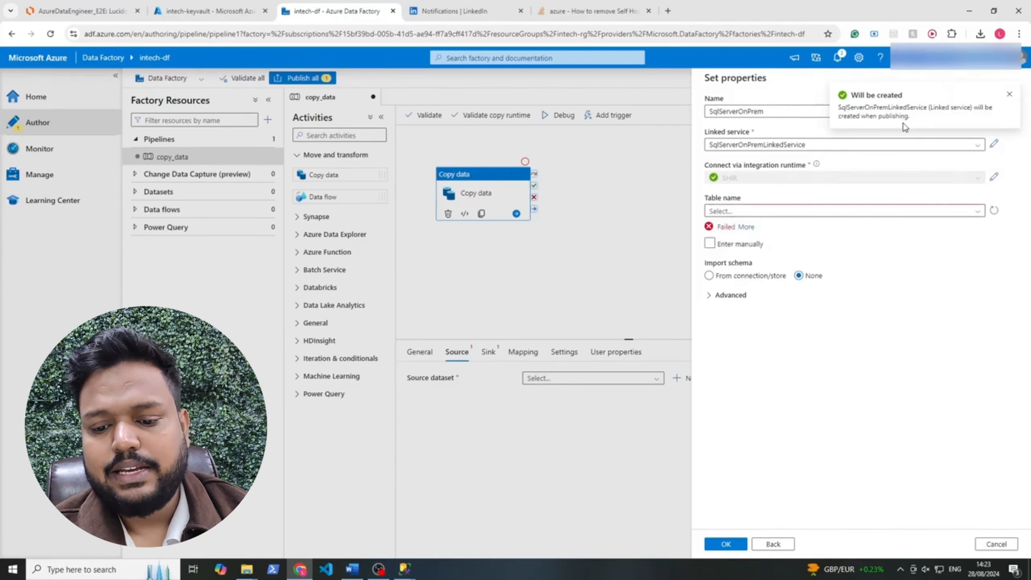
click(962, 211)
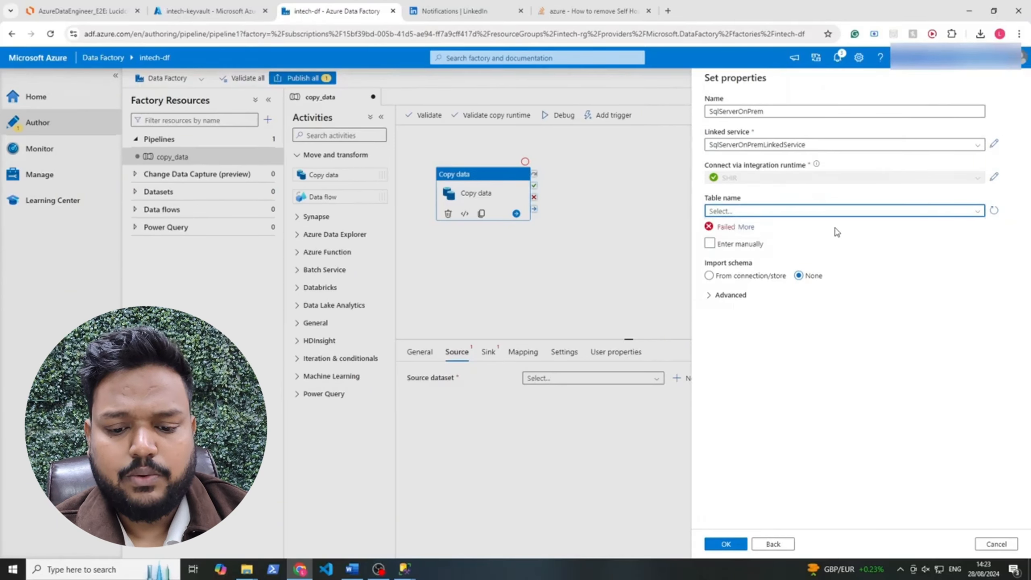
click(993, 210)
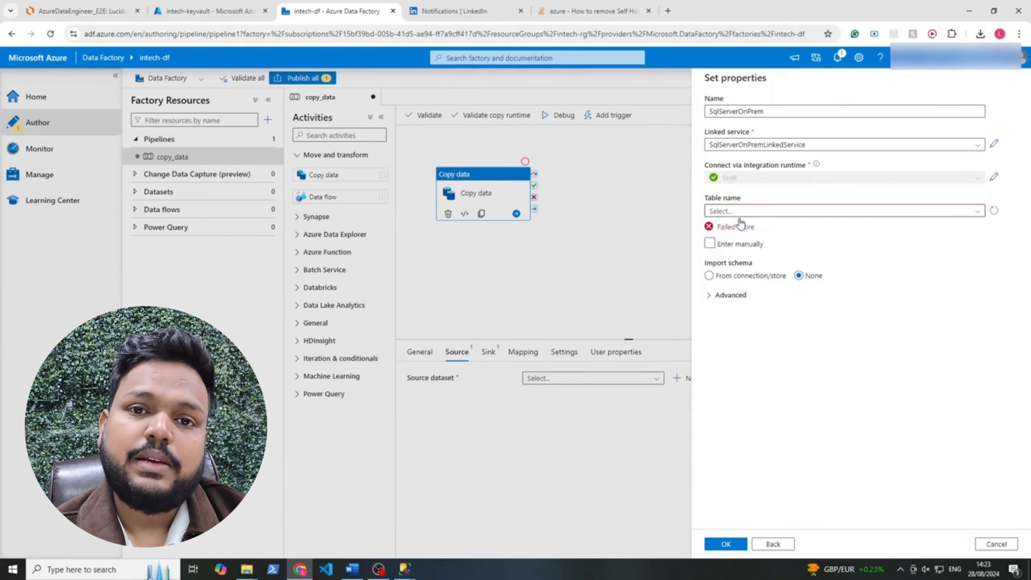
click(745, 226)
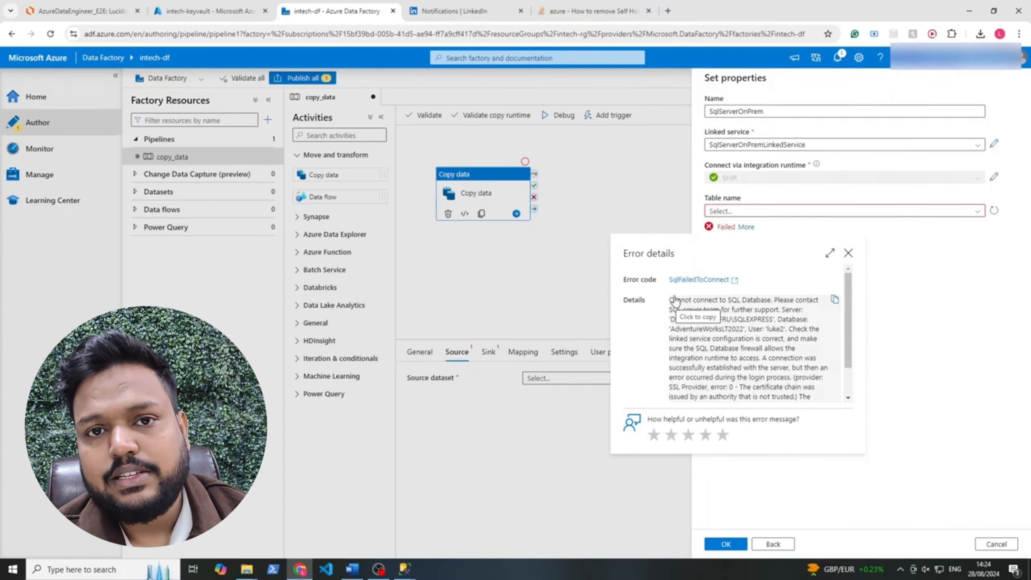
click(404, 569)
Reopen the SSMS server Properties on the Security page, showing SQL Server and Windows Authentication mode
click(467, 532)
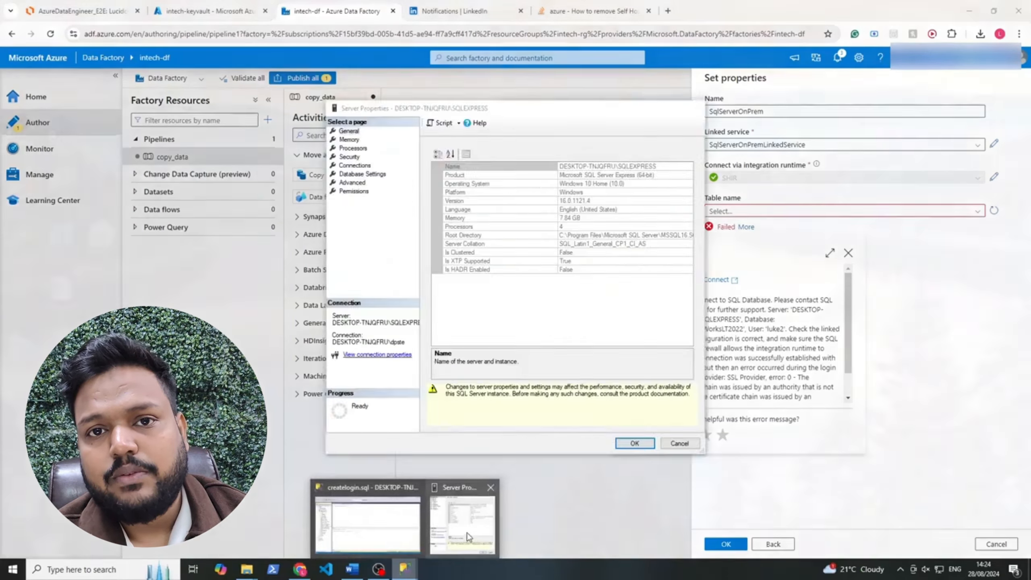
click(469, 532)
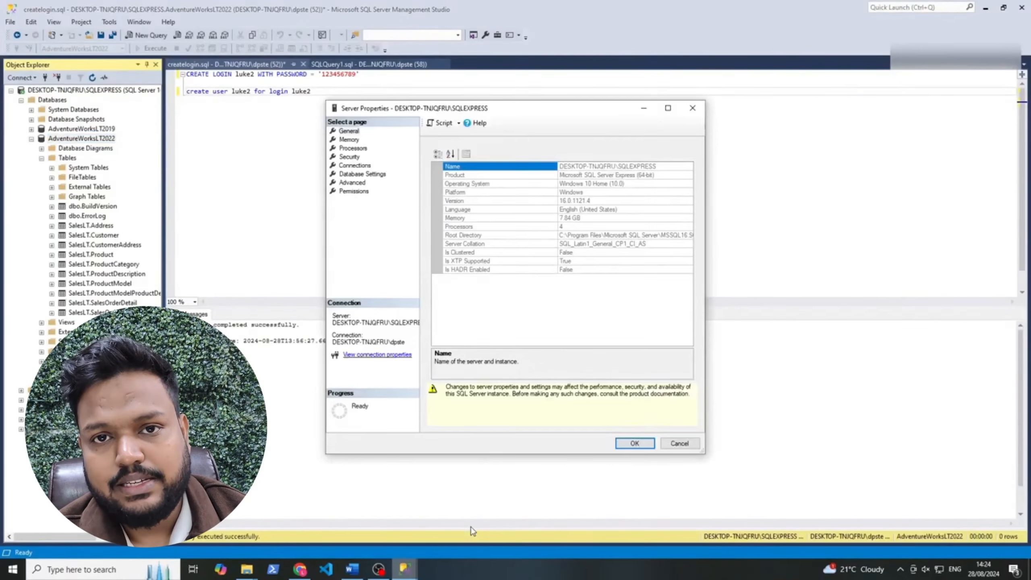
click(679, 443)
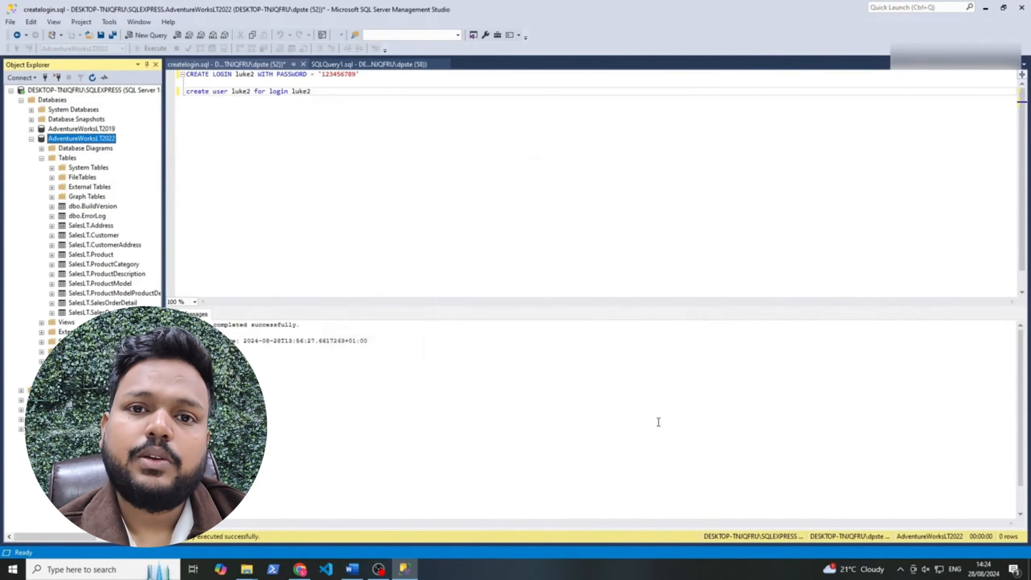
right_click(95, 90)
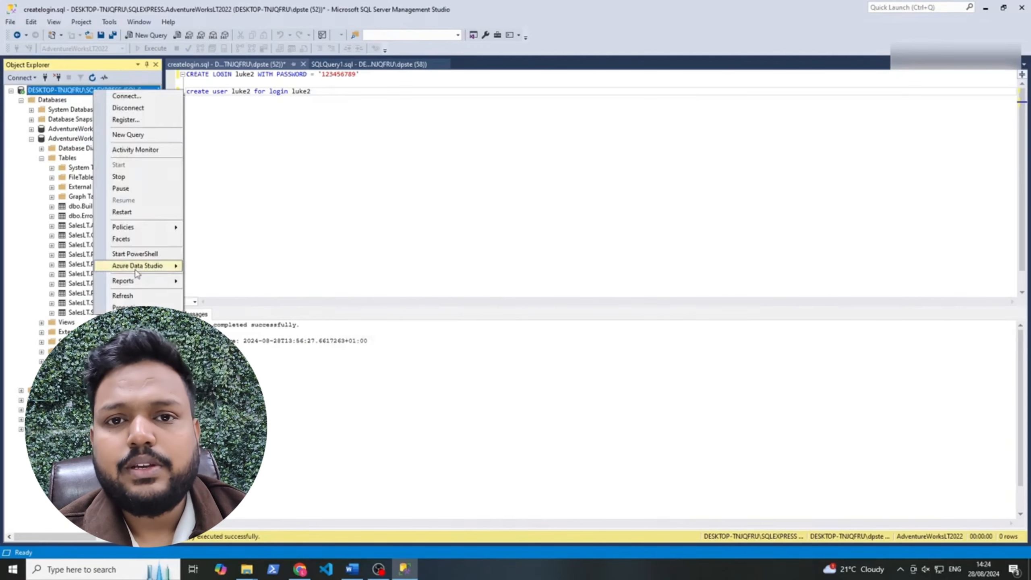
click(134, 307)
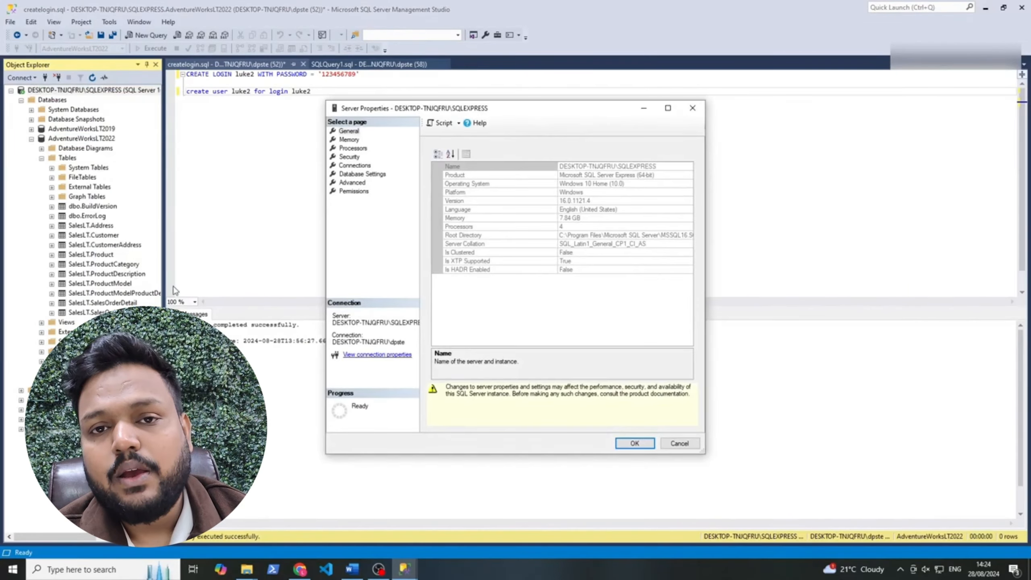
click(345, 157)
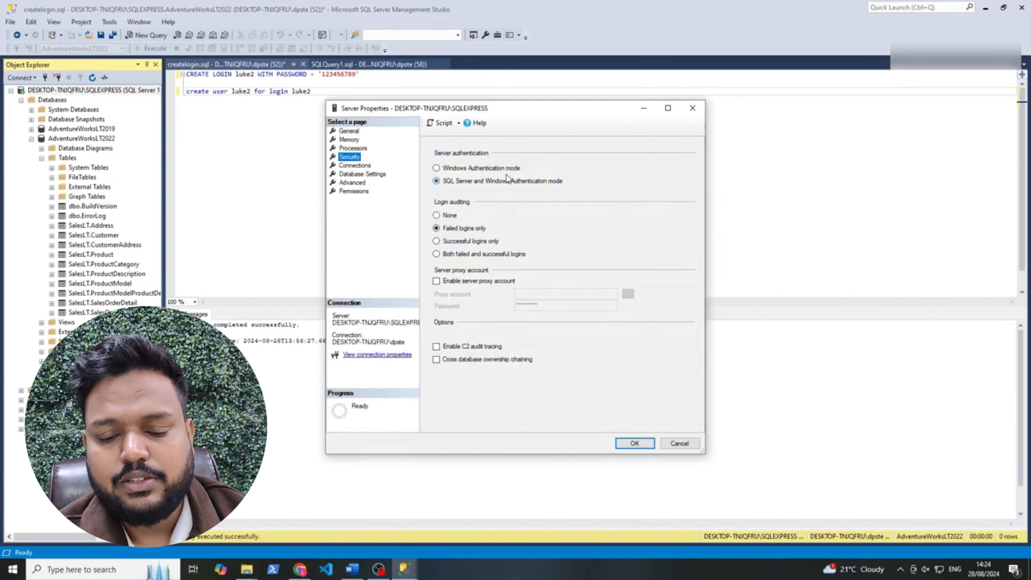
click(433, 155)
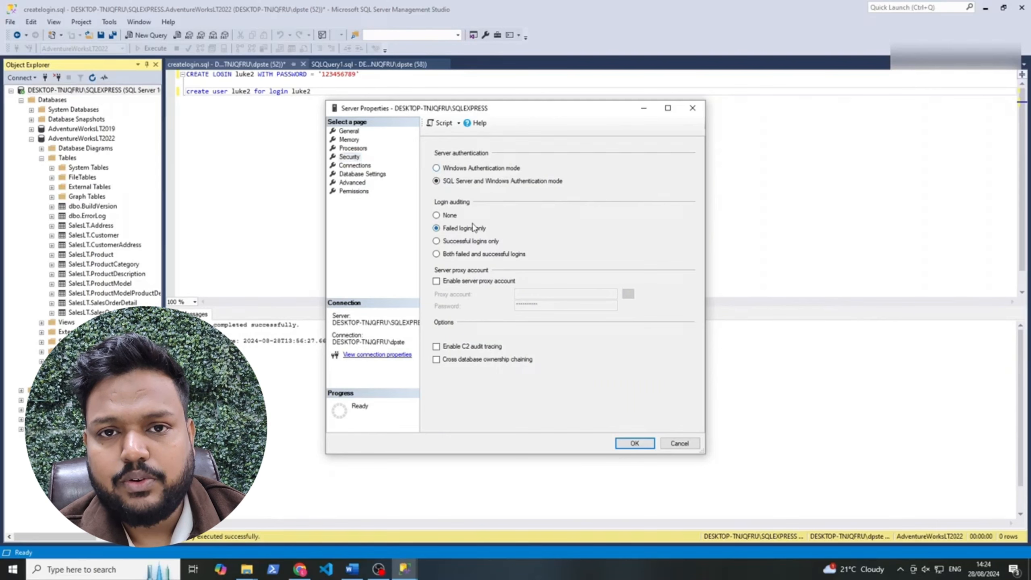
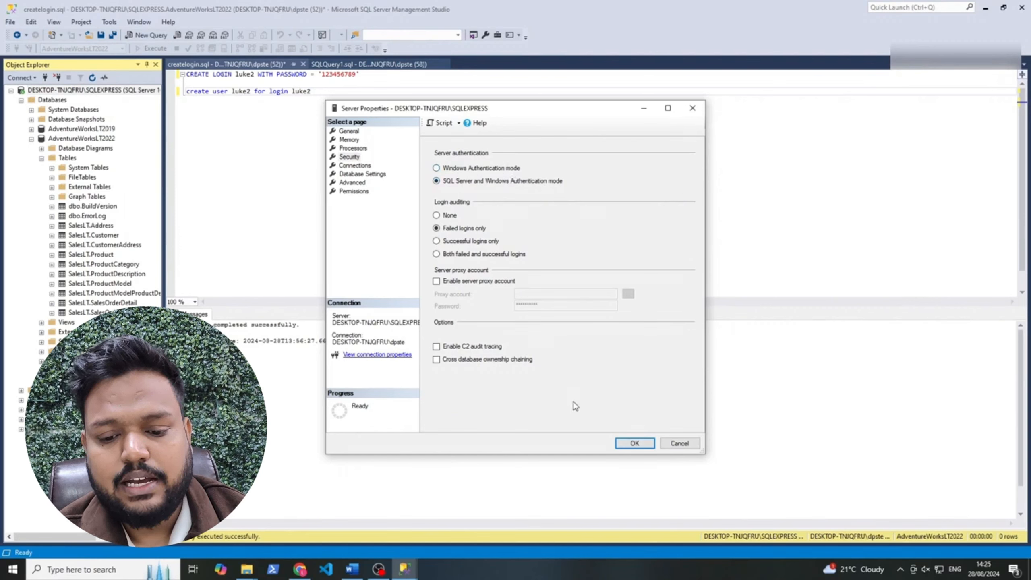
Accept the server properties with SQL Server and Windows Authentication mode
click(628, 443)
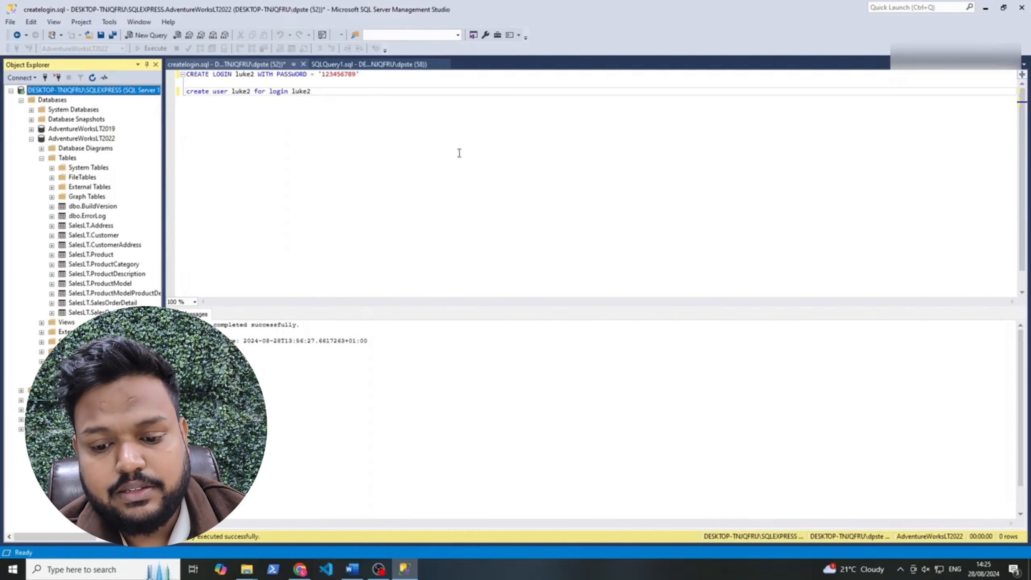
Close the error details, retry the table list, and inspect the SHIR runtime settings without changes
click(299, 569)
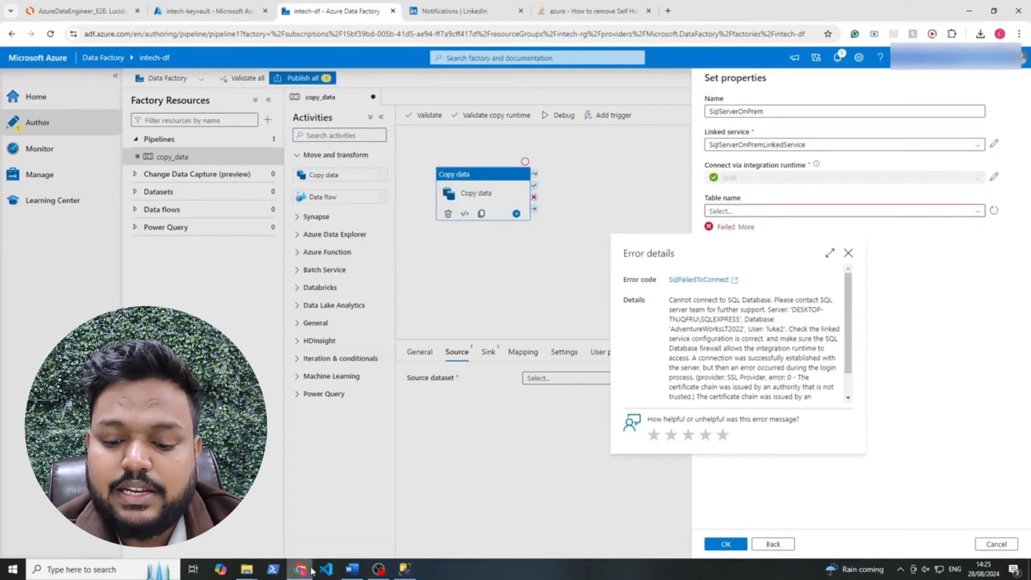
click(957, 247)
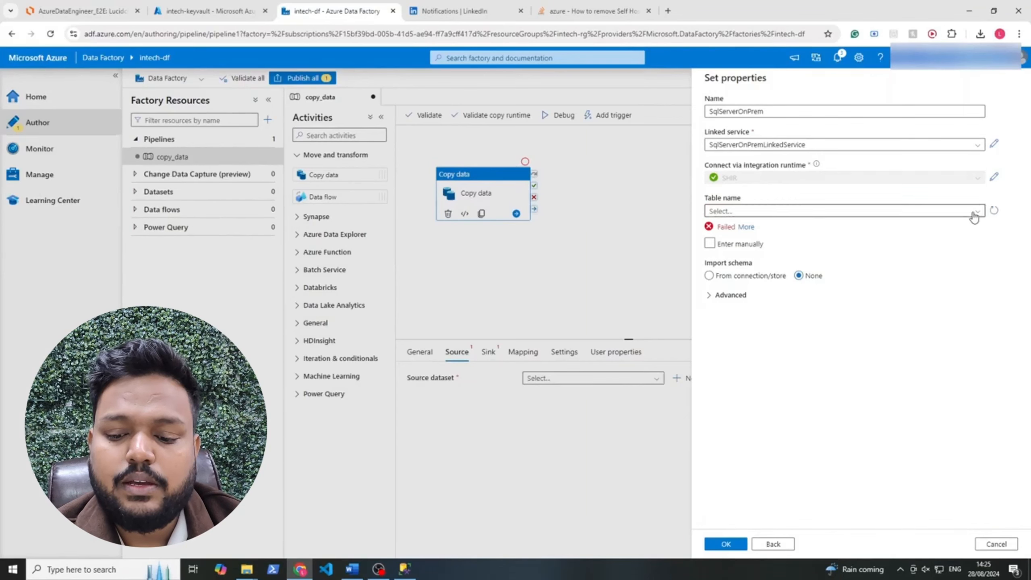
click(973, 214)
click(956, 244)
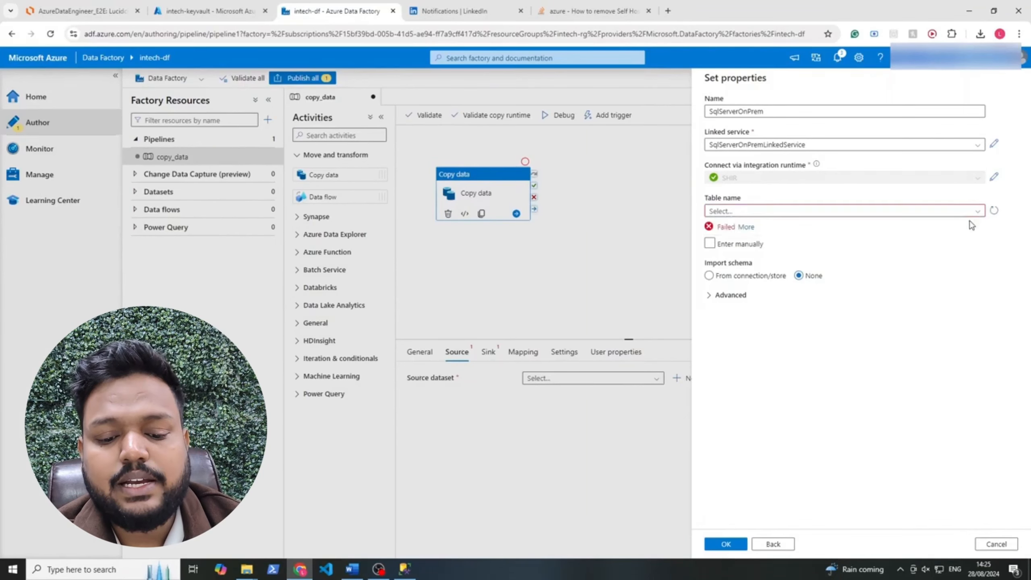
click(994, 176)
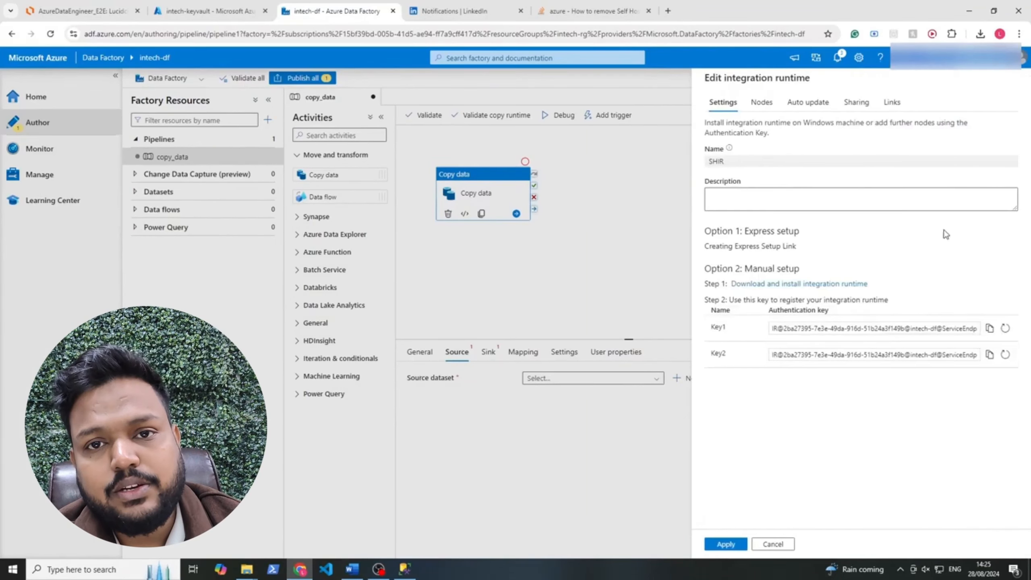
click(773, 544)
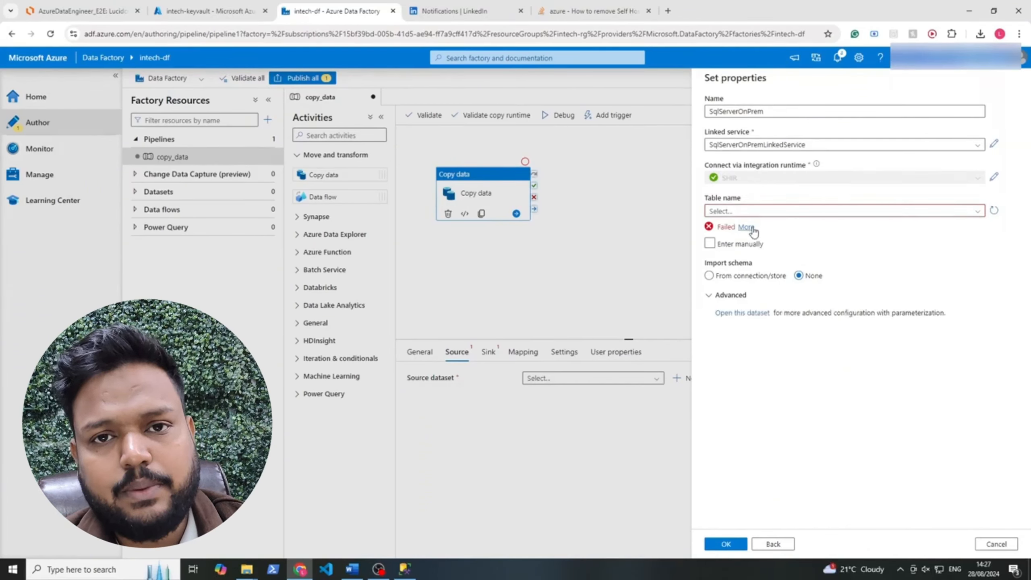
Refresh the table names again and review the SqlFailedToConnect certificate error details
drag(763, 233, 696, 205)
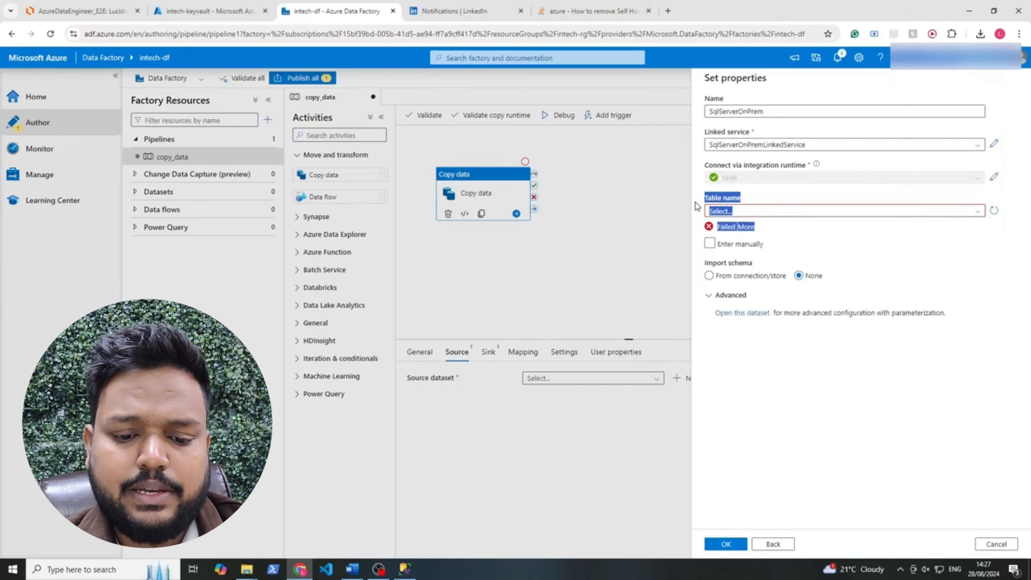
click(839, 242)
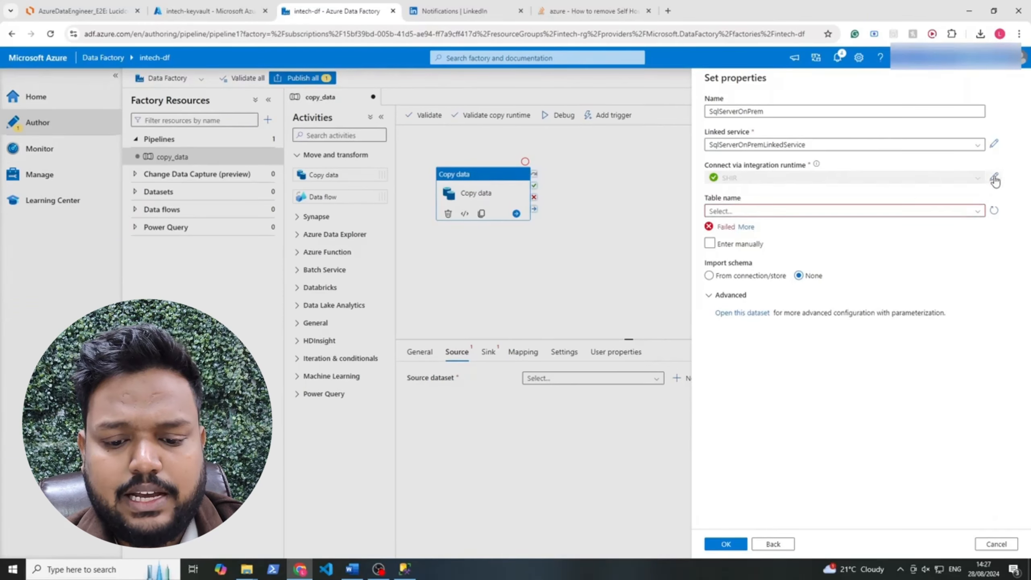
click(979, 212)
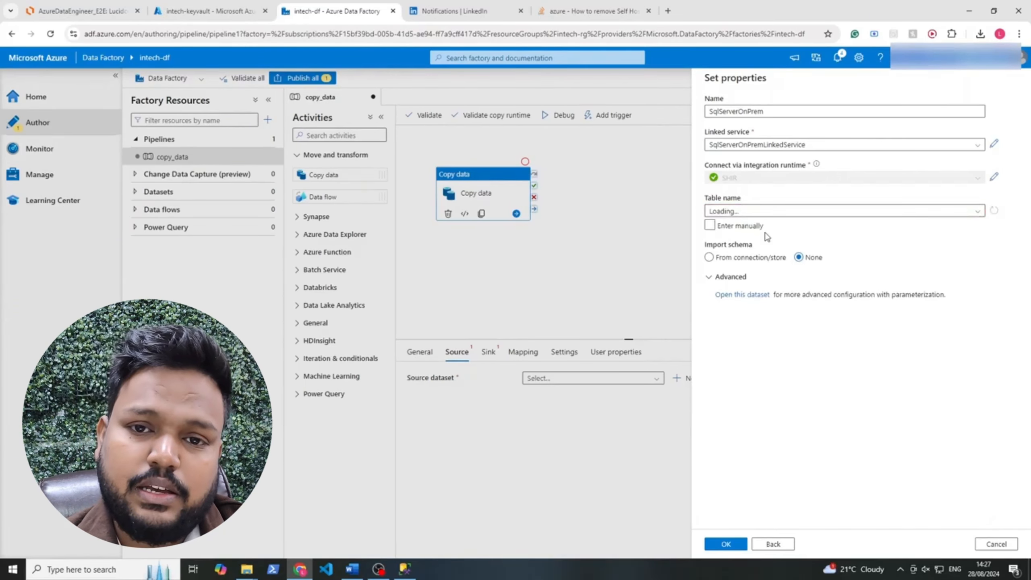
click(404, 568)
click(404, 569)
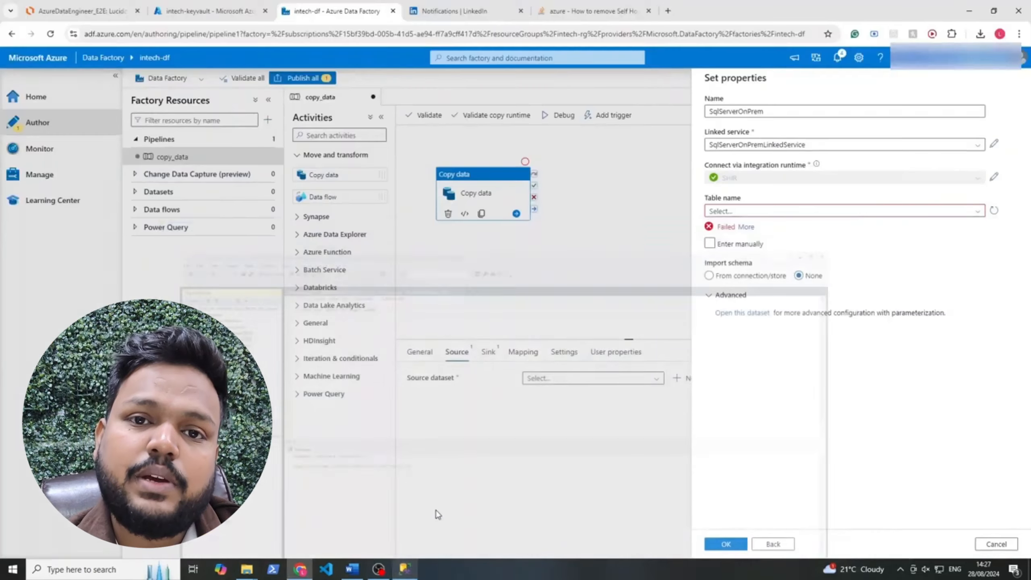
click(757, 226)
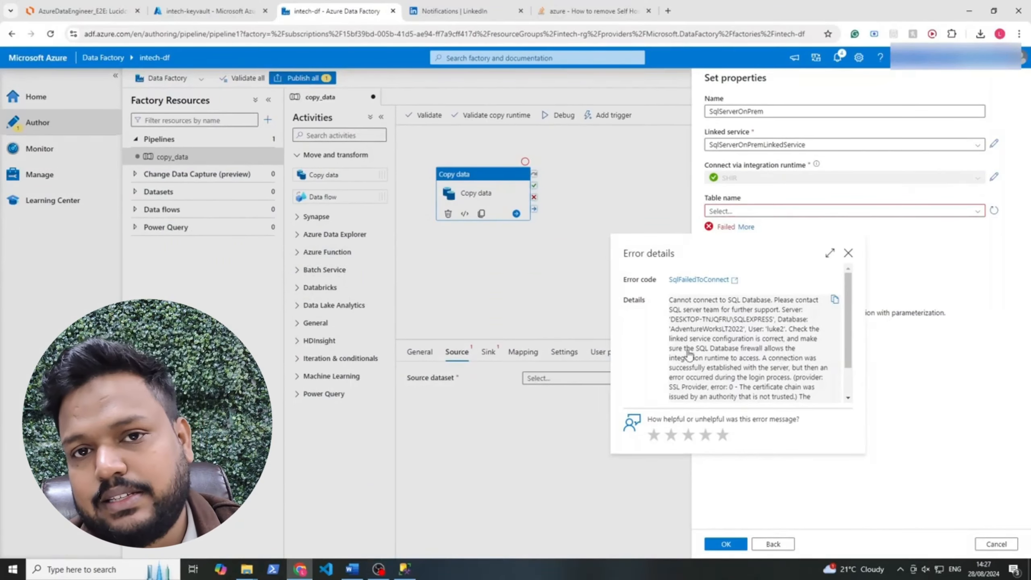
drag(694, 348, 762, 350)
drag(848, 317, 848, 329)
click(848, 253)
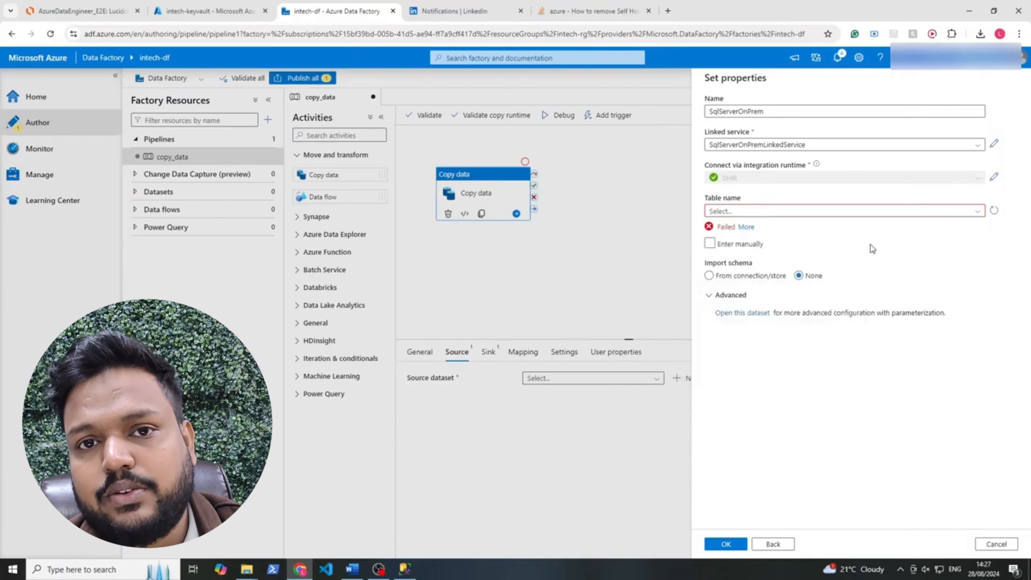
Switch the linked service password to Azure Key Vault AzureKeyVault1, secret 'password', checking the vault's secrets
click(994, 145)
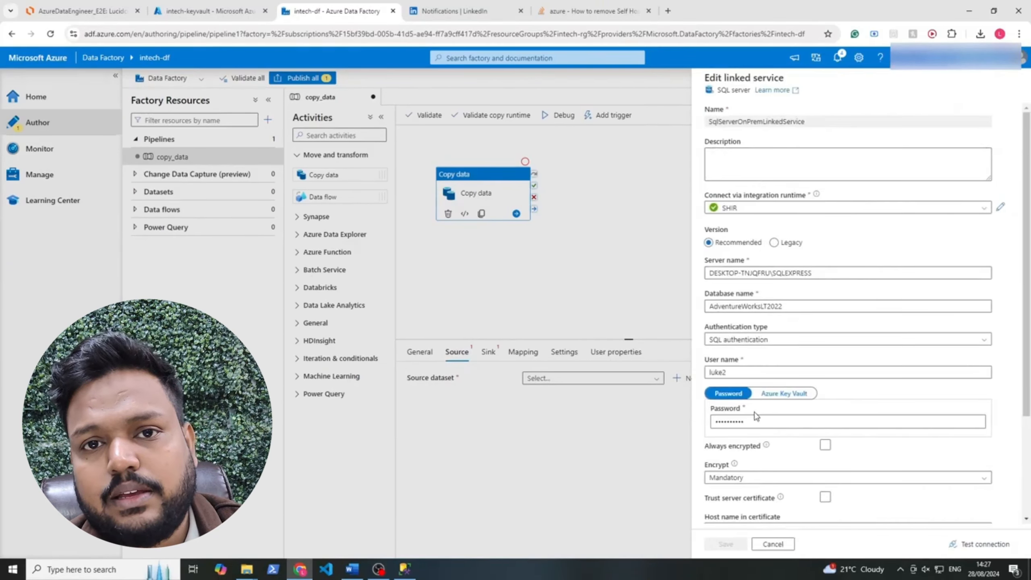
click(775, 395)
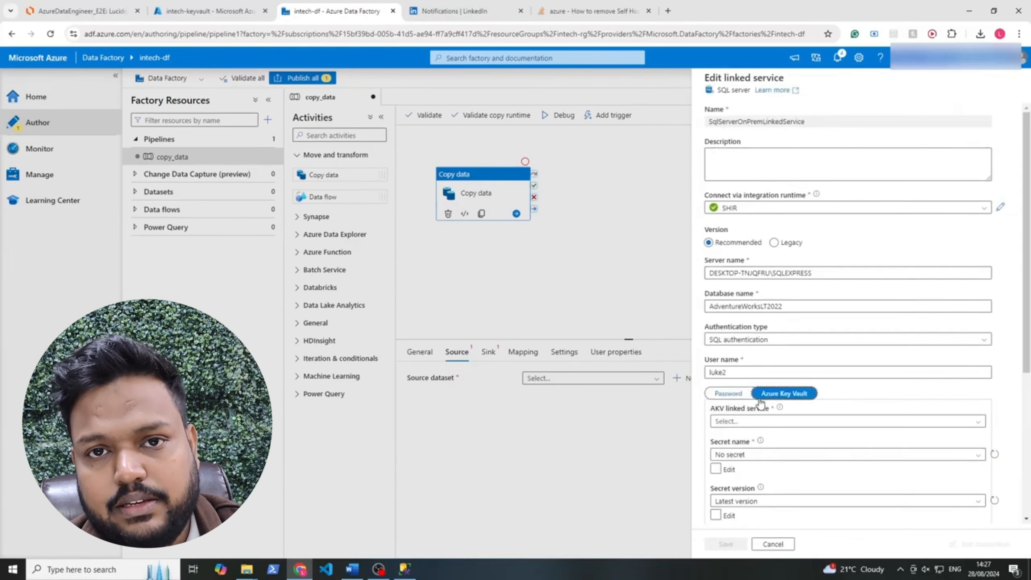
scroll(778, 398, down, 4)
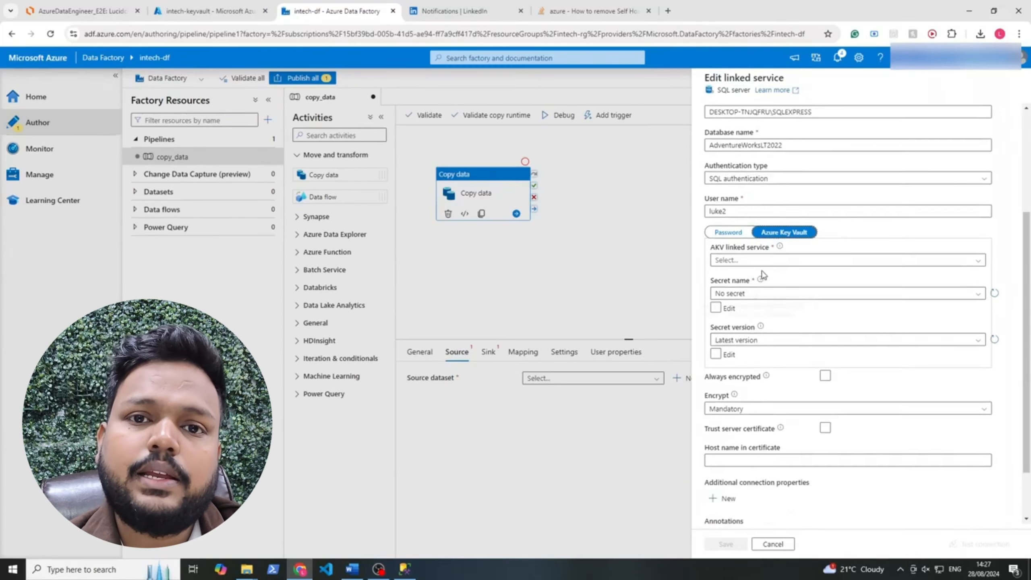
click(762, 262)
click(743, 310)
click(752, 294)
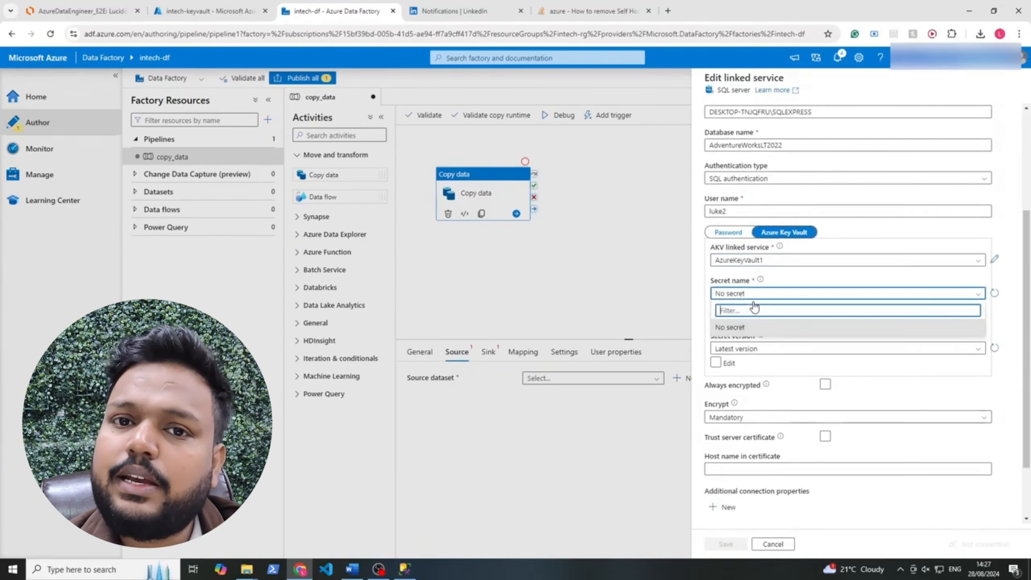
click(739, 329)
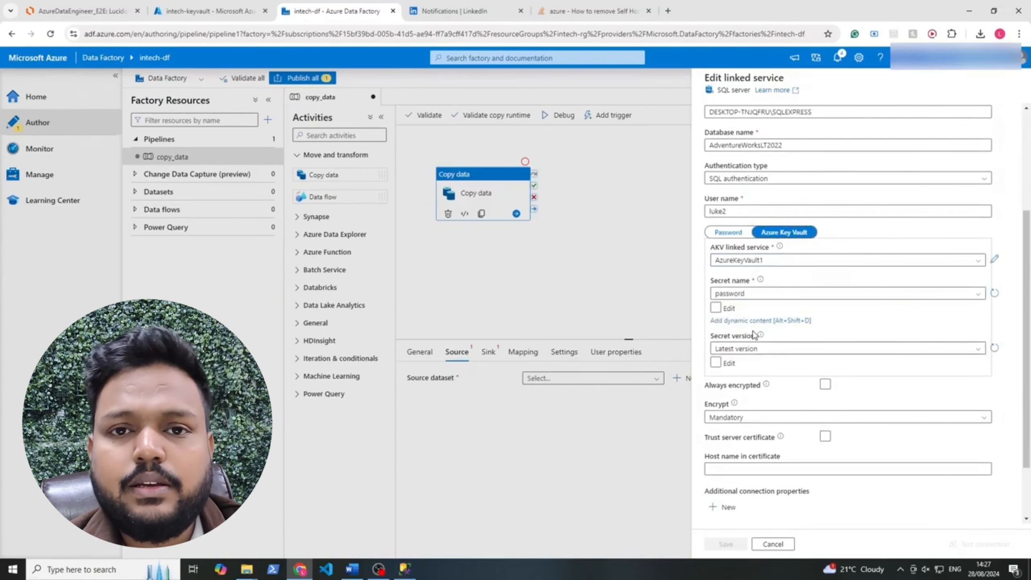
click(227, 12)
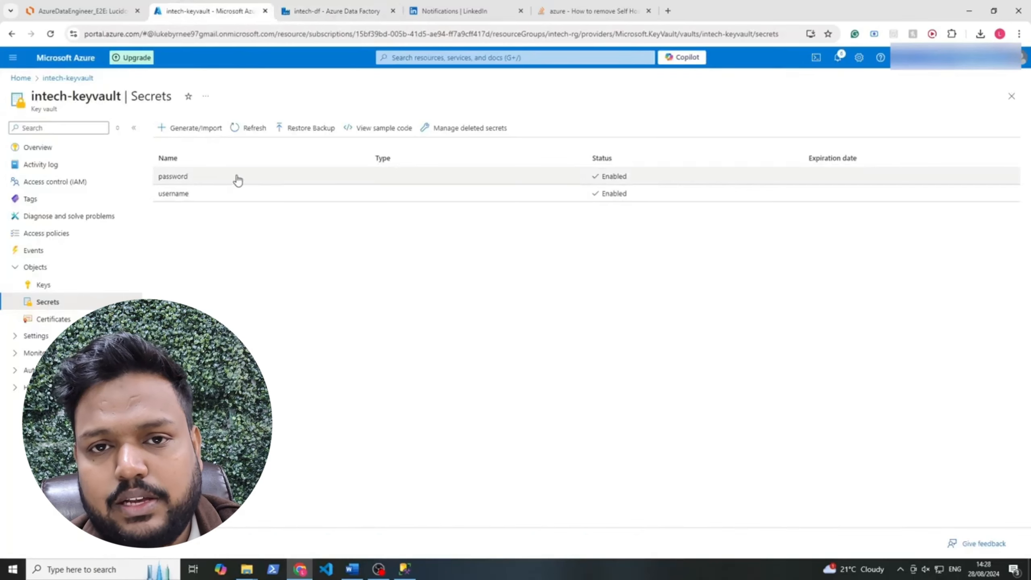
click(333, 12)
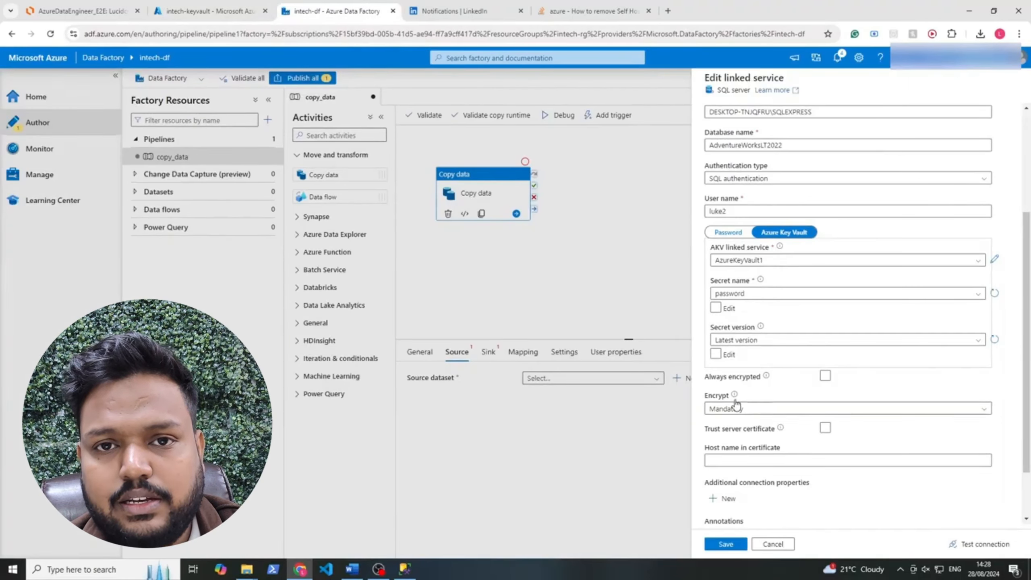
scroll(733, 405, down, 1)
Set connection encryption to Optional, save, and test the SQL Server connection successfully
click(732, 355)
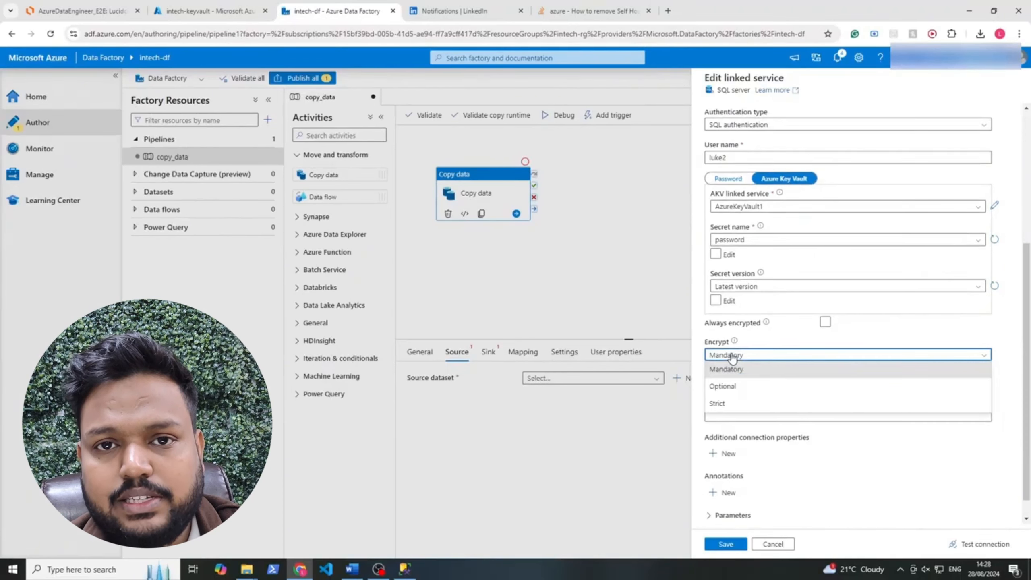
click(730, 388)
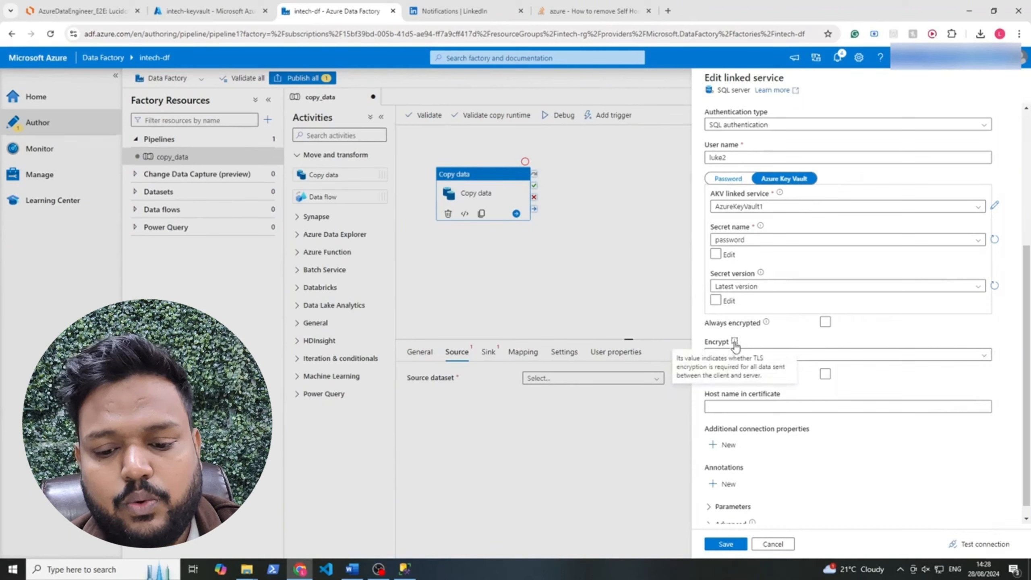
click(725, 544)
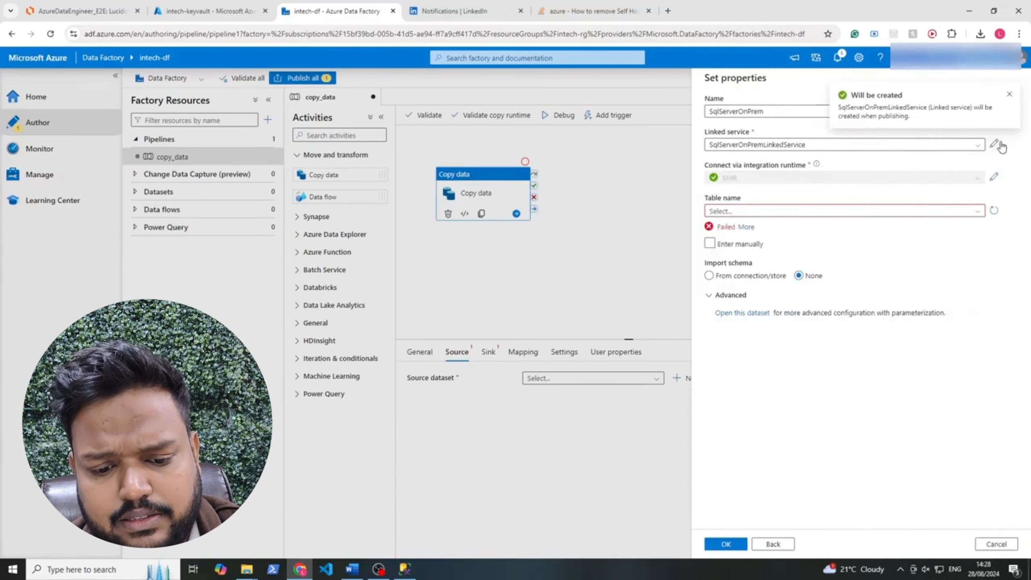
click(997, 145)
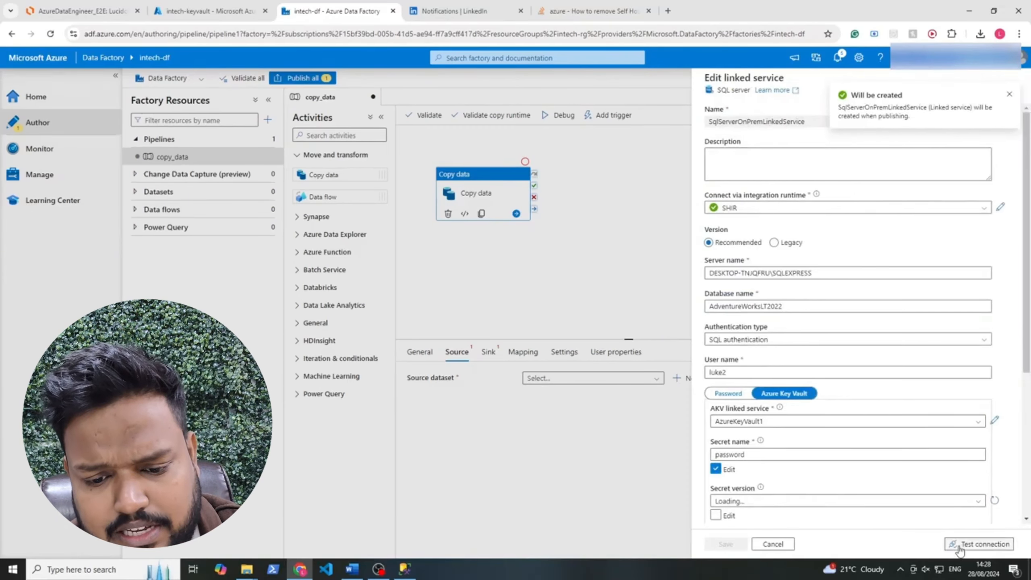
click(978, 544)
scroll(968, 424, down, 5)
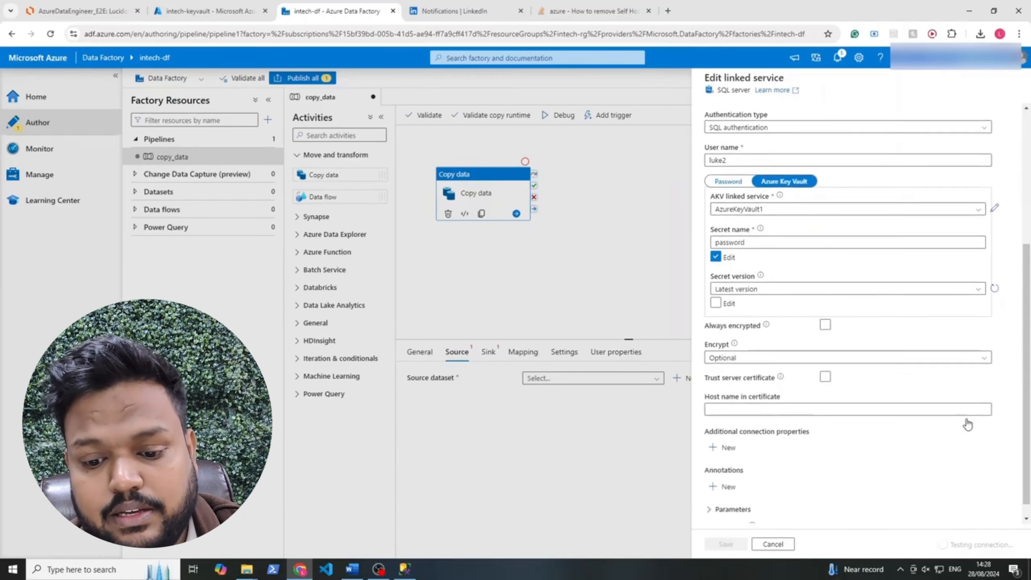
scroll(968, 424, up, 2)
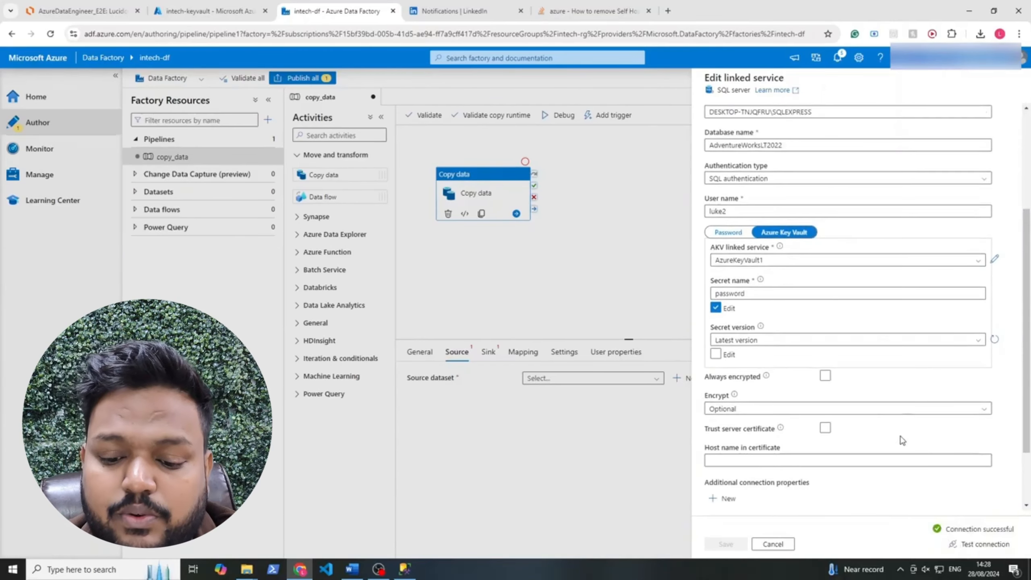
drag(944, 528, 1013, 535)
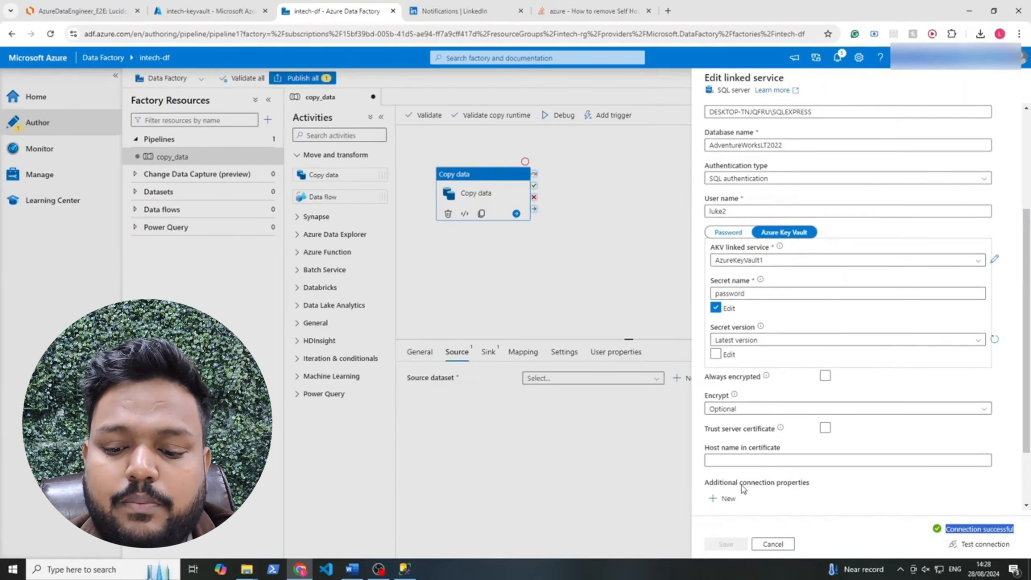
Retest with Mandatory encryption, revert to Optional and save, then look up the dataset's tables
click(759, 408)
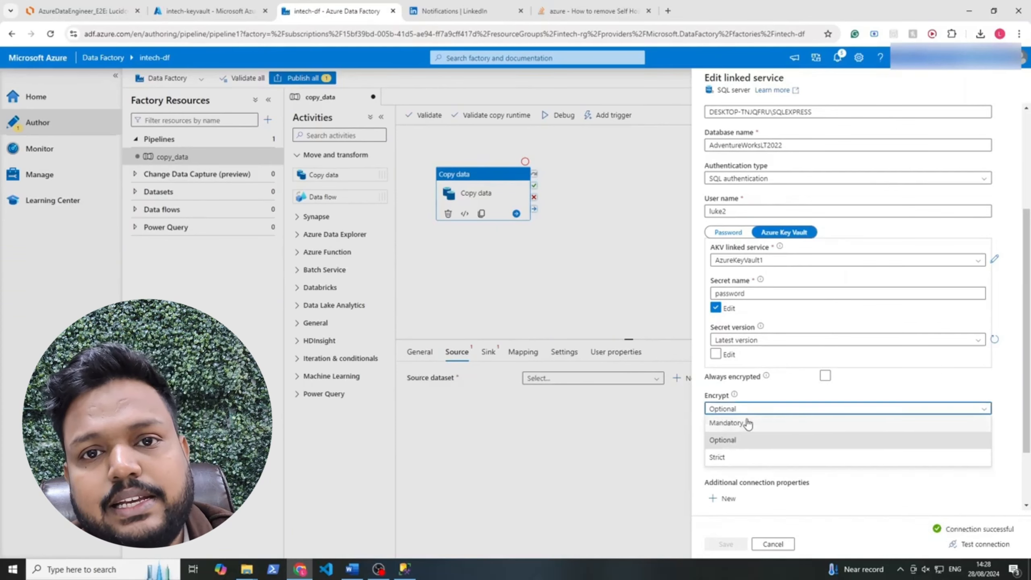
click(748, 421)
click(978, 543)
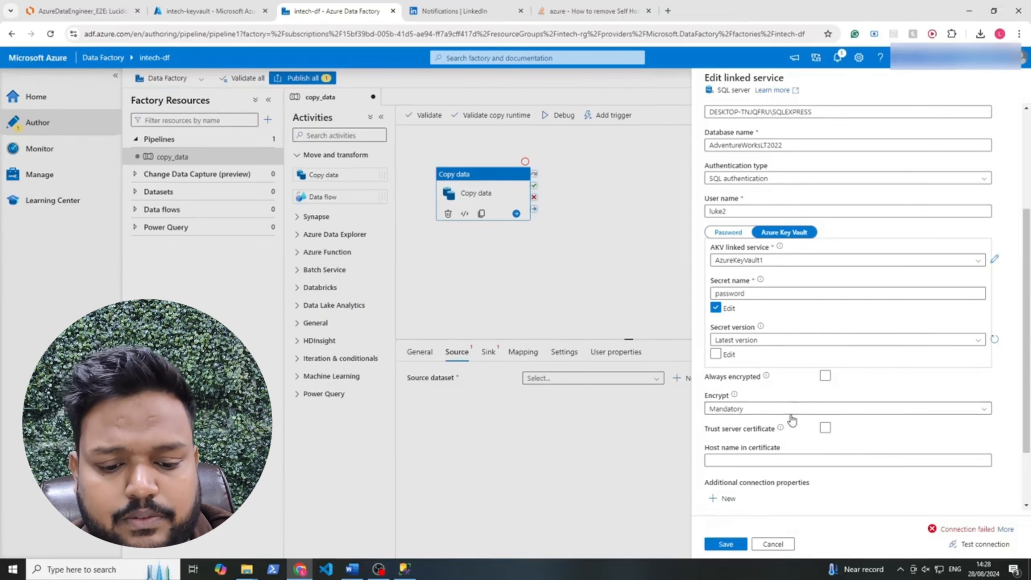
click(781, 409)
click(730, 436)
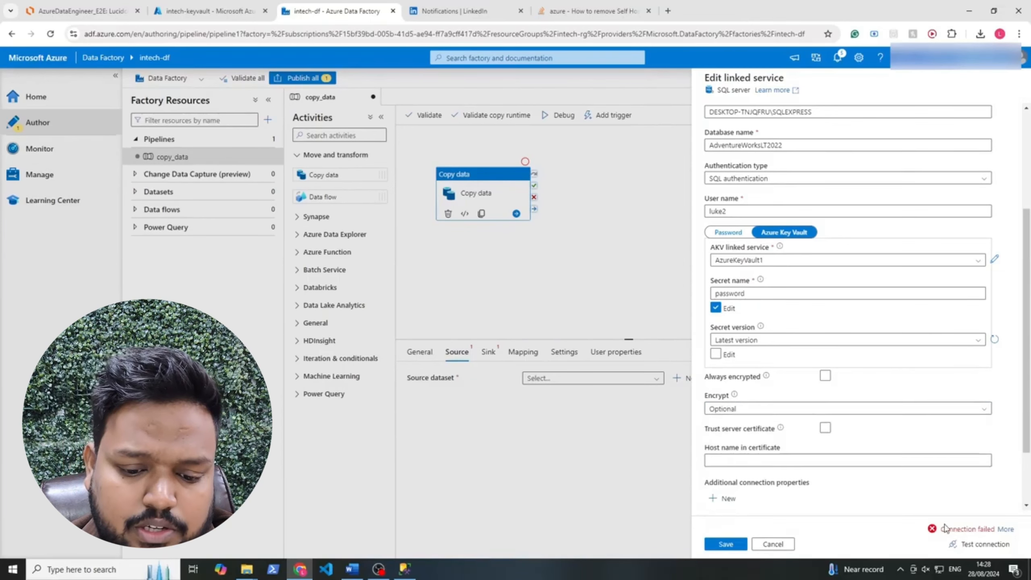
click(726, 544)
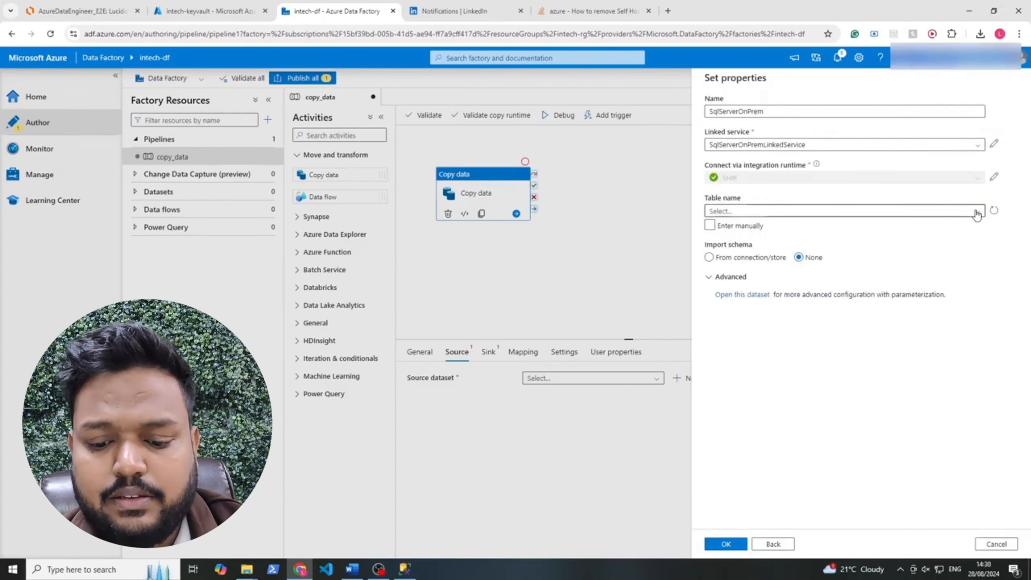
click(976, 211)
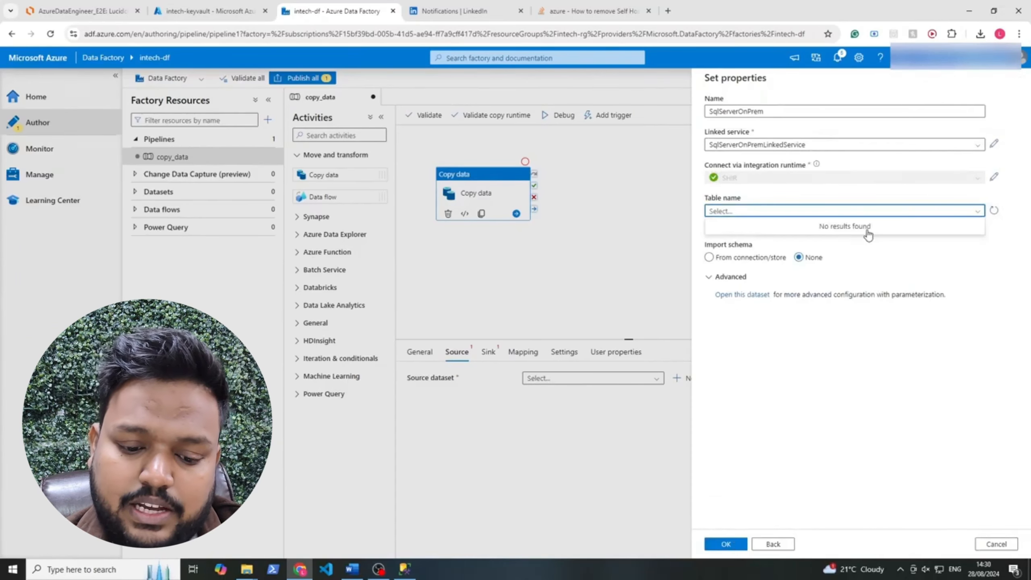
click(404, 569)
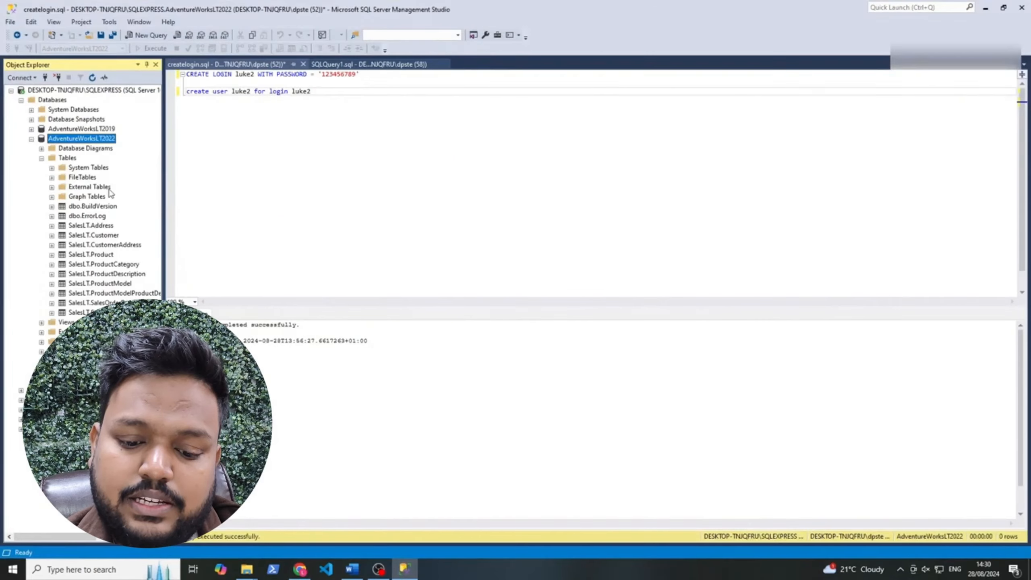
Browse the AdventureWorksLT2022 tables and select the existing login script text
click(85, 207)
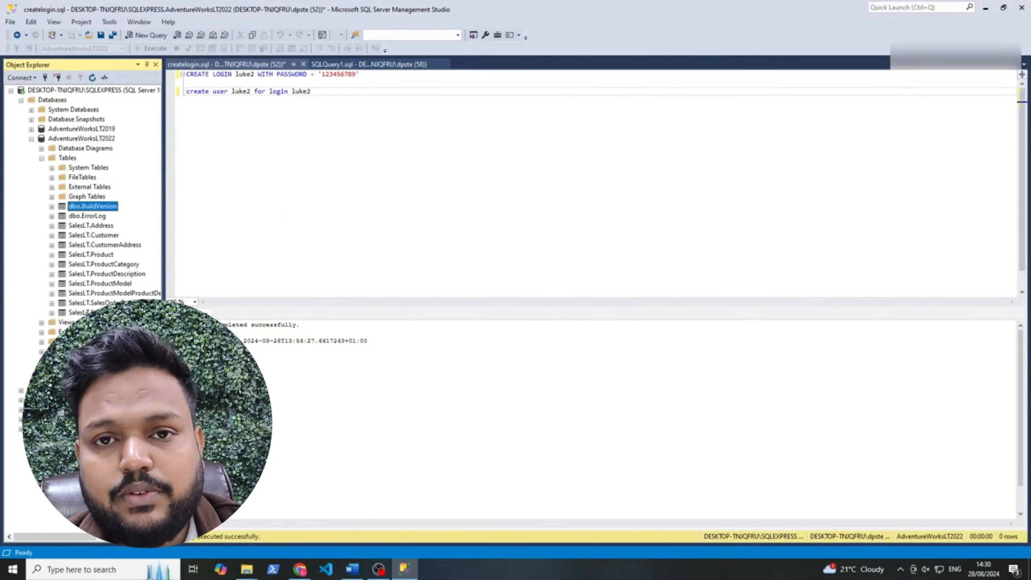
click(300, 92)
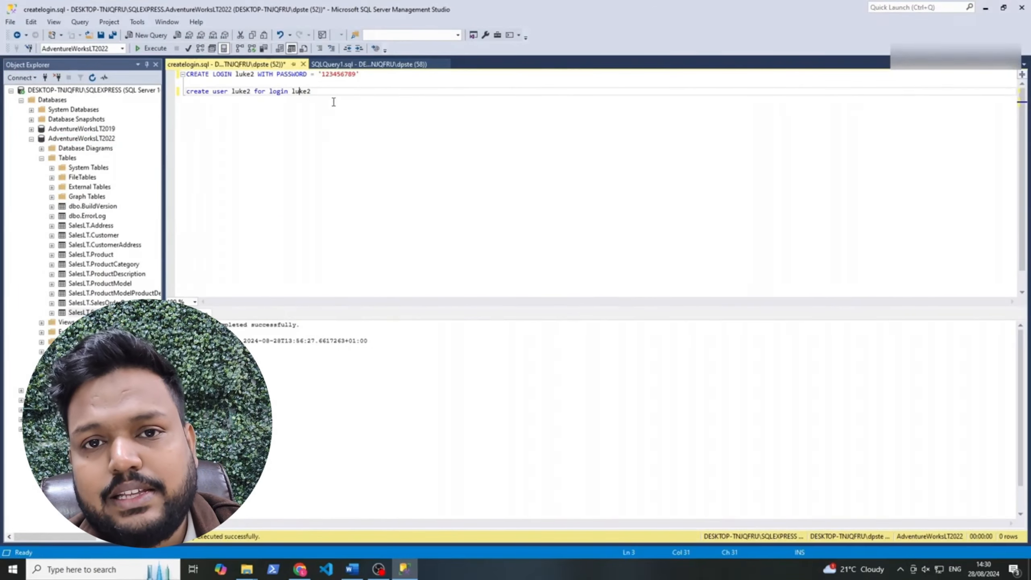
drag(321, 94, 186, 75)
click(318, 93)
click(320, 85)
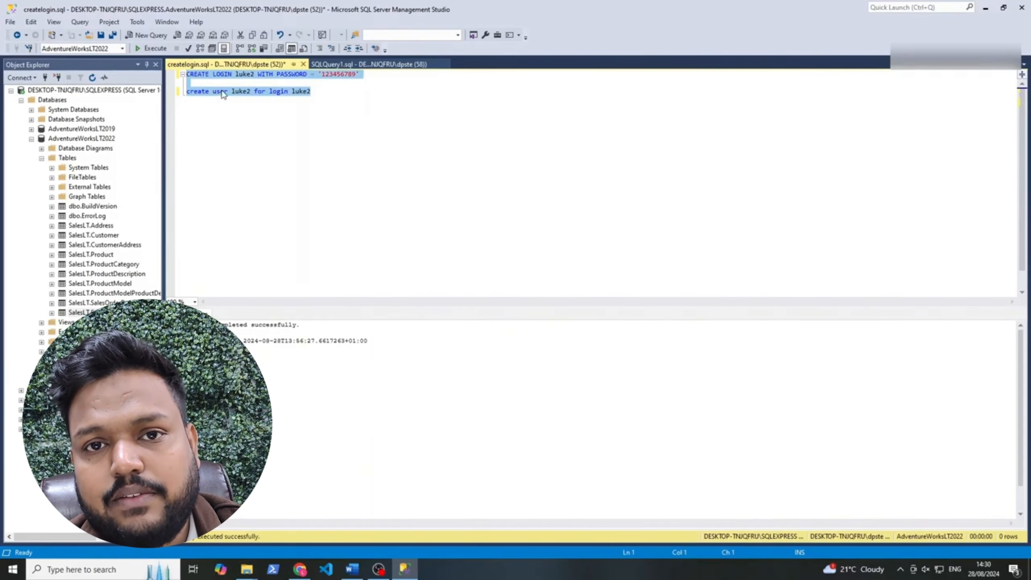
Run USE AdventureWorksLT2022; GRANT SELECT ON SalesLT.Address to the factory's login
text(uSE )
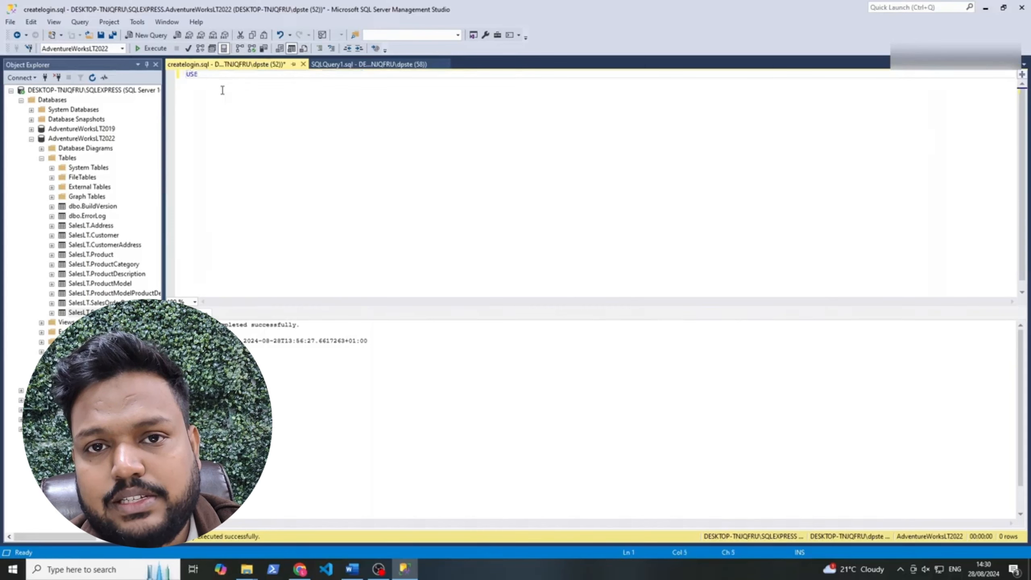
text(Adventu)
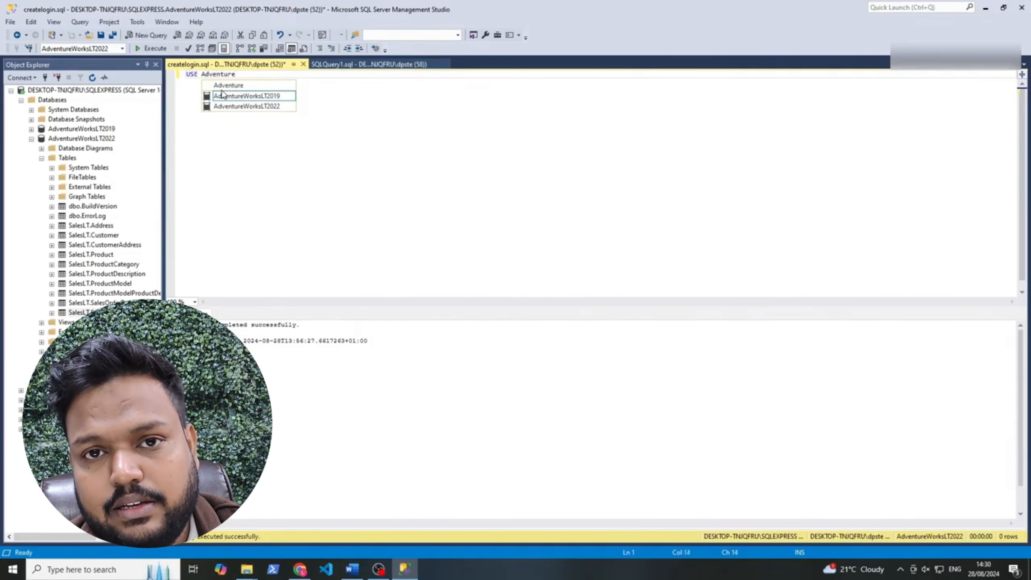
text(re)
key(Down)
key(Down)
key(Tab)
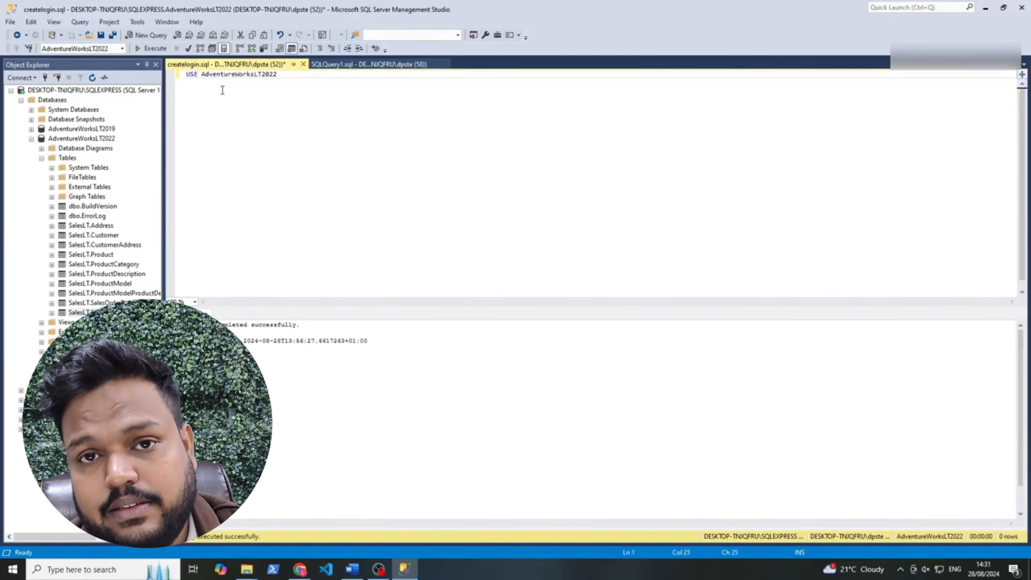
text(;)
key(Return)
key(Return)
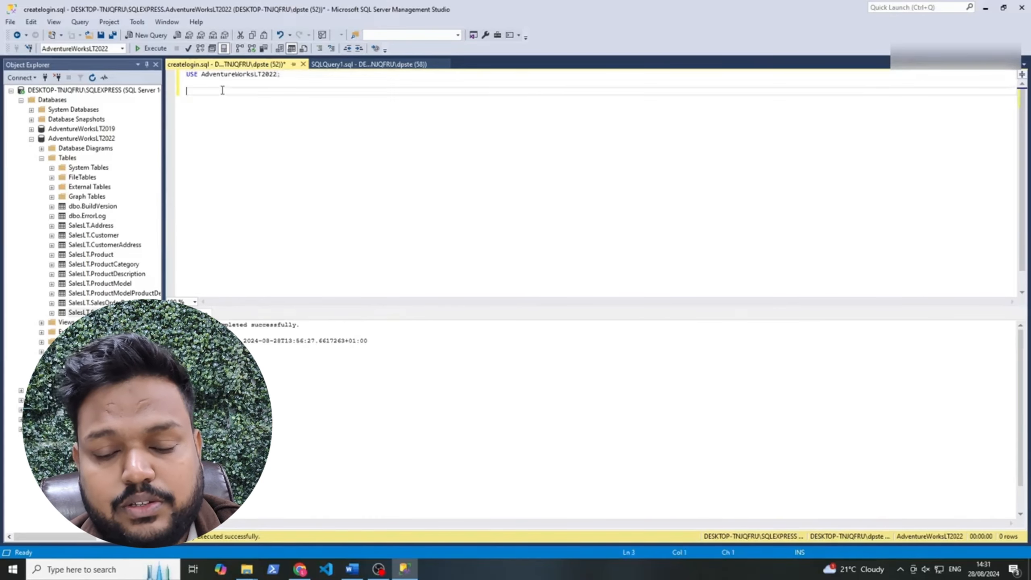
text(GRANT SEL)
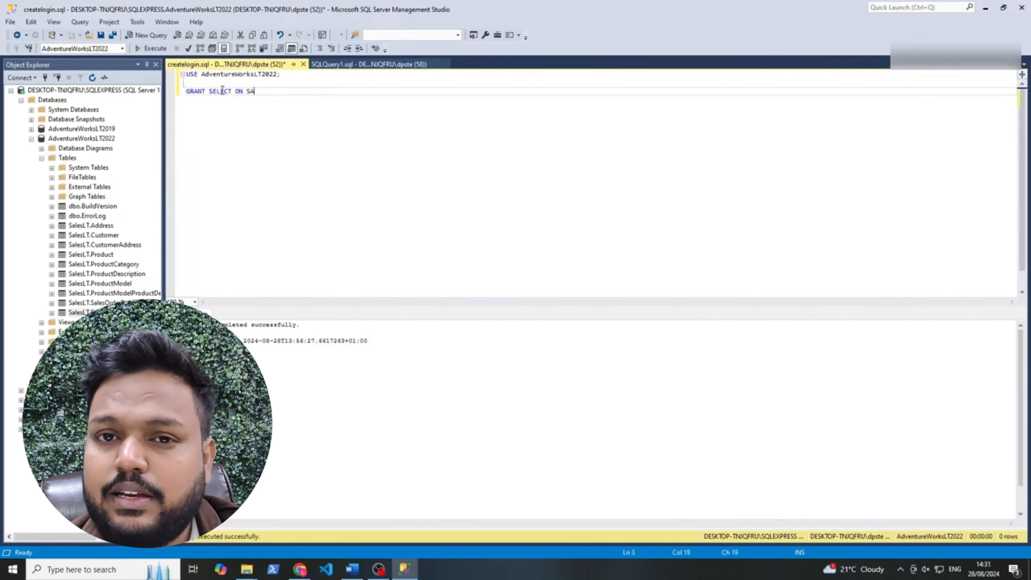
text(ECT ON SalesL)
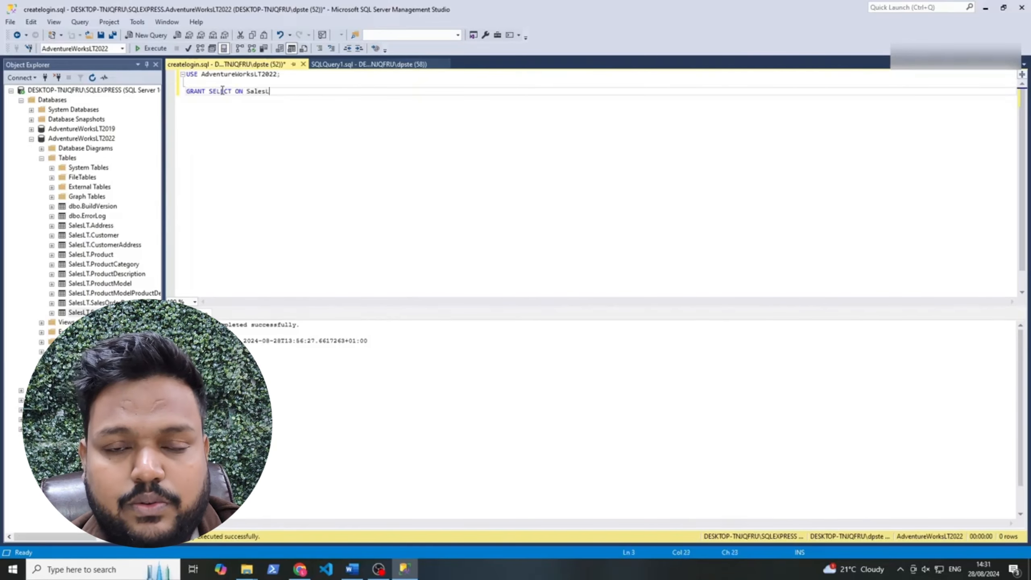
text(T.Address TO luke2)
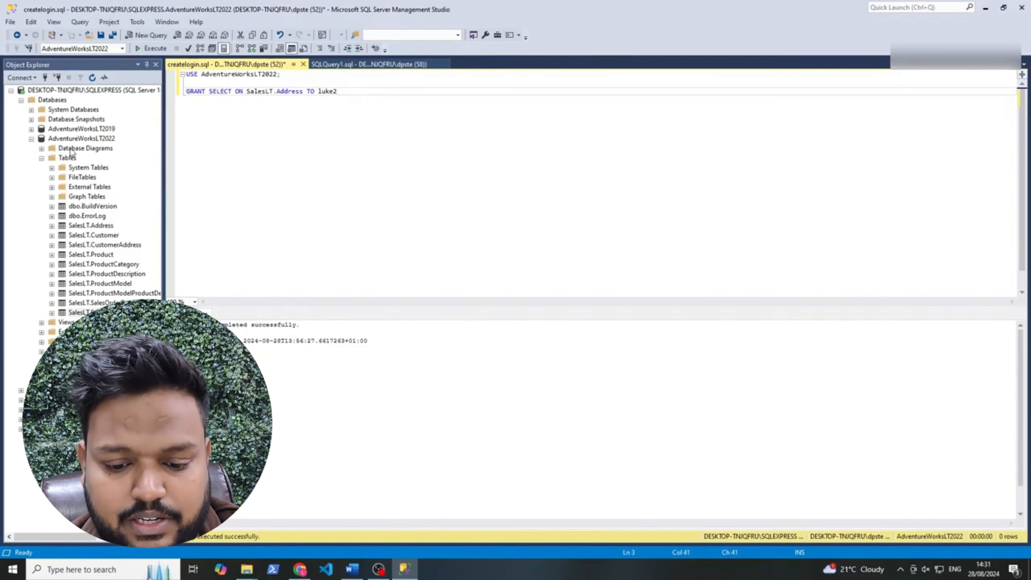
click(84, 139)
click(206, 91)
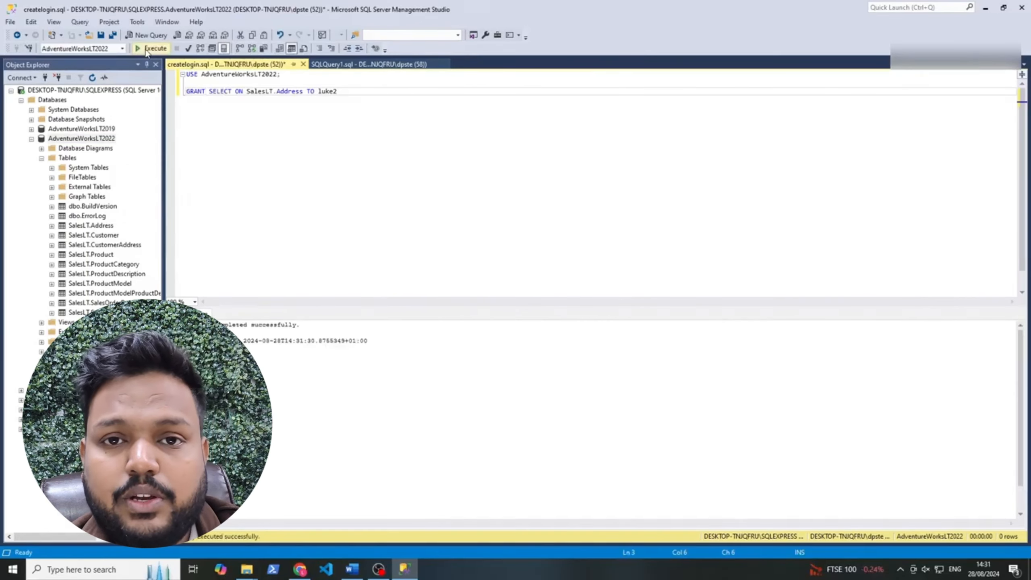
click(299, 569)
Reload the table list, choose SalesLT.Address, and create the SqlServerOnPrem source dataset
click(979, 211)
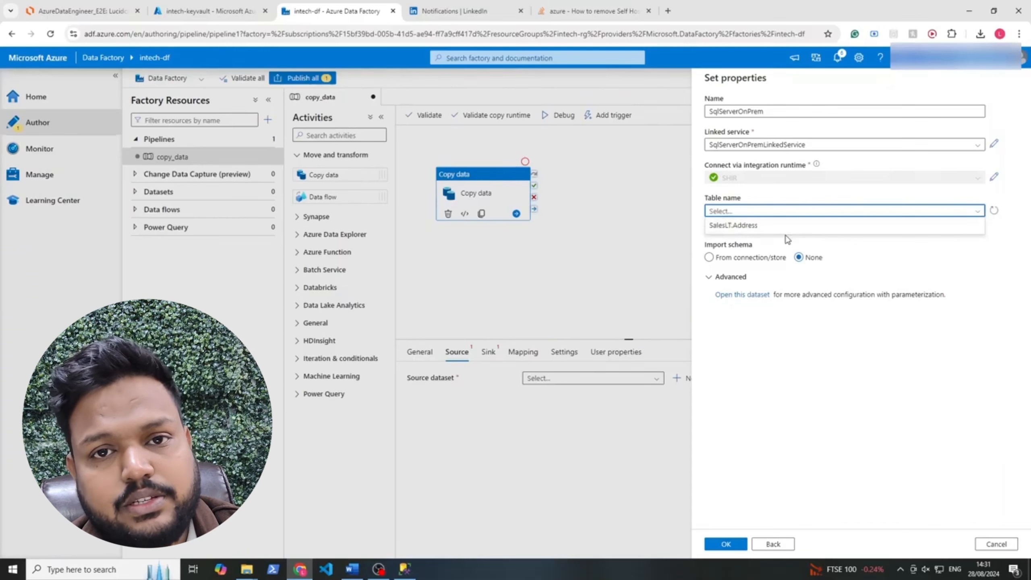
click(763, 225)
click(754, 257)
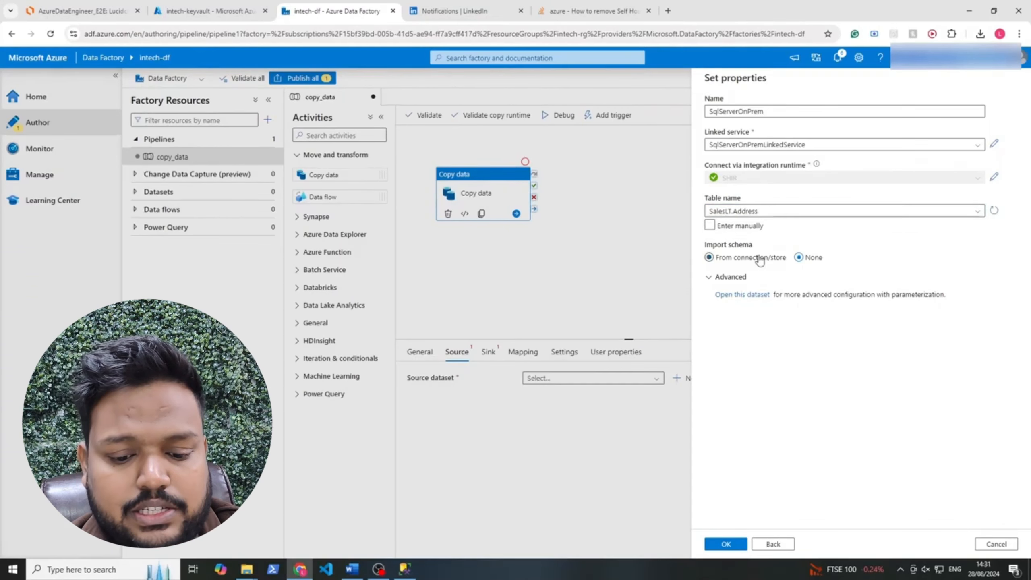
click(724, 544)
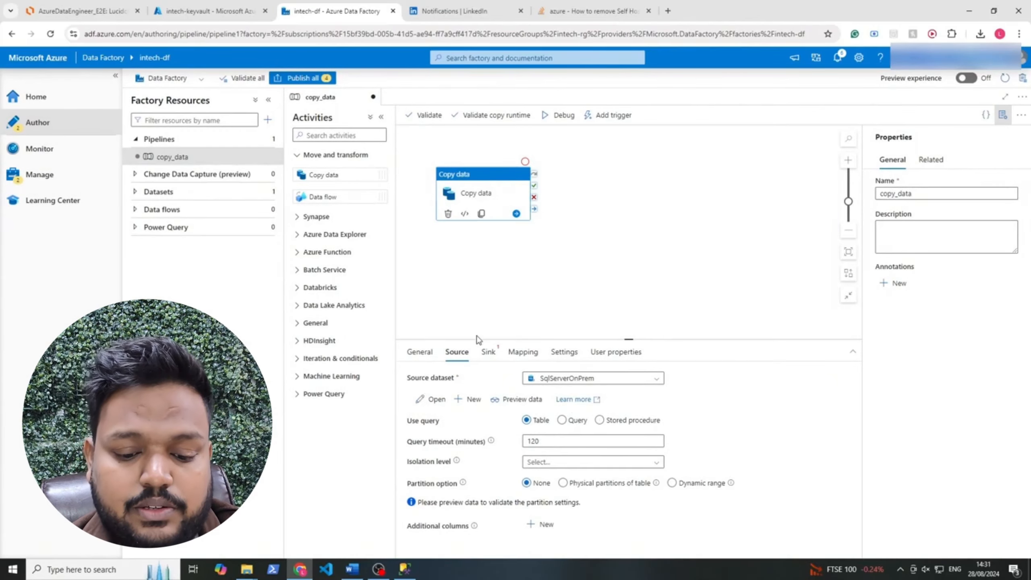
Glance at the architecture diagram, then show the copy activity's Sink settings
click(98, 11)
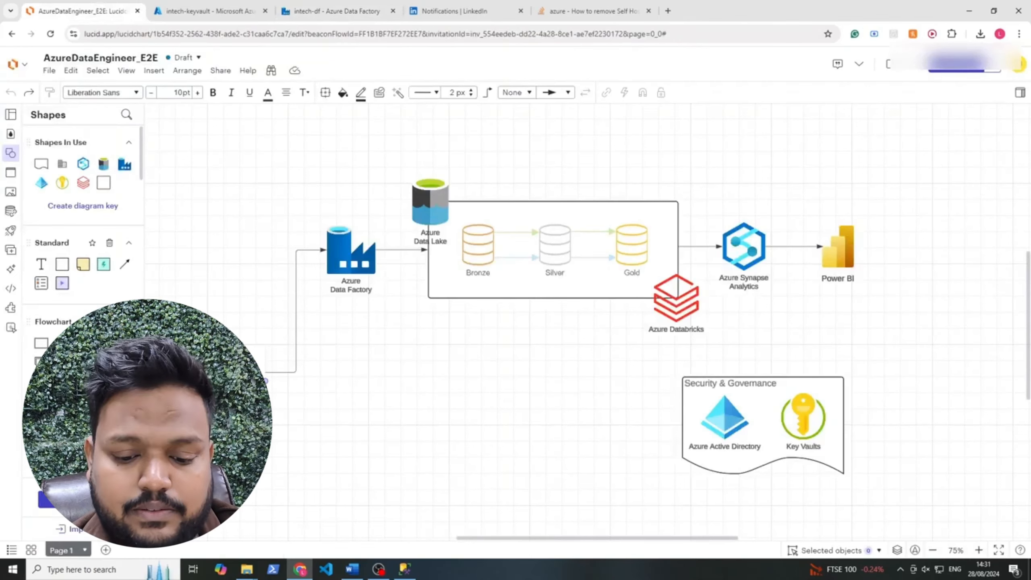
click(337, 11)
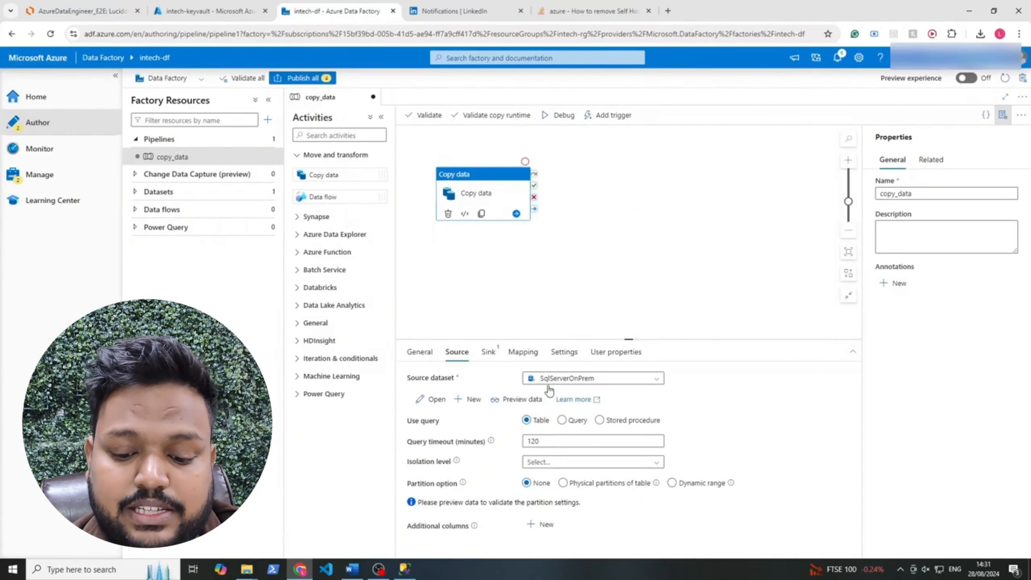
click(488, 351)
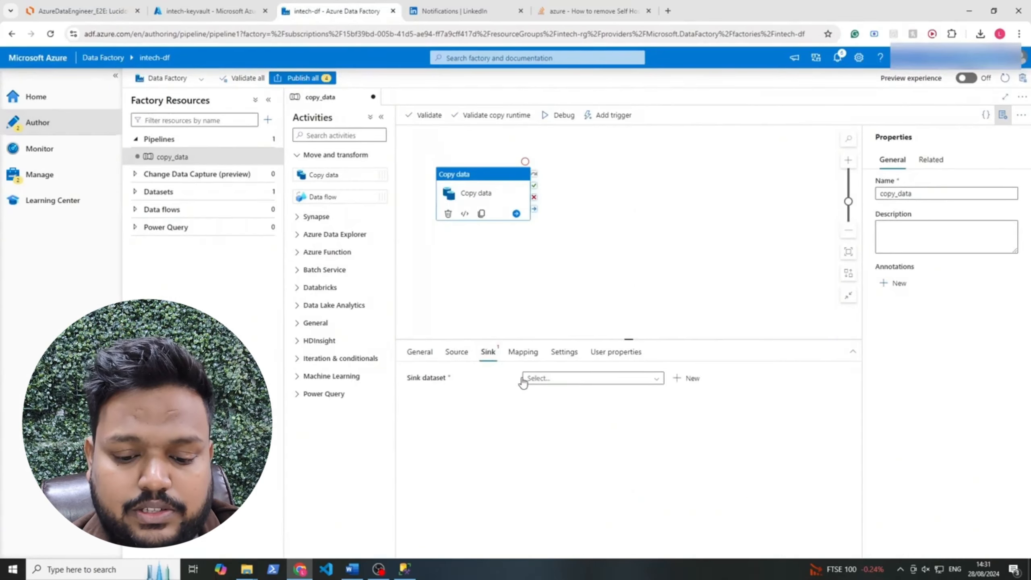
Start a new sink dataset on Azure Data Lake Storage Gen2
click(635, 383)
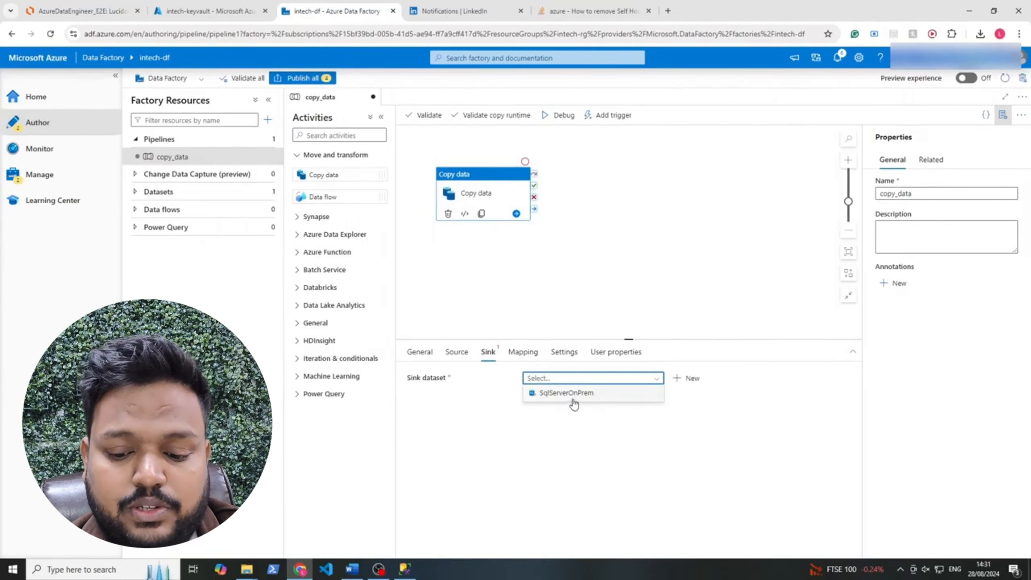
click(462, 419)
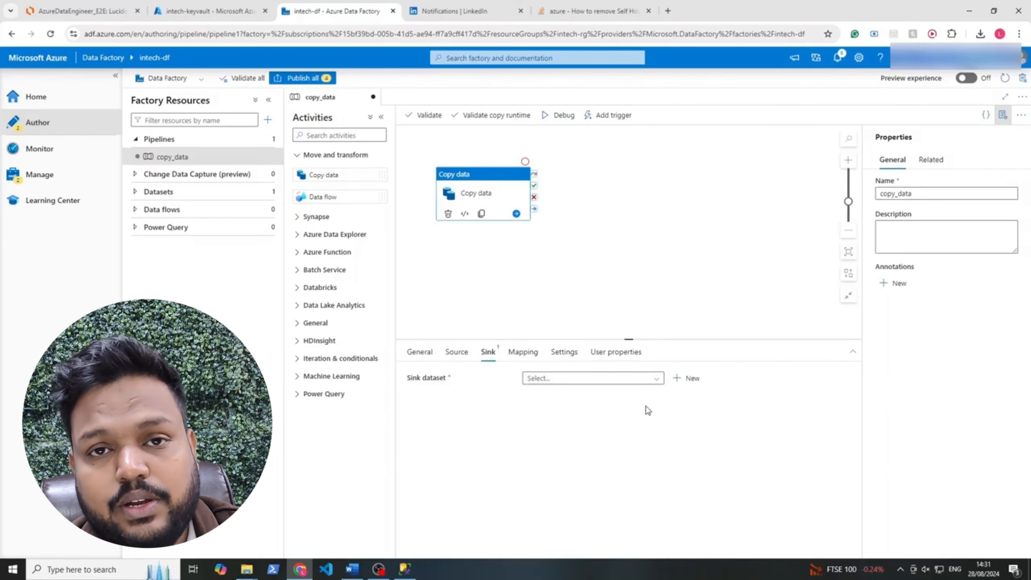
click(694, 379)
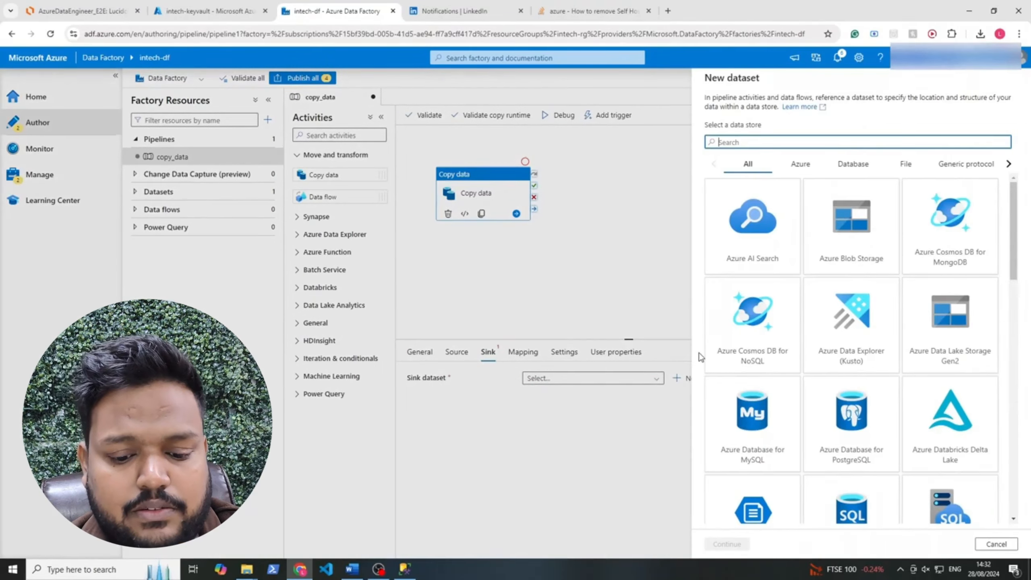
text(data)
click(879, 258)
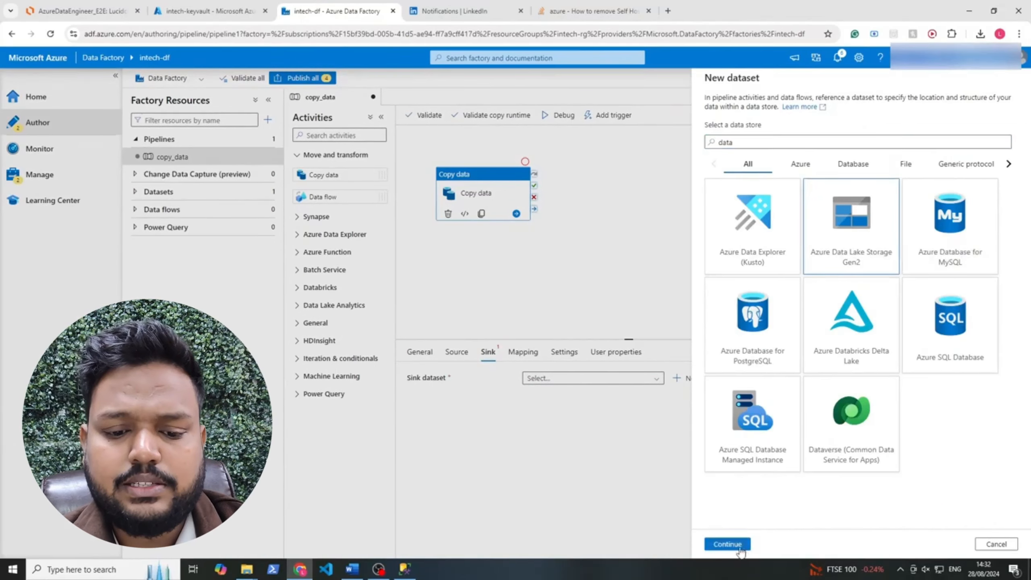
click(727, 543)
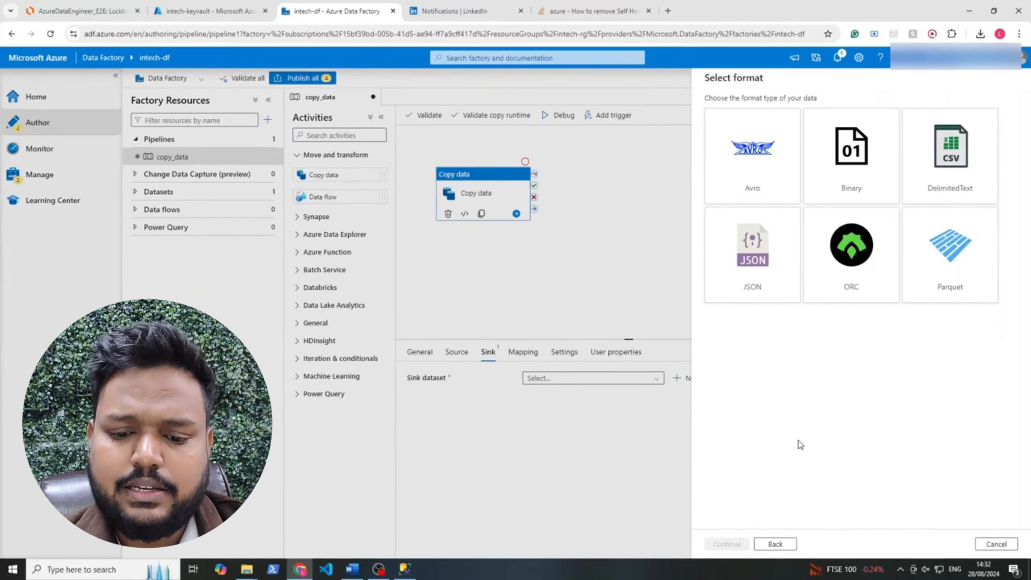
Choose Parquet format, name the dataset ParquetSink, and start a new linked service
click(958, 272)
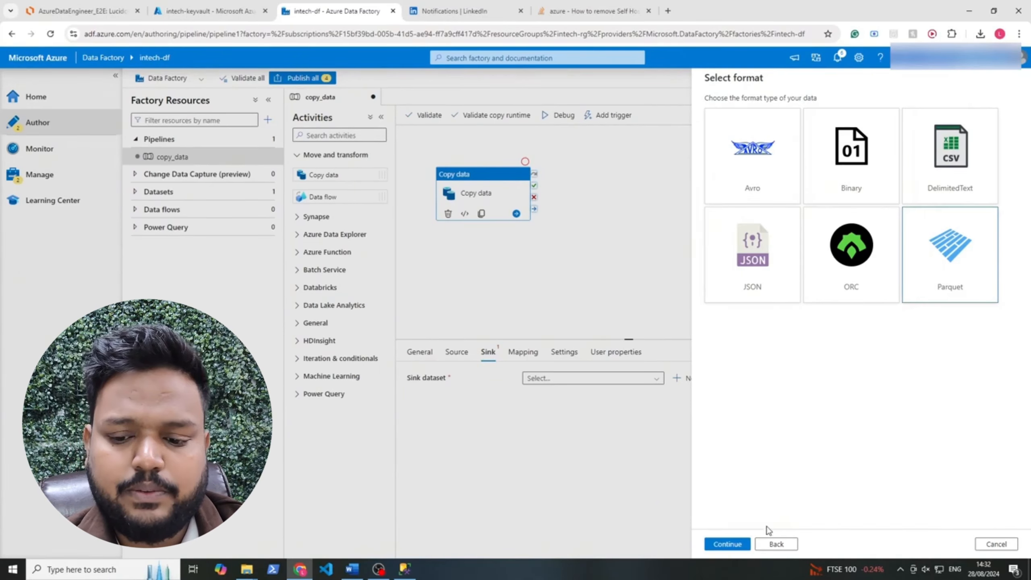
click(726, 544)
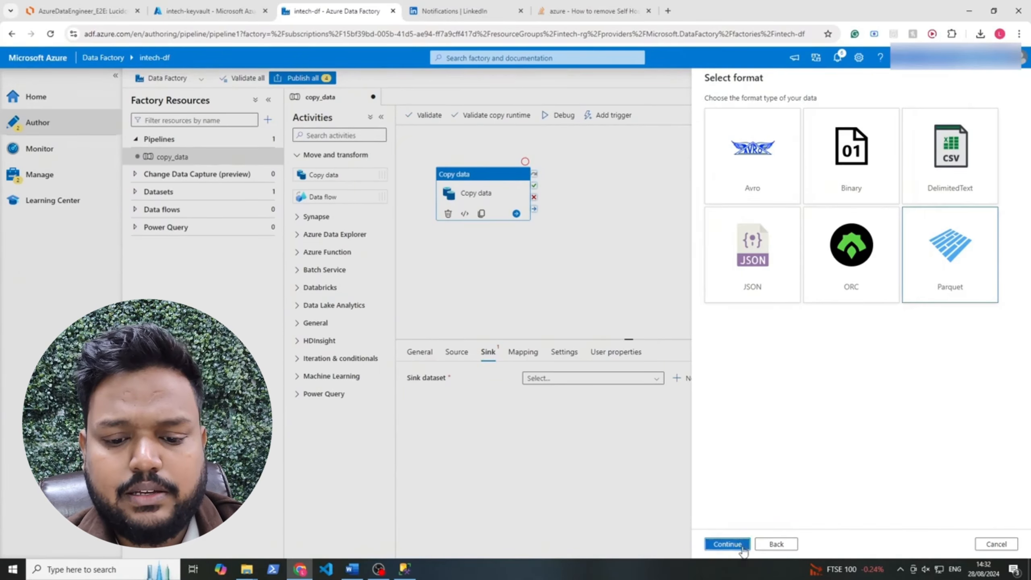
click(748, 112)
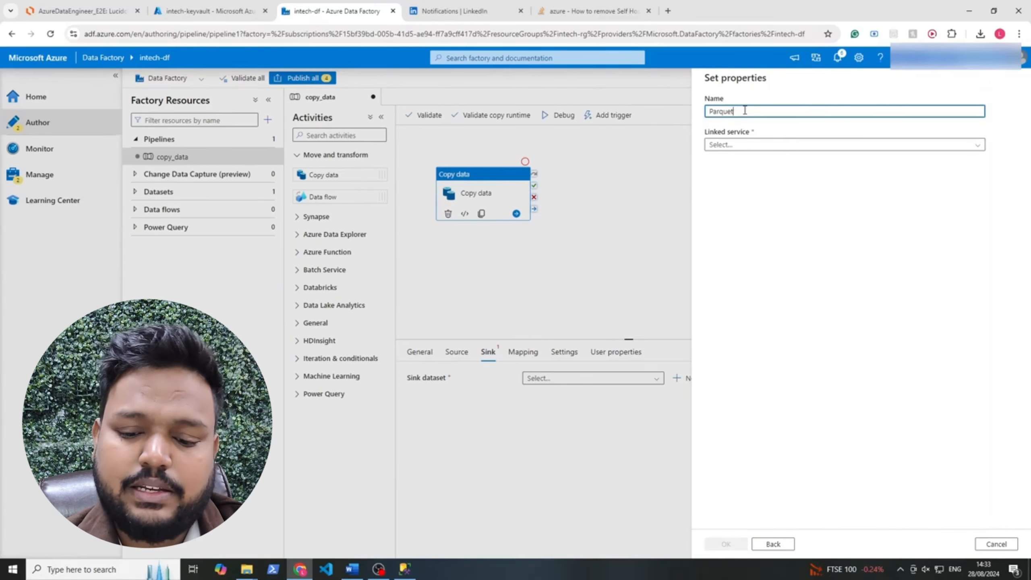
click(721, 144)
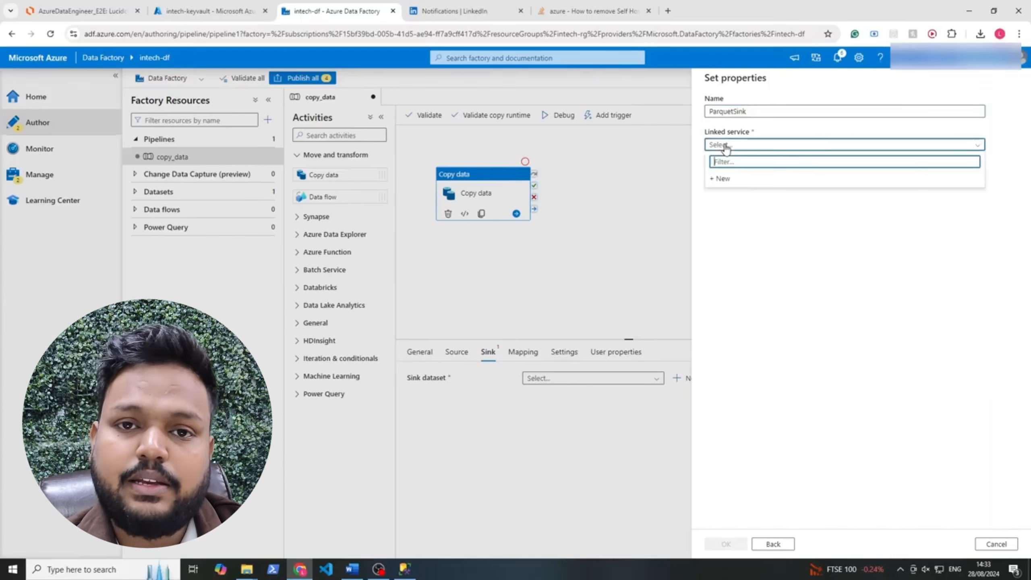
click(719, 179)
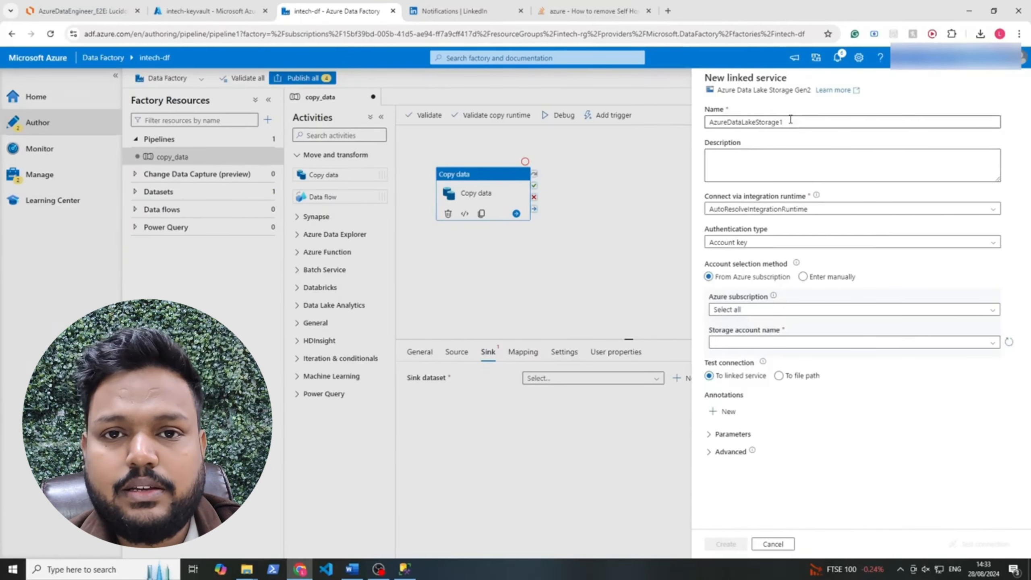
Name the linked service and keep AutoResolveIntegrationRuntime with Account key authentication
click(790, 119)
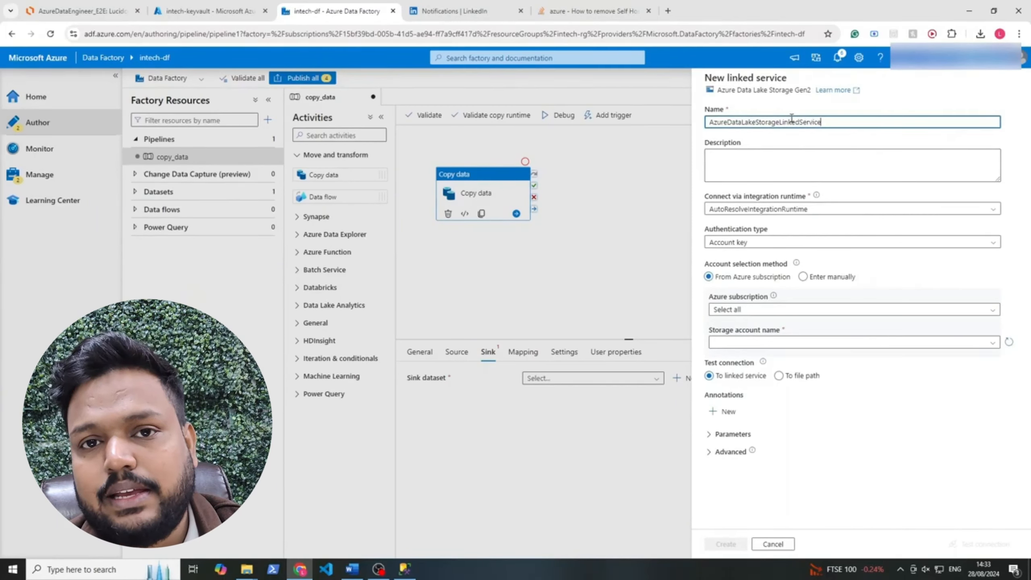
click(732, 210)
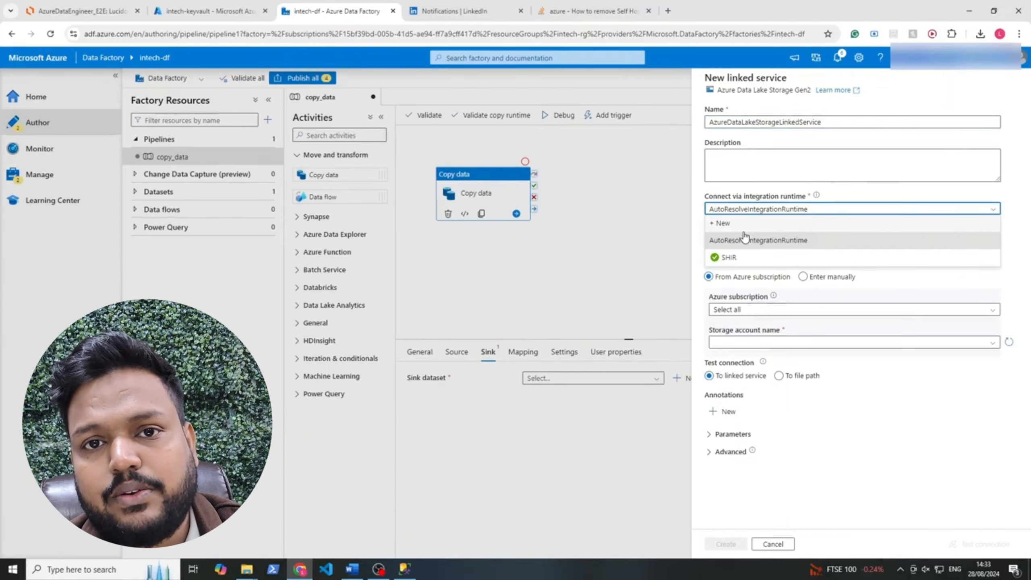
click(742, 239)
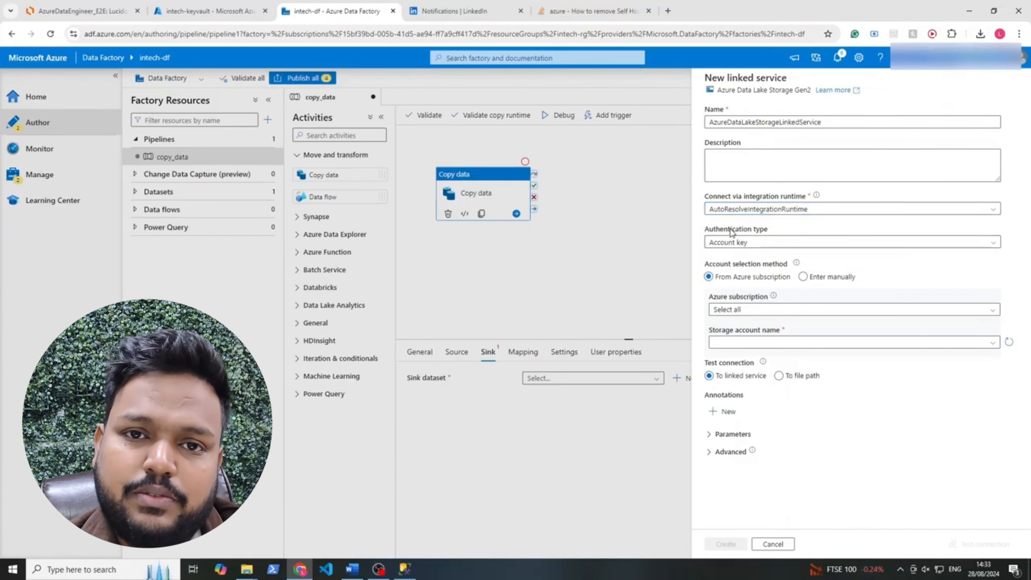
click(762, 243)
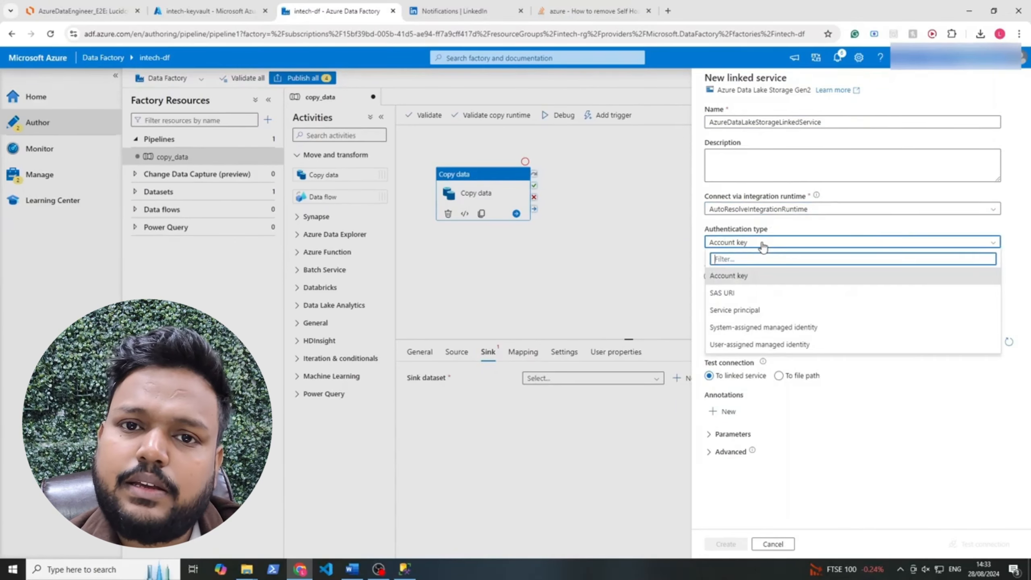
click(762, 244)
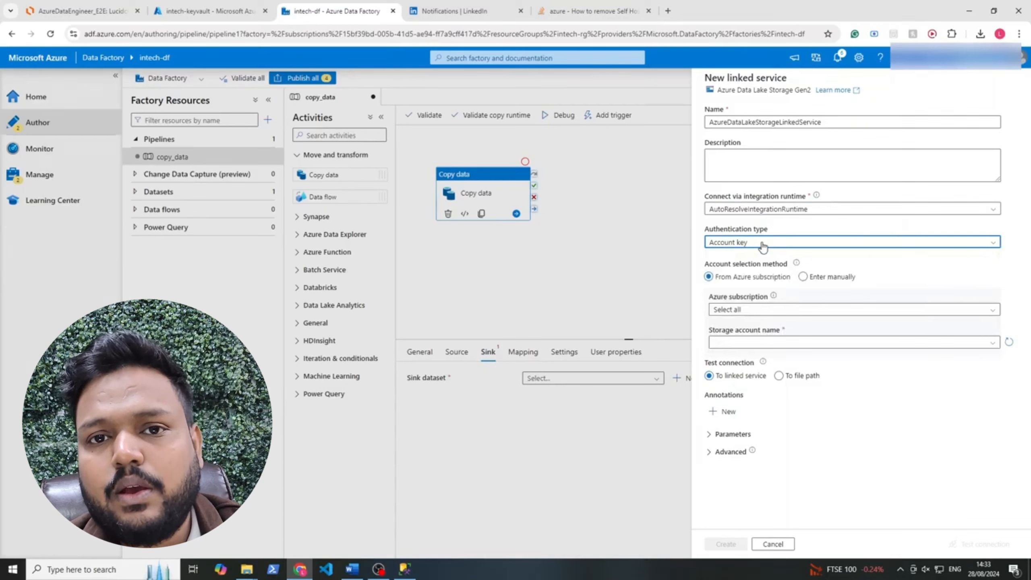
Choose Azure subscription 1 and storage account intechsg, test the connection, and create it
click(762, 309)
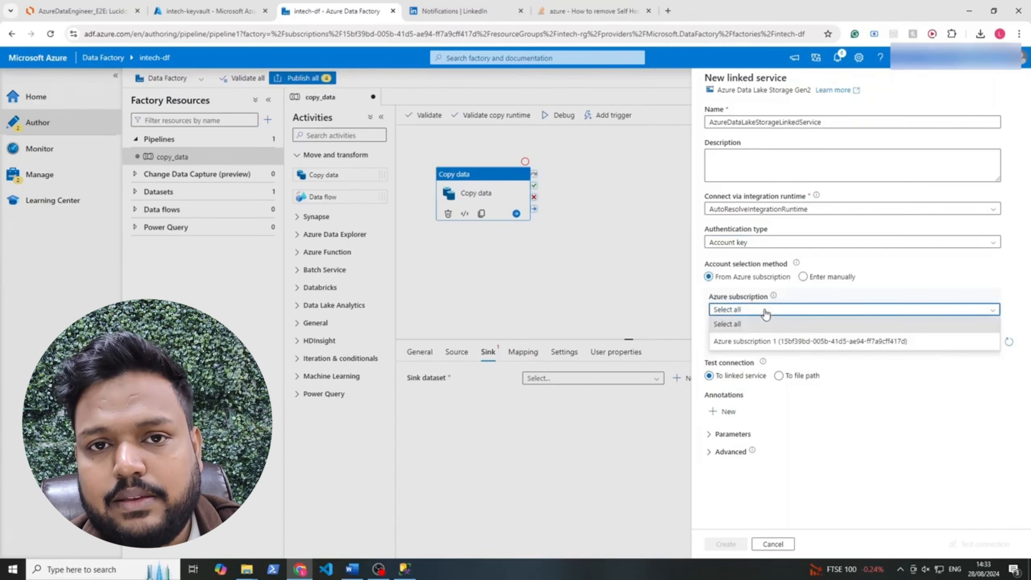
click(750, 345)
click(748, 343)
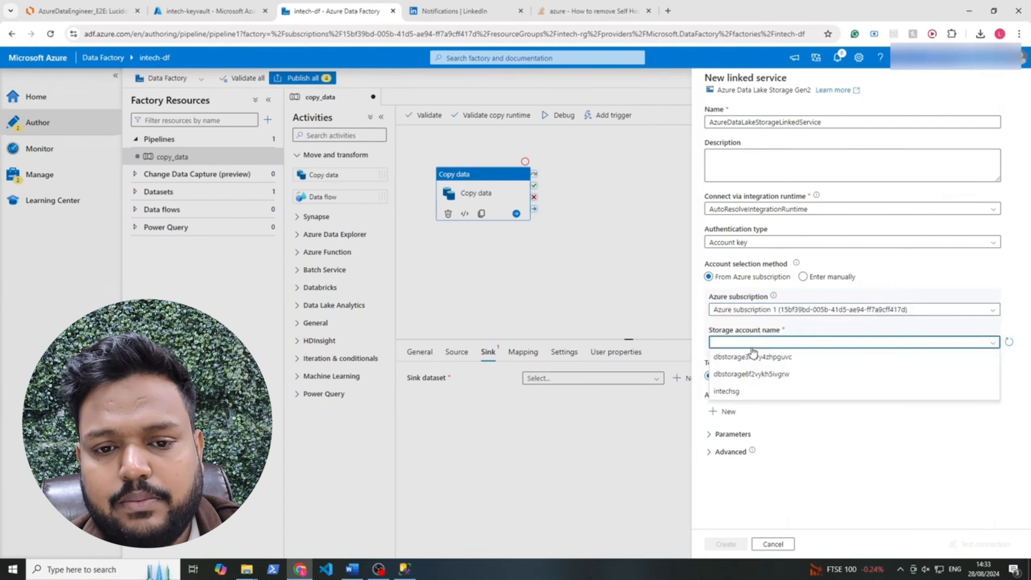
click(742, 391)
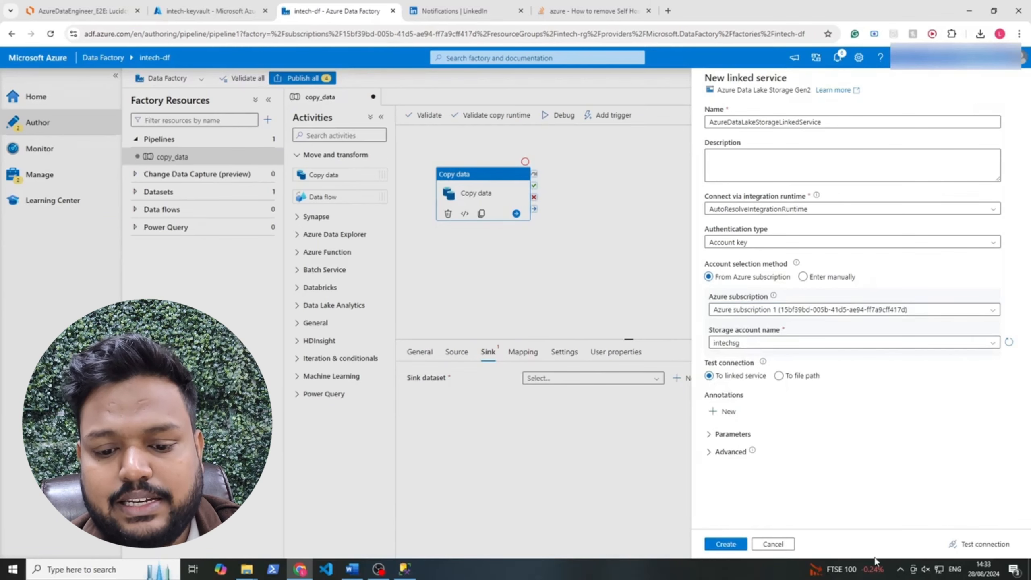
click(980, 544)
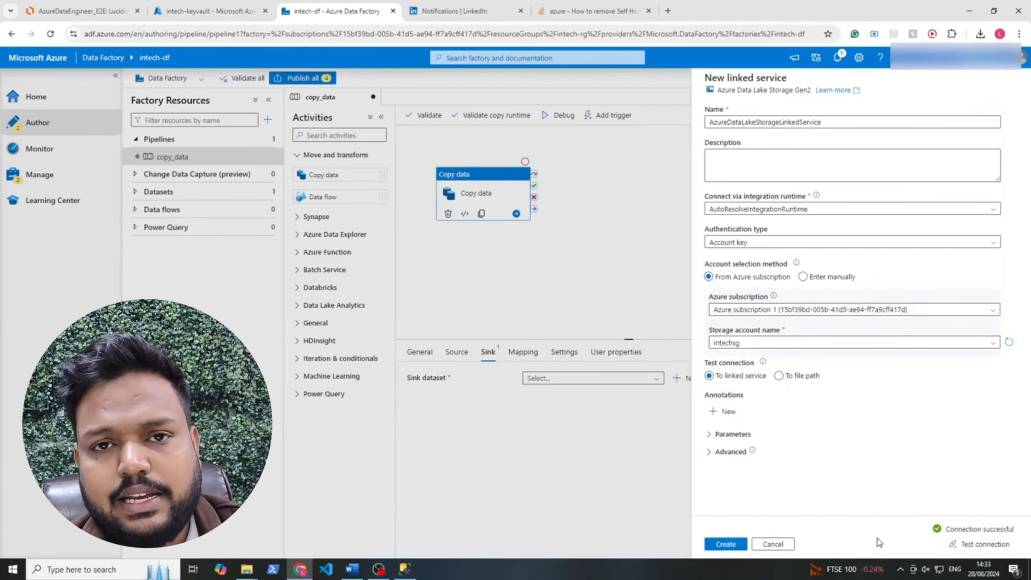
click(725, 544)
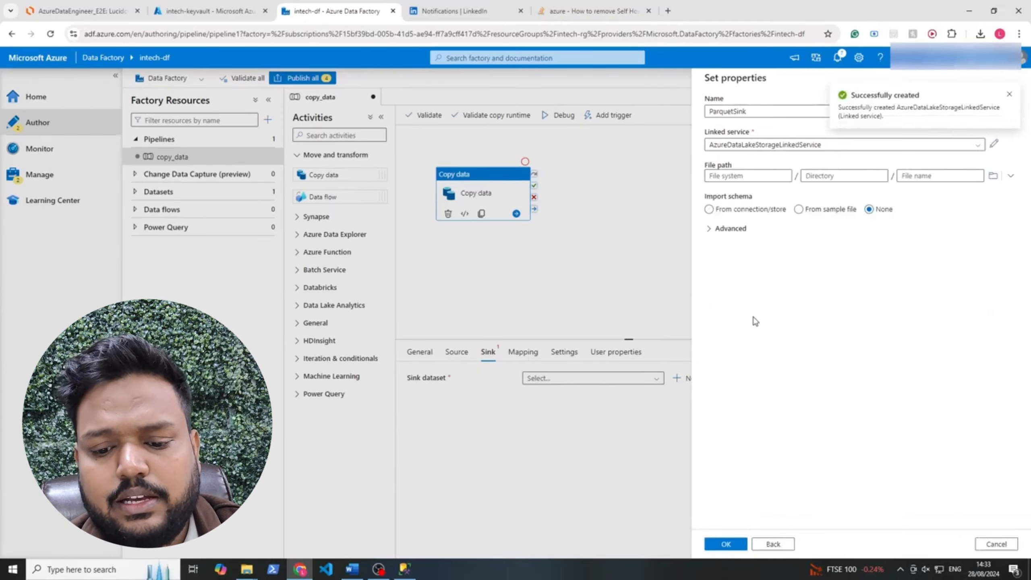
Set the ParquetSink file path to the bronze container and save the dataset
click(1009, 95)
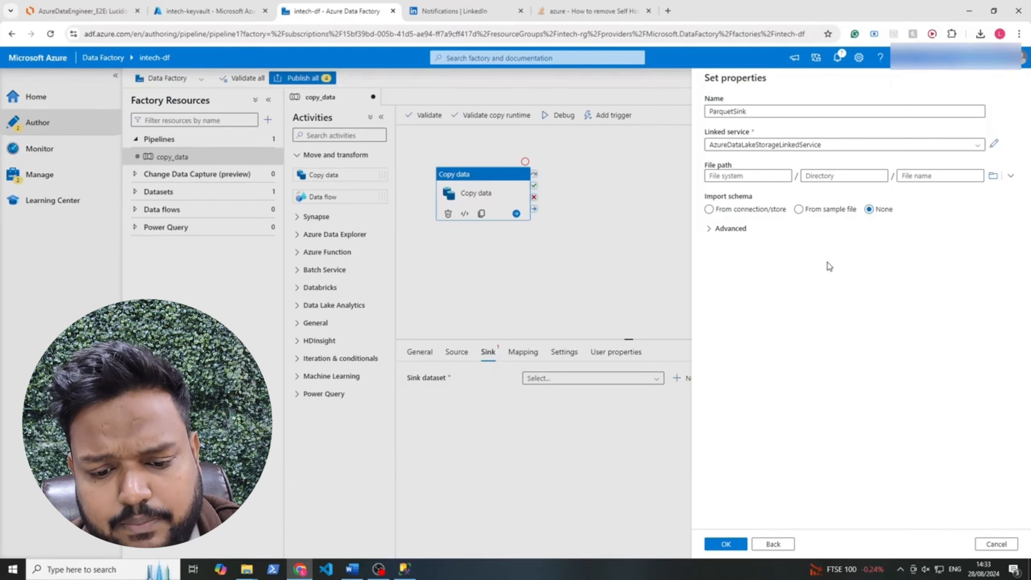
click(992, 175)
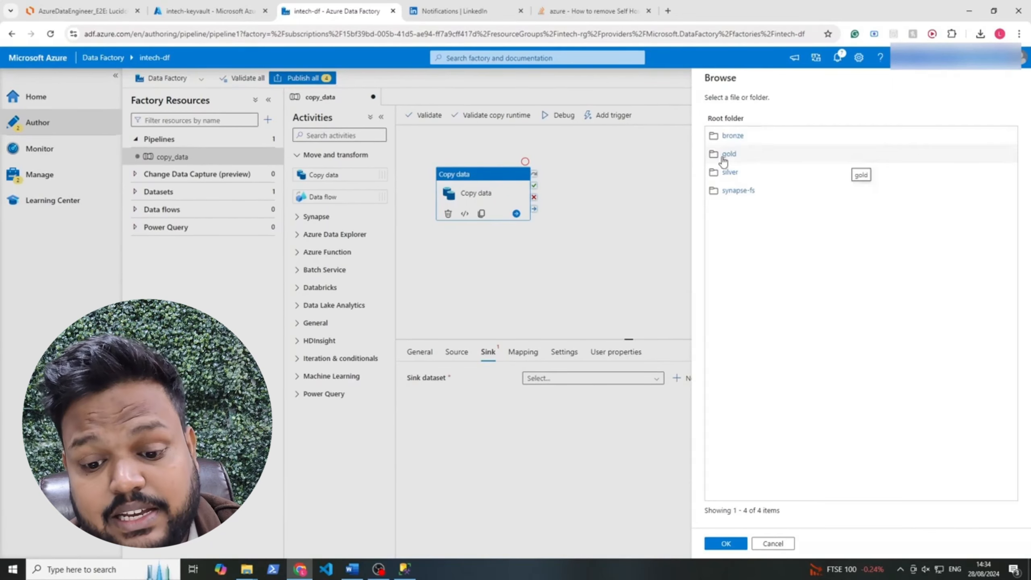
click(732, 136)
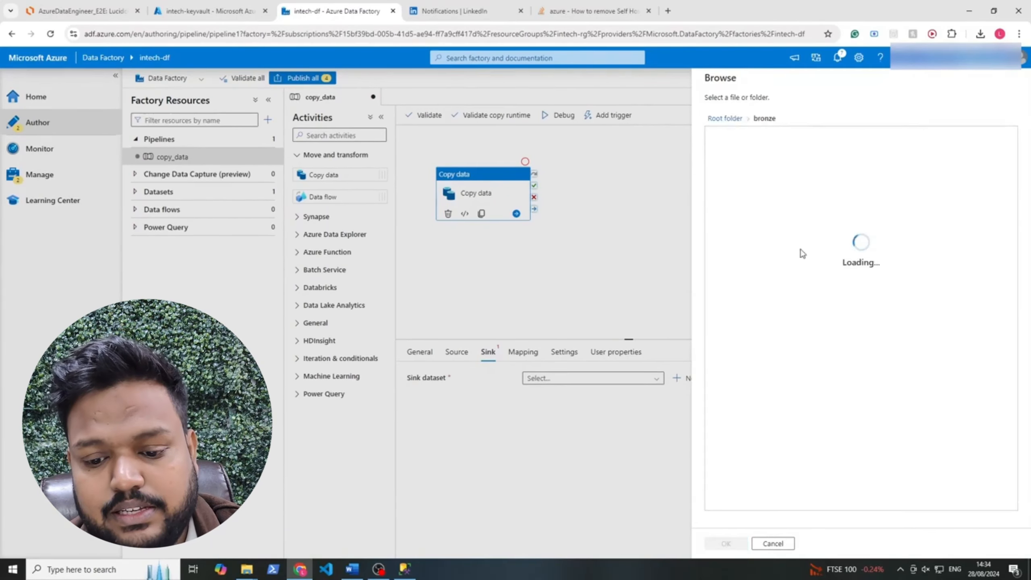
click(725, 543)
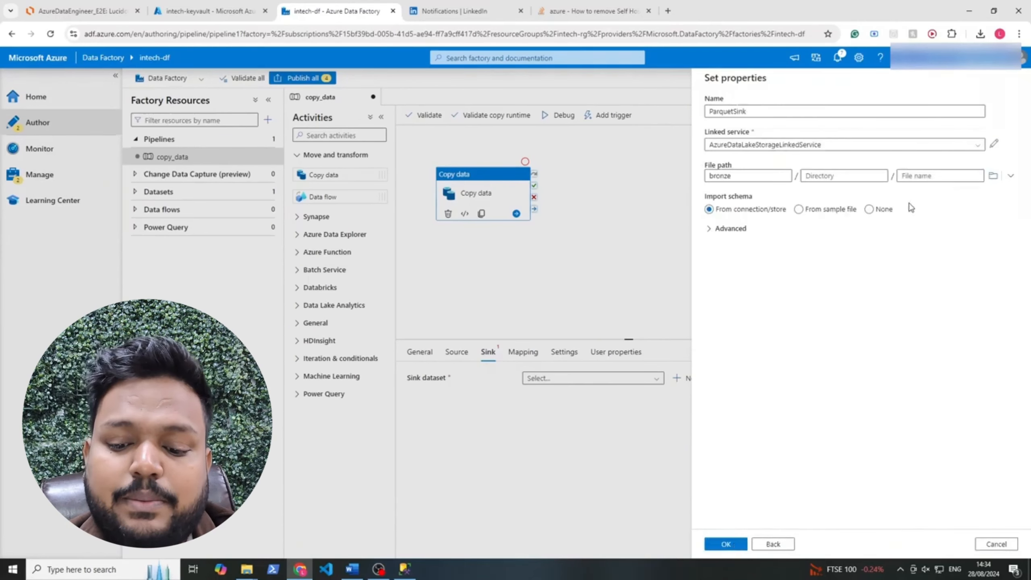
click(849, 176)
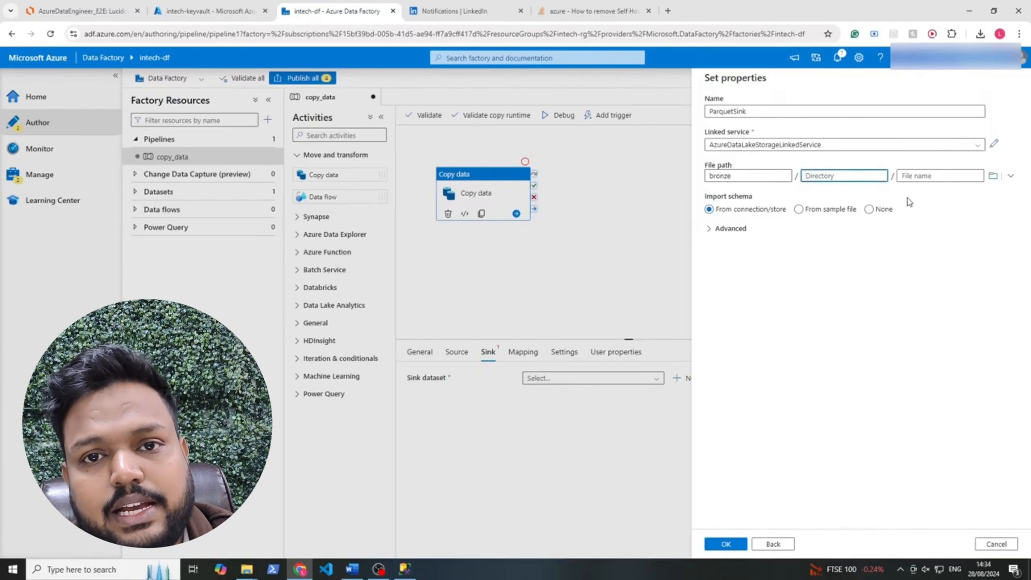
click(920, 179)
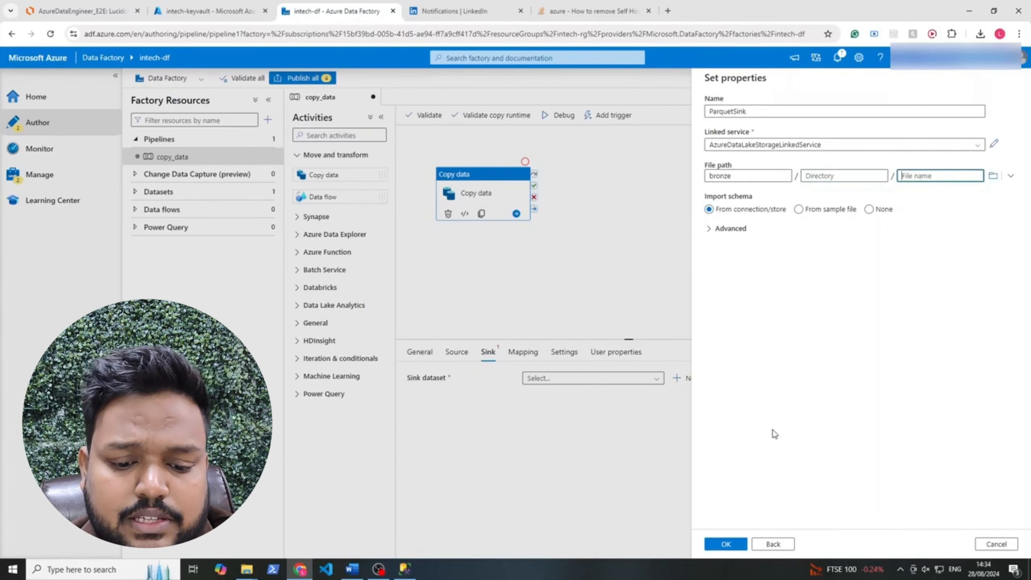
click(725, 544)
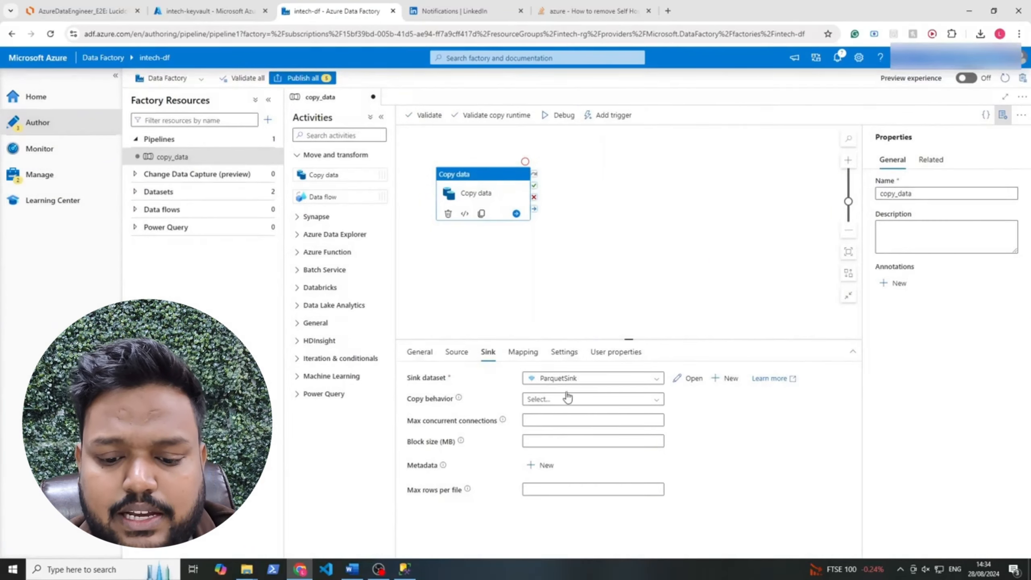
Reselect the Copy data activity to confirm its sink is ParquetSink
click(589, 200)
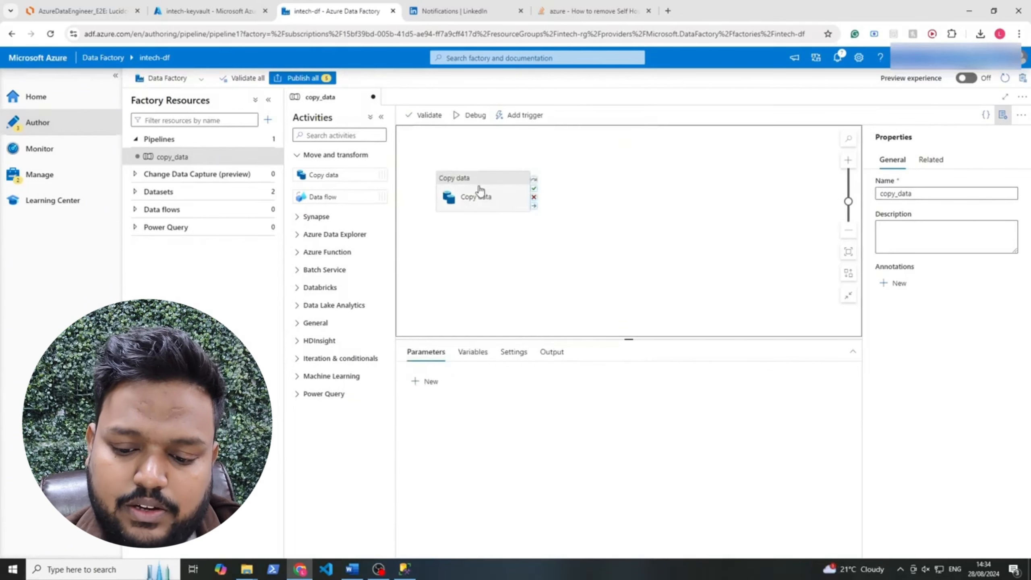
click(483, 185)
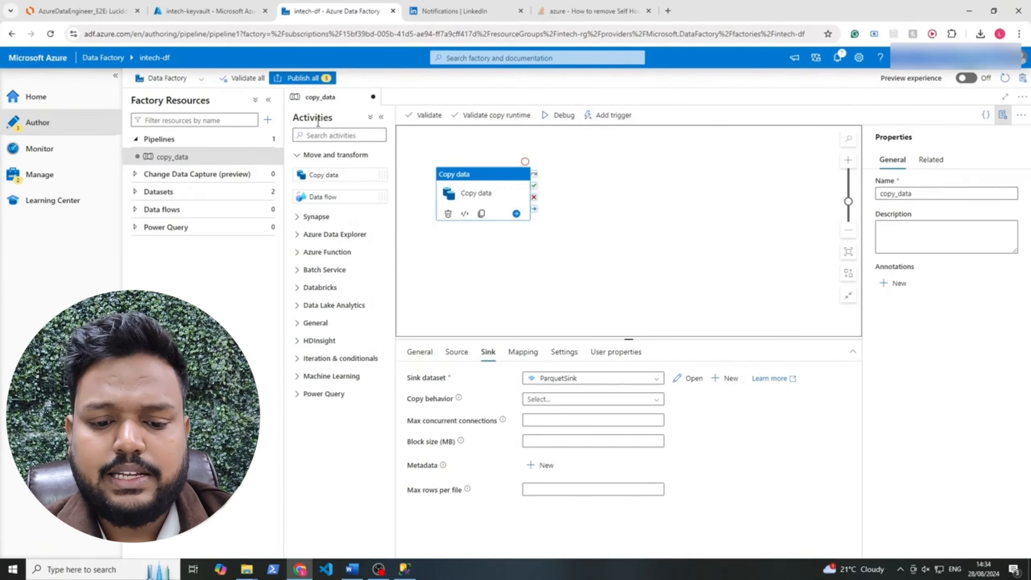
Debug-run the copy_data pipeline and confirm the Copy data activity succeeded in 44s
click(568, 116)
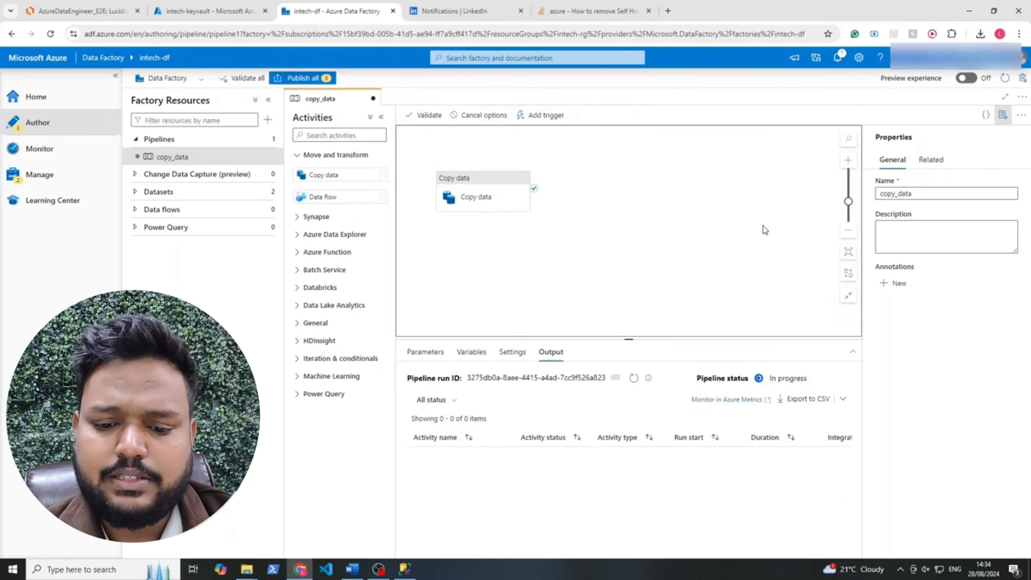
click(494, 197)
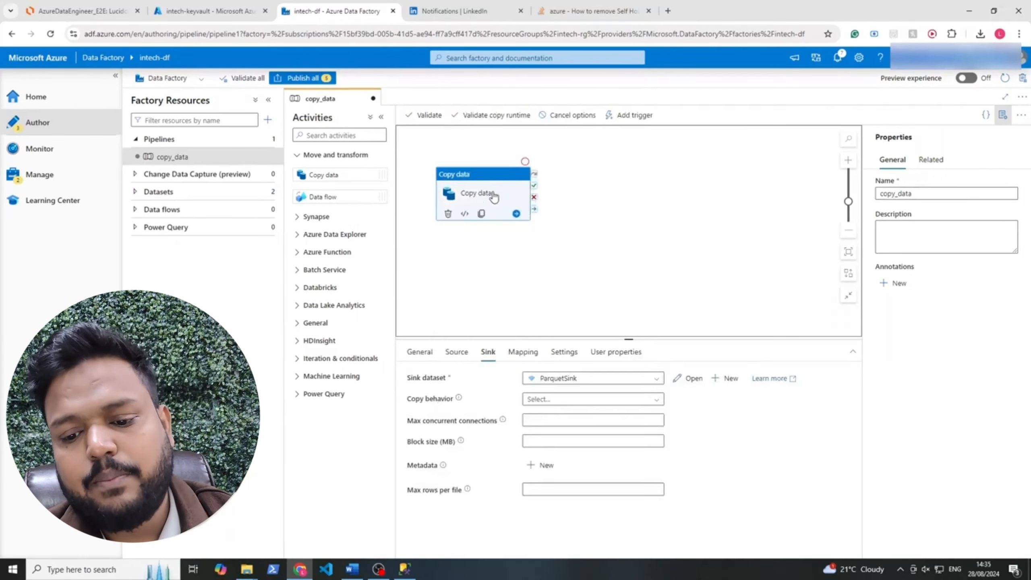
click(639, 224)
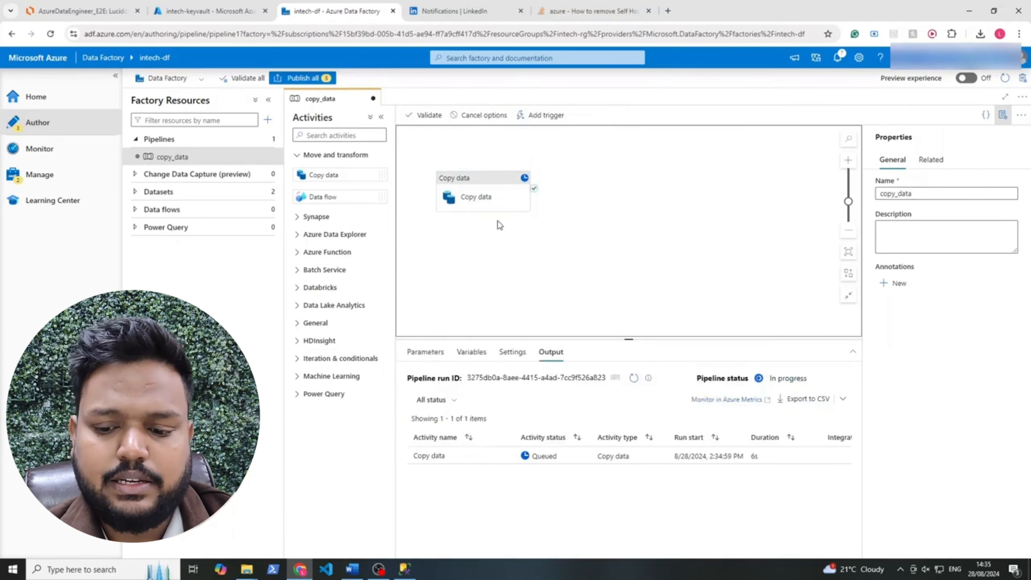
click(584, 456)
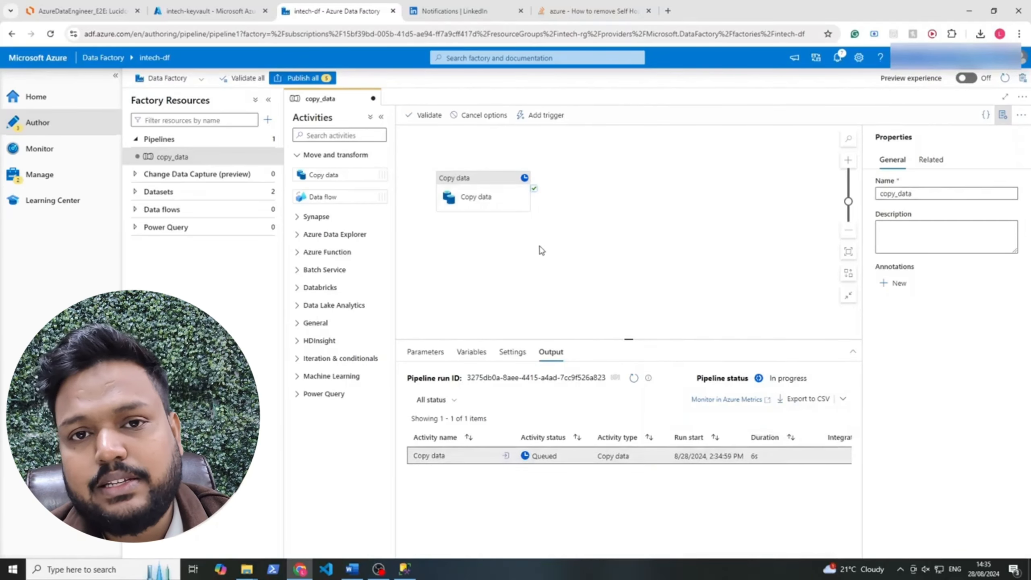
click(525, 244)
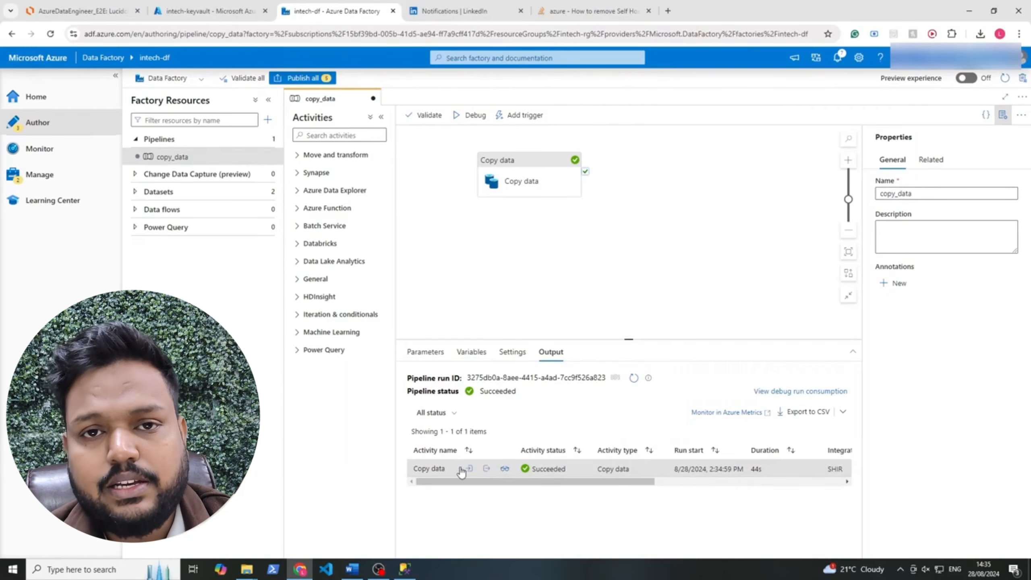
Review the Copy data run's details, input JSON and output JSON, confirming 450 rows copied
click(503, 469)
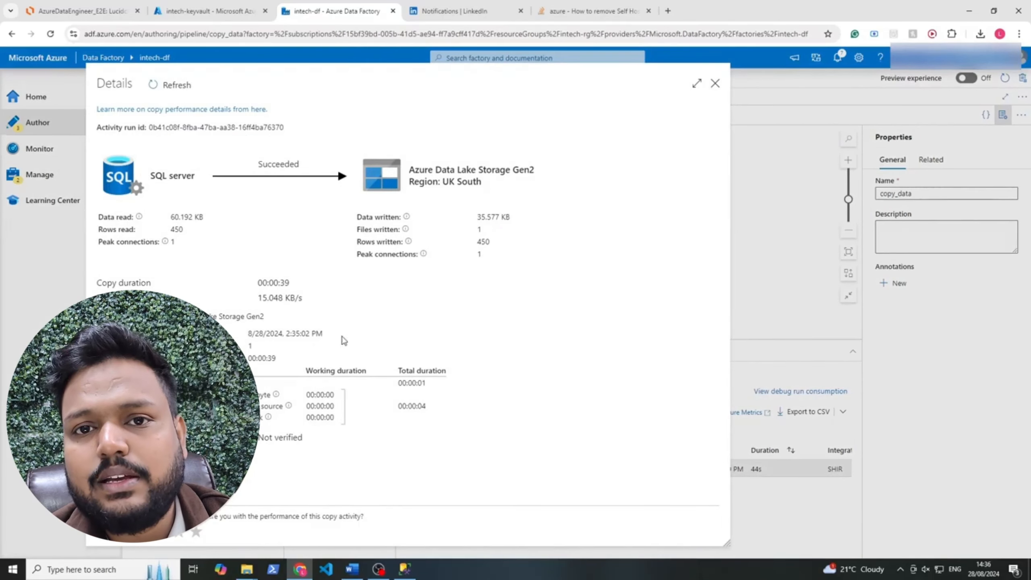
click(714, 84)
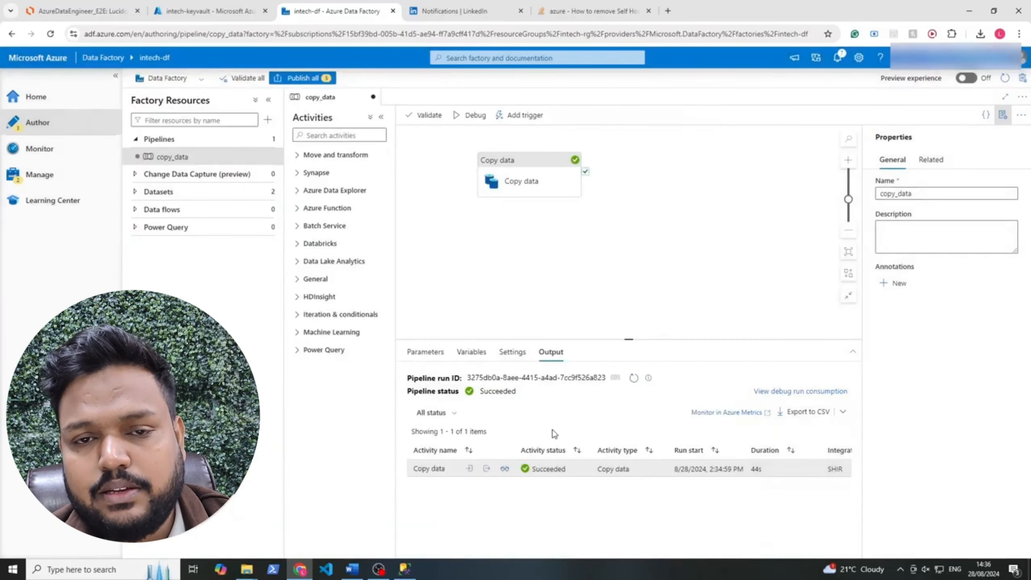
click(470, 469)
mouse_move(568, 371)
mouse_down()
mouse_move(568, 422)
mouse_move(568, 366)
mouse_up()
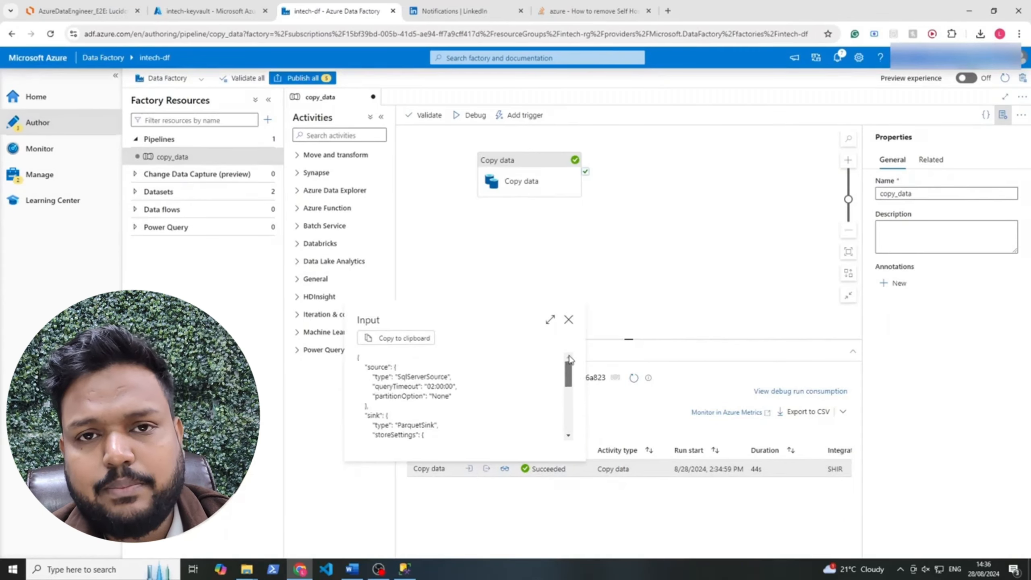
click(568, 319)
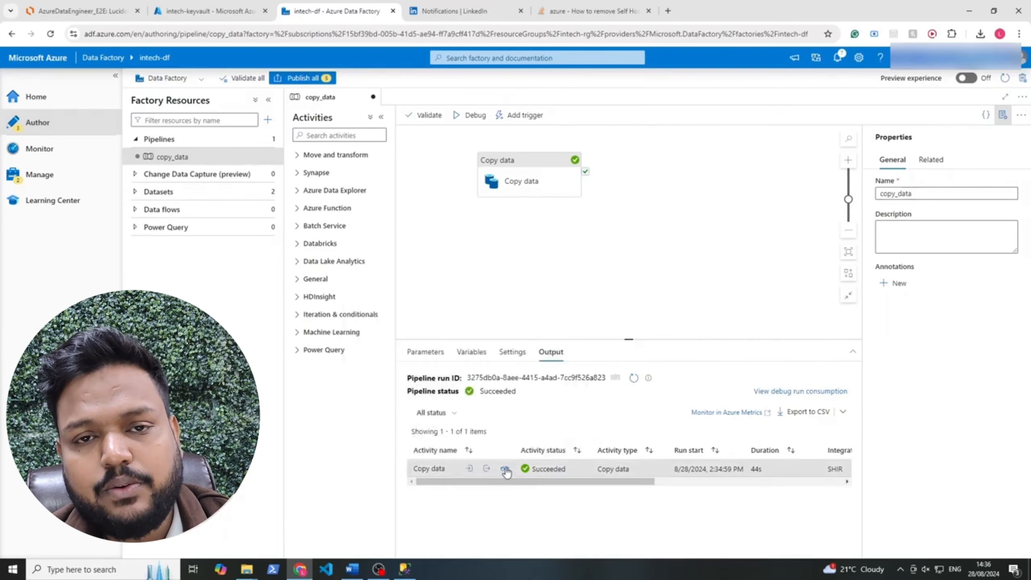
click(486, 469)
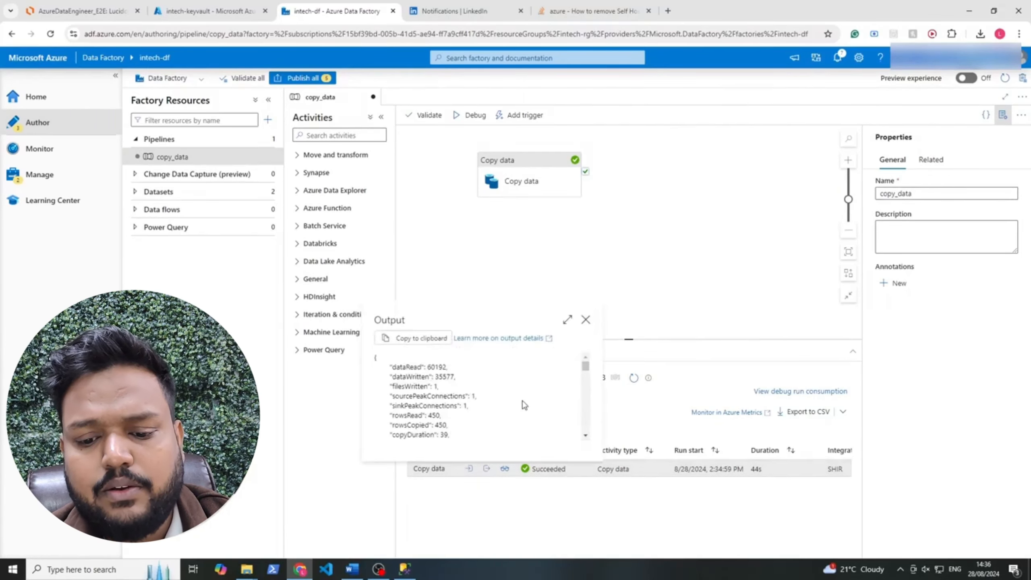
mouse_move(586, 363)
mouse_down()
mouse_move(585, 433)
mouse_move(587, 354)
mouse_up()
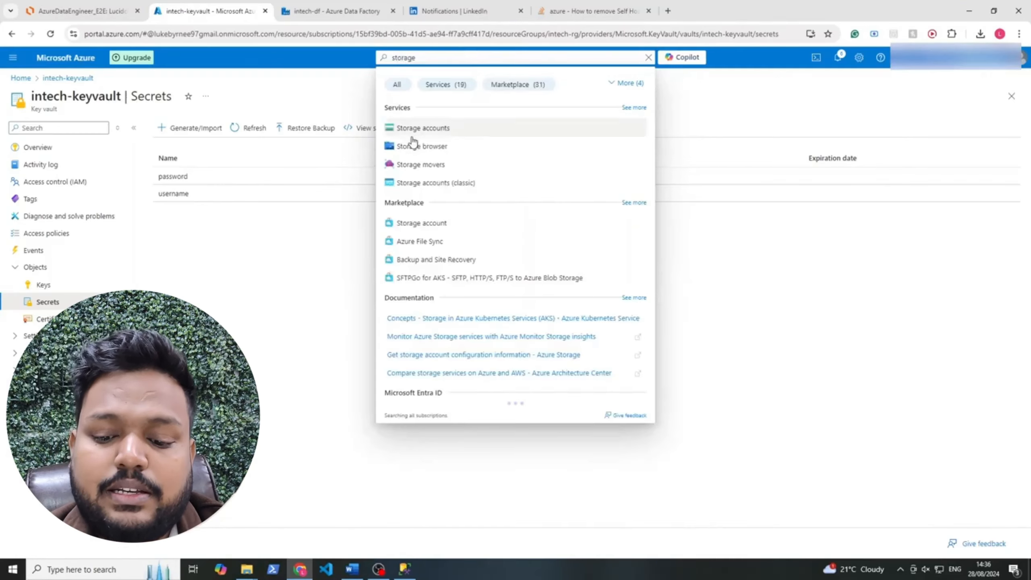
Open the intechsg storage account's bronze container to find SalesLT.Address.parquet
click(406, 130)
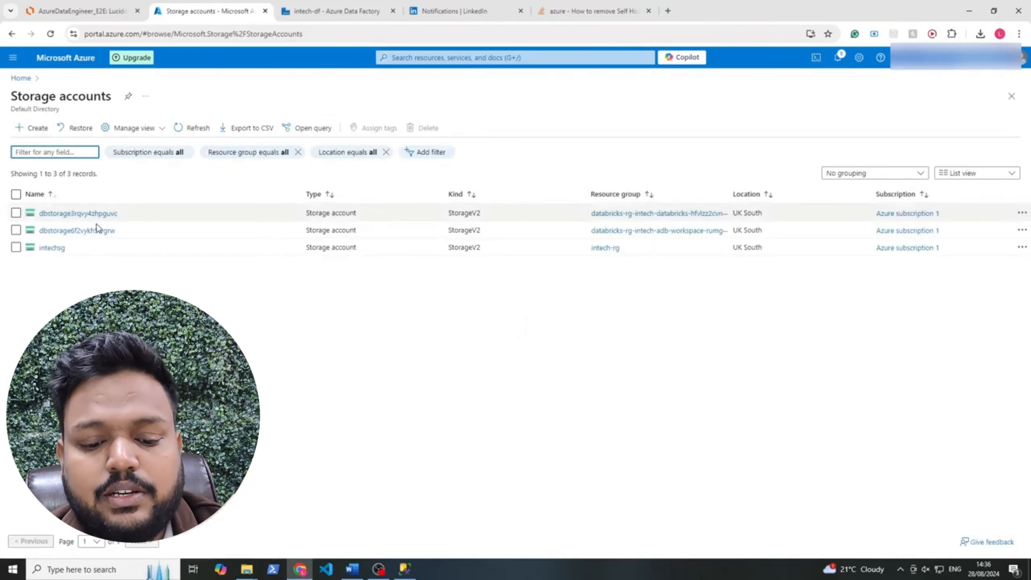
click(61, 248)
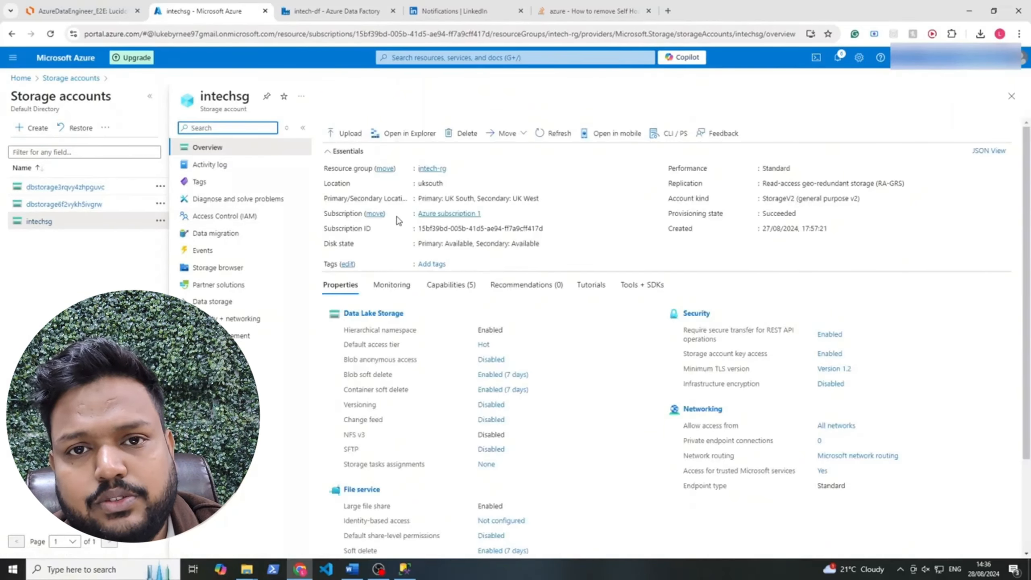
click(228, 300)
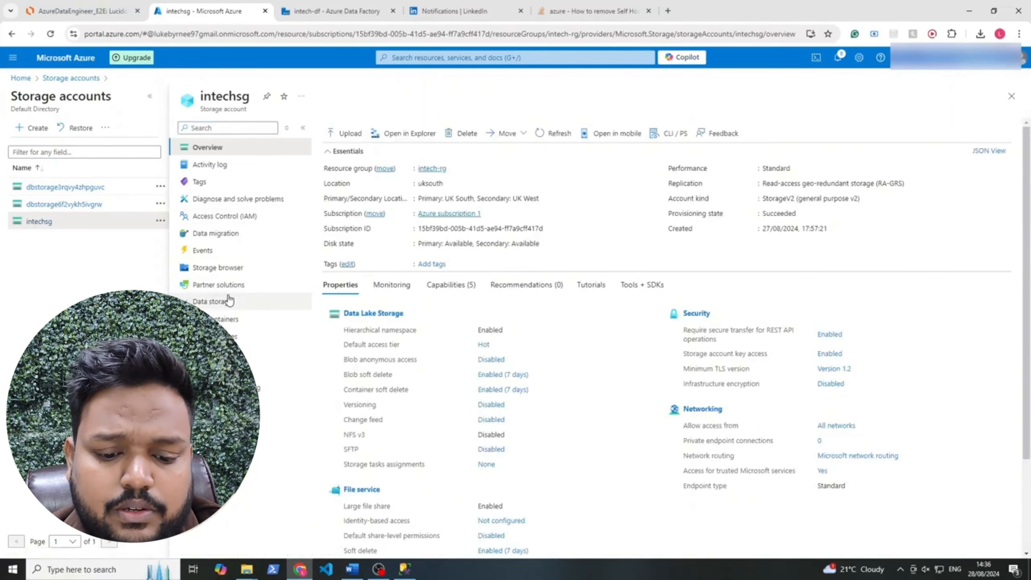
click(235, 320)
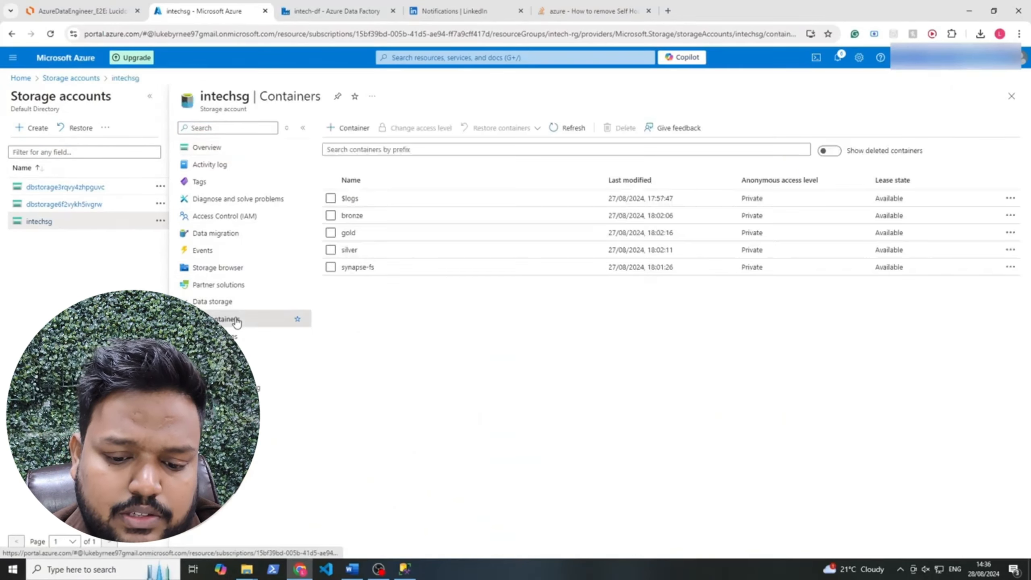
click(353, 215)
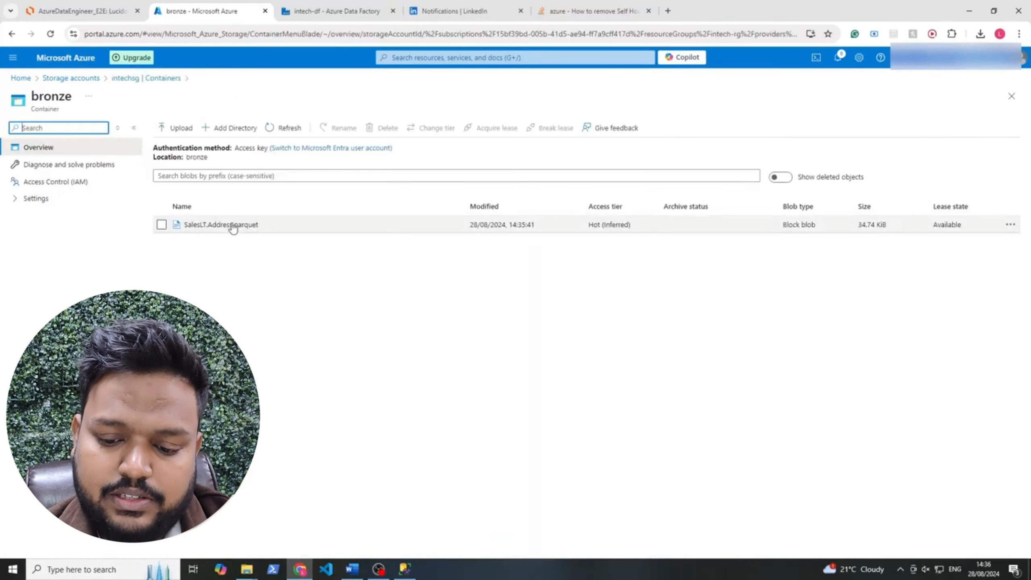
Download SalesLT.Address.parquet from the bronze container and close its properties blade
click(233, 226)
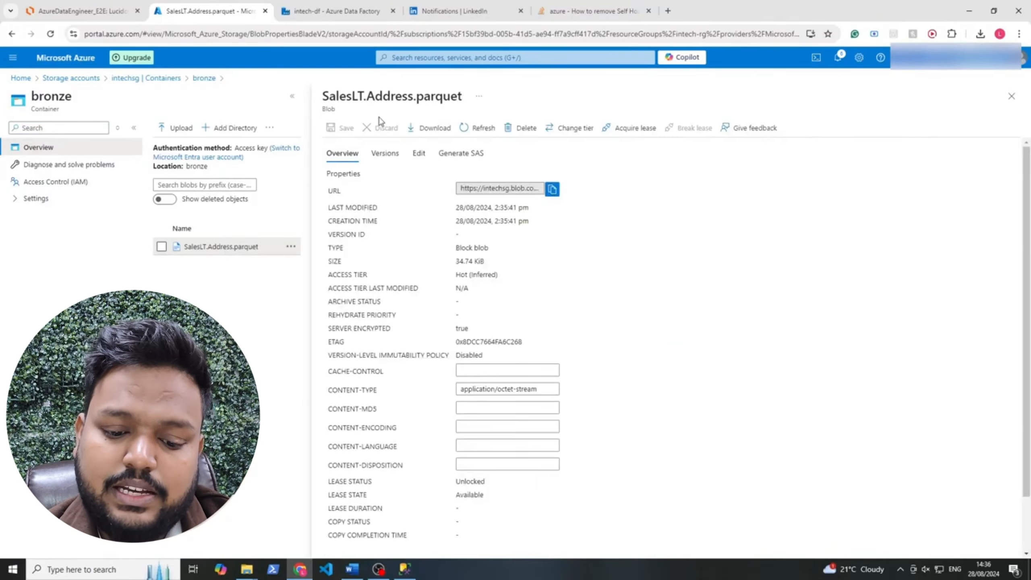
drag(333, 98, 459, 114)
click(449, 97)
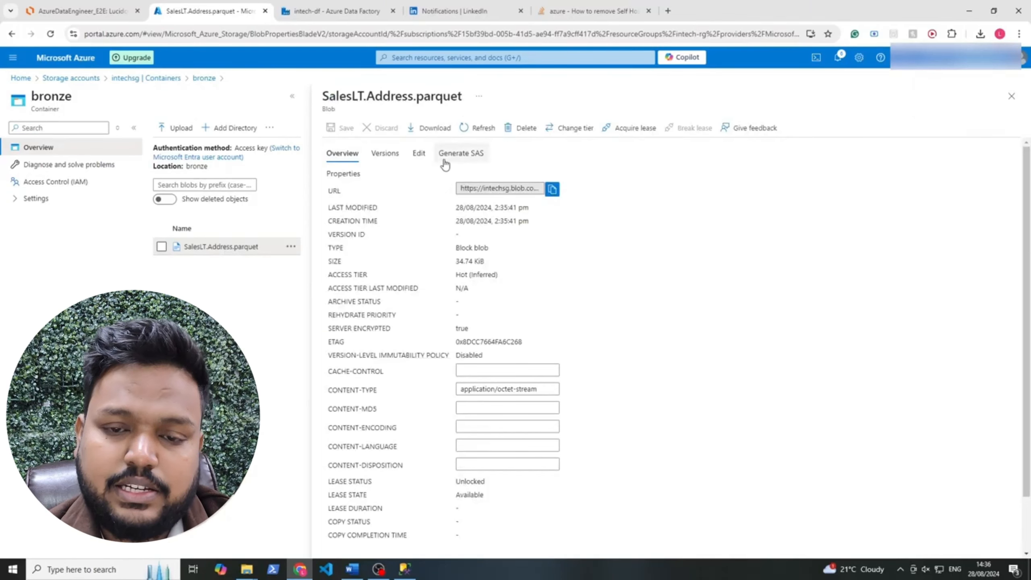
click(431, 127)
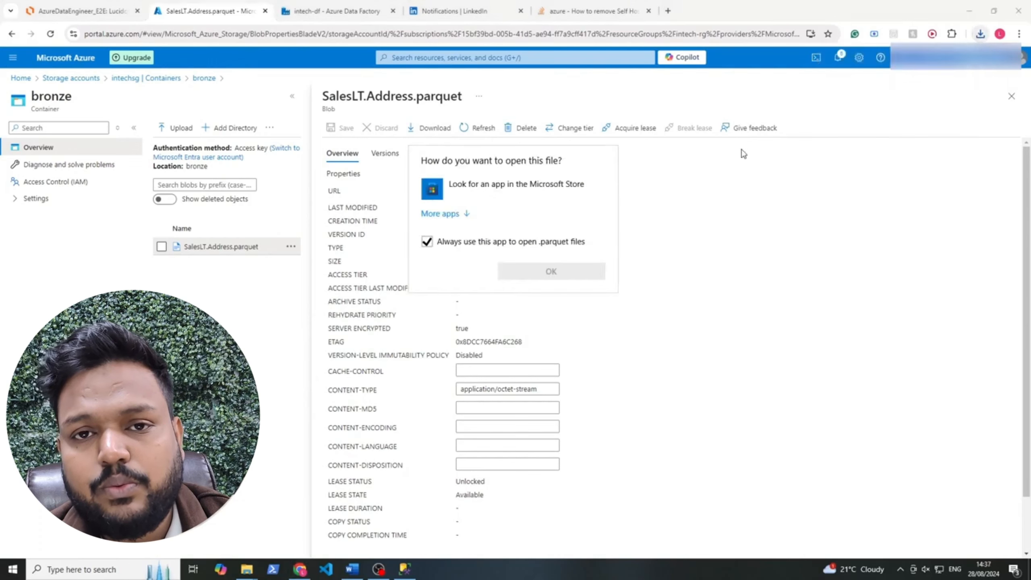
click(777, 302)
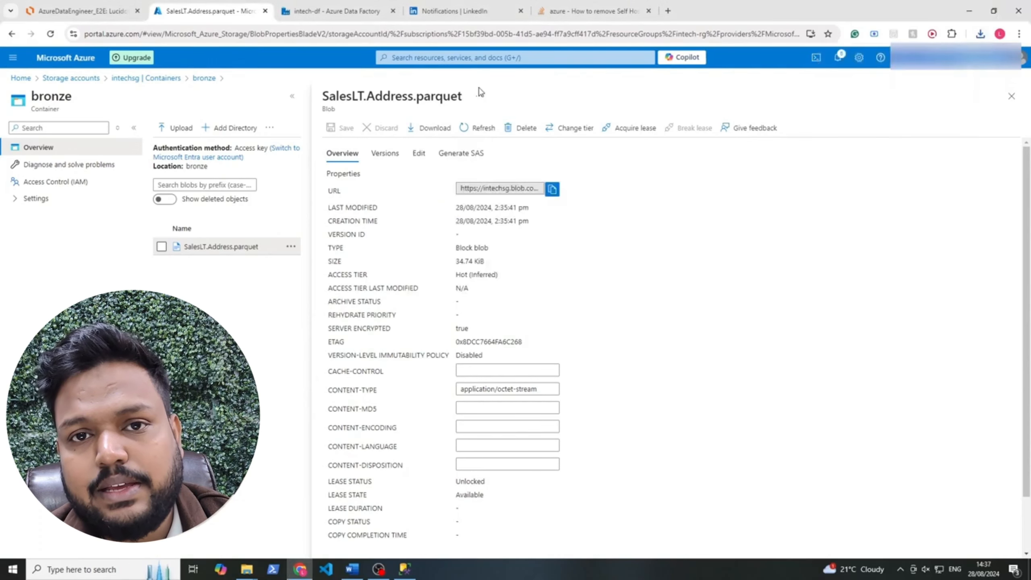
click(1011, 96)
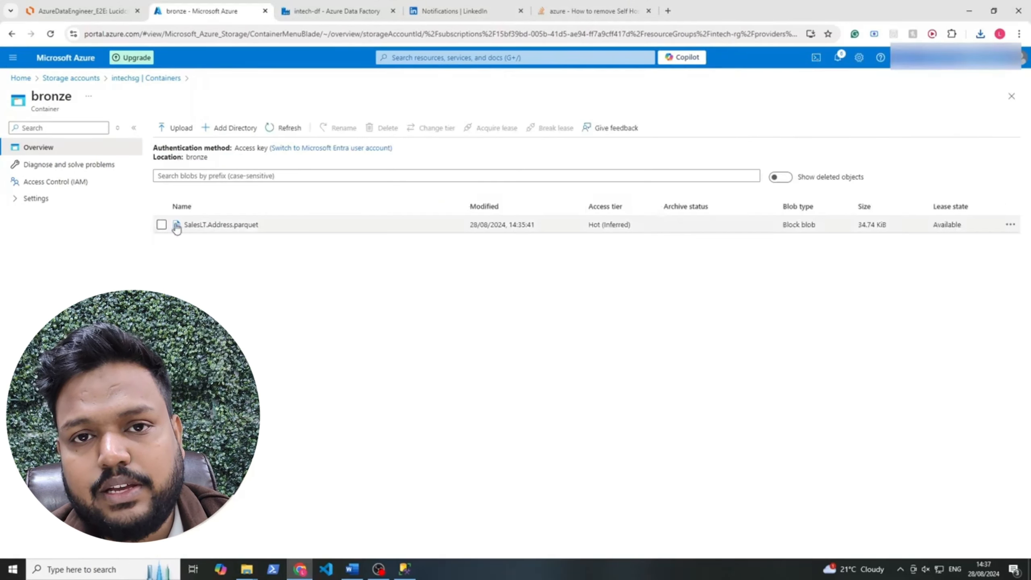
Delete SalesLT.Address.parquet from the bronze container
click(161, 224)
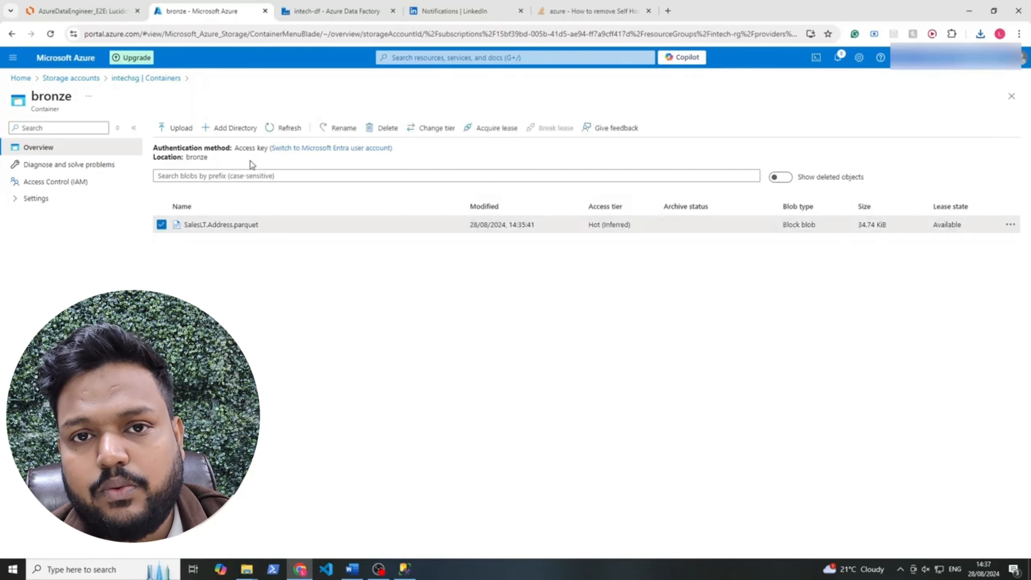
click(384, 133)
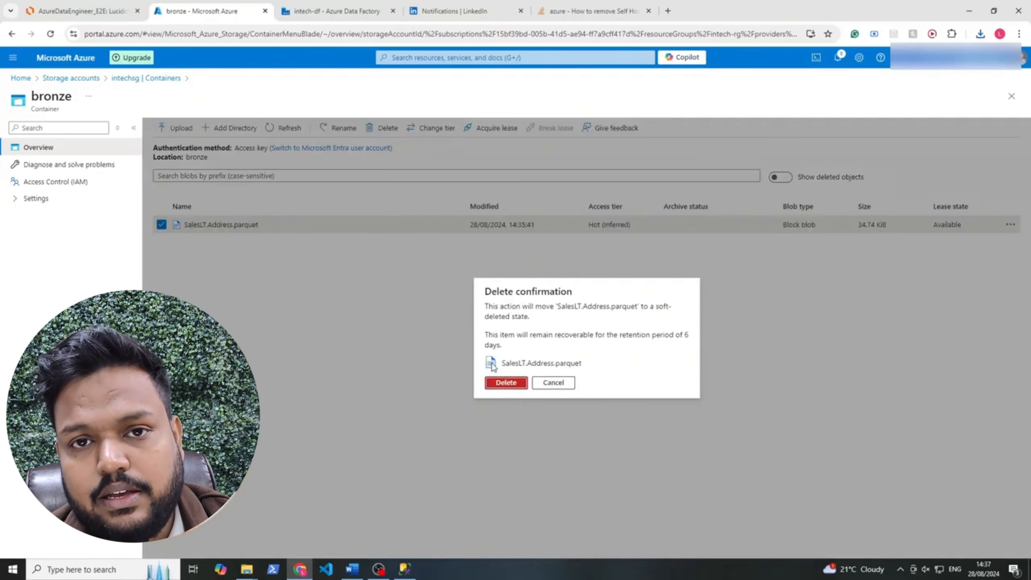
click(363, 9)
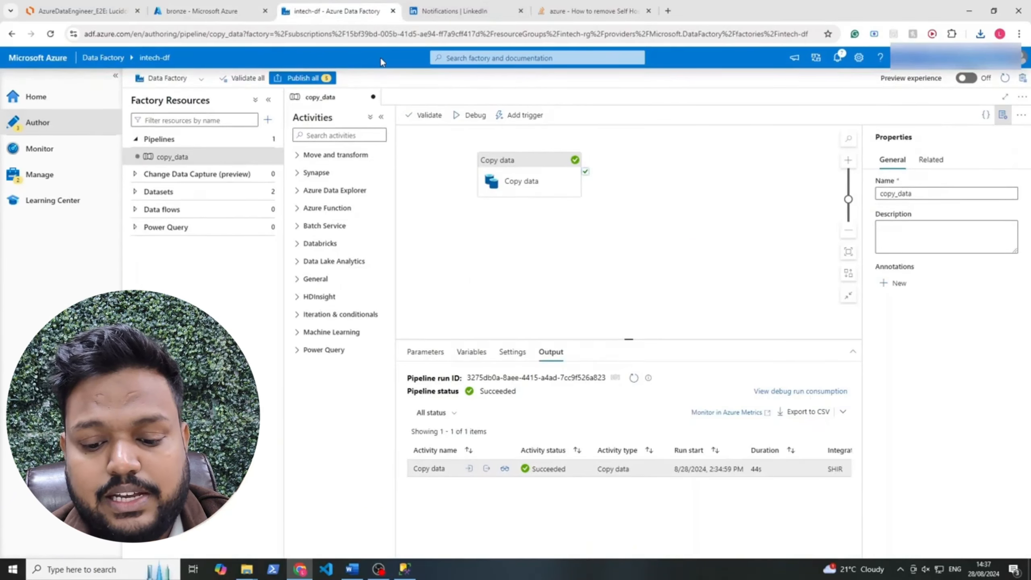
click(229, 9)
click(496, 382)
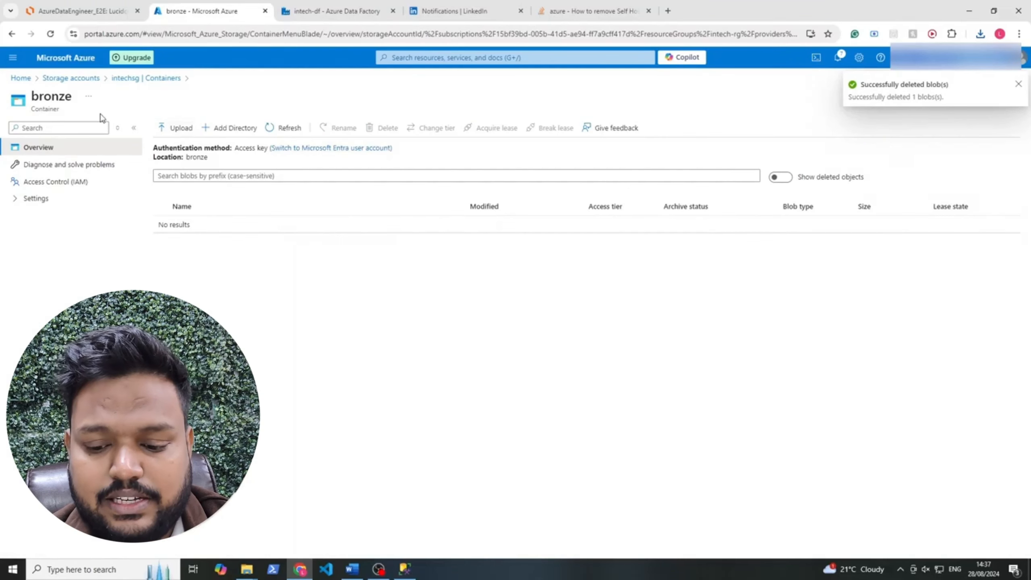
Return to the intechsg containers list, then back to the copy_data pipeline in Data Factory
click(126, 79)
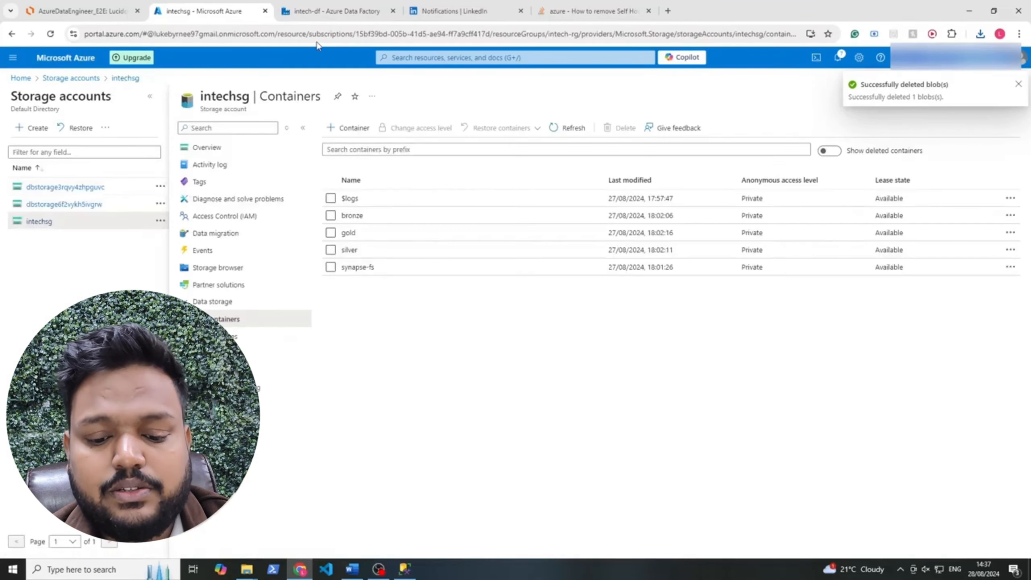
click(336, 12)
click(528, 168)
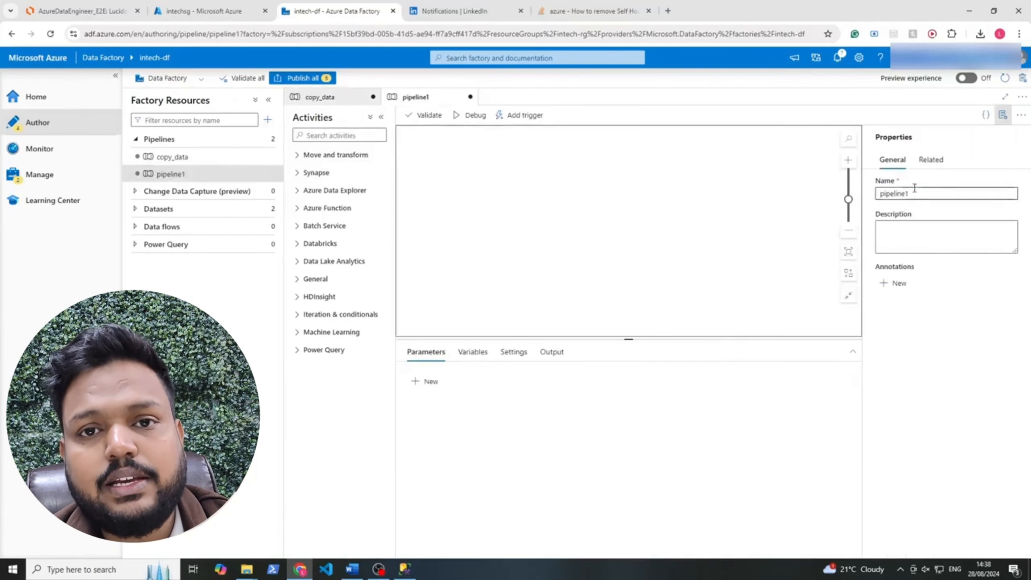
Rename the new pipeline from pipeline1 to copy_all_tables
double_click(914, 188)
text(copy)
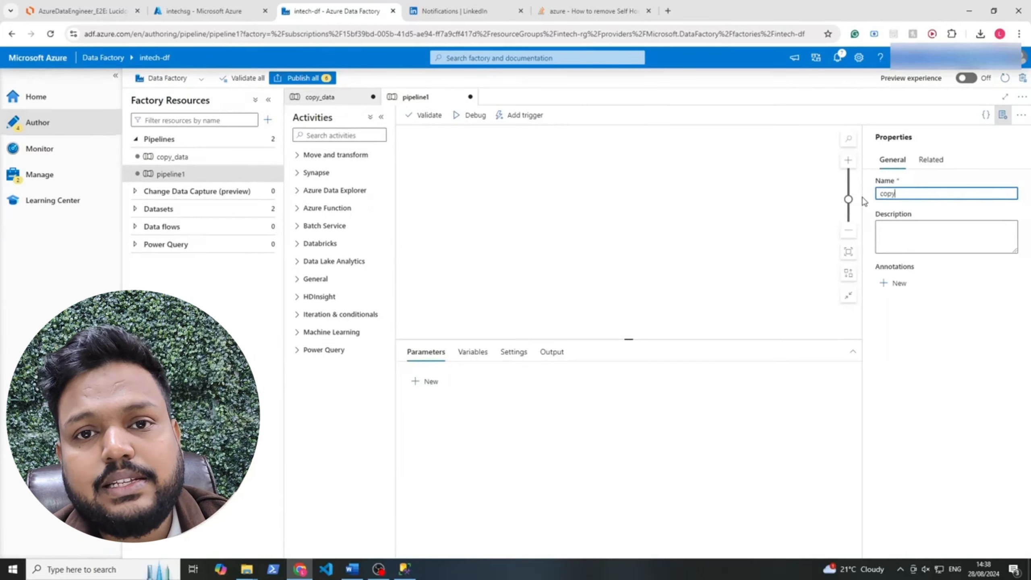
text(_all_tables)
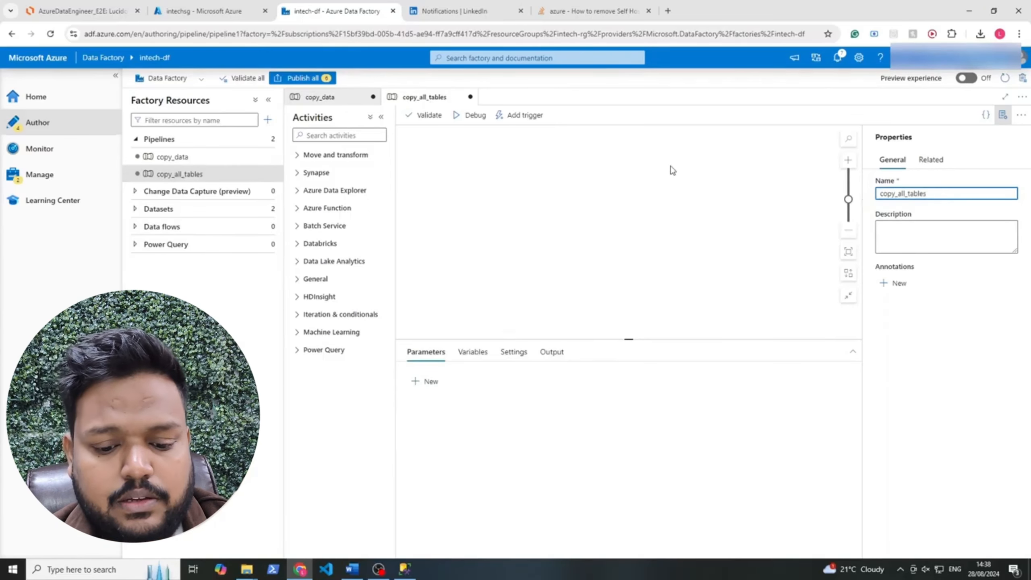
click(451, 200)
Delete the copy_data pipeline from Factory Resources, leaving only copy_all_tables
click(265, 162)
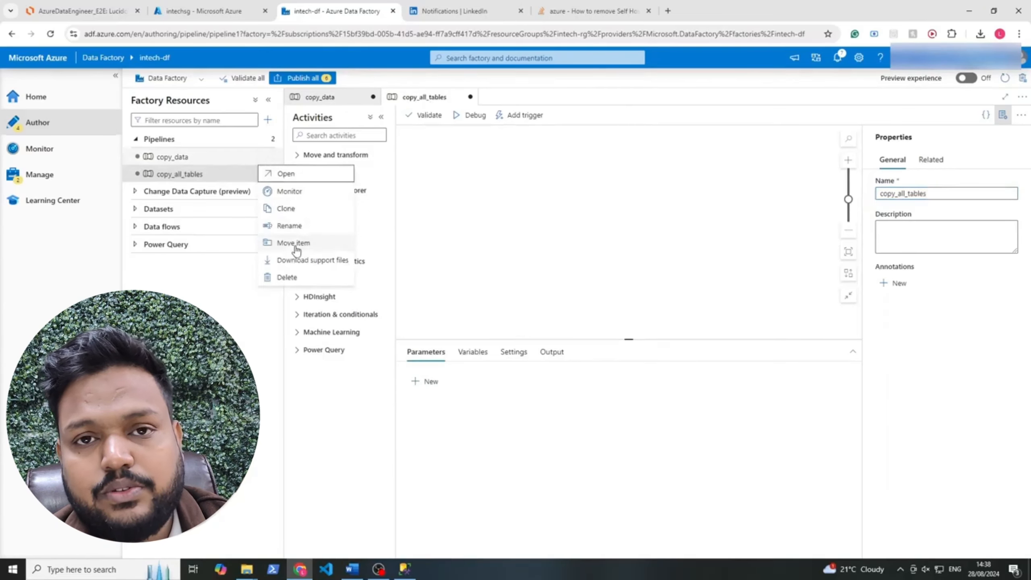
click(288, 277)
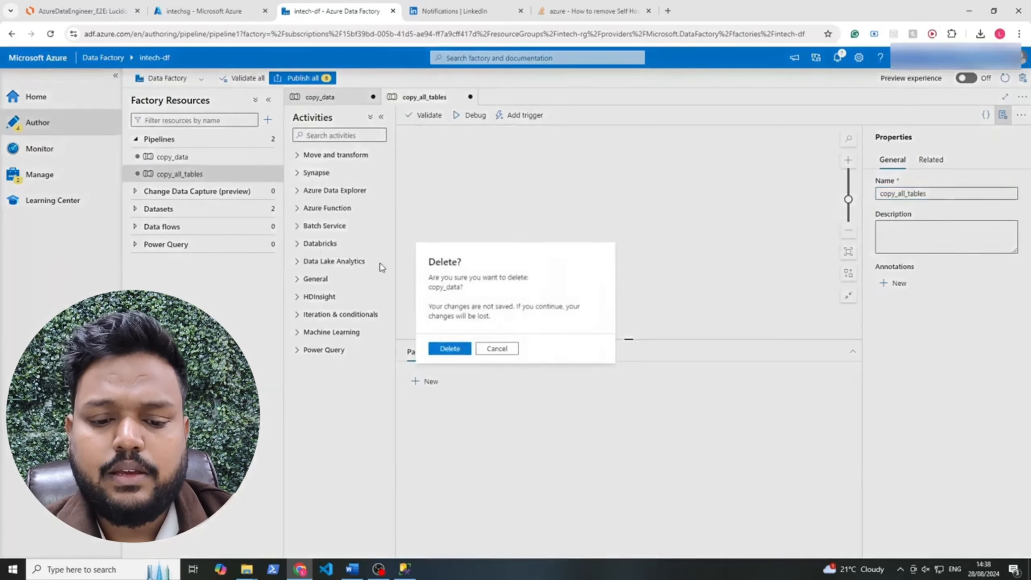
click(462, 350)
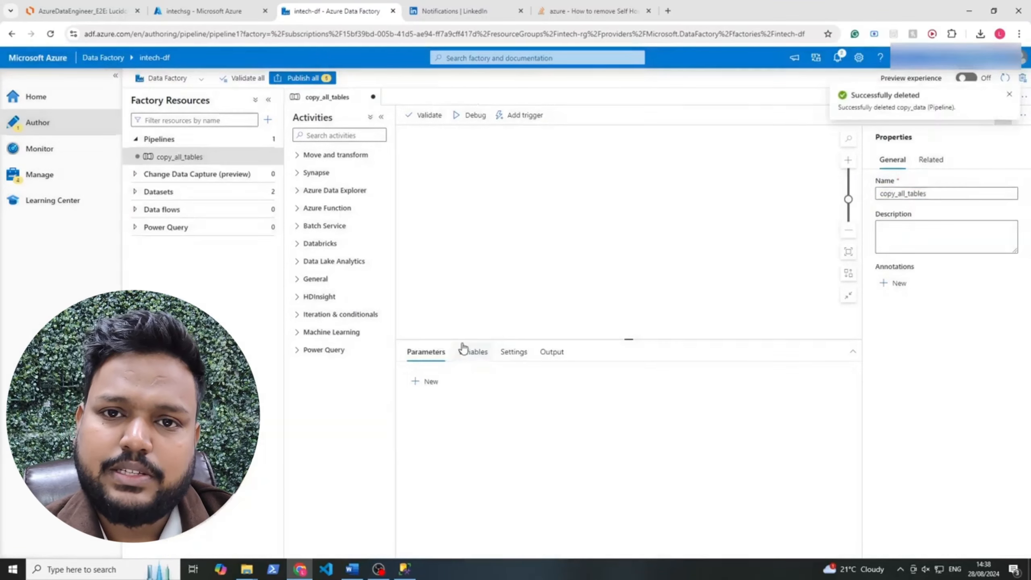
click(358, 136)
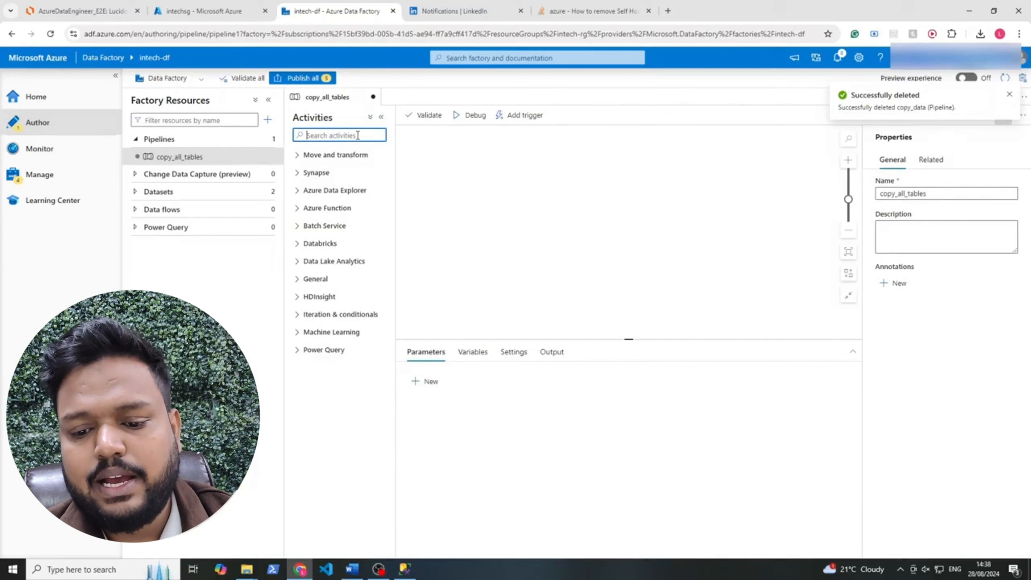
Search activities for 'look' and drop a Lookup activity (Lookup1) onto the canvas
click(298, 320)
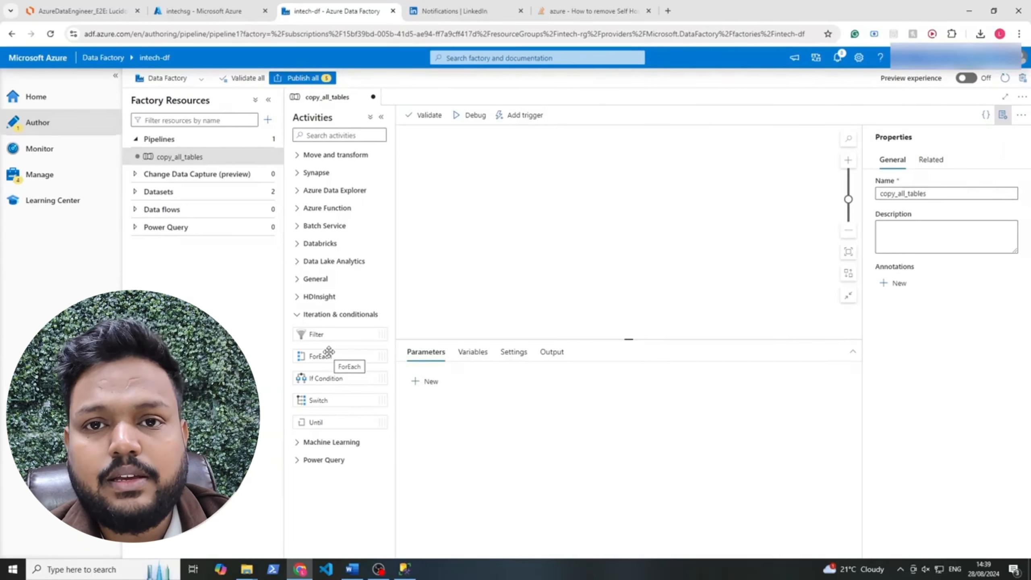
click(350, 132)
text(lookup)
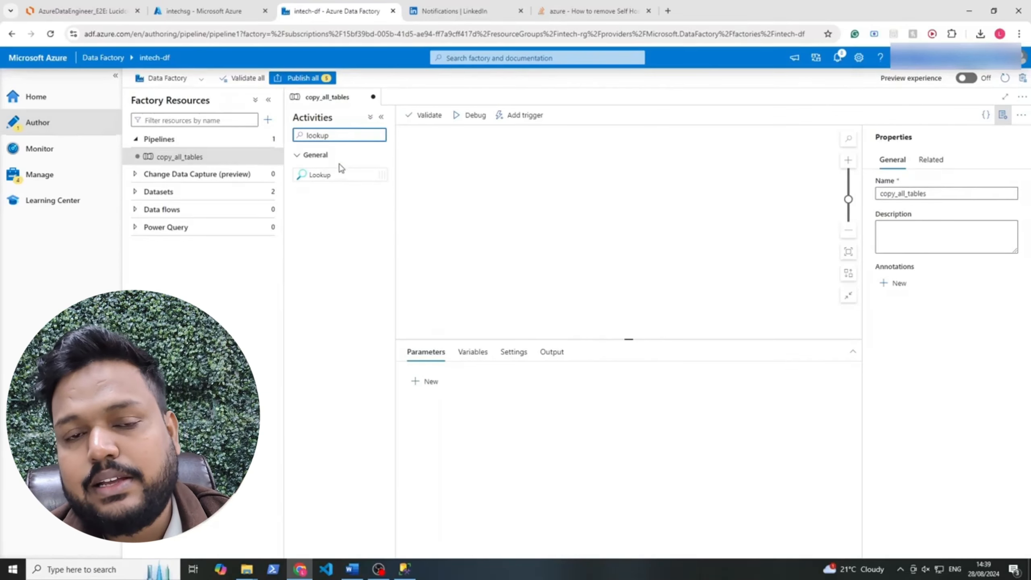
drag(341, 167, 487, 195)
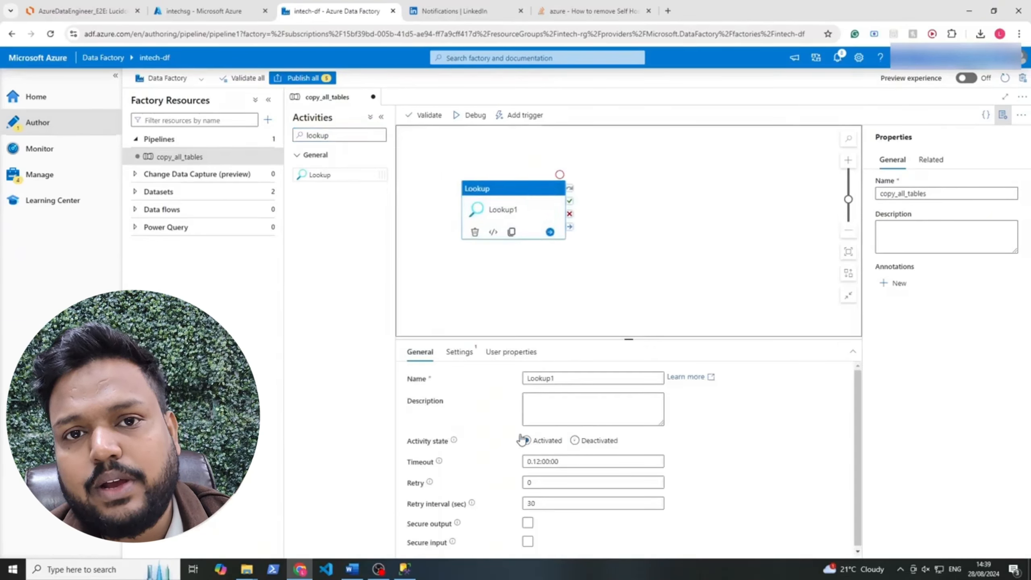
Set Lookup1's source dataset to SqlServerOnPrem and clear that dataset's fixed table
click(463, 352)
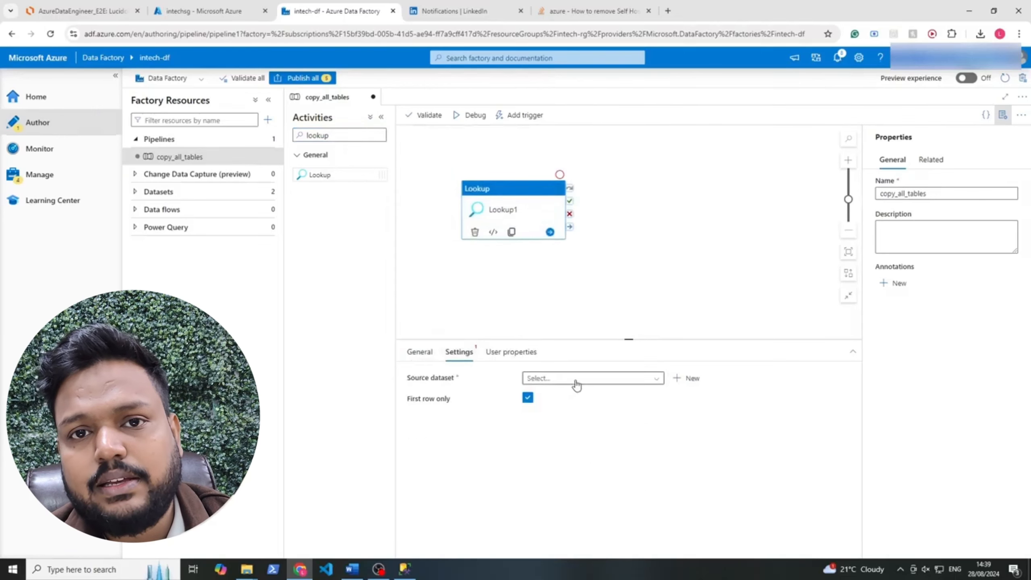
click(575, 379)
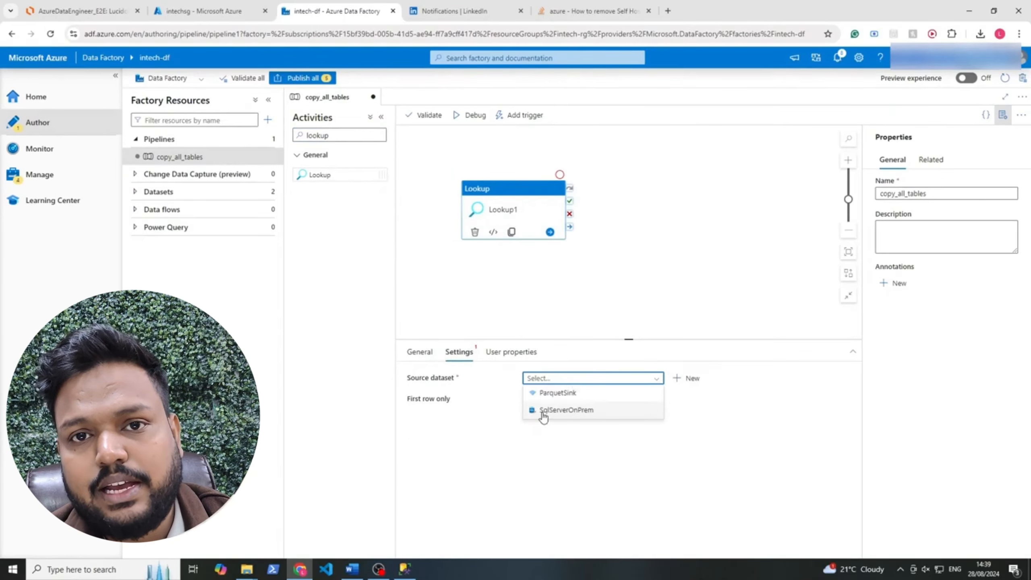
click(586, 411)
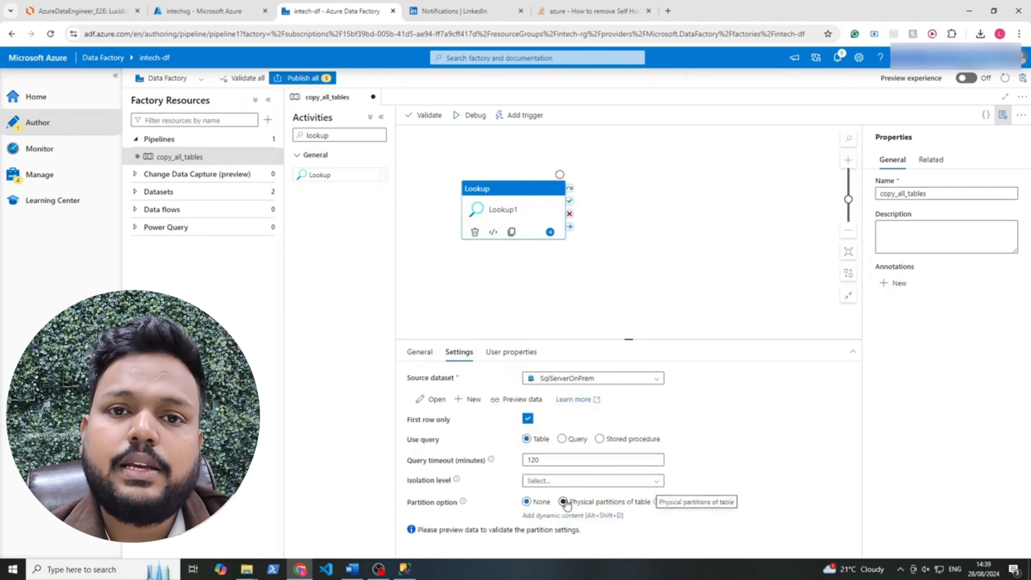
click(424, 399)
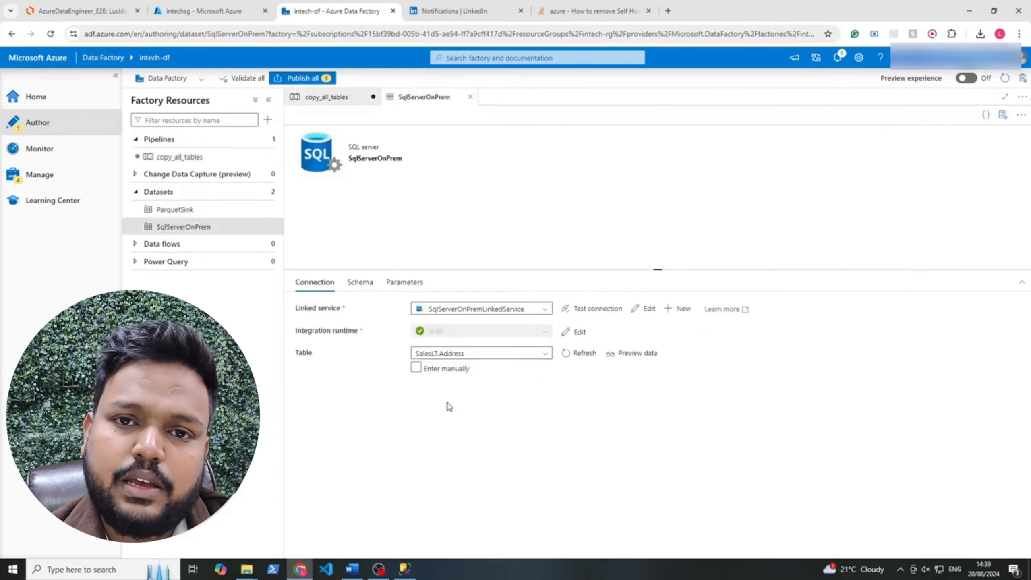
drag(292, 359, 349, 357)
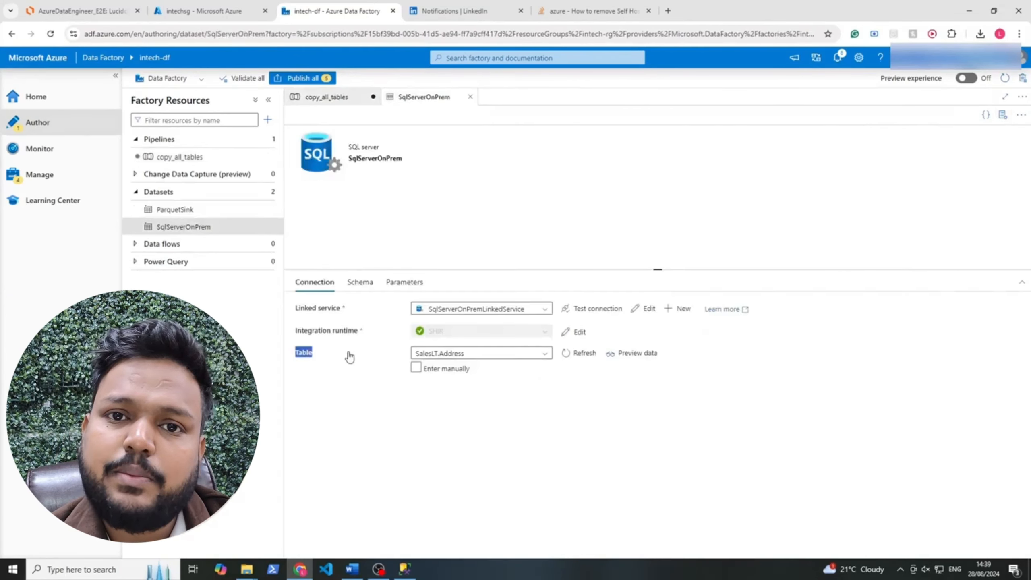
click(479, 354)
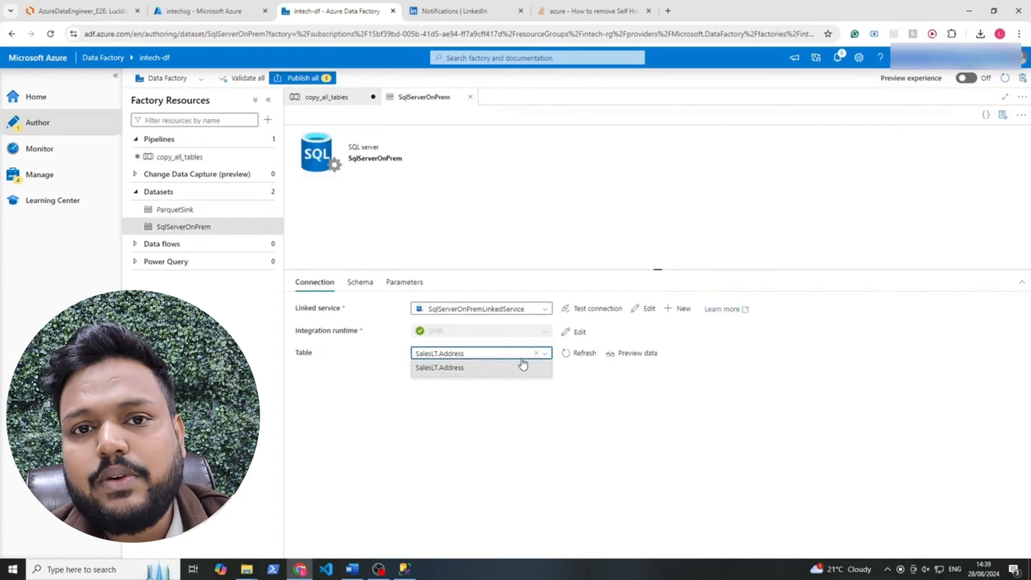
click(535, 352)
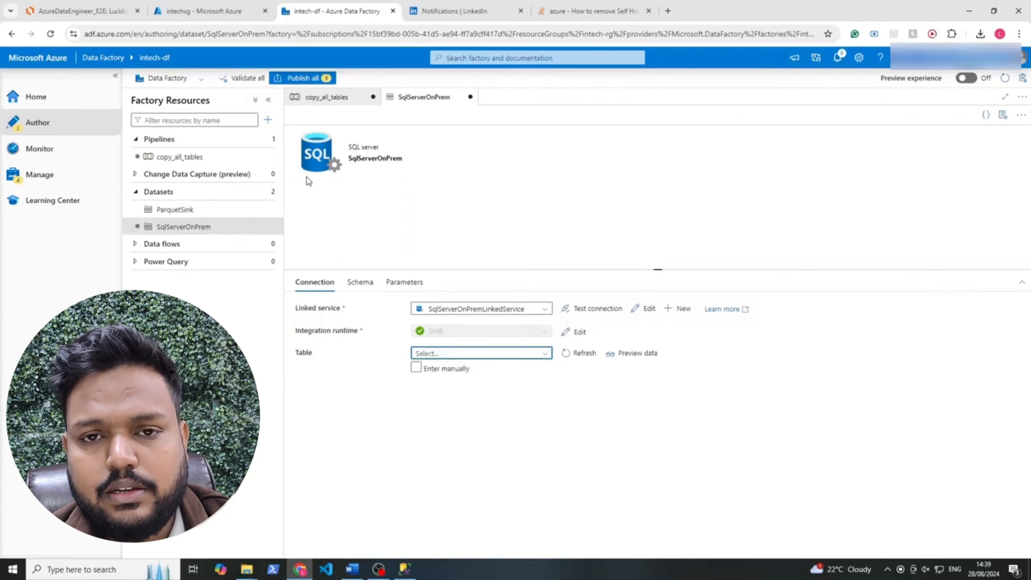
Switch Lookup1 to a query listing SalesLT tables from sys.tables/sys.schemas, First row only off
click(330, 96)
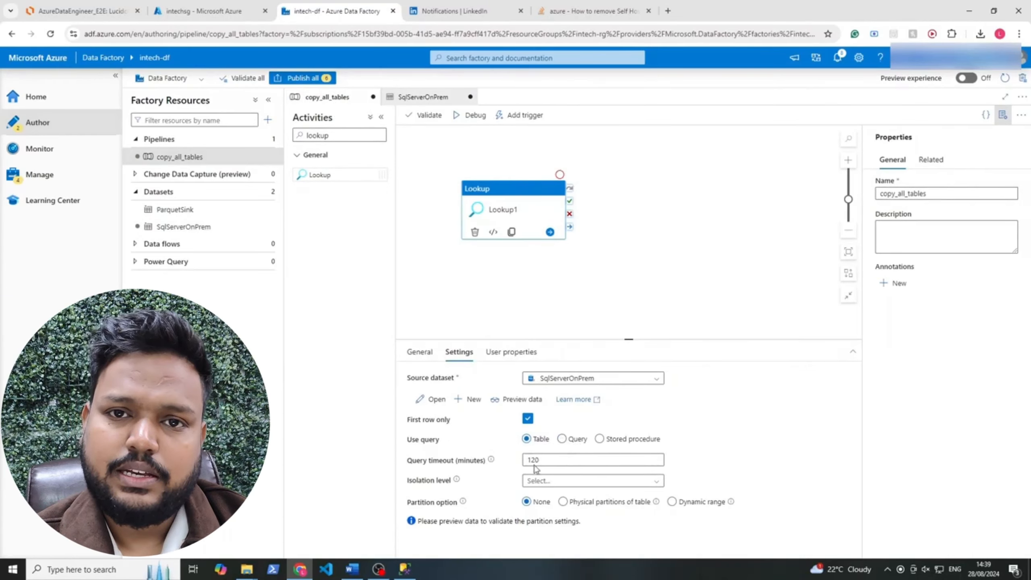
click(561, 439)
click(528, 418)
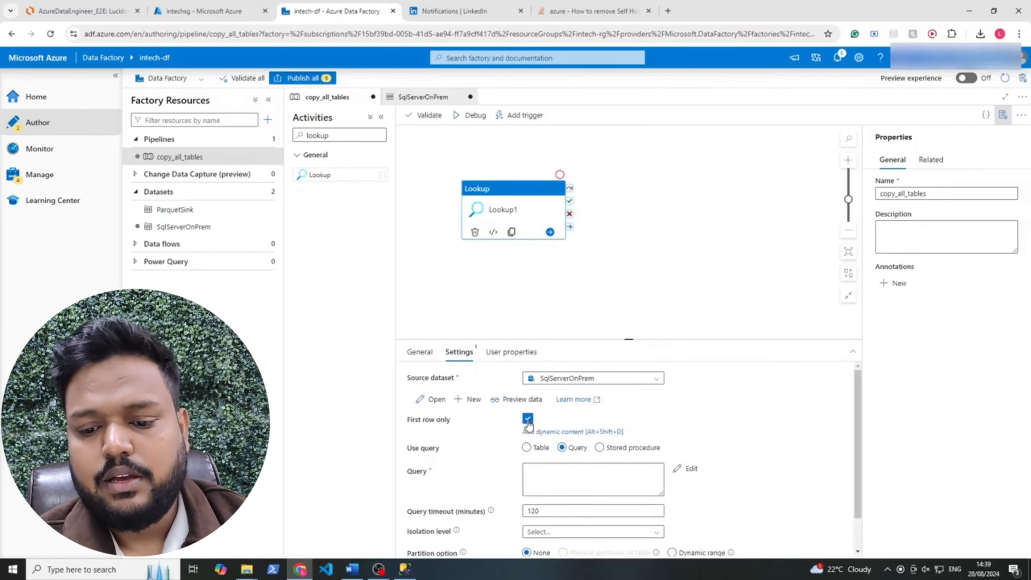
click(603, 469)
text(SELECT s.name AS SchemaName, t.Name AS TableName FROM sys.tables t INNER JOIN sys.schemas s ON t.schema_id = s.schema_id WHERE s.name = 'SAalesLT')
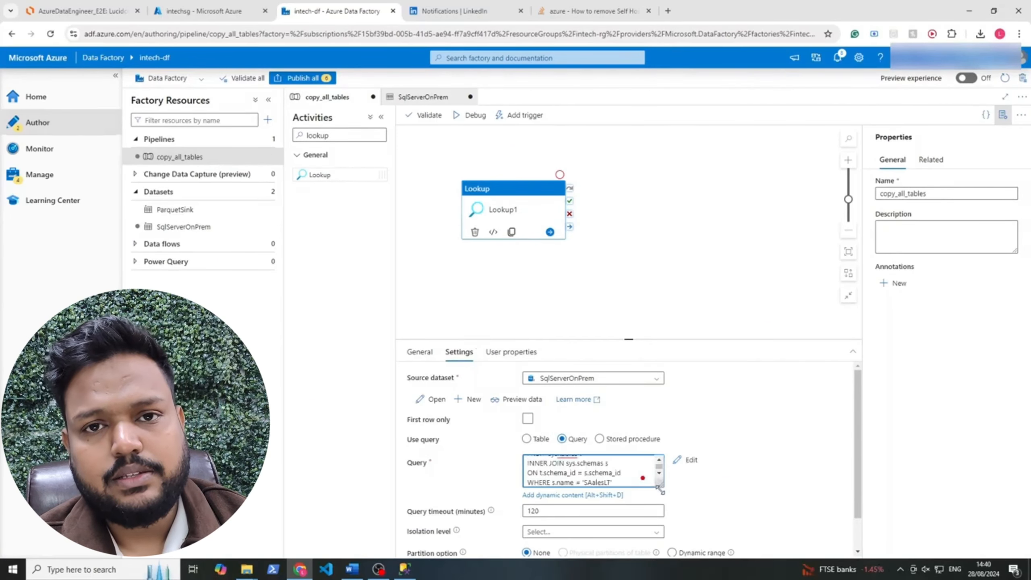
drag(662, 486, 666, 541)
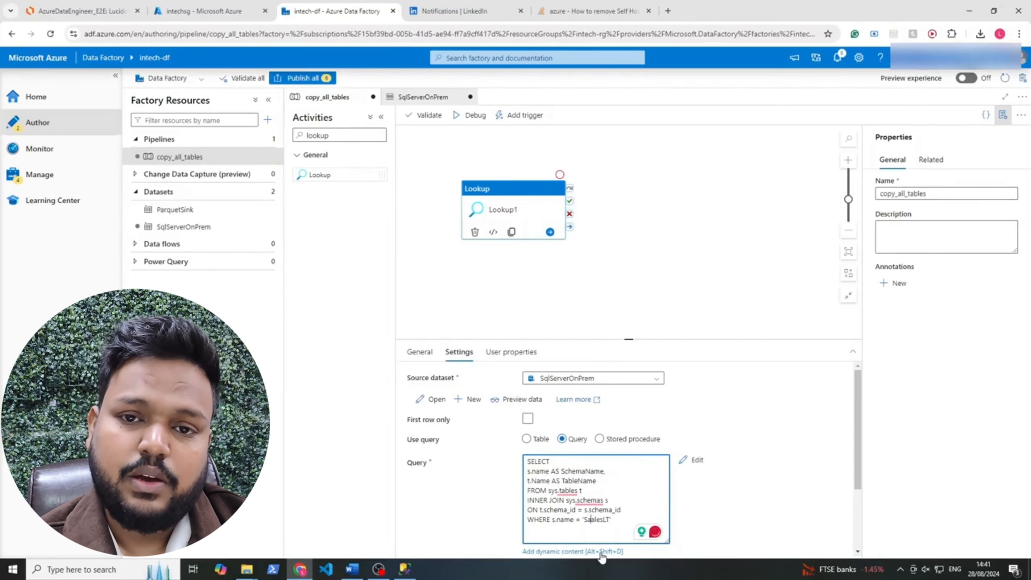
click(405, 569)
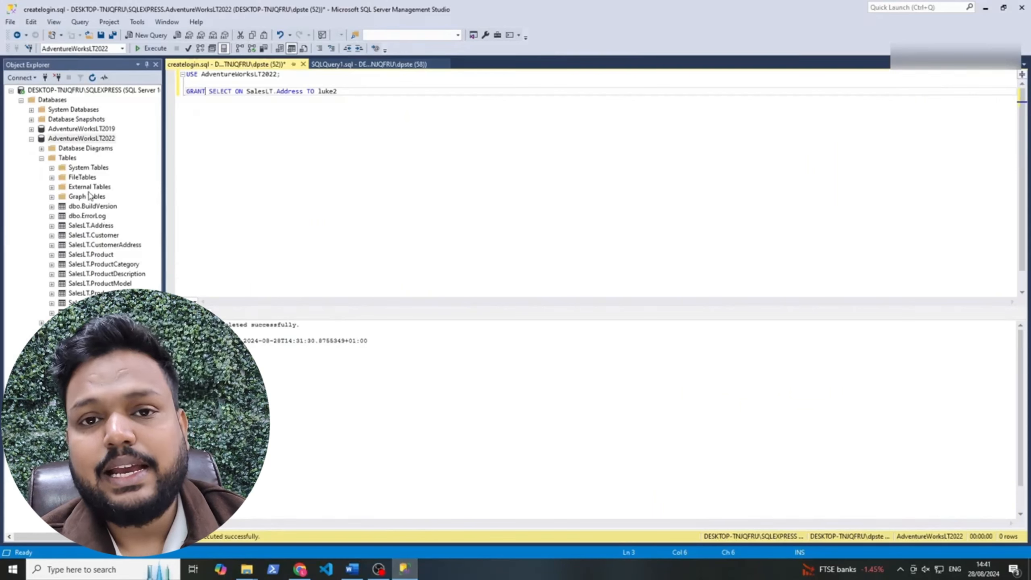
Check the SalesLT.Address table in SSMS Object Explorer, then return to Data Factory
click(84, 226)
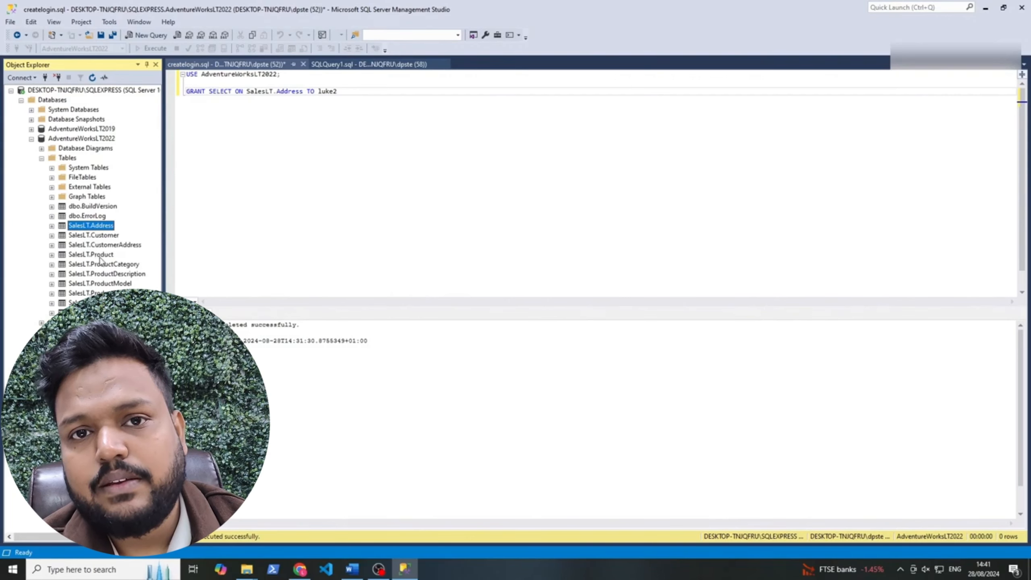
click(300, 569)
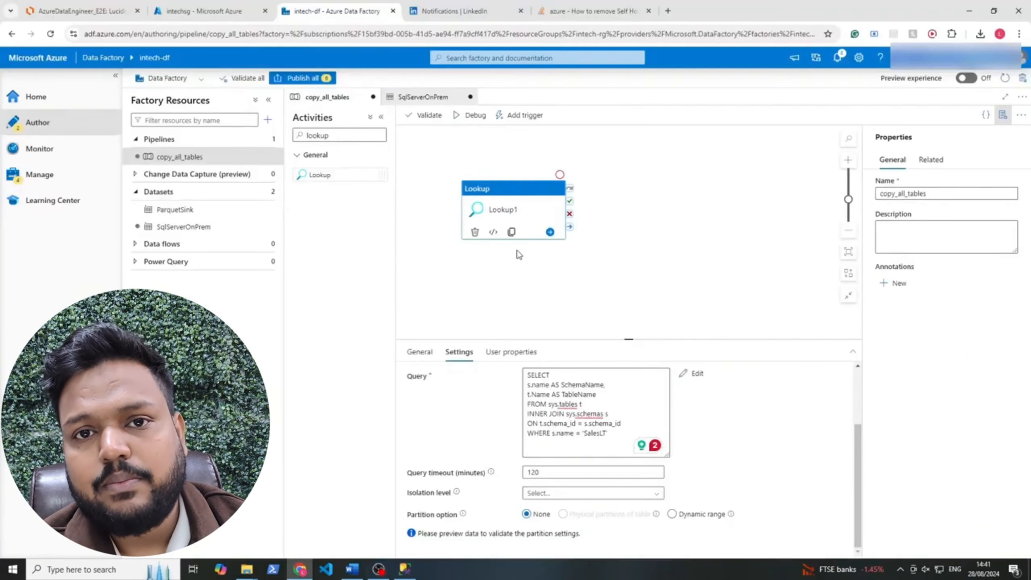
Debug-run the copy_all_tables pipeline and inspect the input sent to Lookup1
click(470, 117)
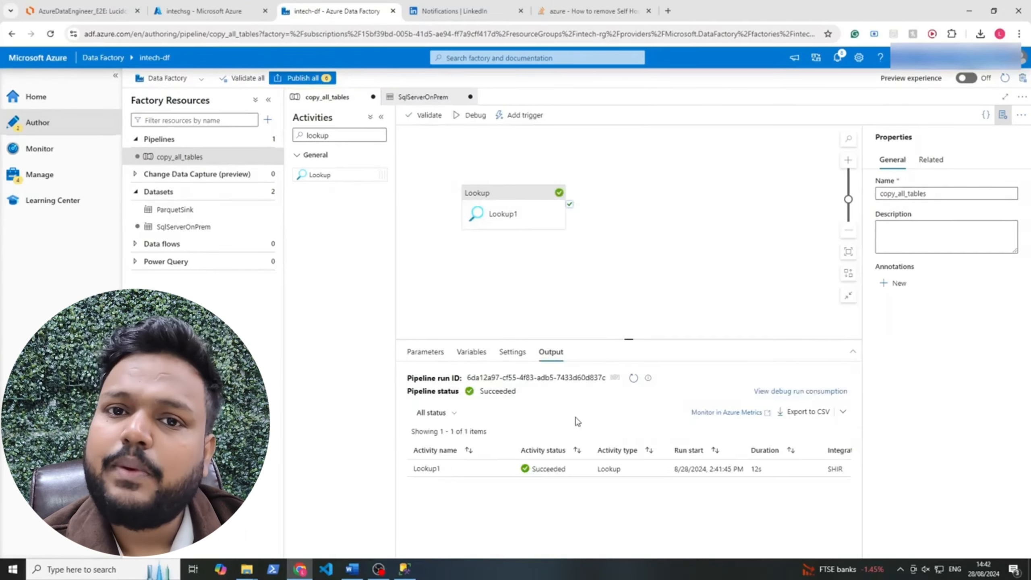
mouse_move(506, 470)
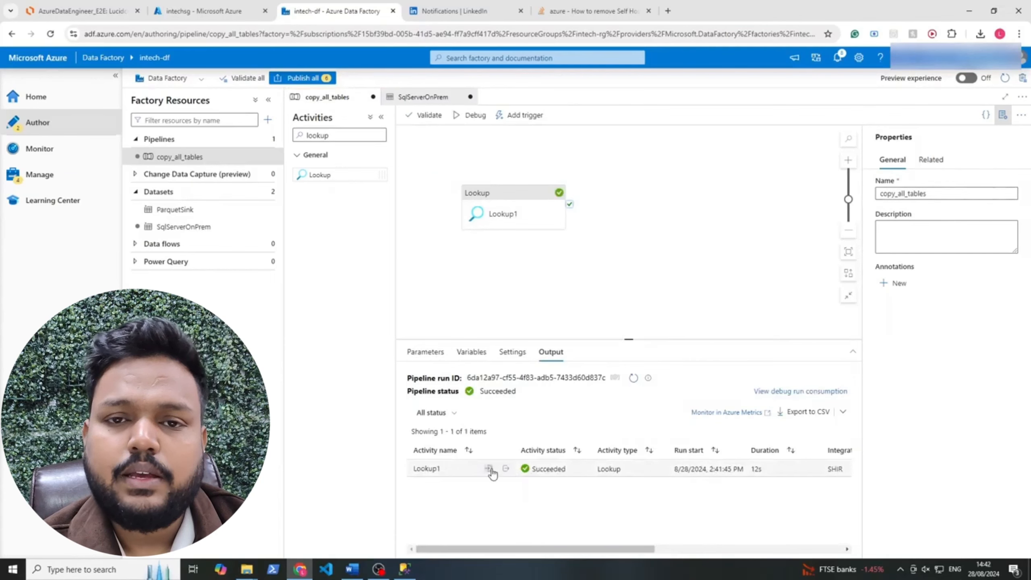
click(489, 469)
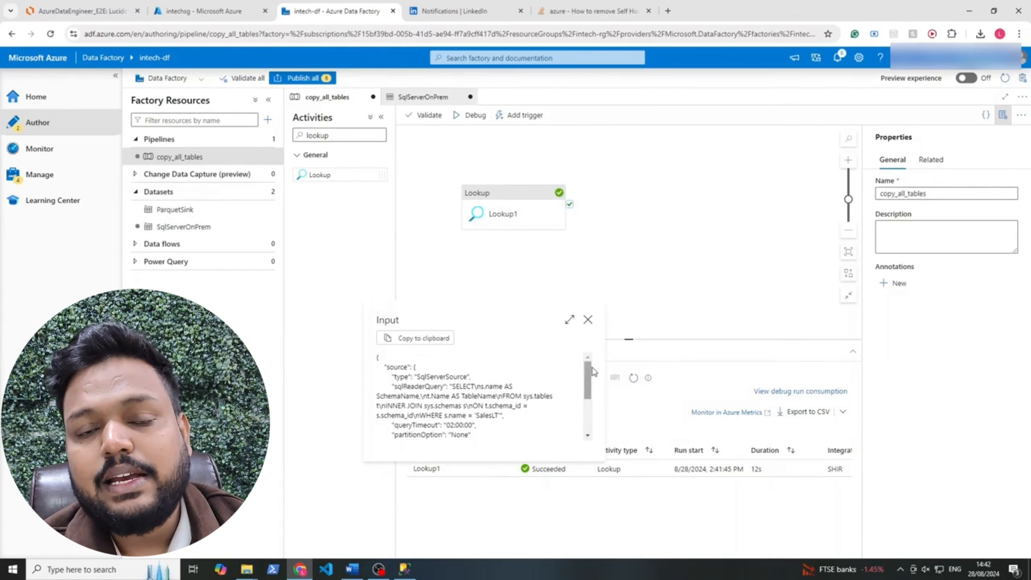
scroll(592, 370, down, 5)
click(588, 319)
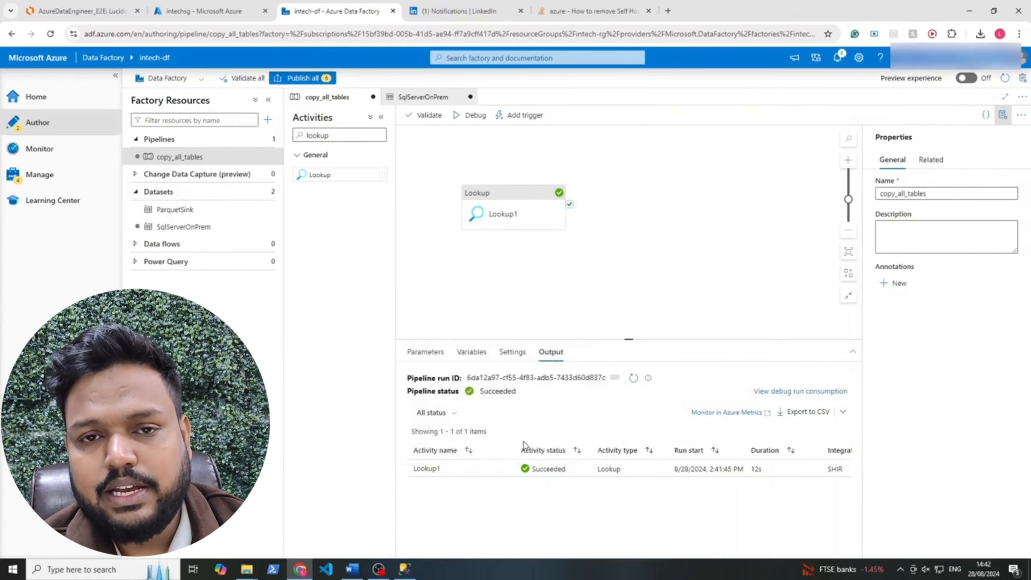
Check Lookup1's output, which returns only SalesLT Address (count 1), then return to SSMS
click(504, 470)
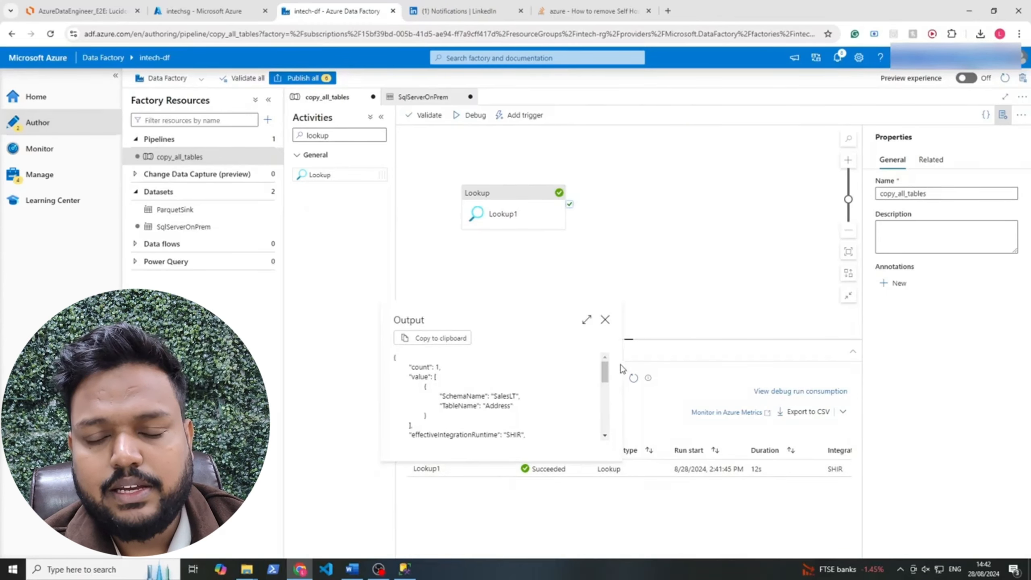
drag(600, 372, 600, 385)
click(582, 384)
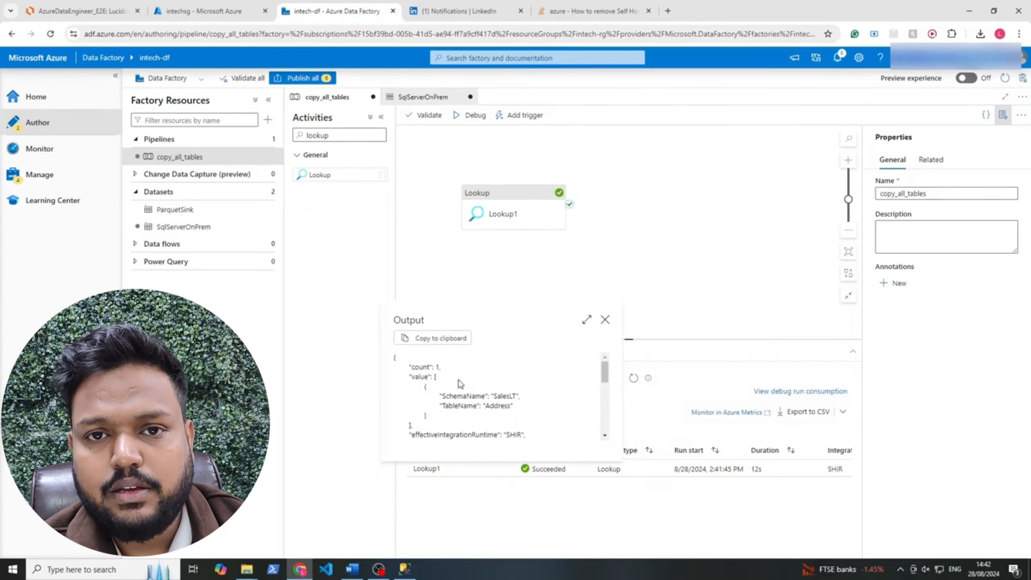
mouse_move(605, 372)
mouse_down()
mouse_move(608, 447)
mouse_move(607, 374)
mouse_up()
click(405, 570)
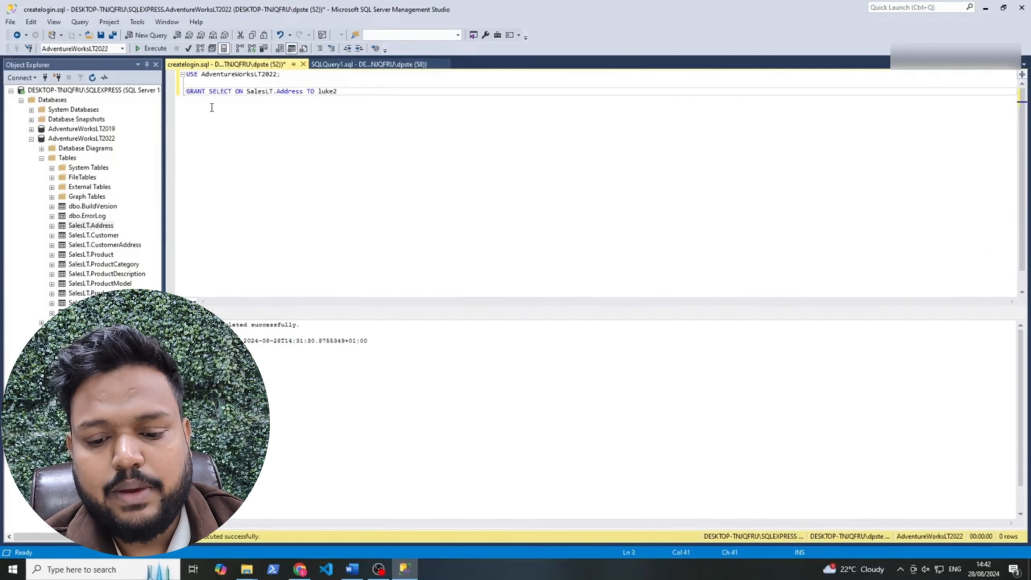
Replace the table name in the GRANT statement with *, execute it, and look up the resulting error in ChatGPT
drag(247, 91, 340, 94)
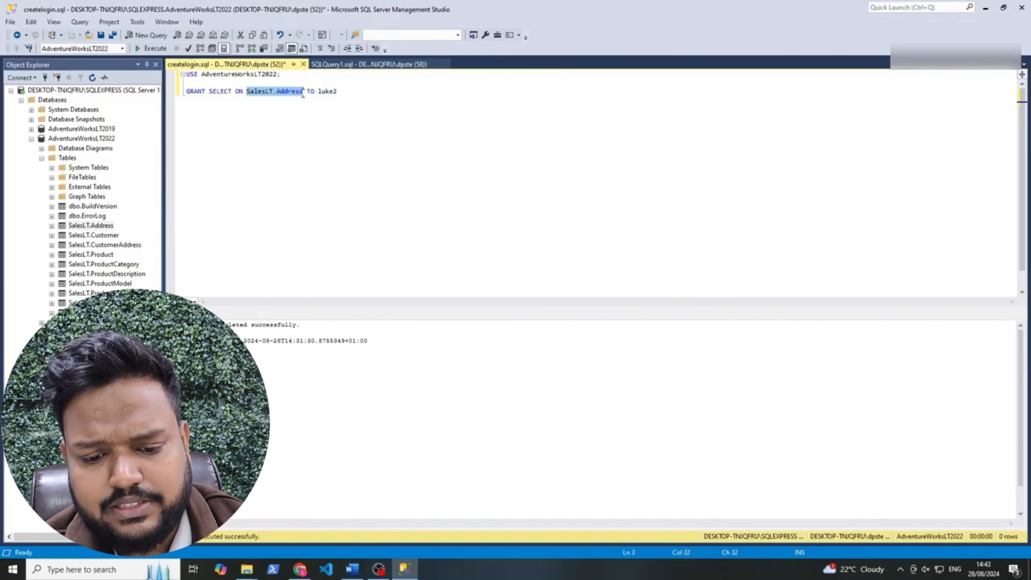
text(*)
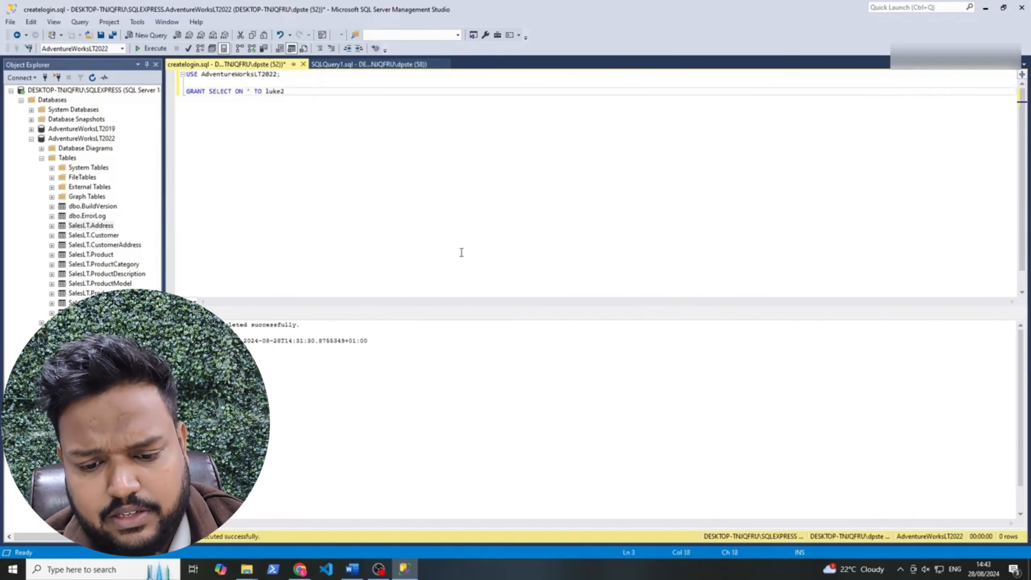
click(156, 49)
click(300, 569)
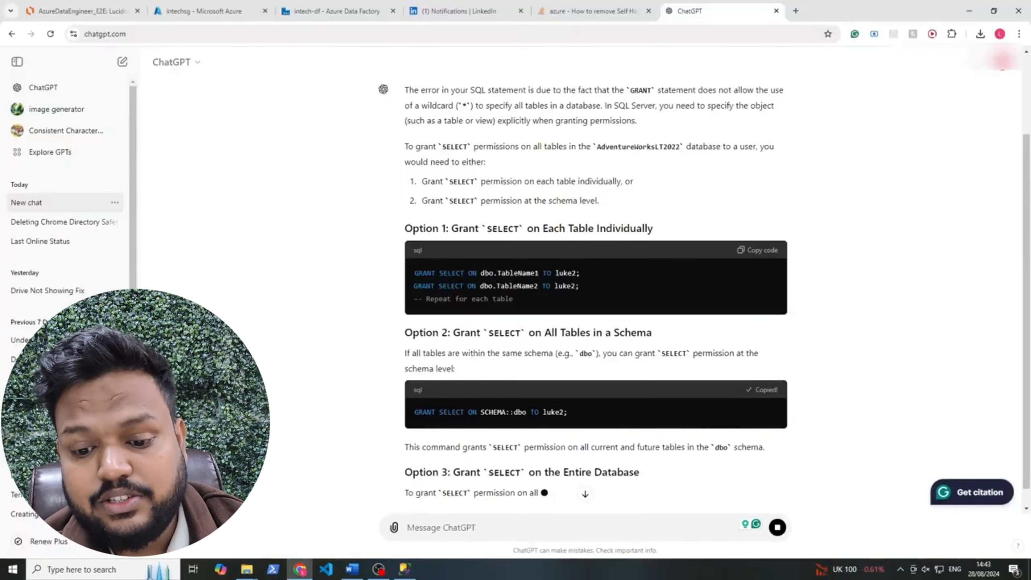
click(405, 569)
Replace the failing line with GRANT SELECT ON SCHEMA::dbo and rerun the pipeline debug
click(323, 148)
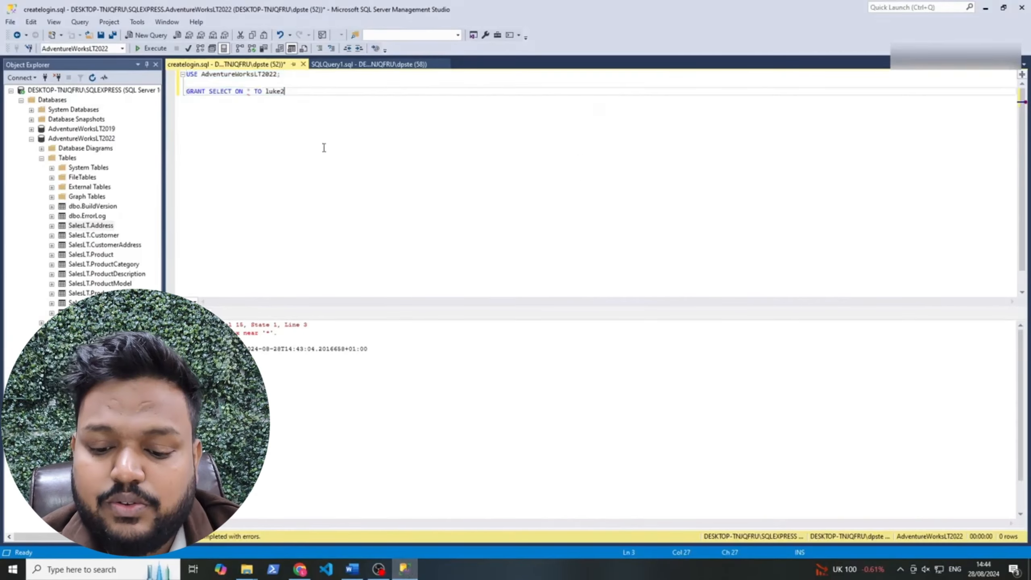
drag(302, 111, 177, 98)
text(GRANT SELECT ON SCHEMA::dbo TO luke2;)
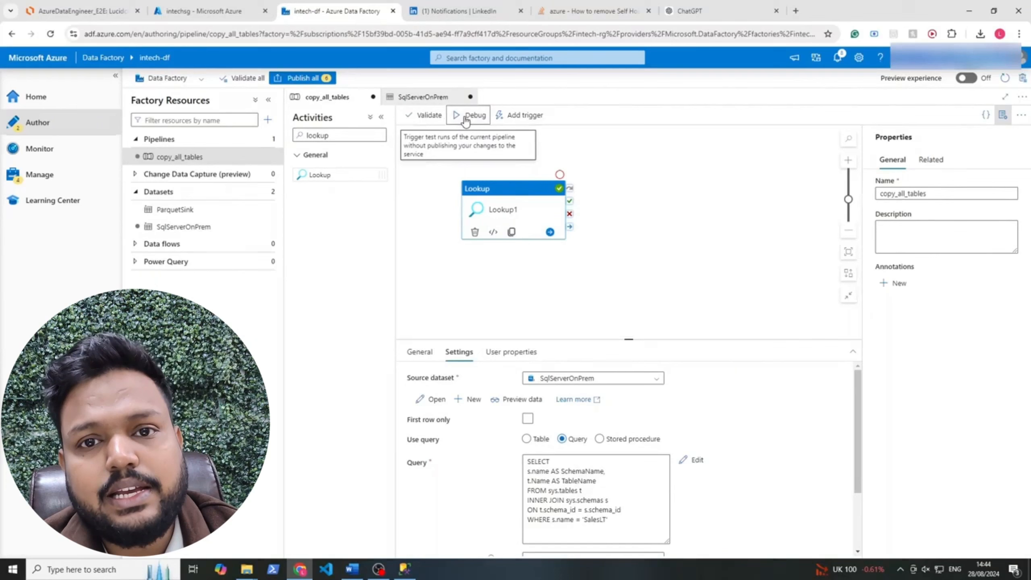
click(471, 115)
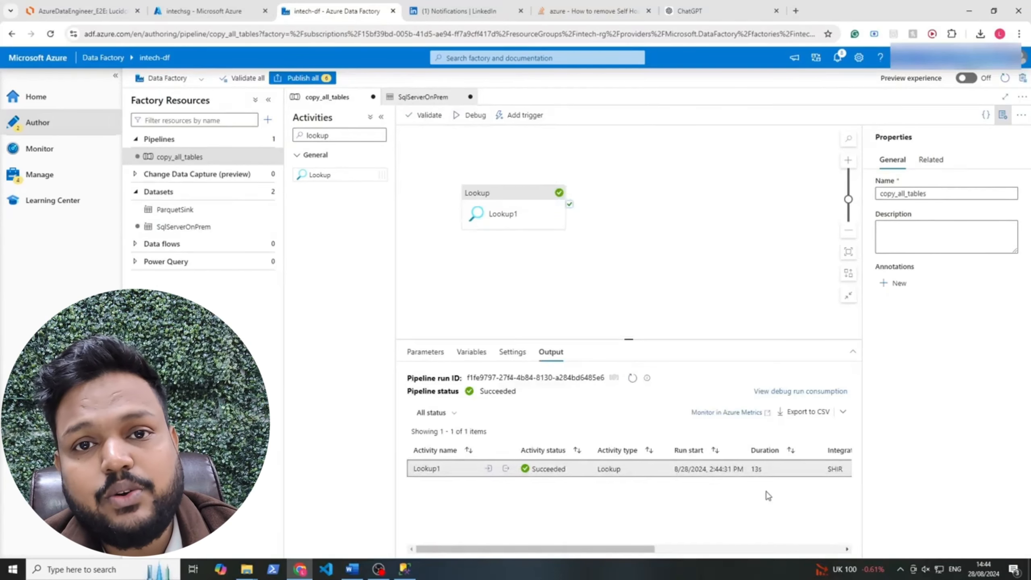
Confirm Lookup1's new output lists 10 SalesLT tables, Address through SalesOrderHeader, cross-checking the grant in SSMS
click(505, 469)
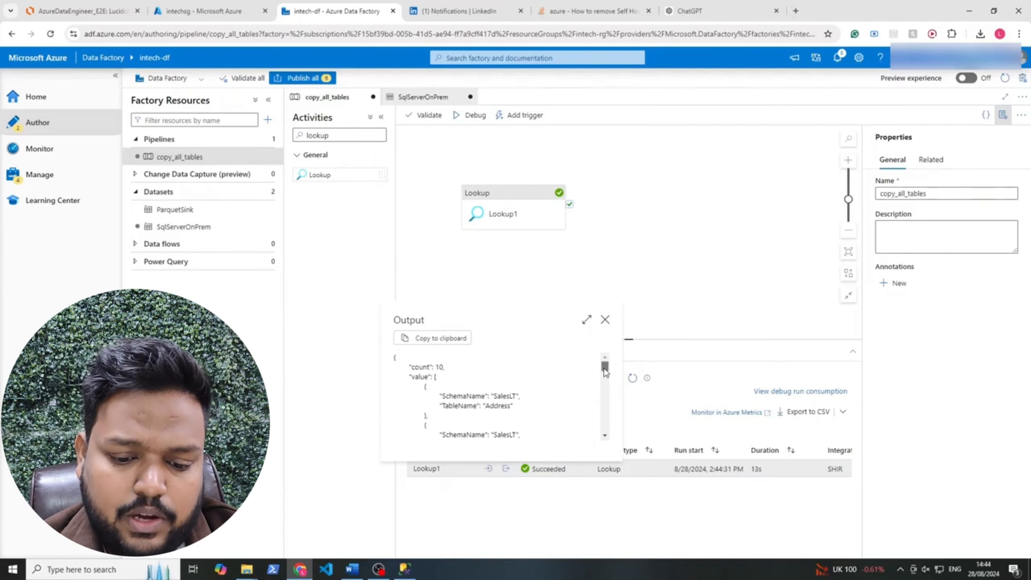
drag(606, 372, 607, 409)
click(404, 569)
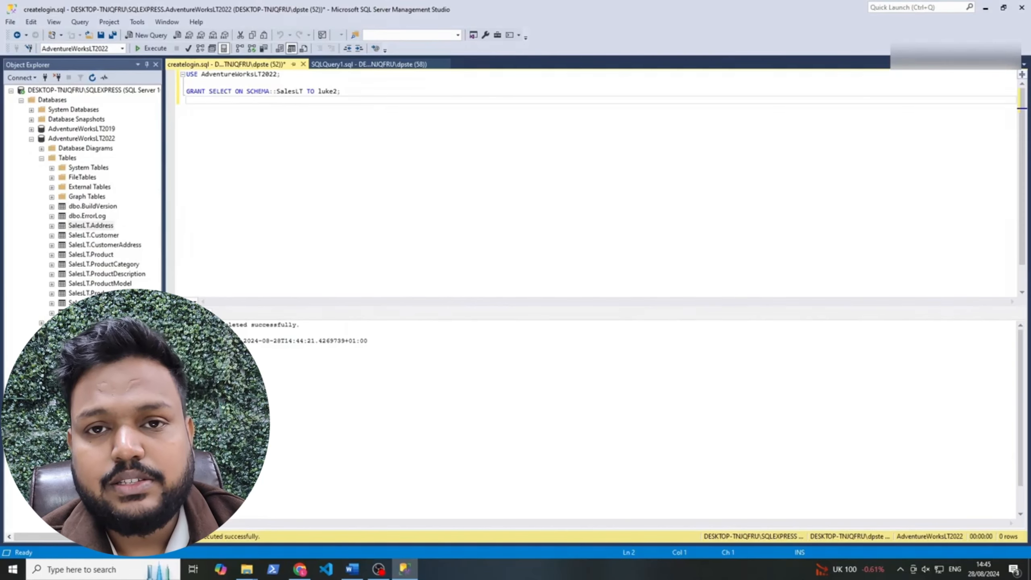
key(alt+Tab)
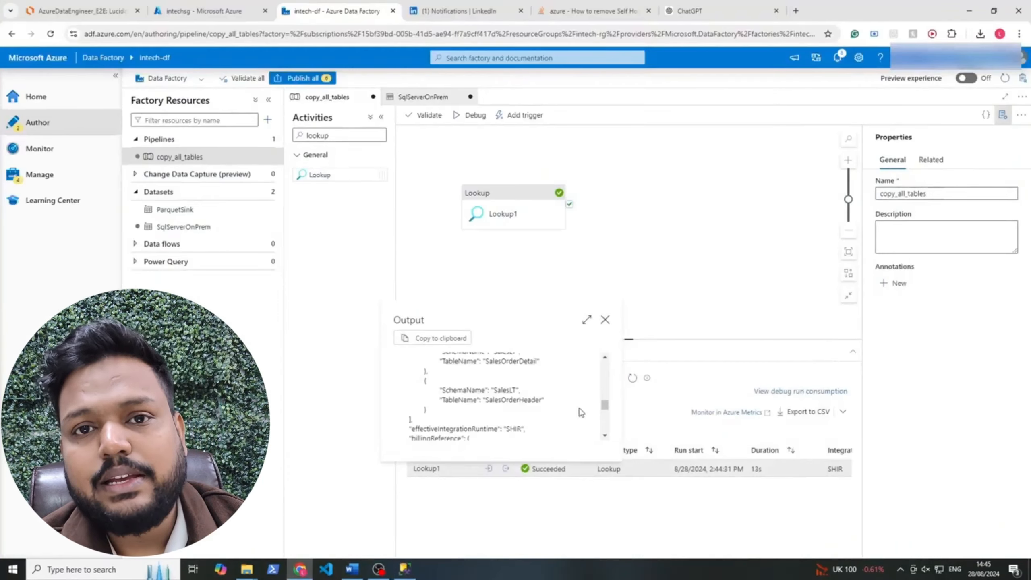
scroll(579, 412, up, 10)
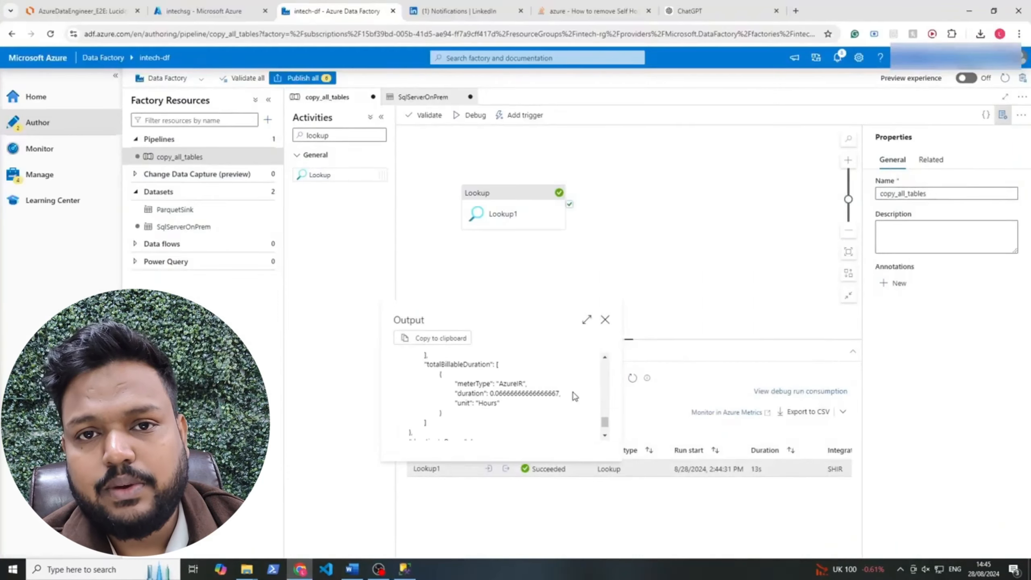
Search the activities for 'fo' and place a ForEach activity, ForEach1, beside Lookup1
click(604, 320)
click(523, 212)
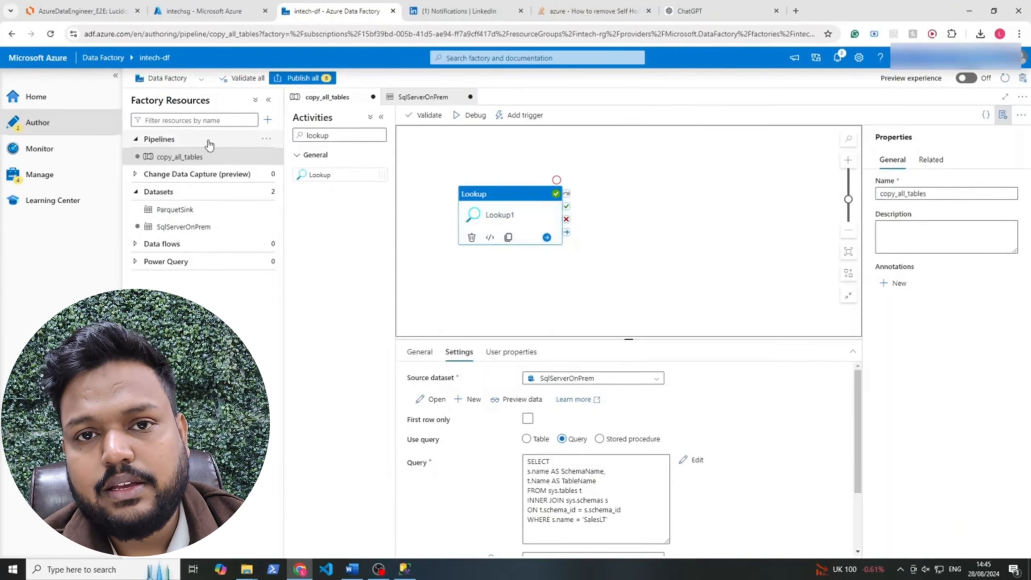
drag(329, 135, 310, 134)
text(f)
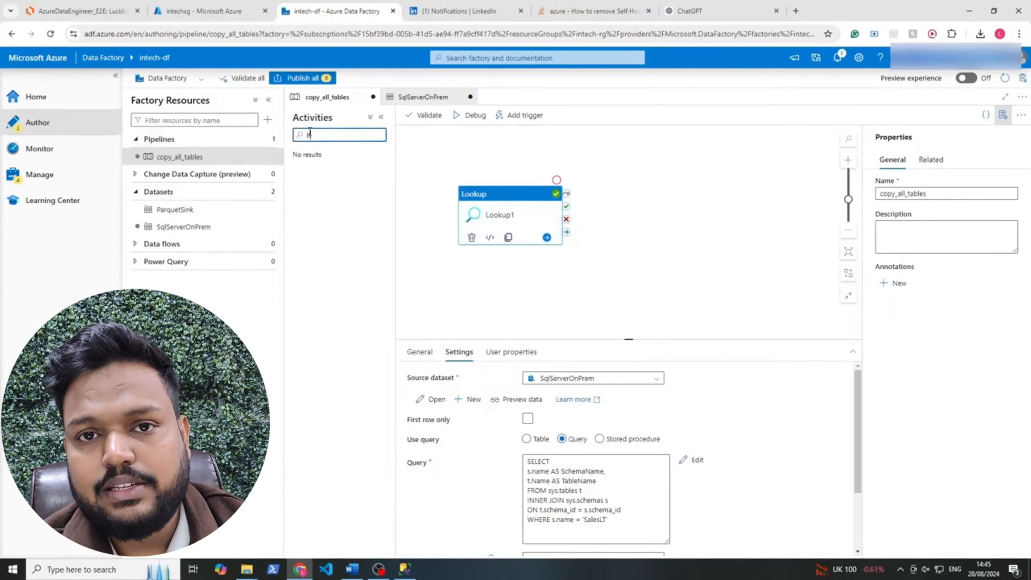
key(BackSpace)
key(BackSpace)
text(fo)
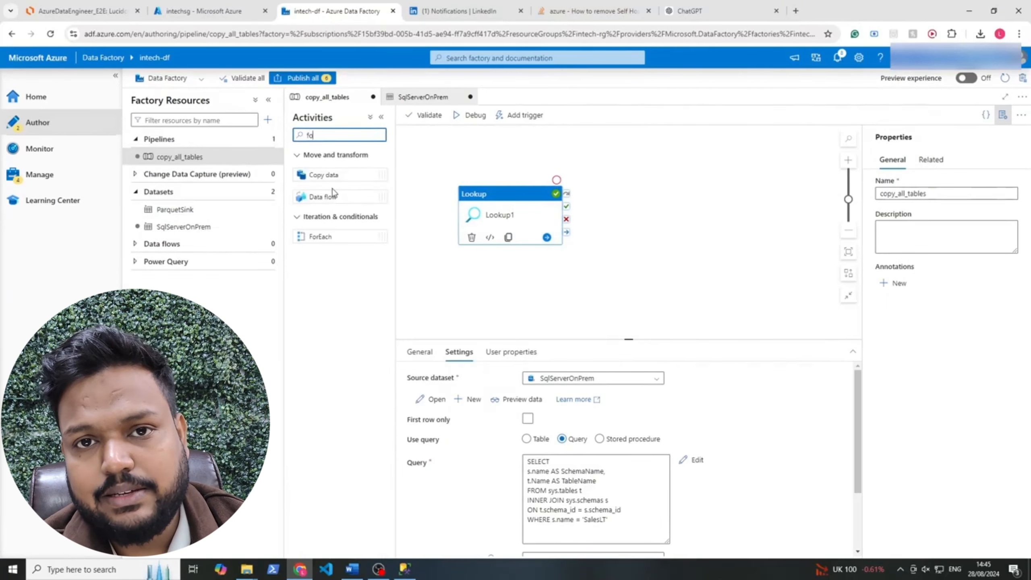
drag(319, 241, 652, 223)
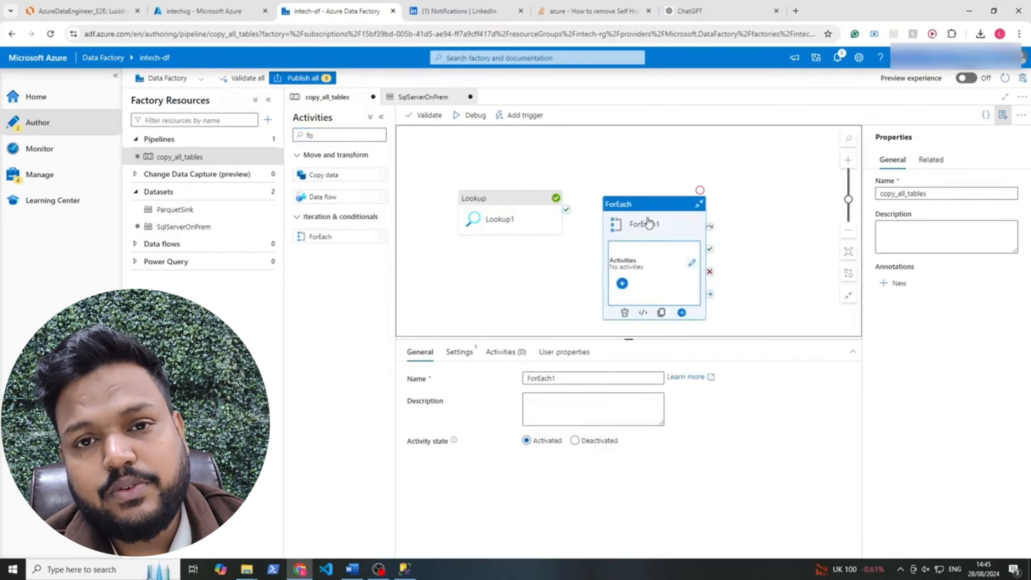